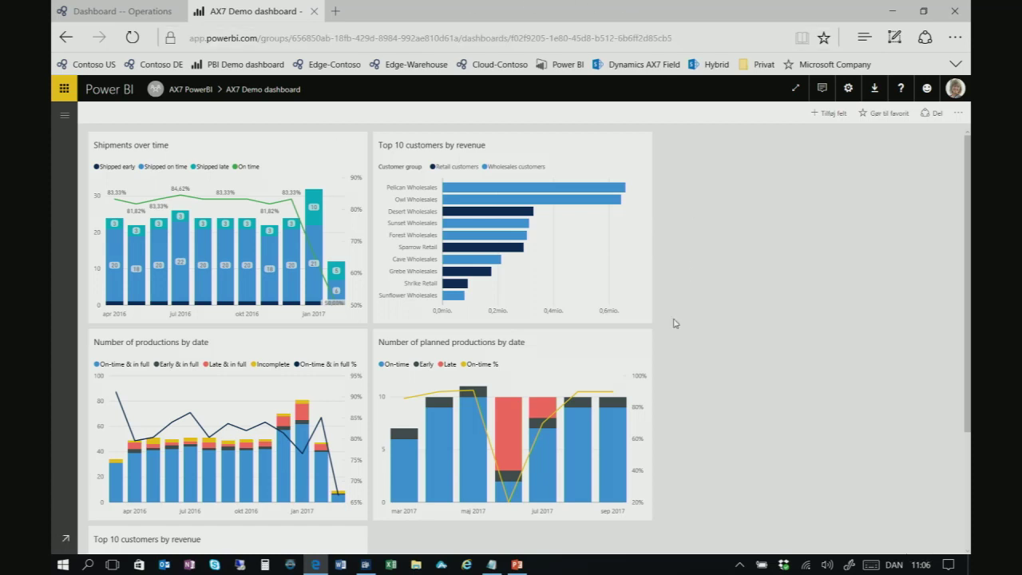
Open the Sales and profitability performance report from the Top 10 customers by revenue tile
mouse_move(467, 264)
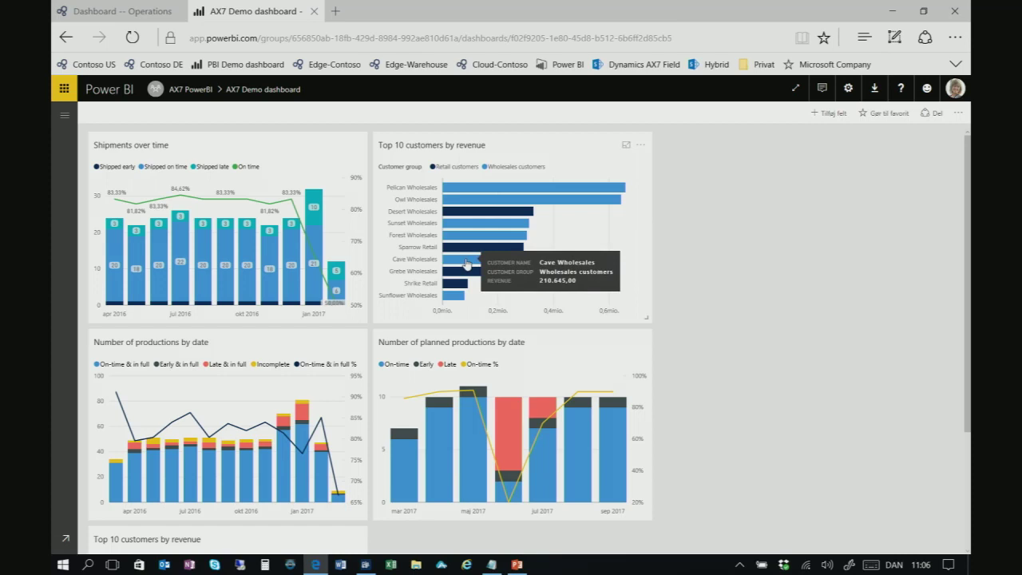
click(467, 265)
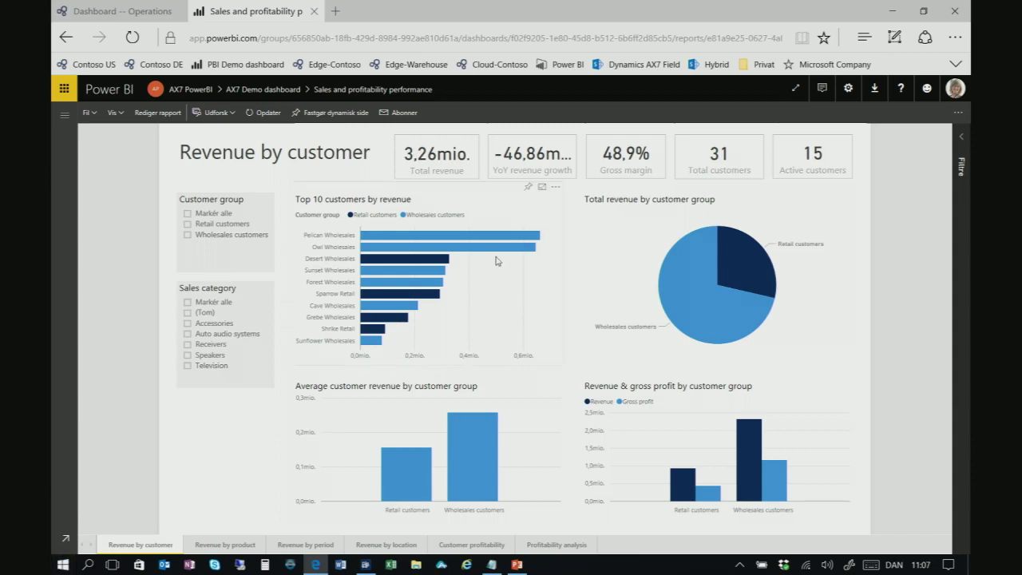
Switch from the Revenue by customer report to the 'Dashboard -- Operations' browser tab
mouse_move(539, 237)
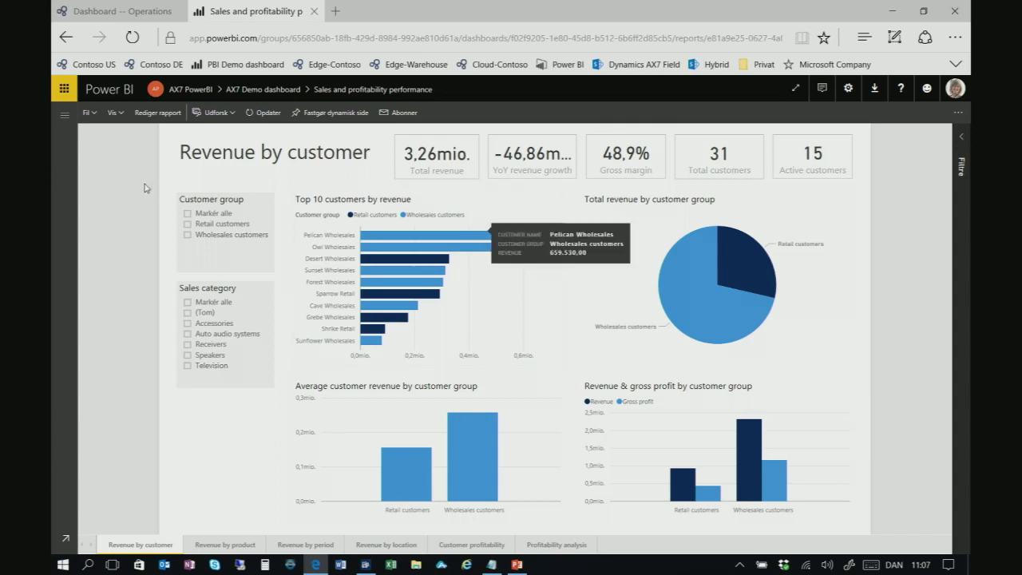
click(100, 11)
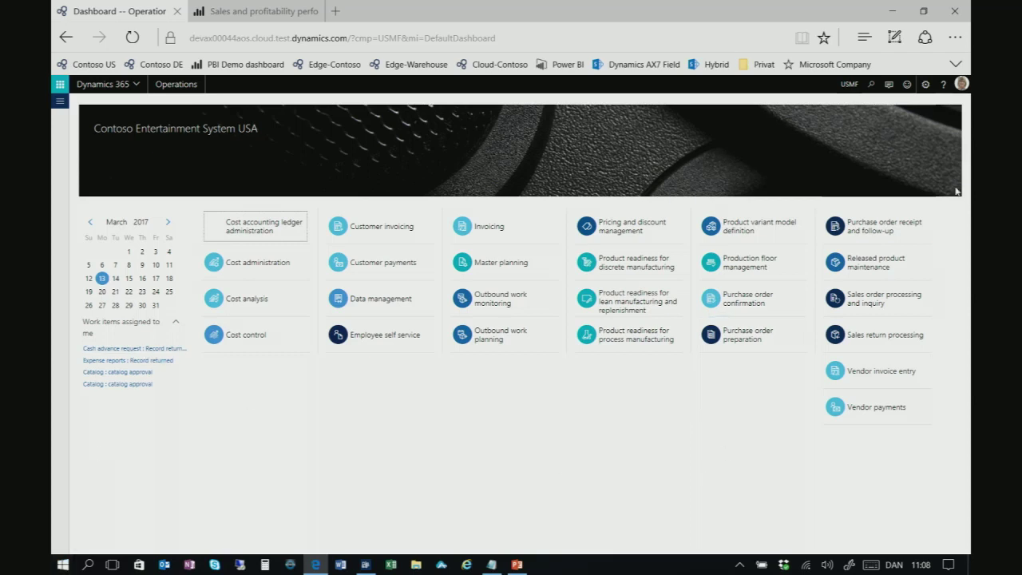
Open Product nomenclature setup from the Product variant model definition workspace
click(748, 229)
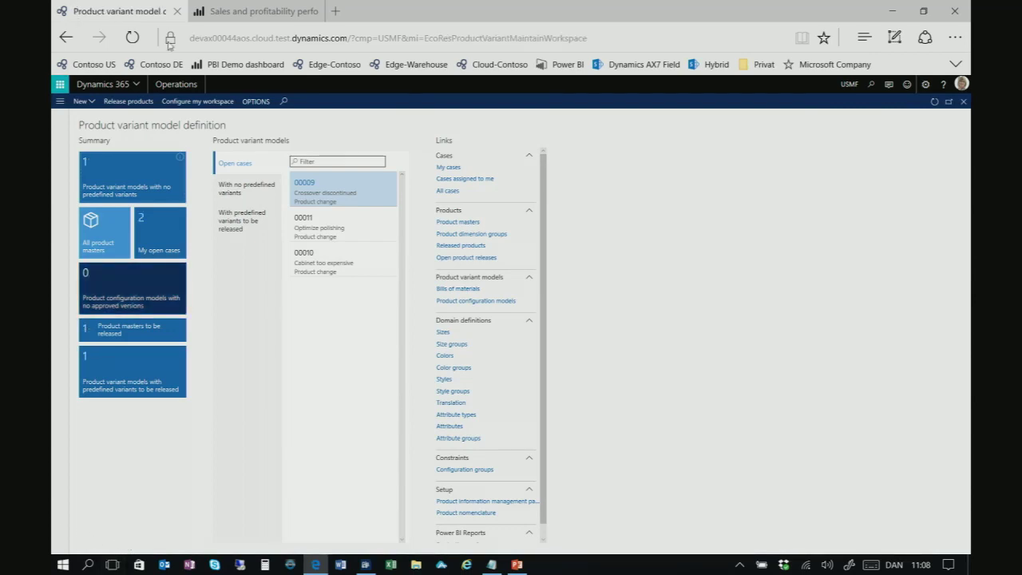
scroll(462, 351, down, 1)
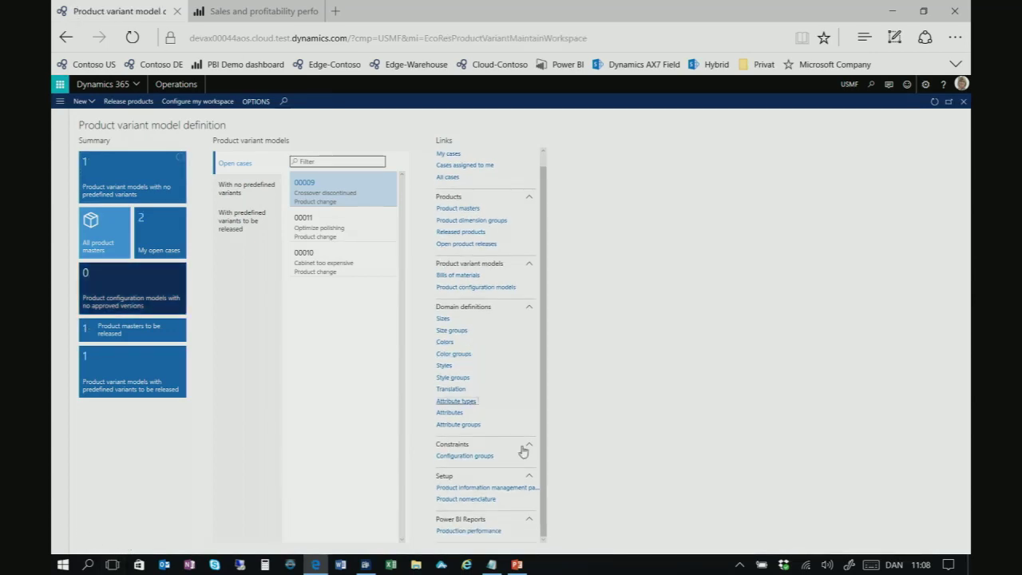
click(477, 500)
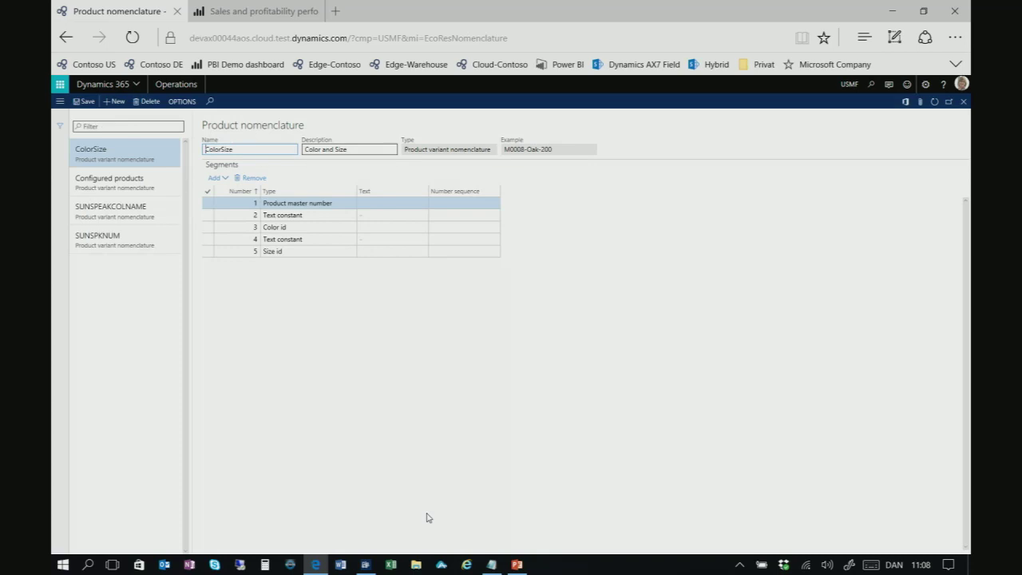
Create a new nomenclature named SPEAKERCOLORNUM with description 'Speaker Color Number'
click(110, 107)
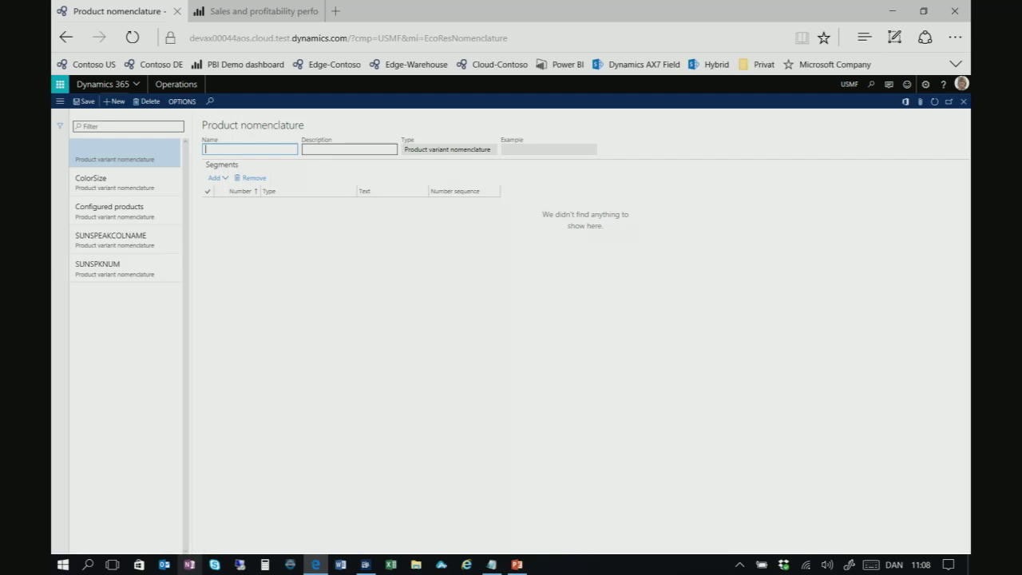
text(SPEAKER)
text(COLOR)
text(N)
text(A)
key(BackSpace)
text(UM)
key(Tab)
text(Sp)
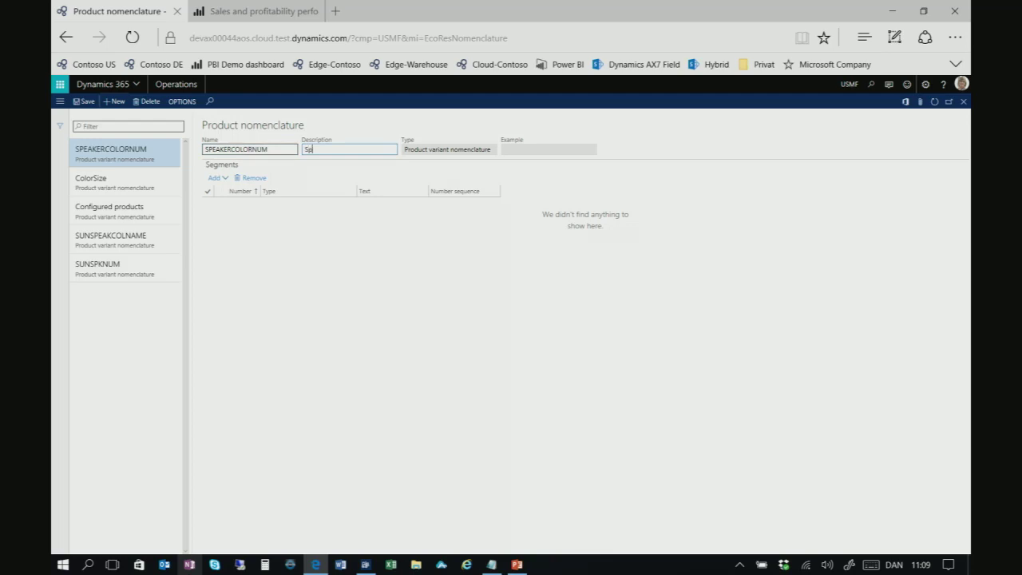
text(eaker Color Number)
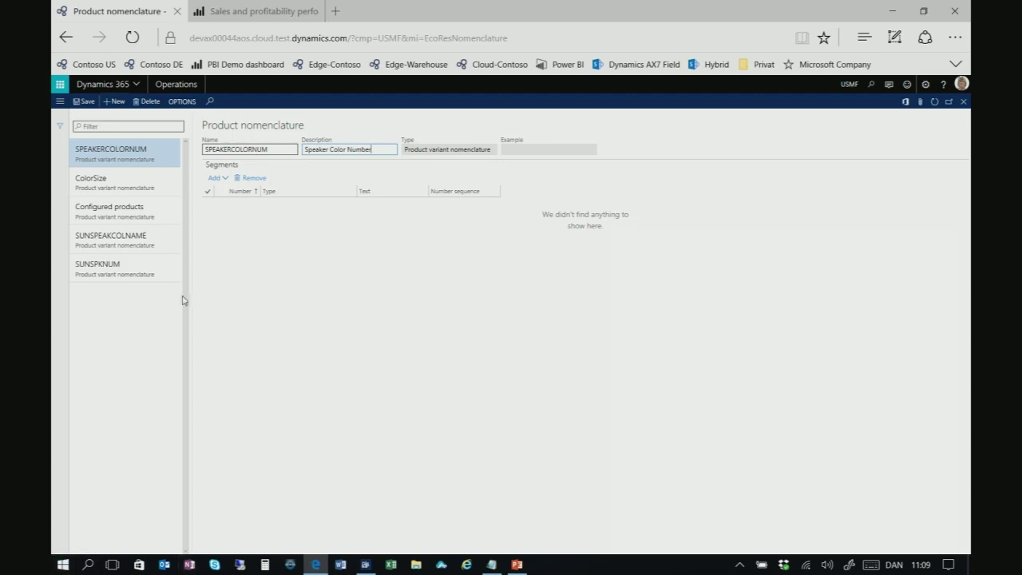
Add Product master number, text constant '-C' and Color id segments, then save
click(225, 180)
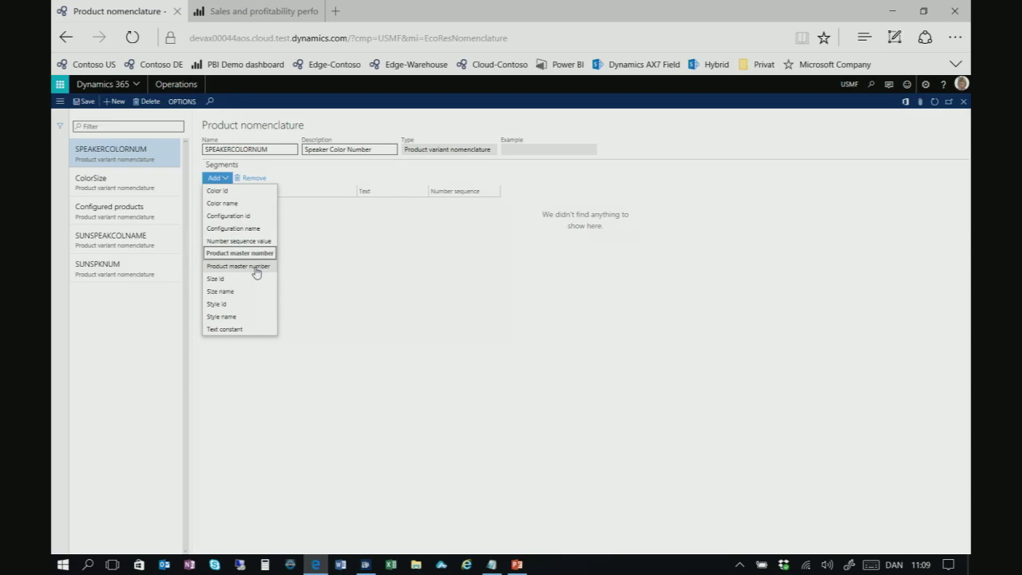
click(256, 266)
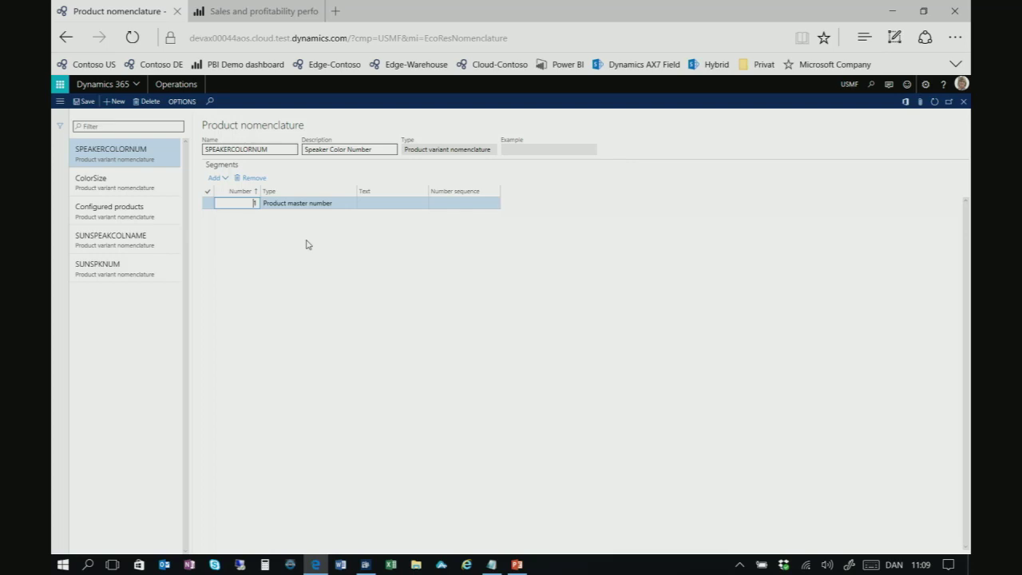
click(226, 179)
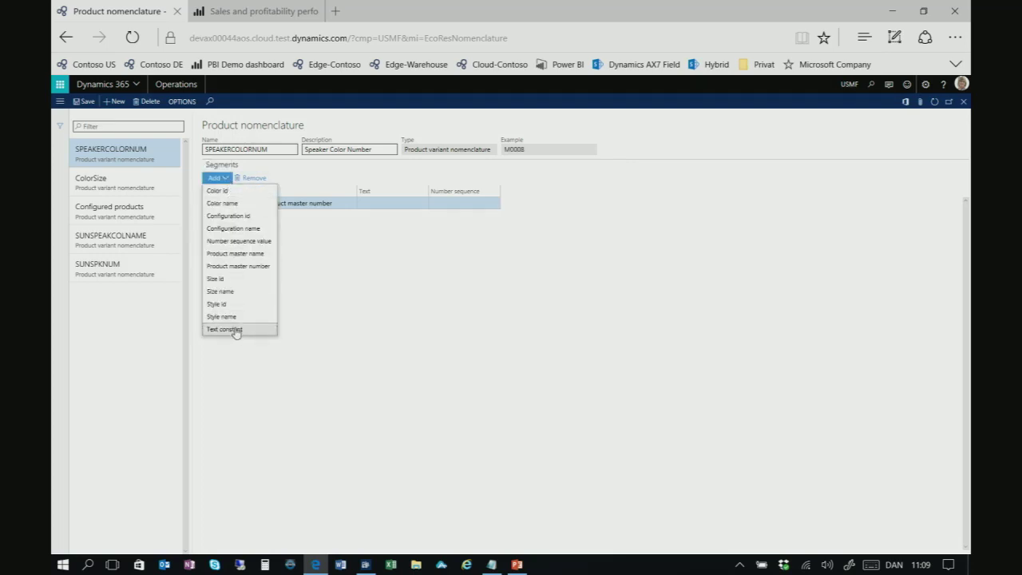
click(232, 329)
click(401, 216)
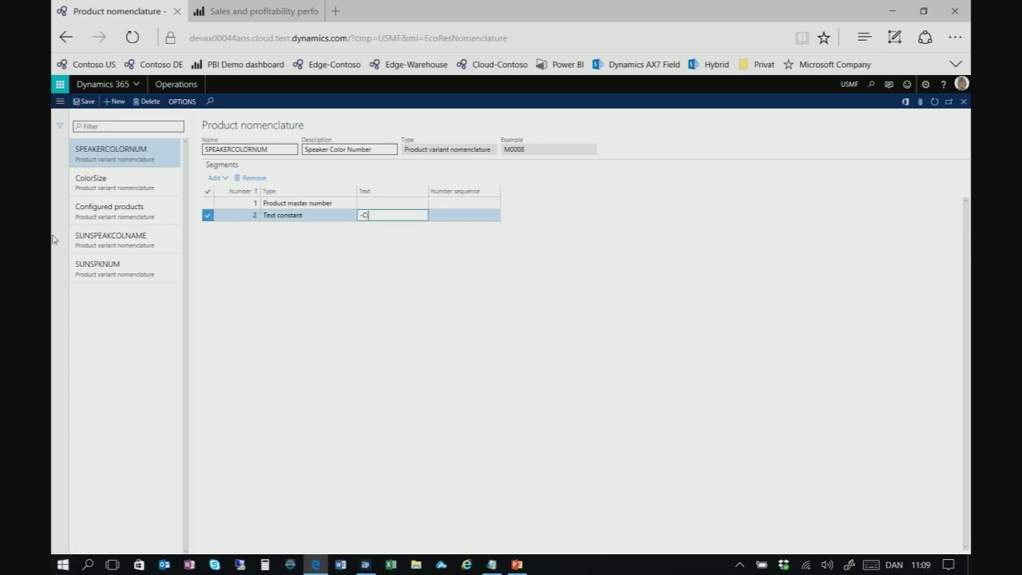
click(227, 179)
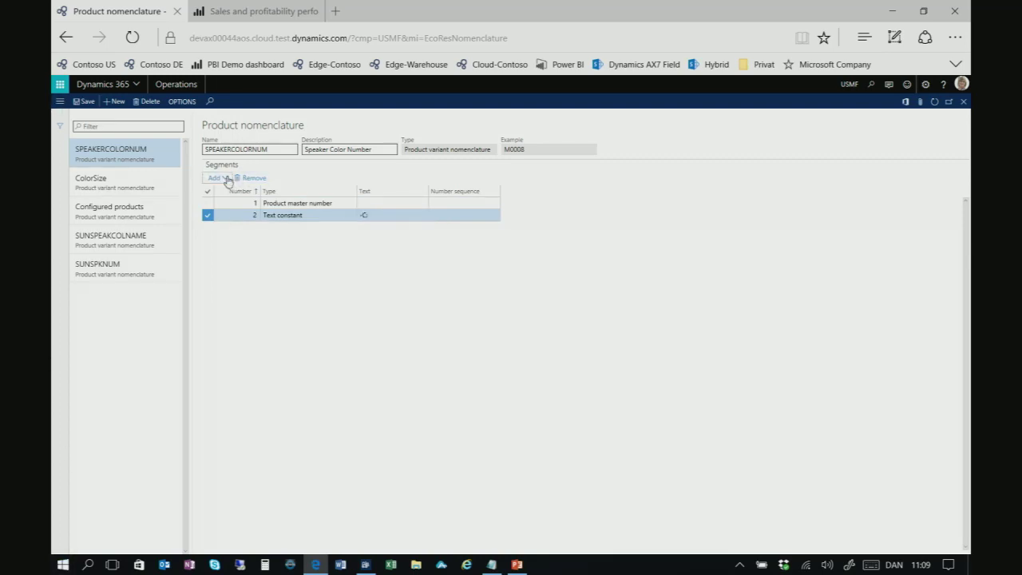
click(226, 178)
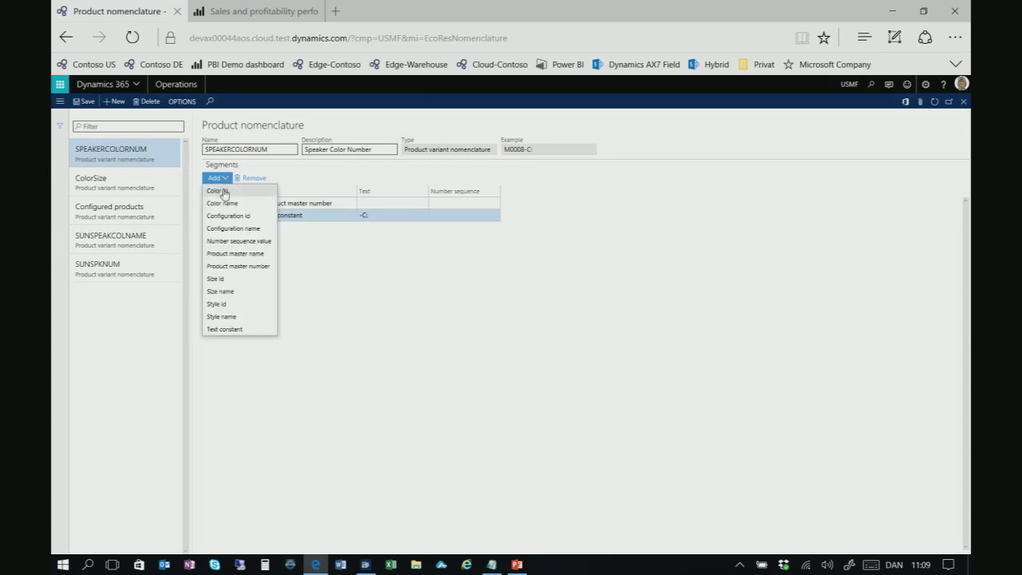
click(220, 191)
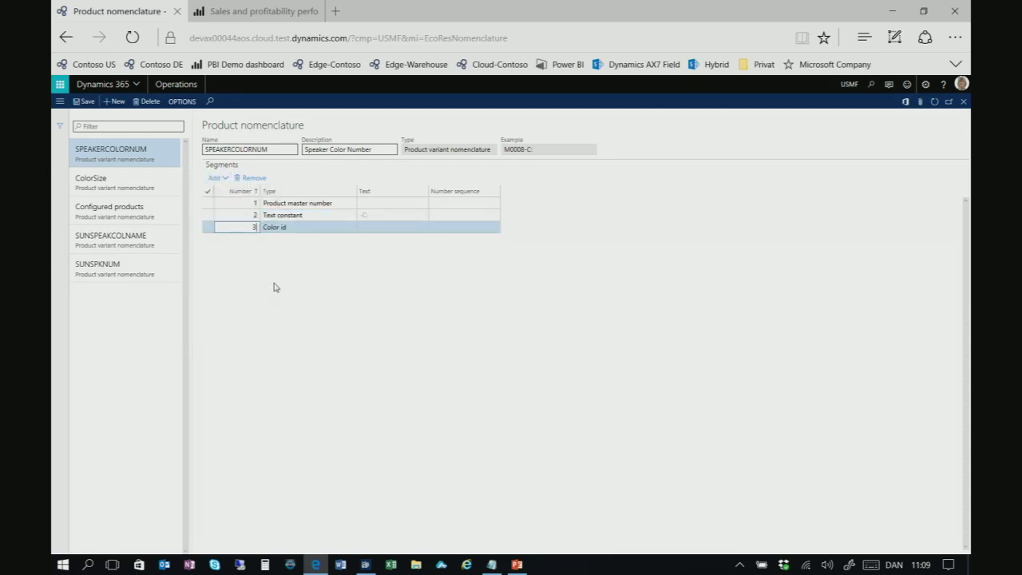
click(82, 103)
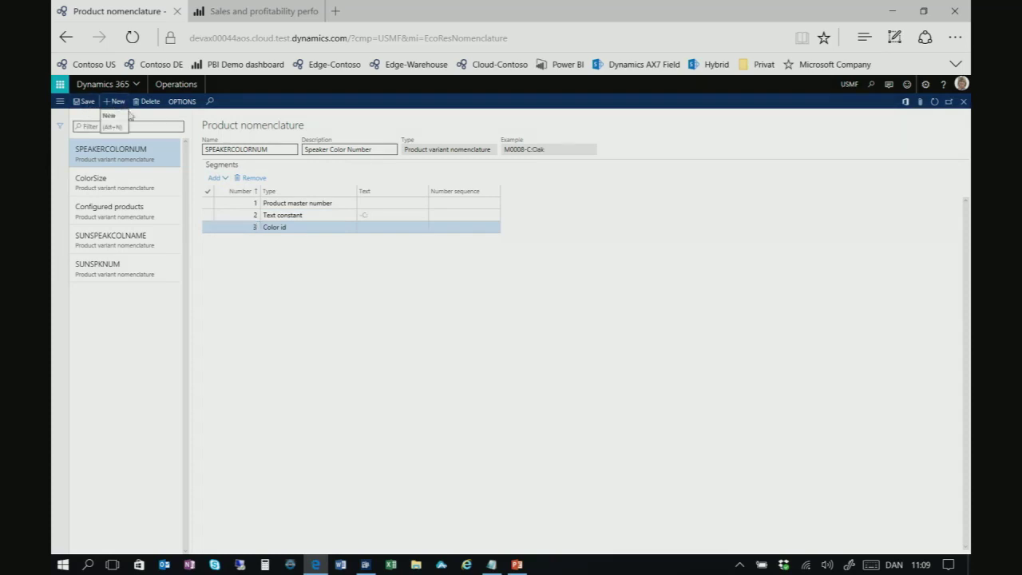
click(114, 105)
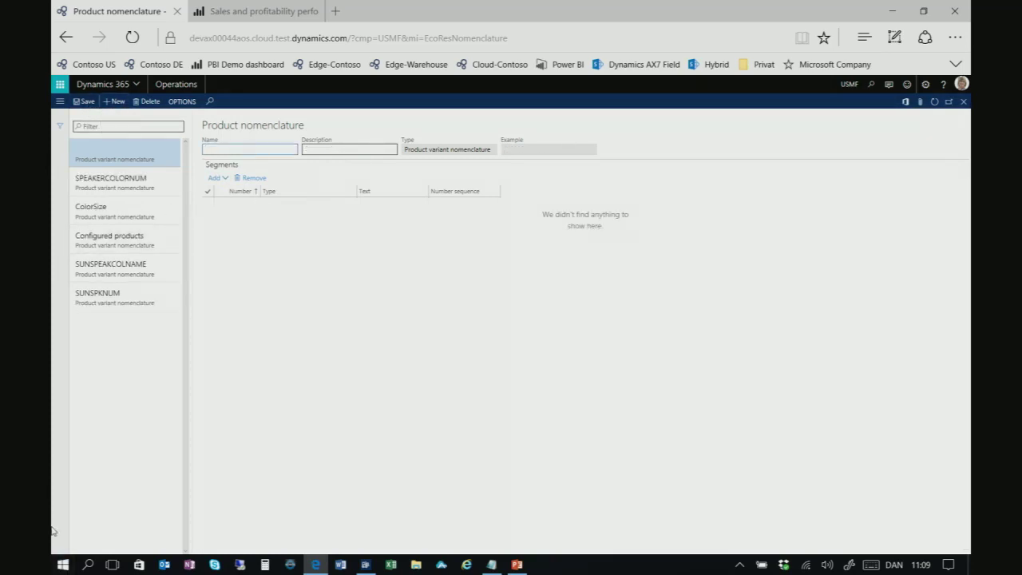
Name the new nomenclature SPEAKERCOLORNAME and enter its description
text(SPEAKERCOLORNAME)
key(Tab)
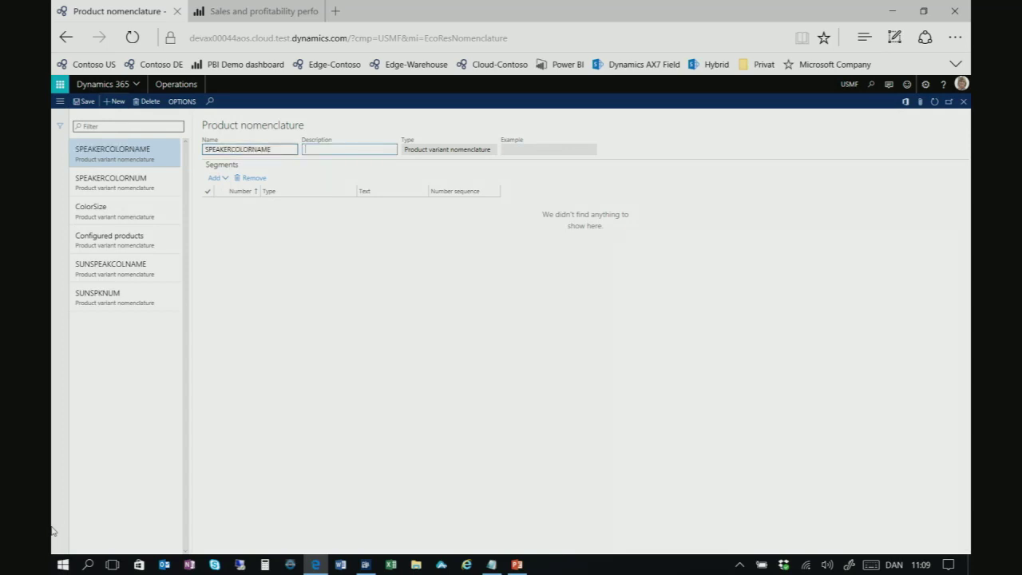
text(Name)
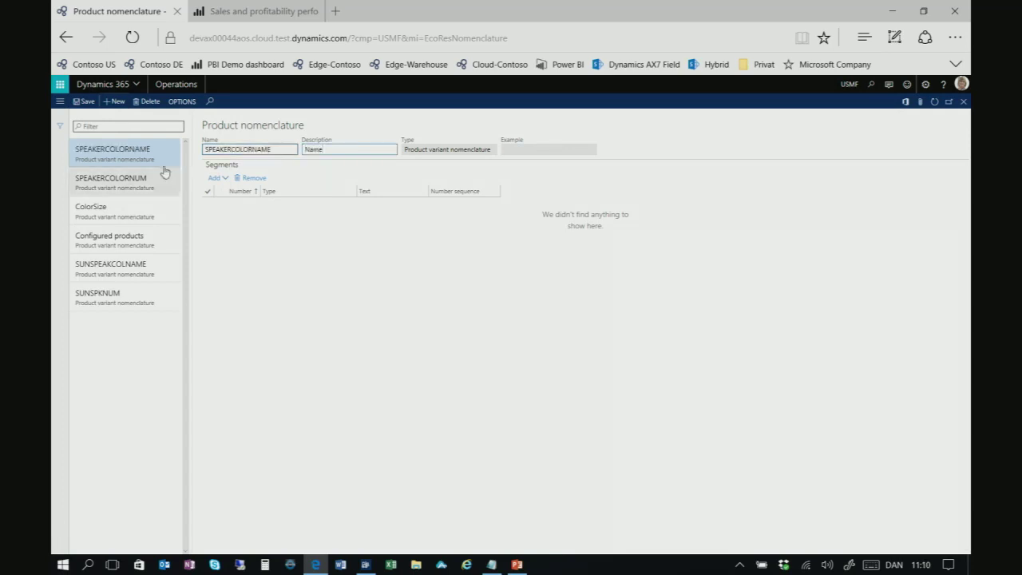
click(225, 178)
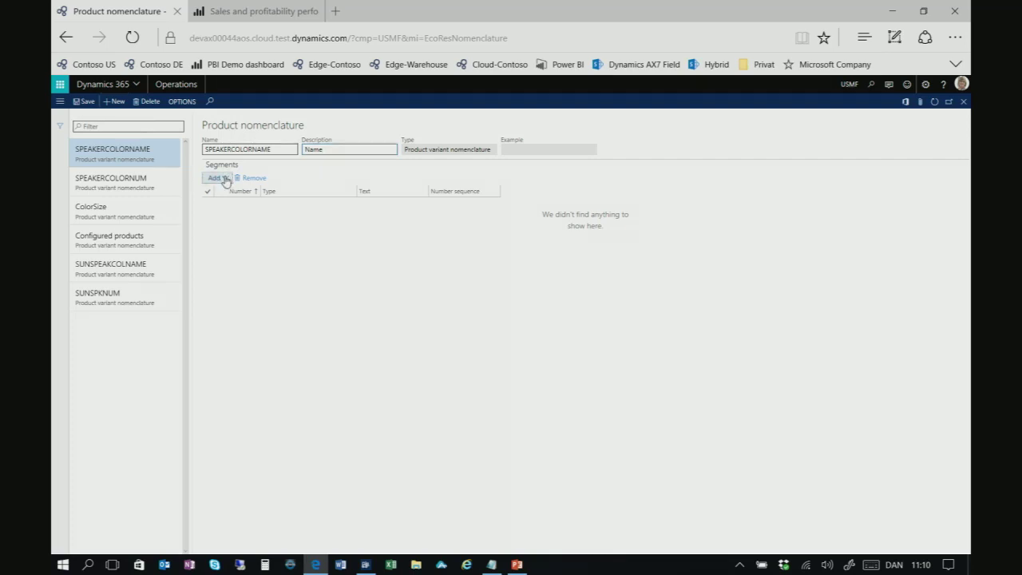
Add Color name, Text constant and Product master name segments, then close the form
click(223, 178)
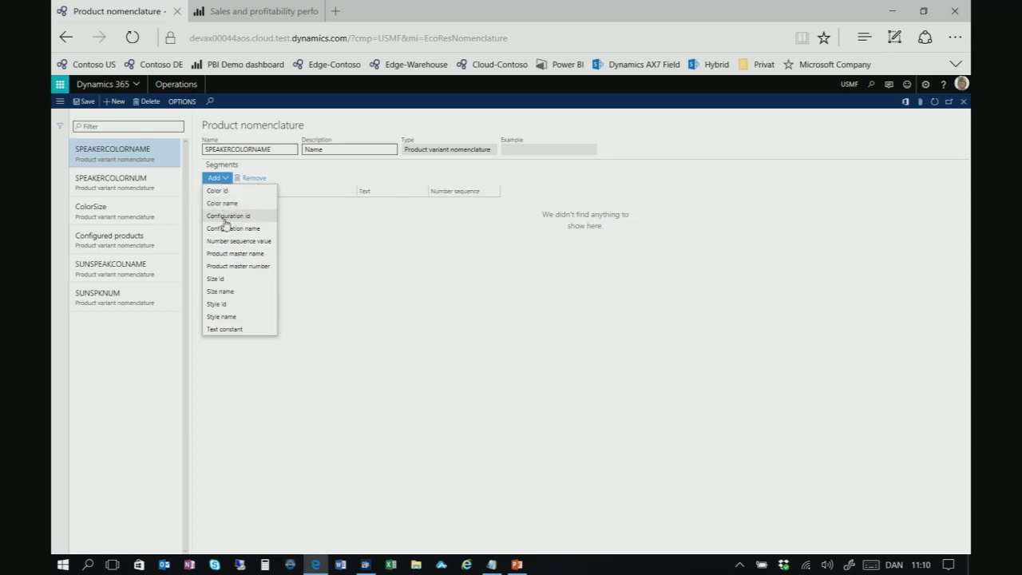
click(228, 206)
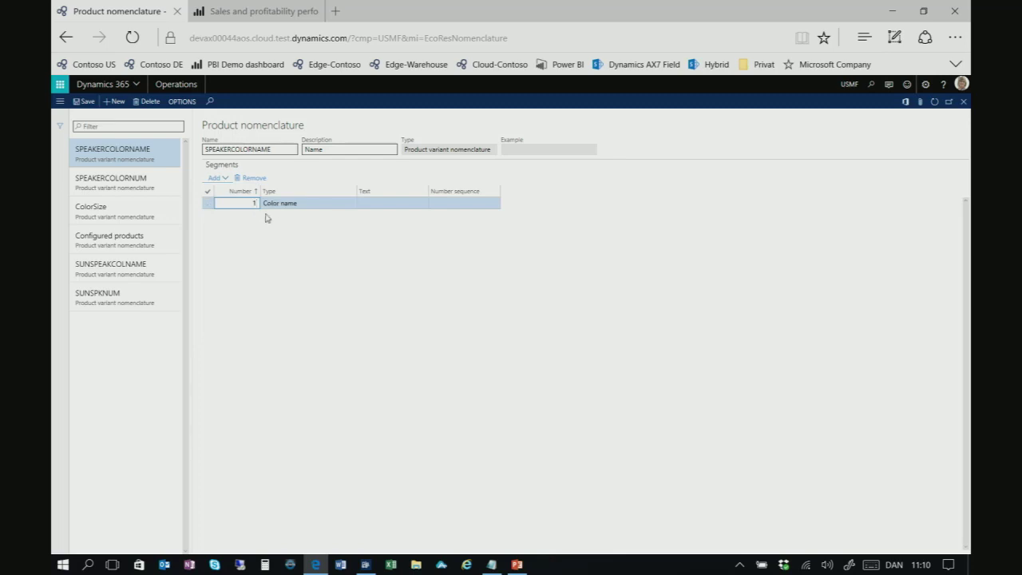
click(224, 179)
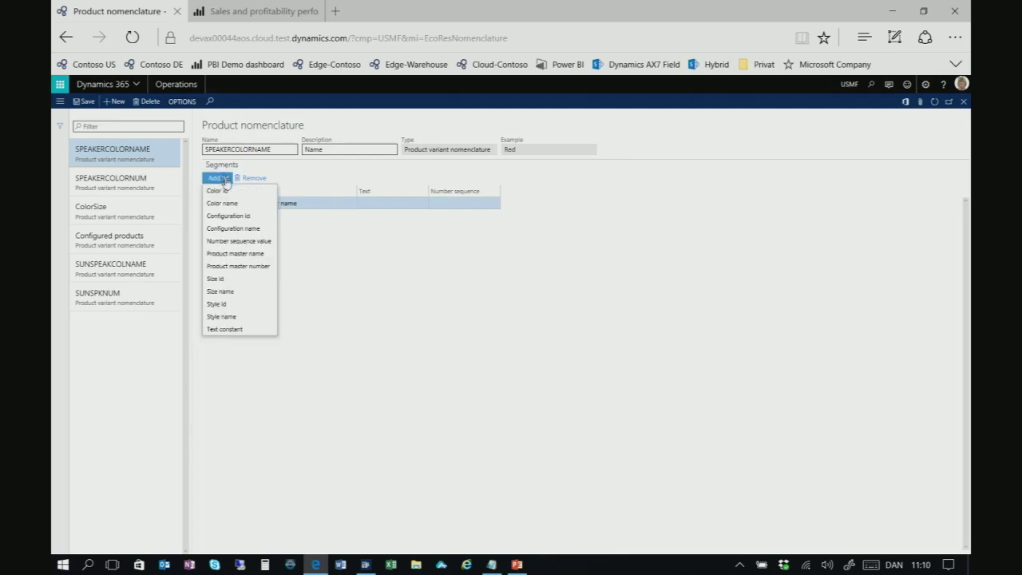
click(232, 334)
click(369, 213)
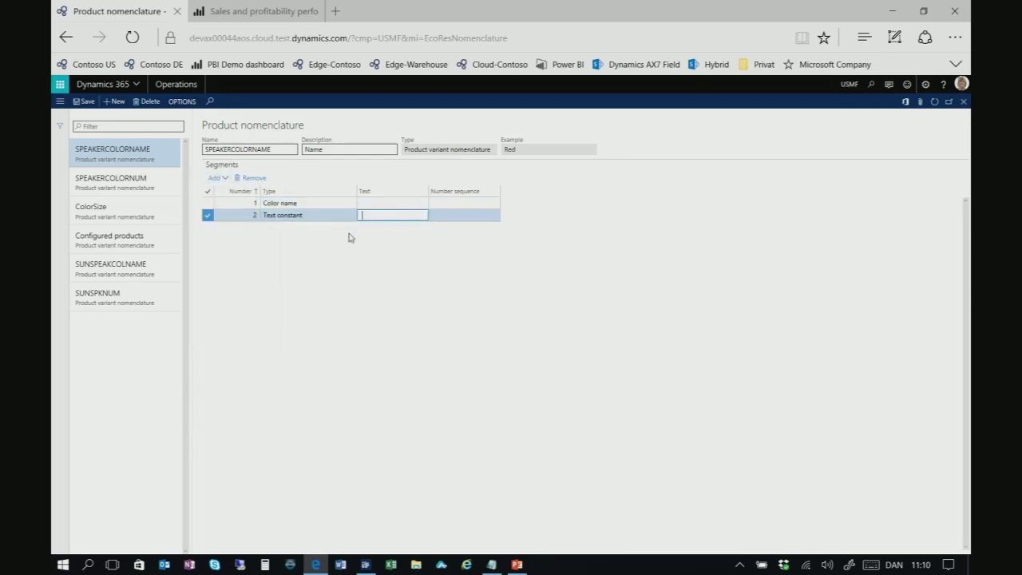
click(227, 179)
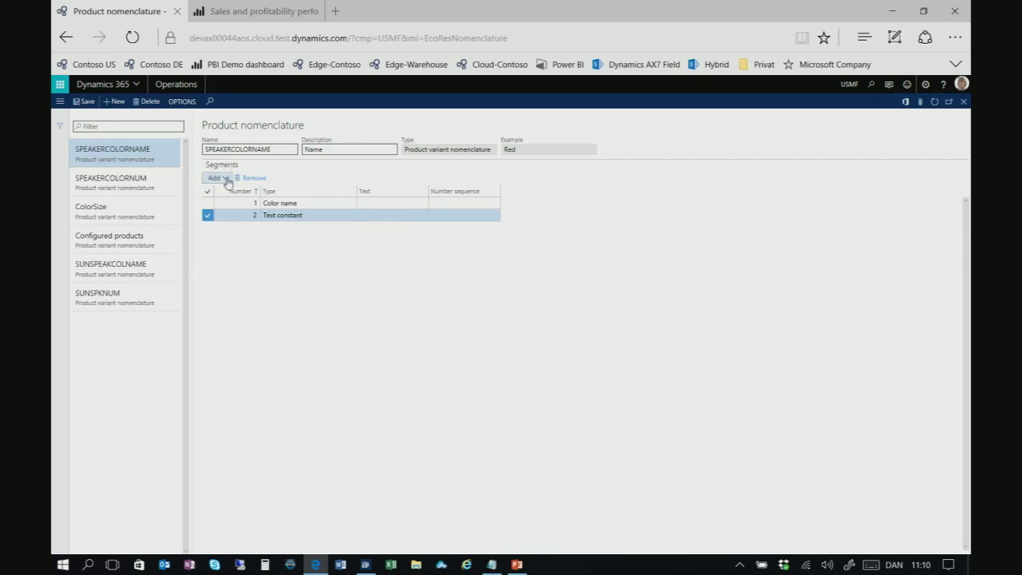
click(227, 178)
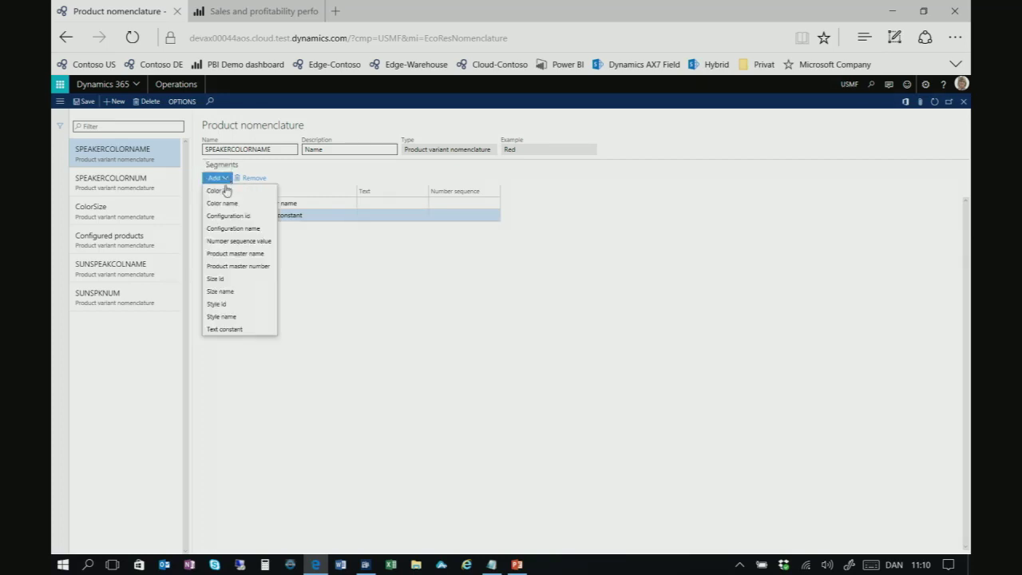
click(255, 254)
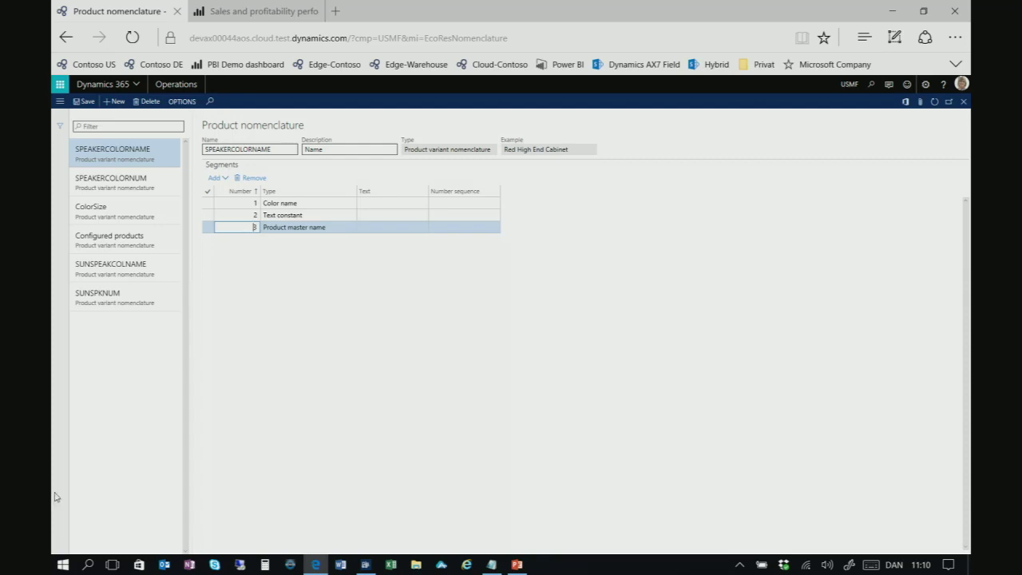
click(159, 159)
key(Escape)
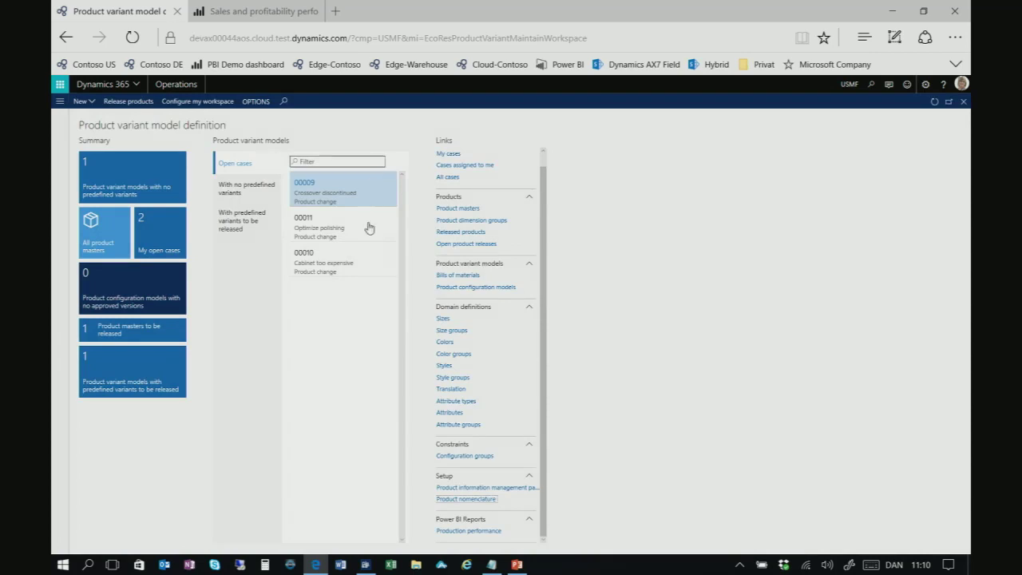
Create product master TCSPK 'Wooden Speaker' using the Color product dimension group
click(83, 101)
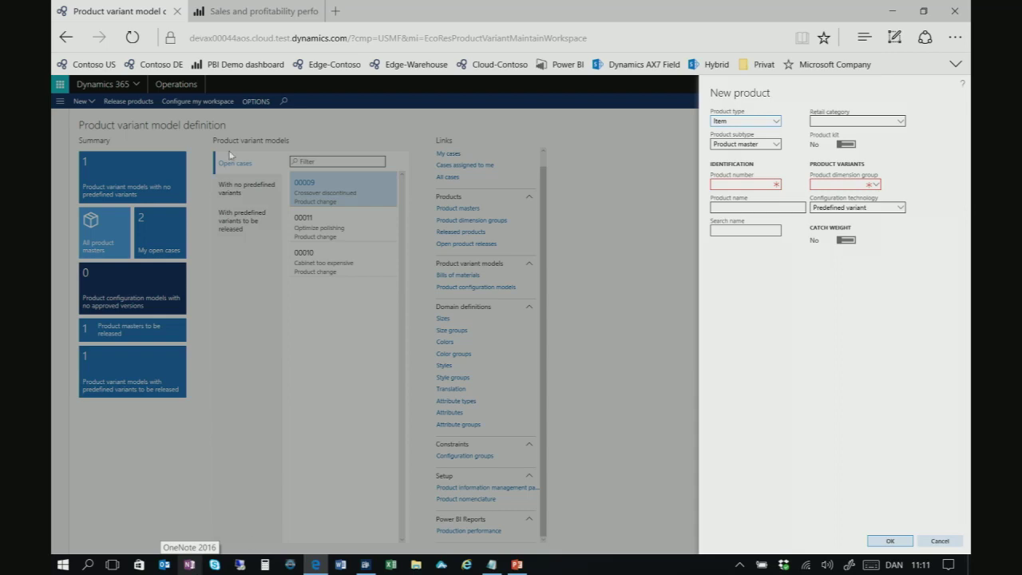
click(747, 185)
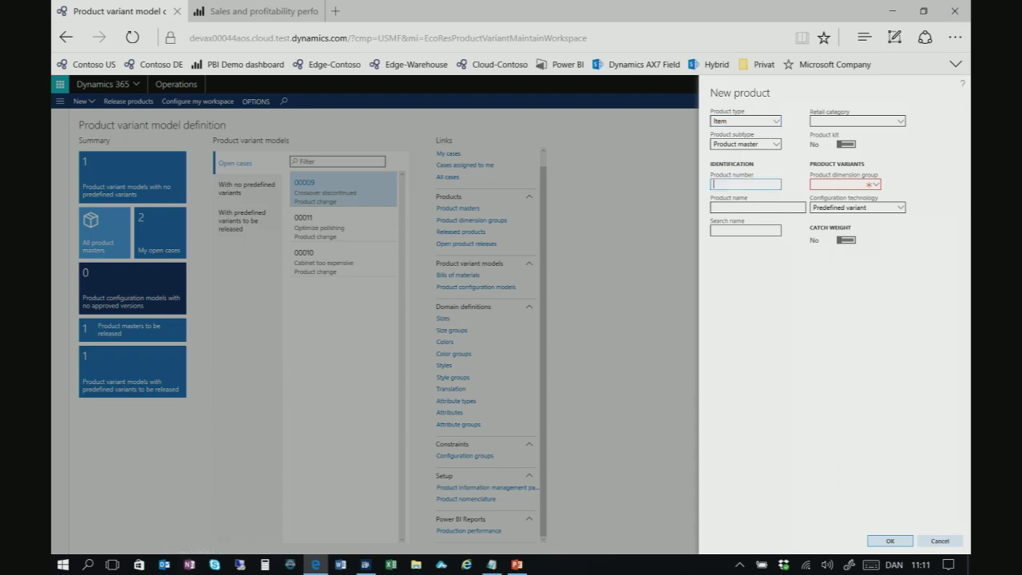
text(TC)
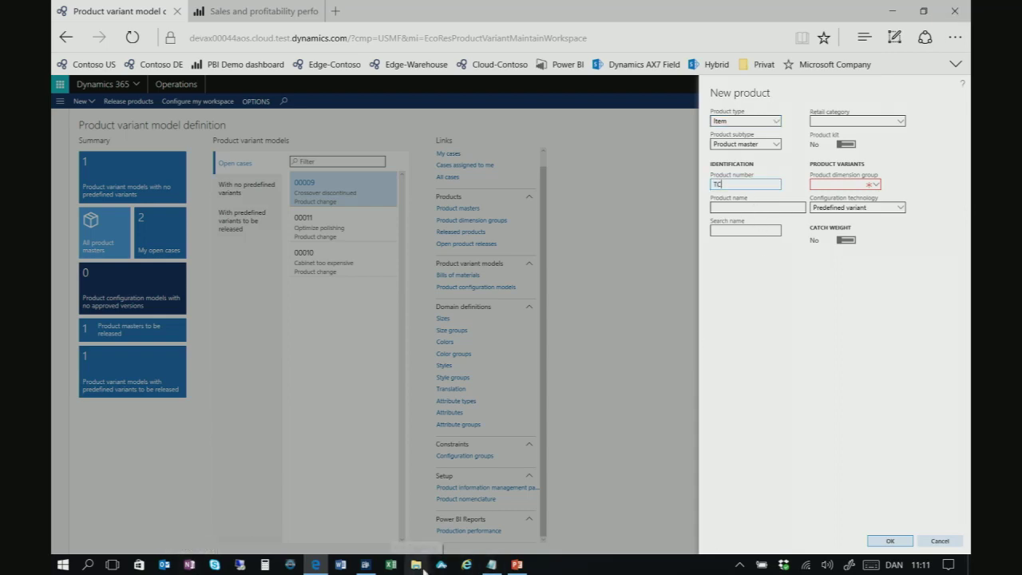
text(SPK)
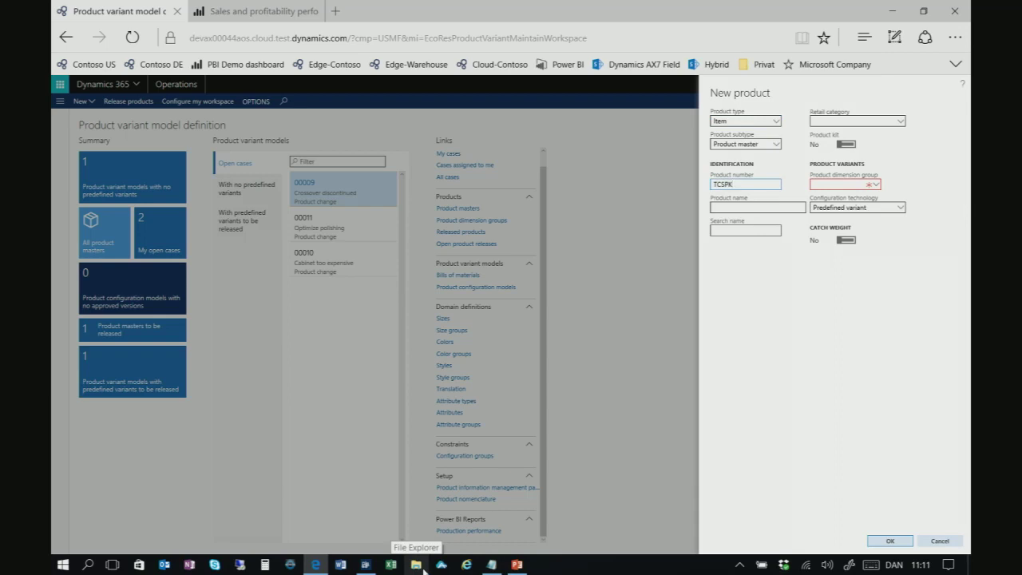
key(Tab)
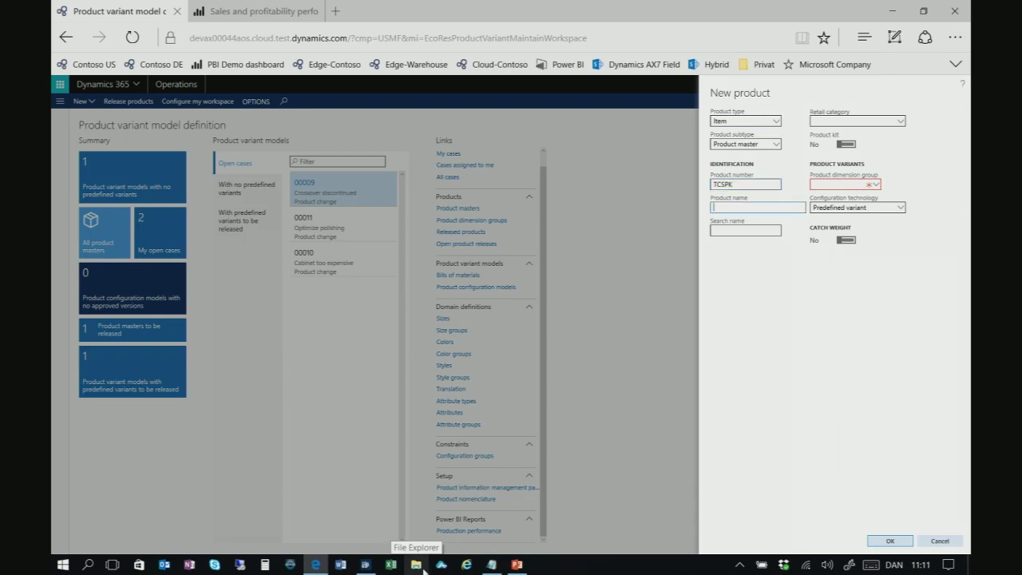
text(Wodde)
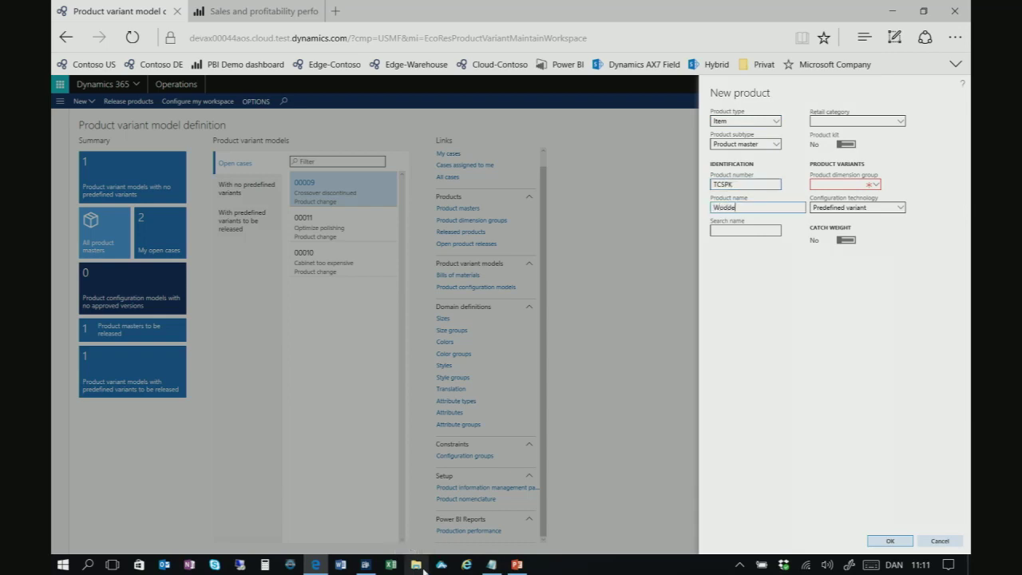
text(n)
key(BackSpace)
key(BackSpace)
key(BackSpace)
text(oden Speaker)
key(Tab)
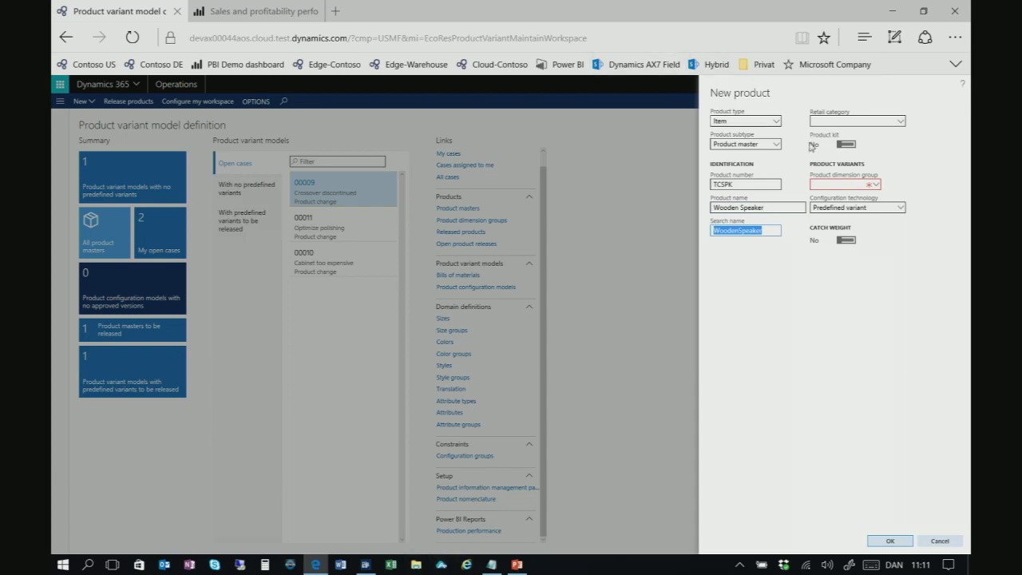
click(874, 184)
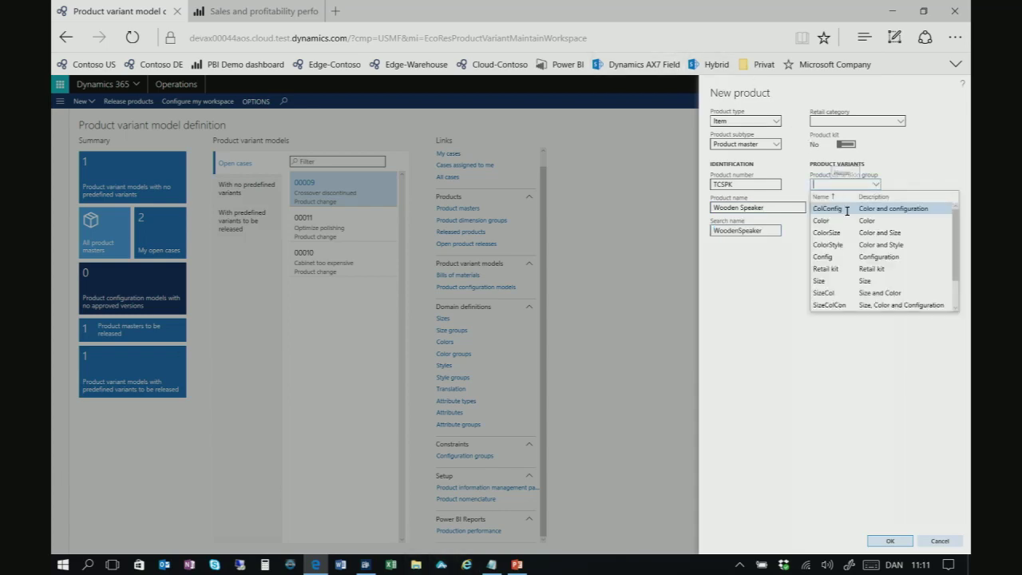
click(841, 220)
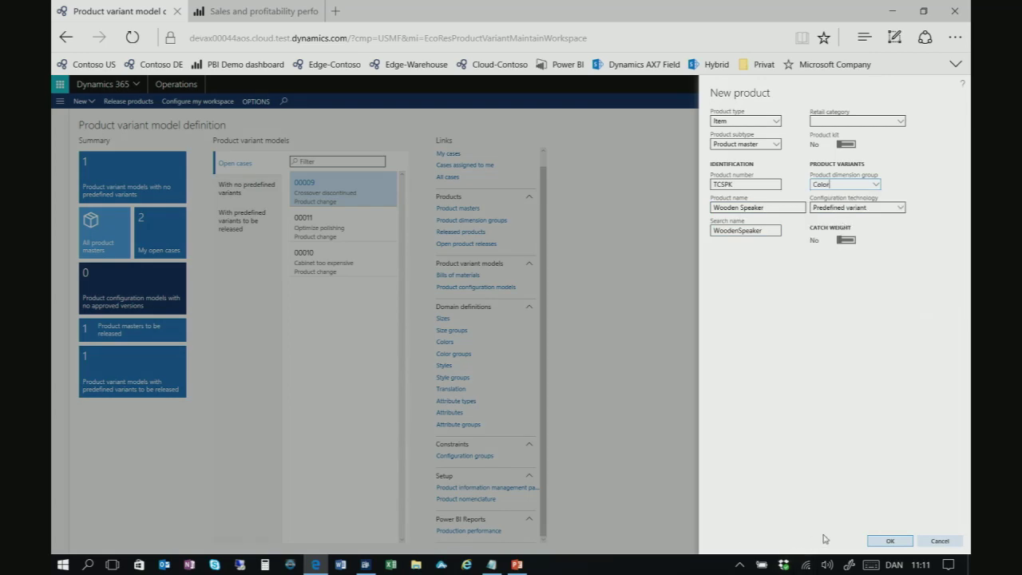
click(891, 542)
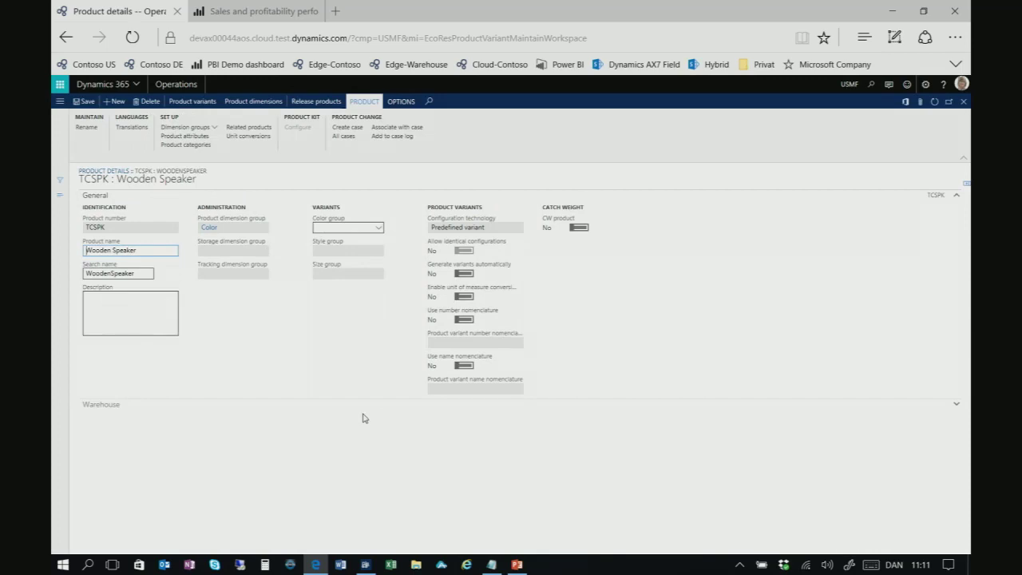
Assign storage dimension group SiteWH and tracking dimension group None to TCSPK
click(214, 127)
click(221, 141)
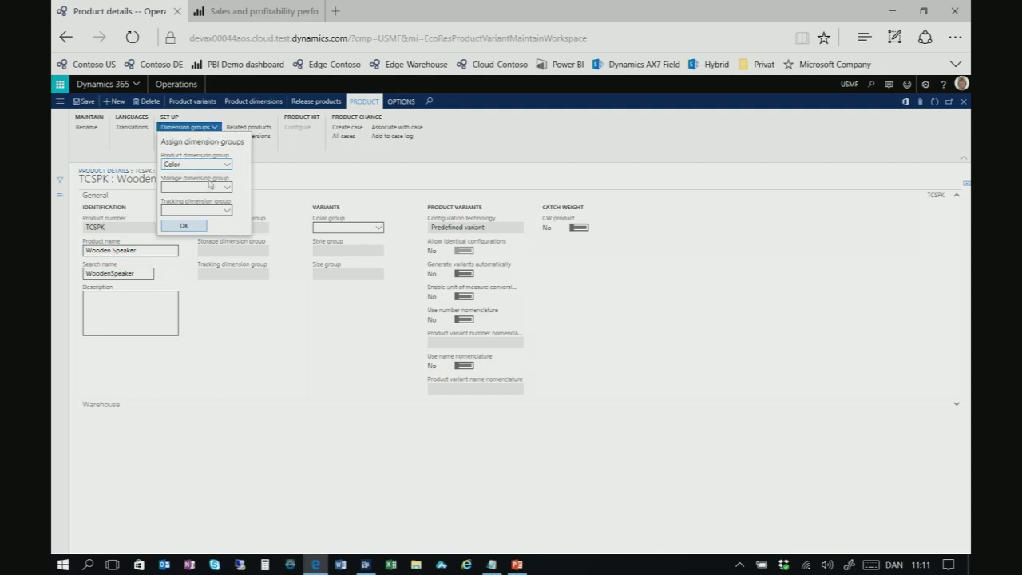
click(227, 187)
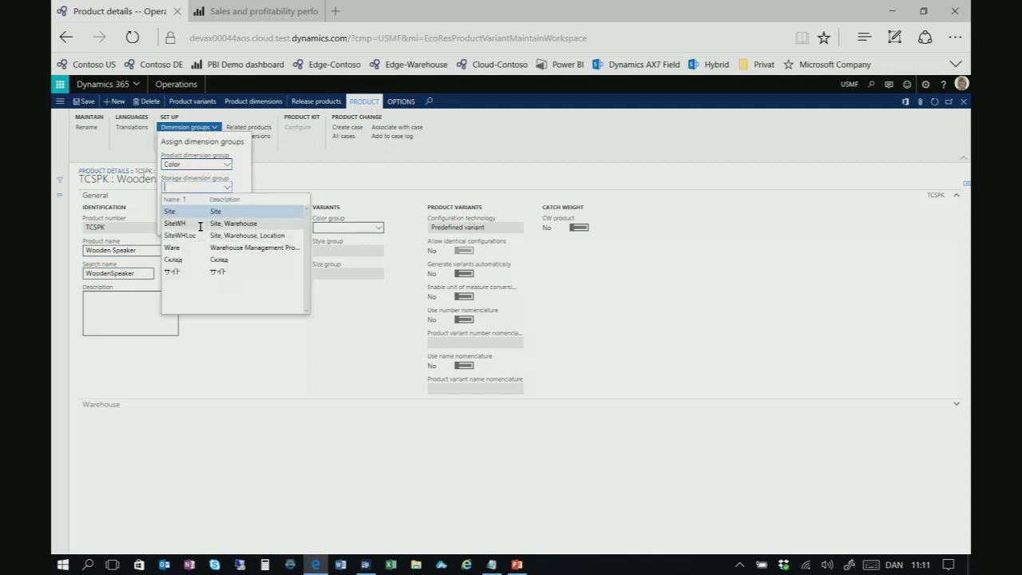
click(199, 224)
click(227, 211)
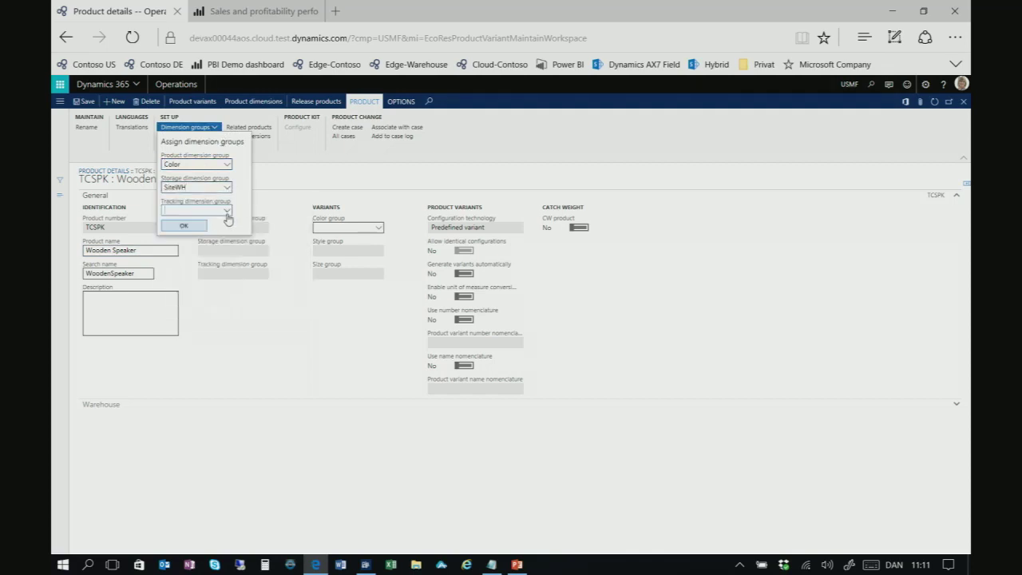
click(227, 211)
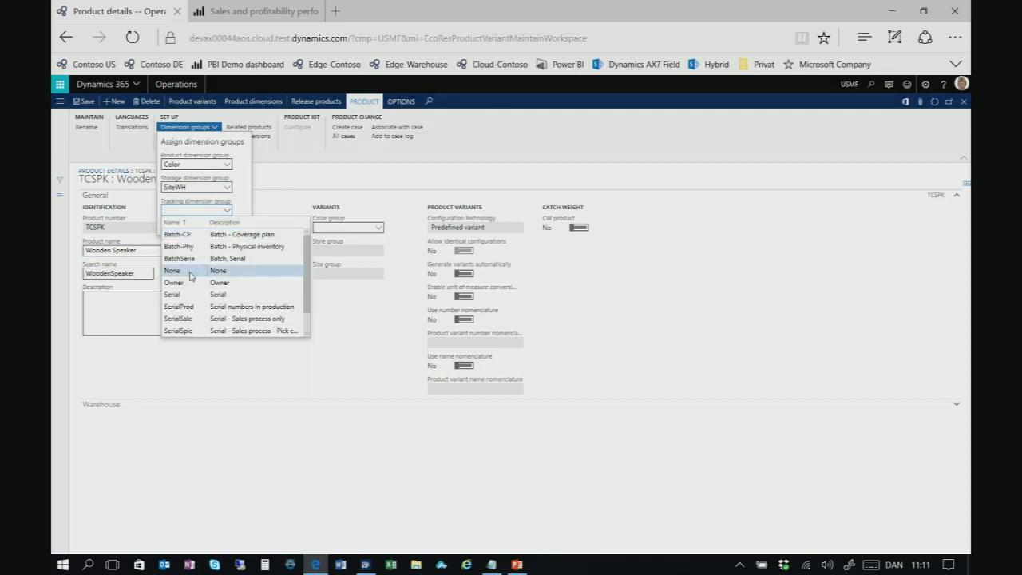
click(190, 276)
click(190, 232)
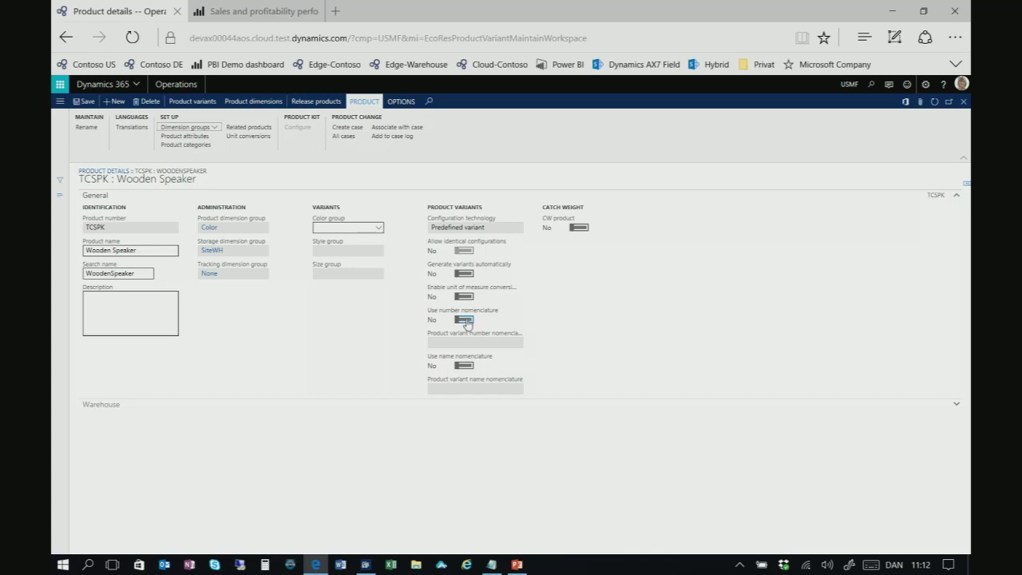
Enable variant nomenclatures SPEAKERCOLORNUM for numbers and SPEAKERCOLORNAME for names
click(463, 319)
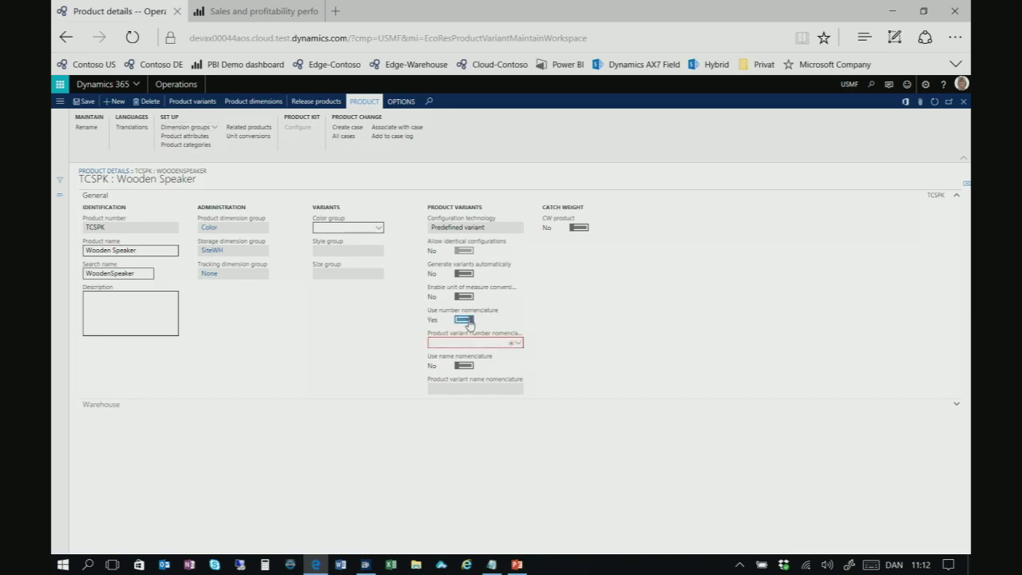
click(519, 343)
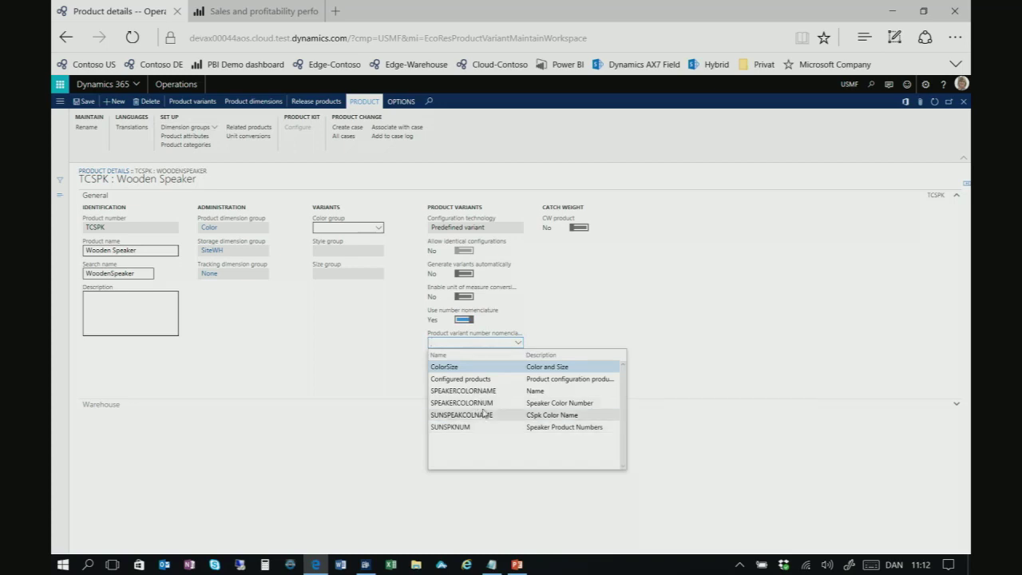
click(482, 404)
click(482, 412)
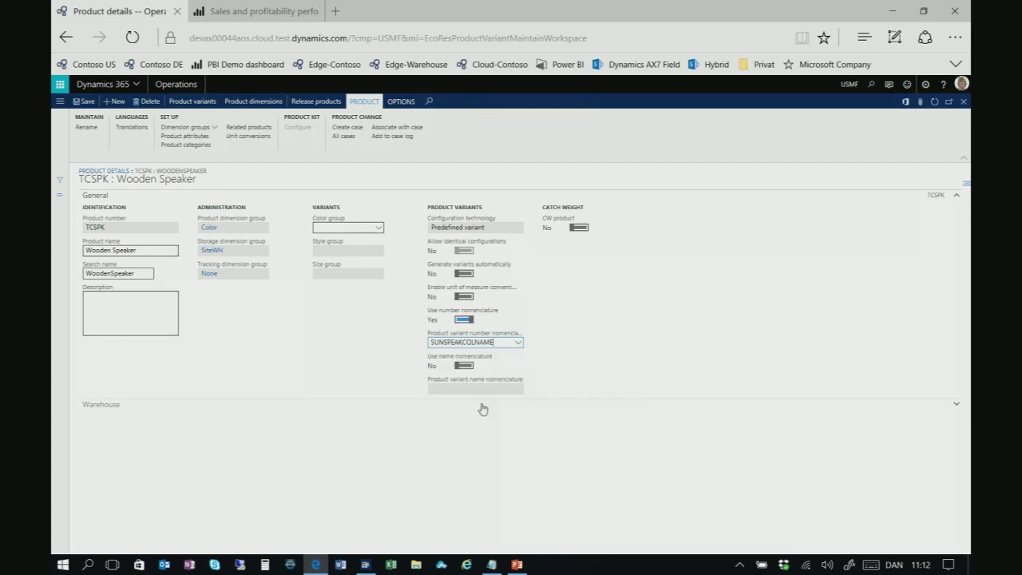
click(518, 345)
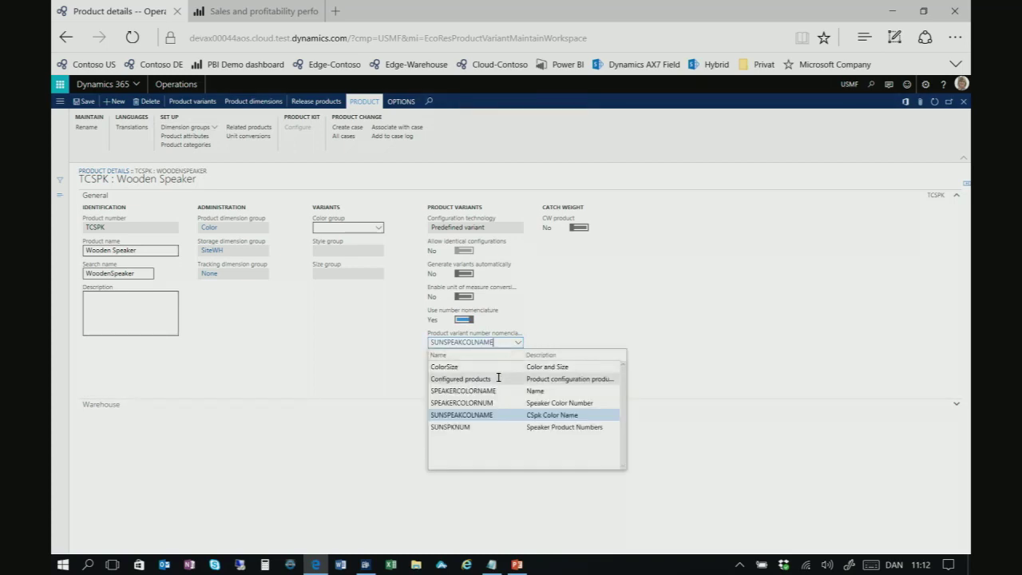
click(504, 405)
click(463, 365)
click(518, 390)
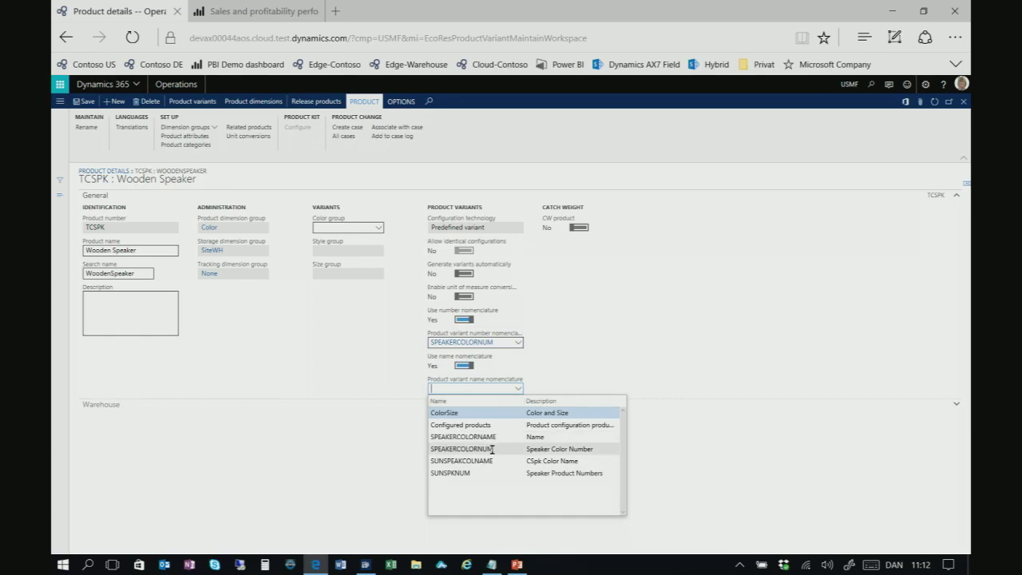
click(486, 437)
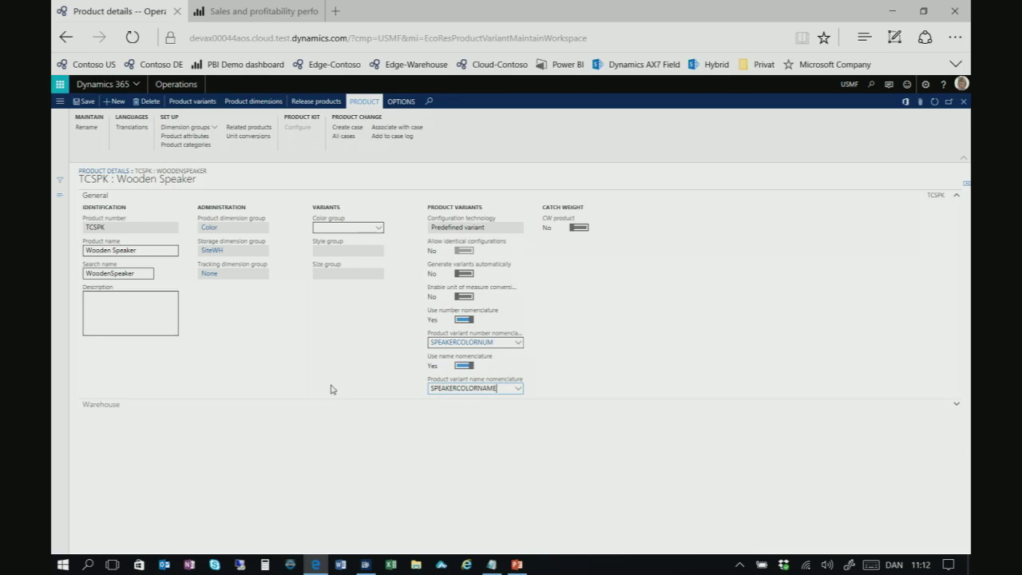
click(256, 102)
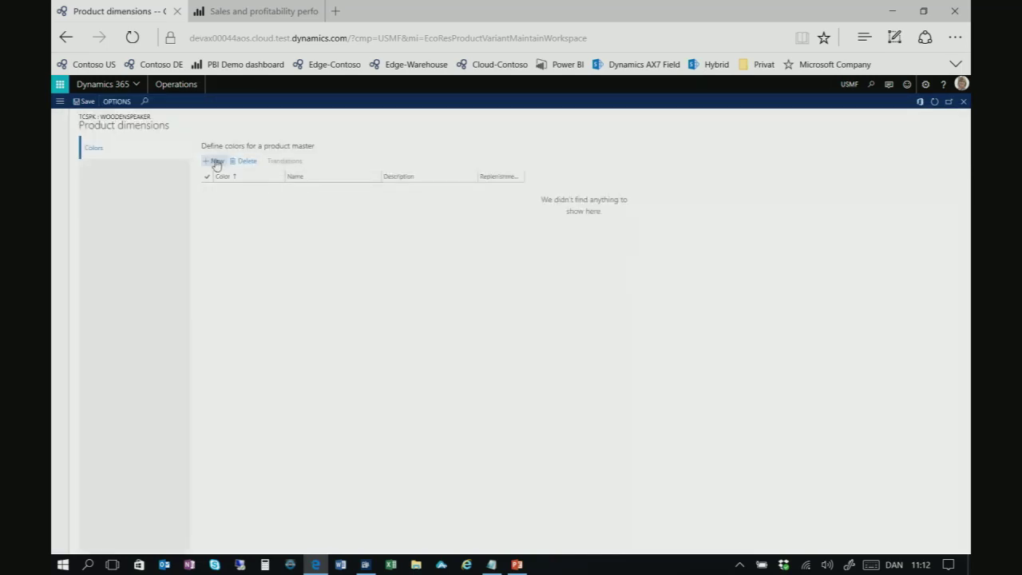
Add a Rosewood colour to the Wooden Speaker's product dimensions
click(214, 161)
text(Rosew)
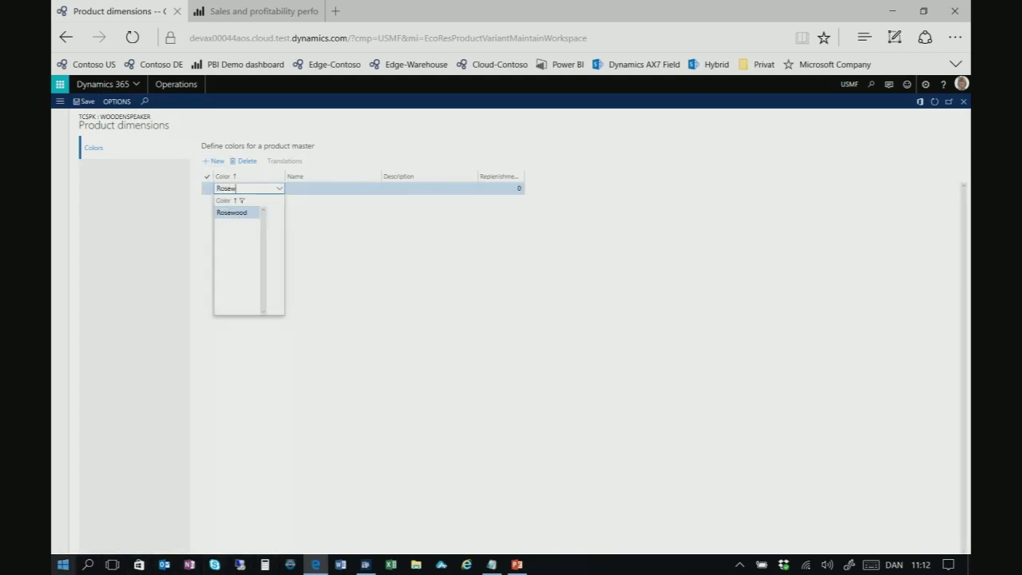
key(Tab)
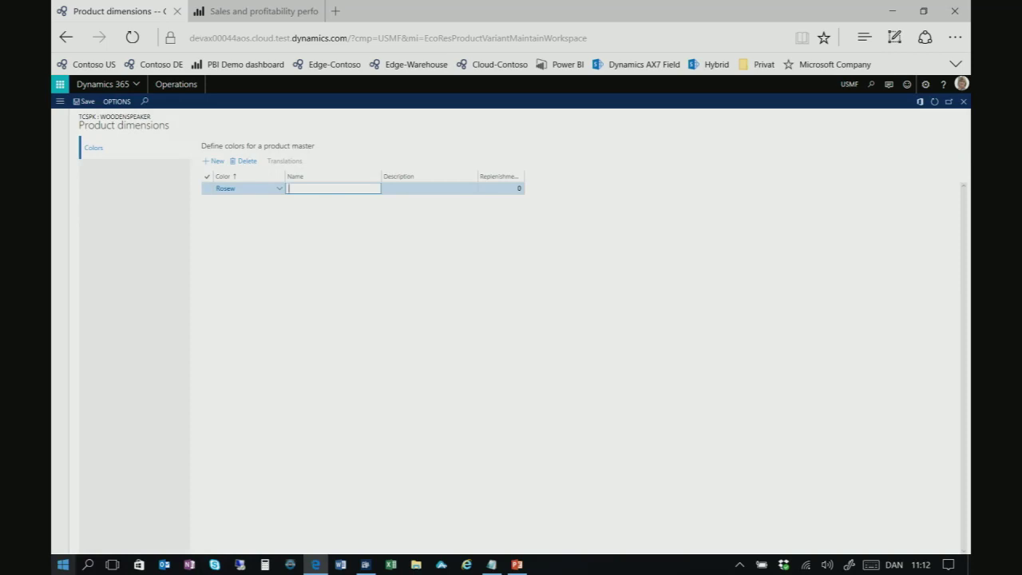
click(226, 187)
text(Ro)
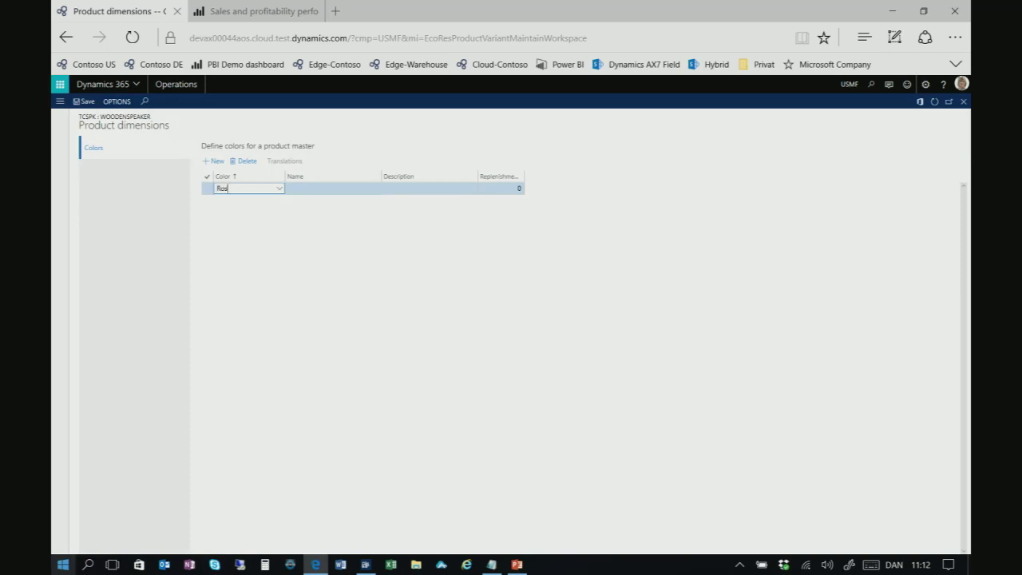
key(Tab)
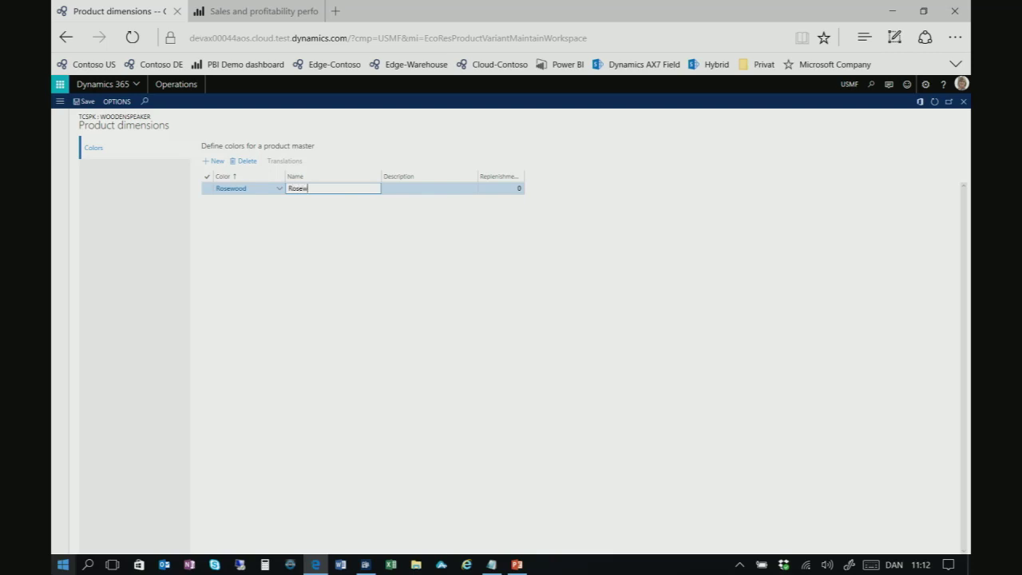
key(Tab)
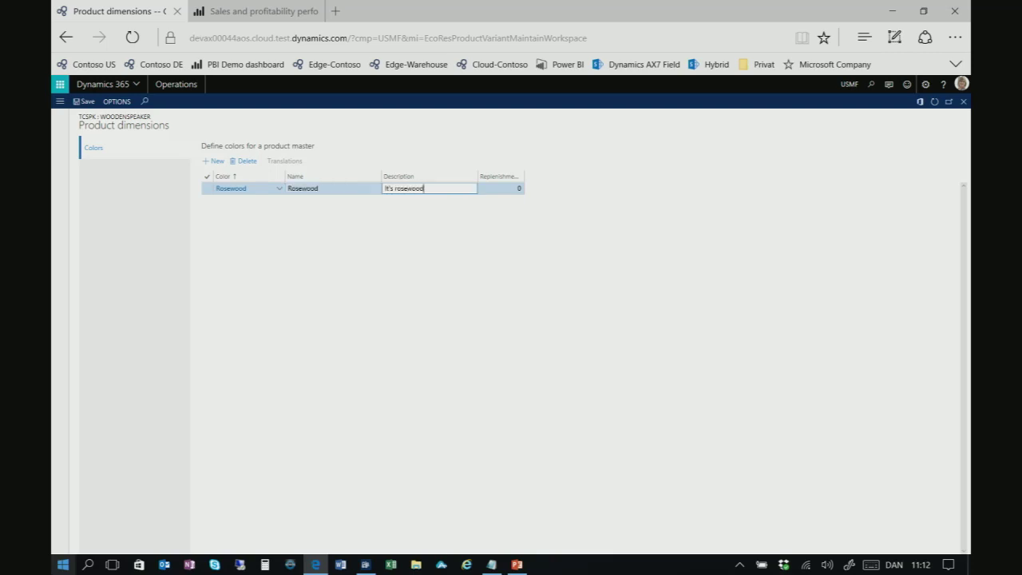
Add a Black colour with description 'Black', save the colours and close
click(214, 160)
text(Black)
key(Tab)
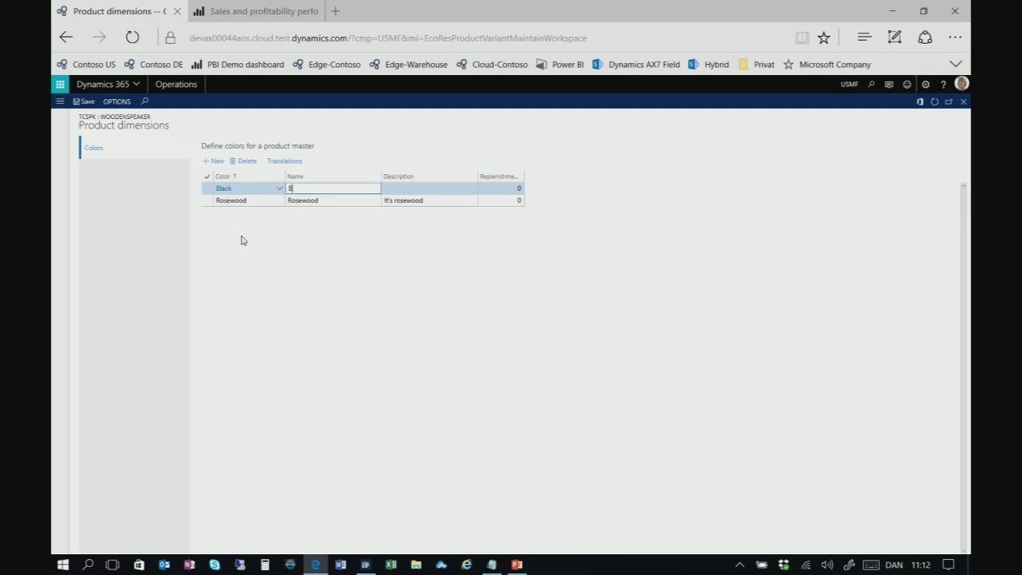
key(Tab)
text(Blac)
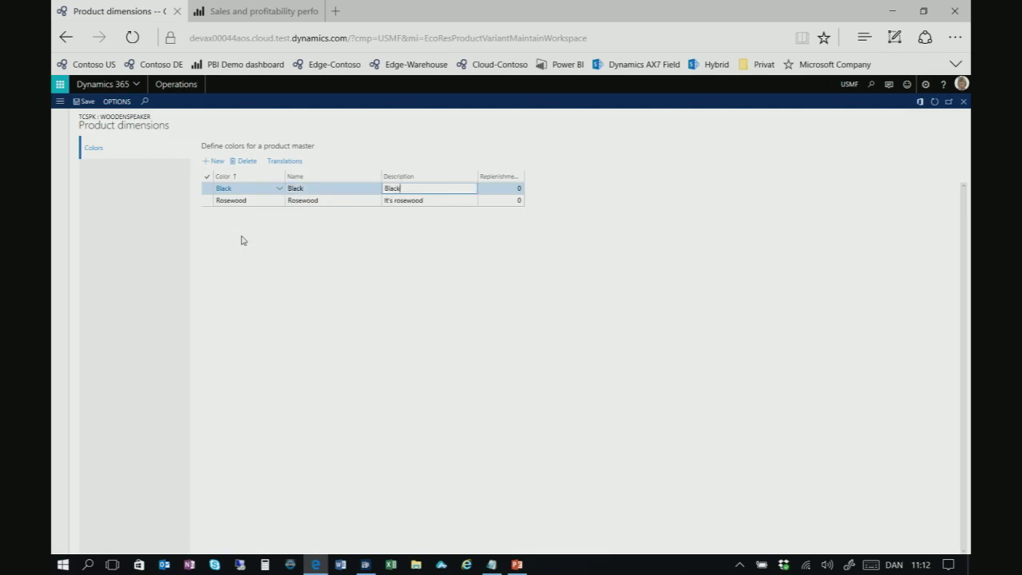
text(k)
key(Tab)
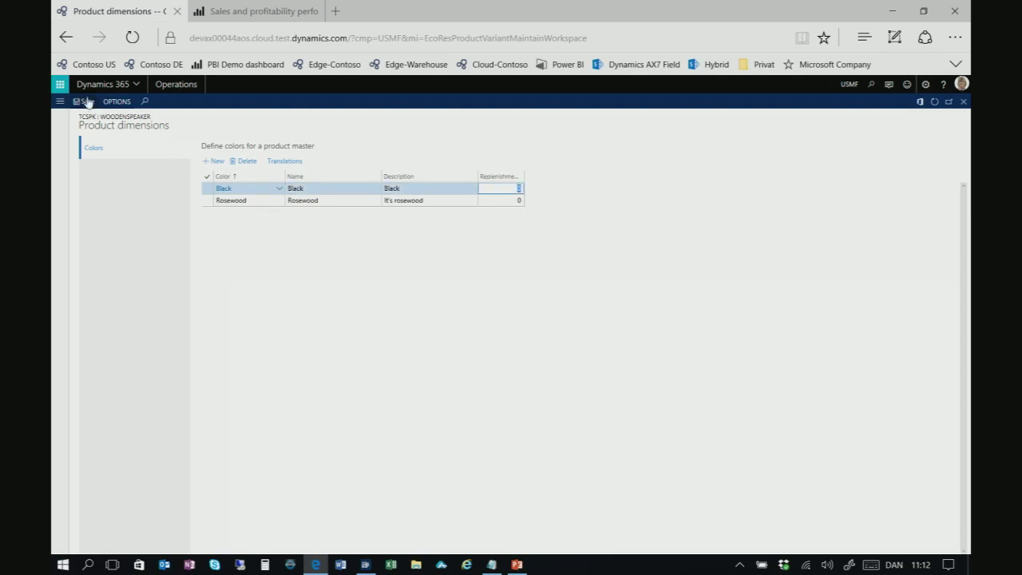
click(83, 101)
key(Escape)
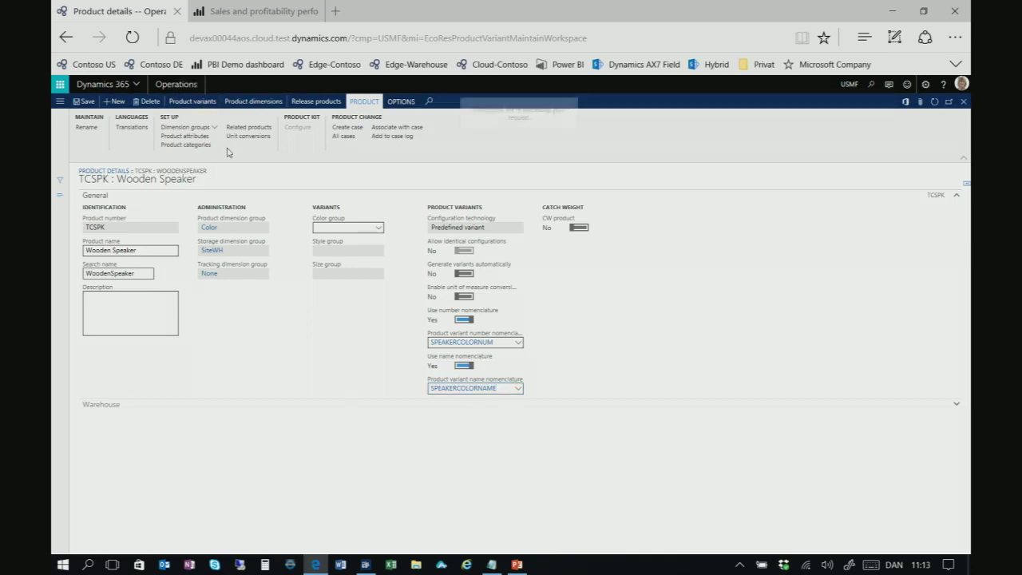
Generate the suggested Black and Rosewood variants for Wooden Speaker, then return to the dashboard
click(216, 101)
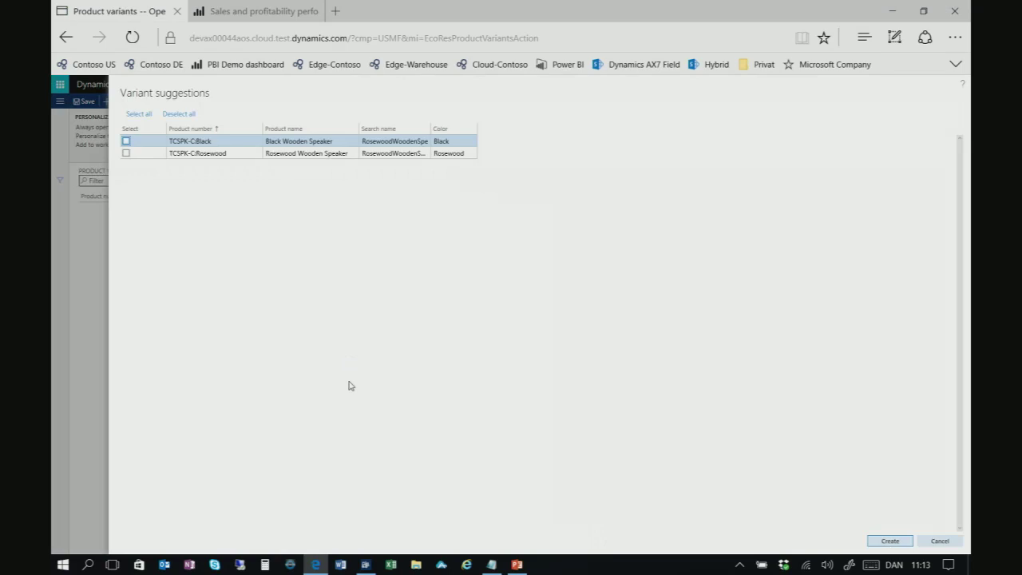
mouse_move(315, 565)
click(126, 142)
click(126, 152)
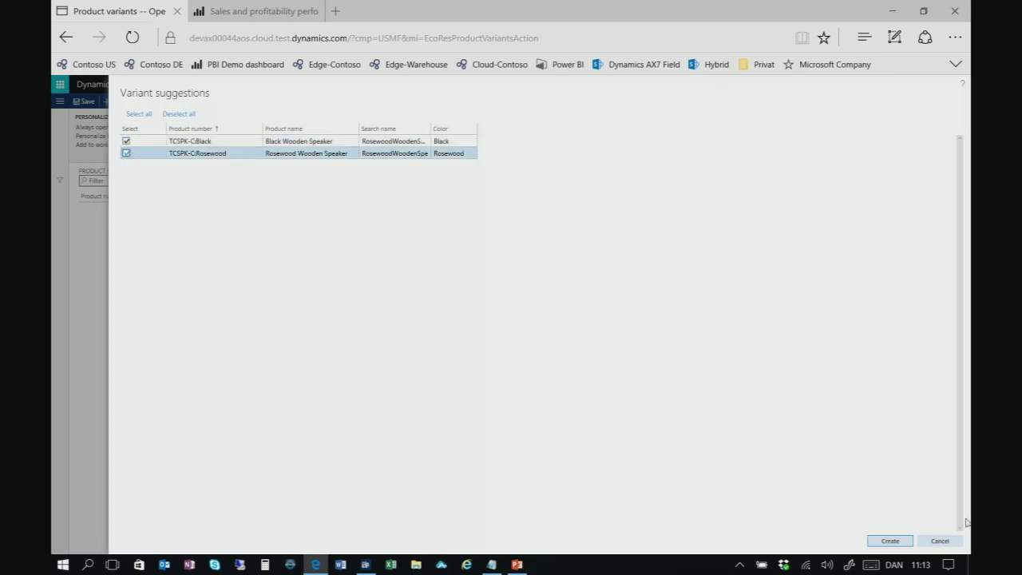
click(886, 541)
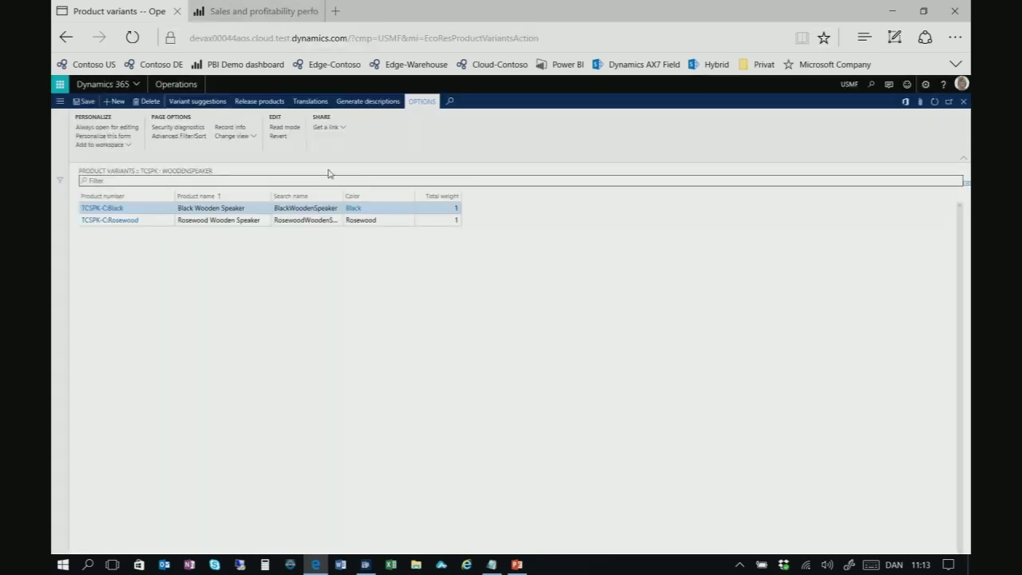
click(177, 85)
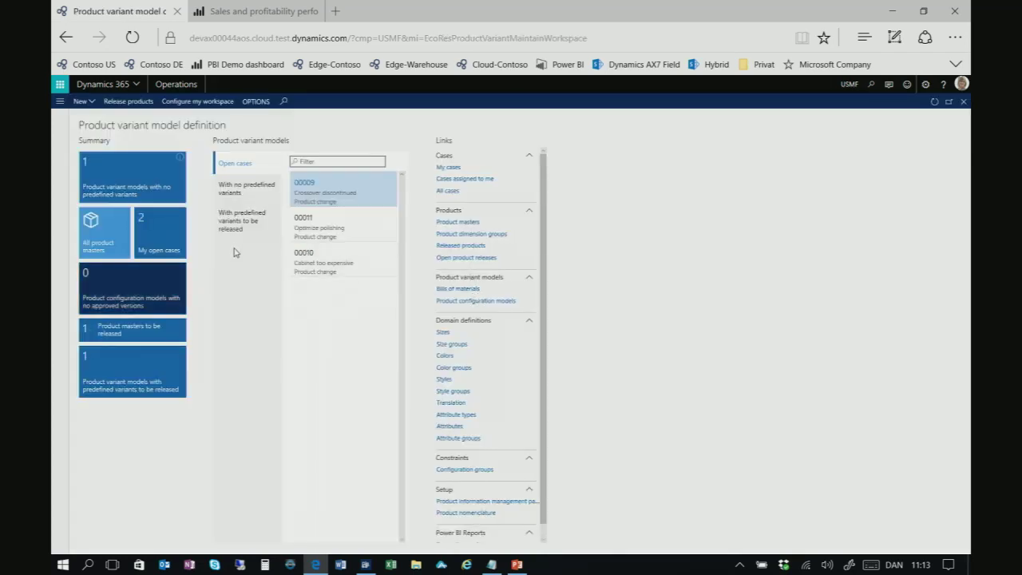
Release TCSPK Wooden Speaker with both predefined variants to company USMF
click(237, 228)
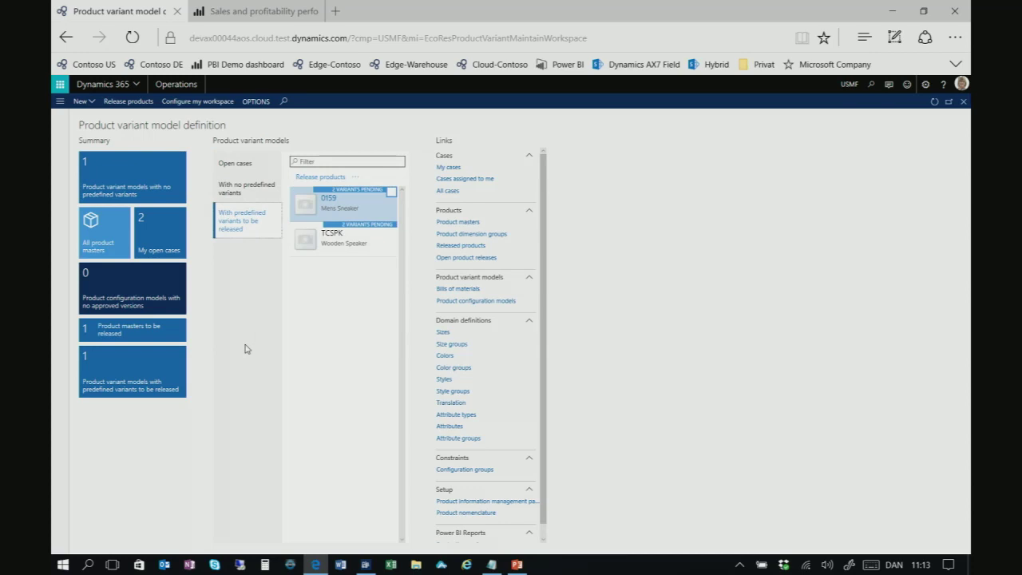
click(366, 245)
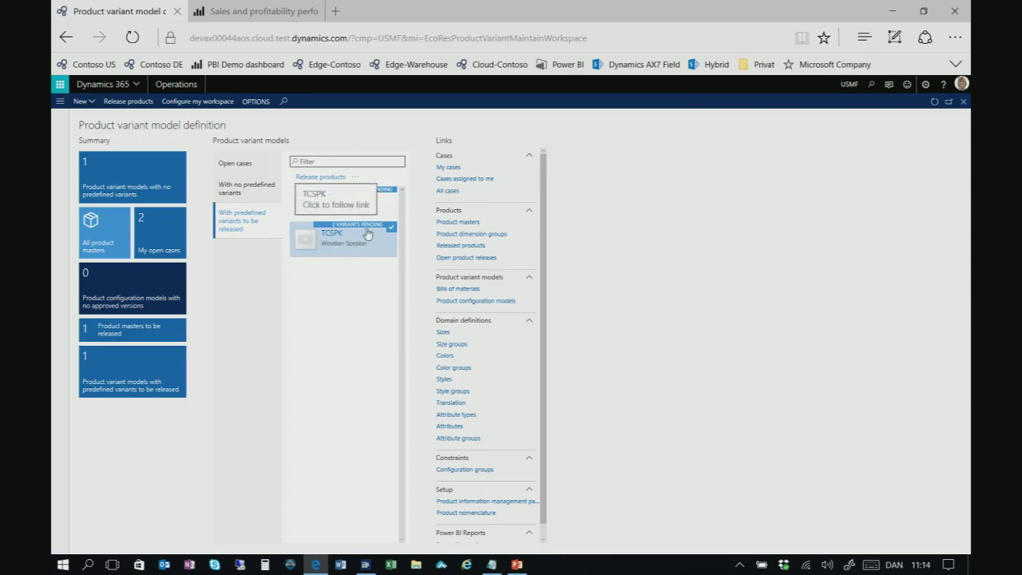
click(327, 177)
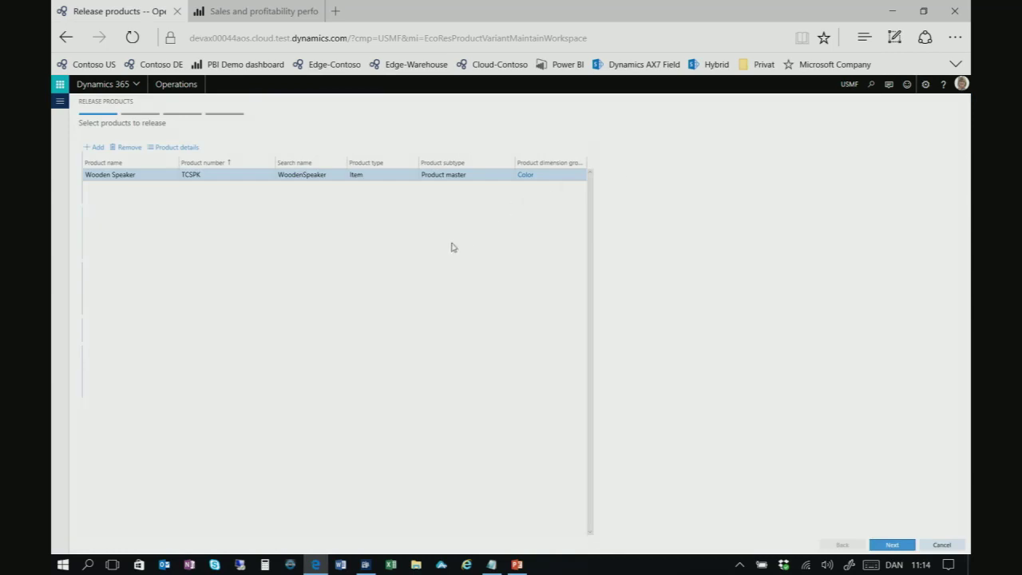
click(892, 544)
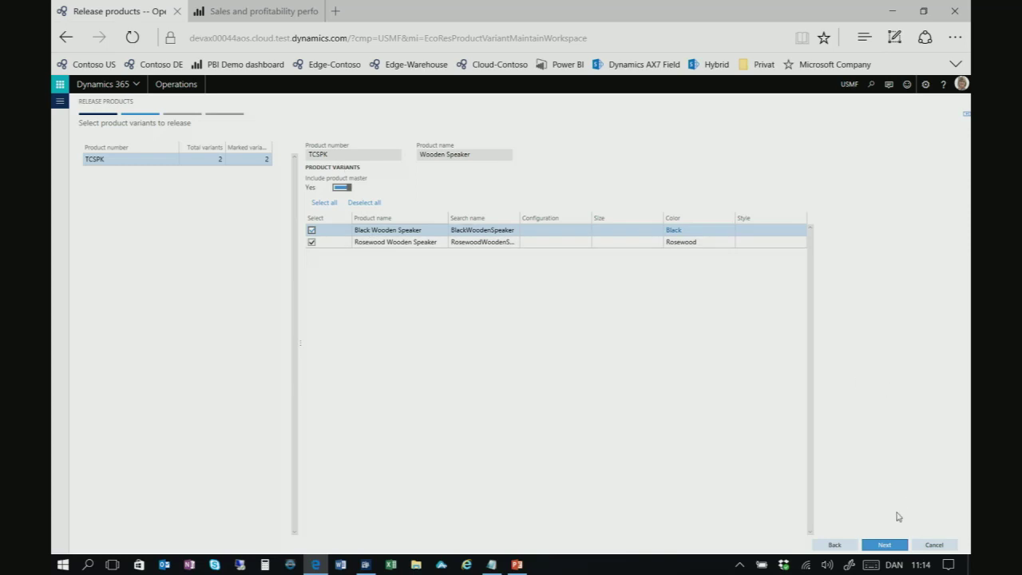
click(894, 565)
click(880, 393)
click(886, 546)
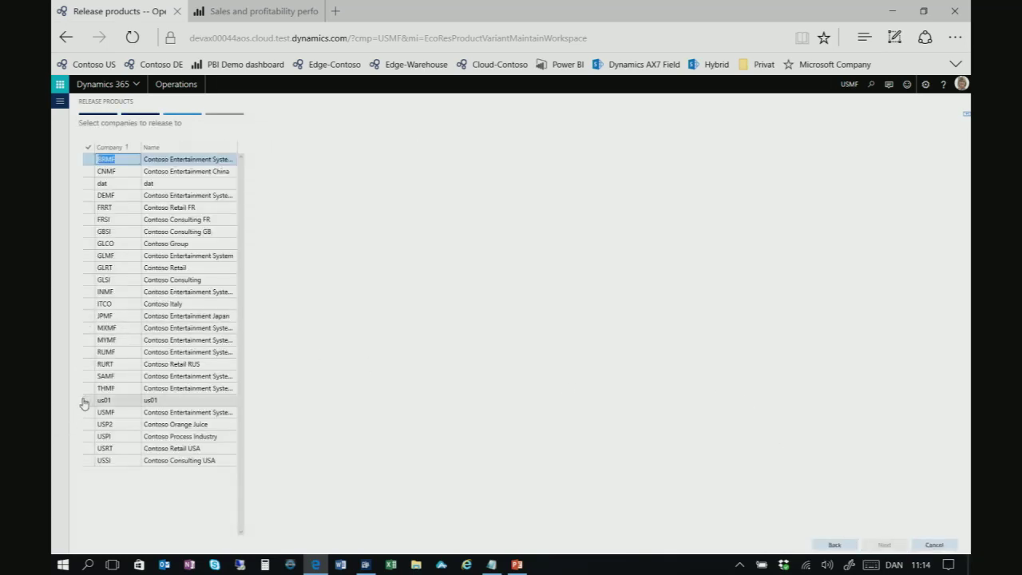
click(88, 412)
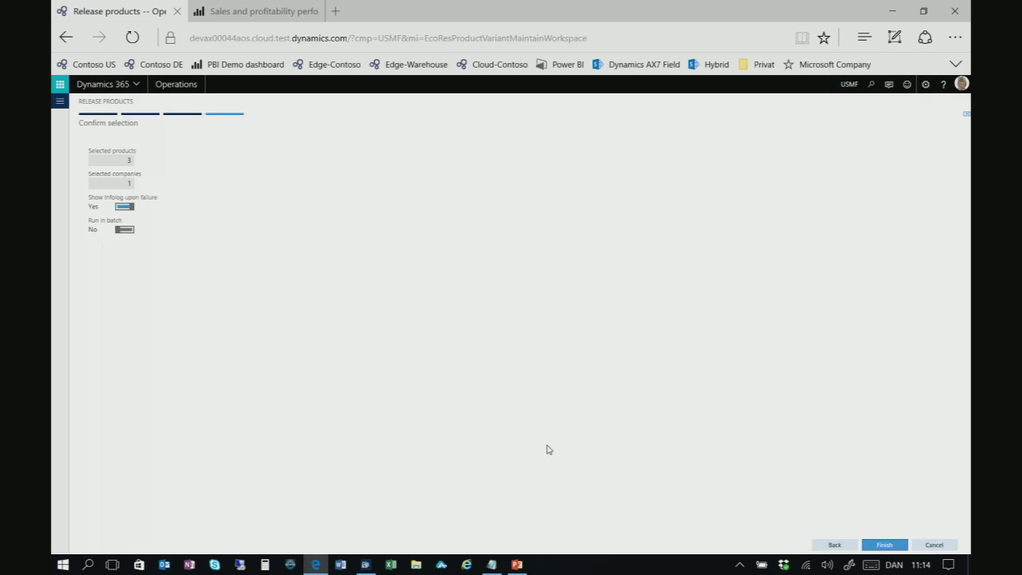
click(890, 547)
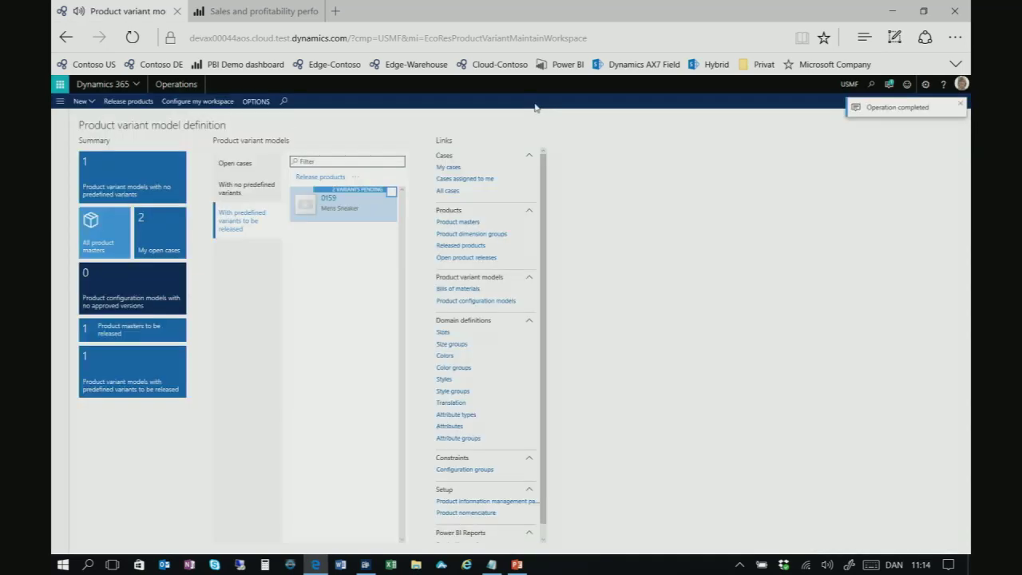
click(176, 83)
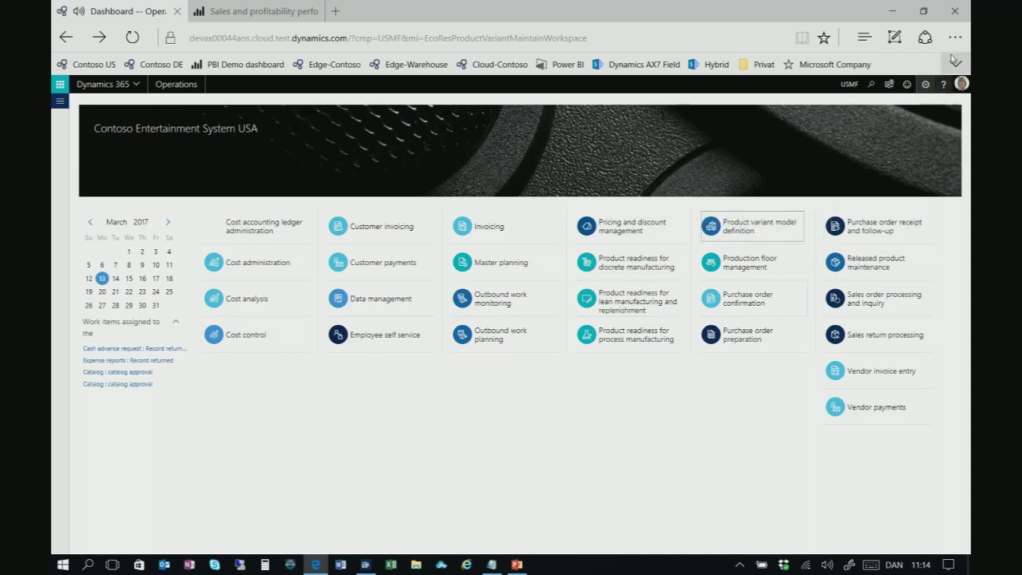
Zoom the browser page to 125%
click(955, 38)
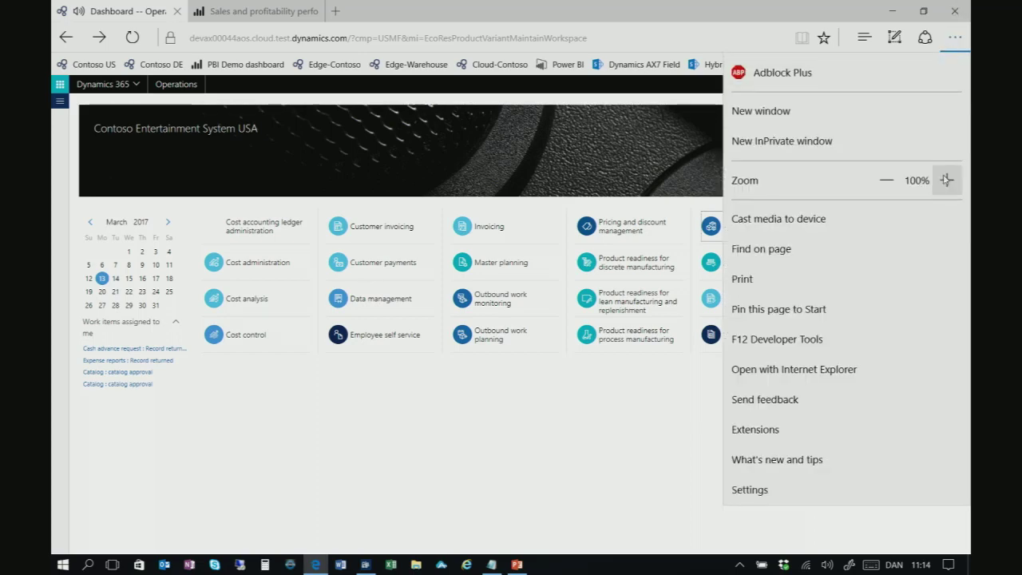
click(947, 180)
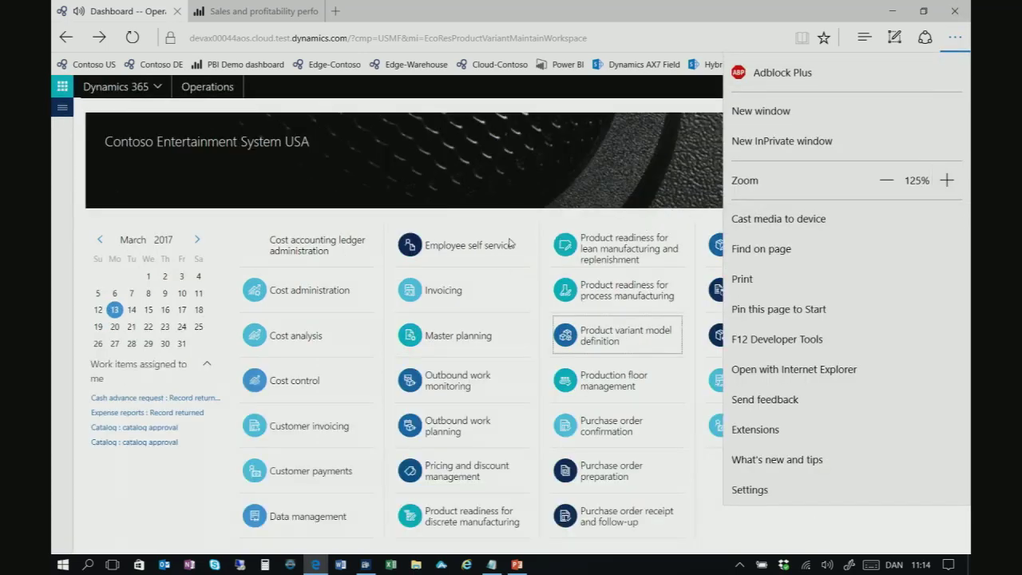
click(169, 512)
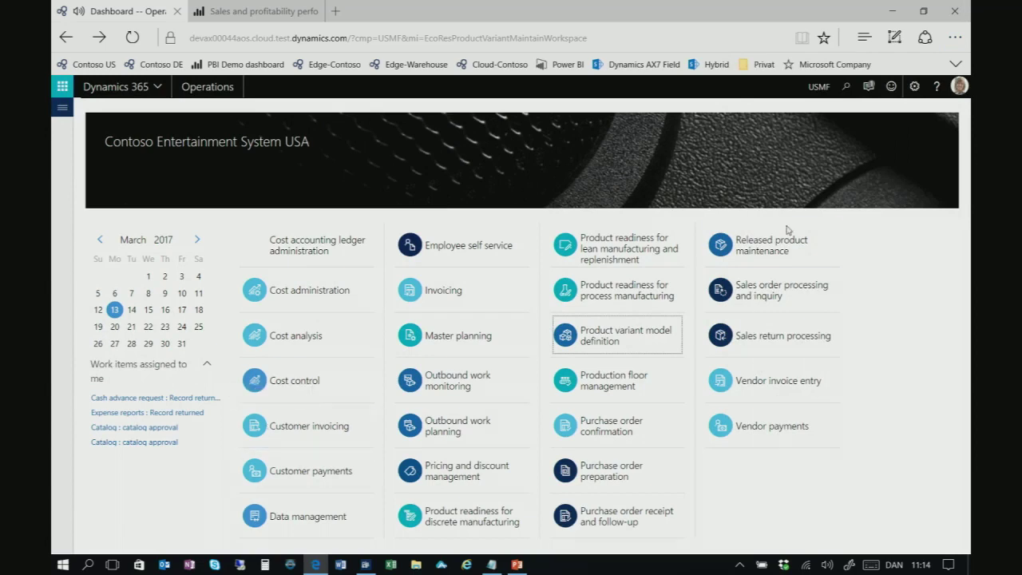
Switch the user options element size to the larger setting
click(914, 86)
click(922, 108)
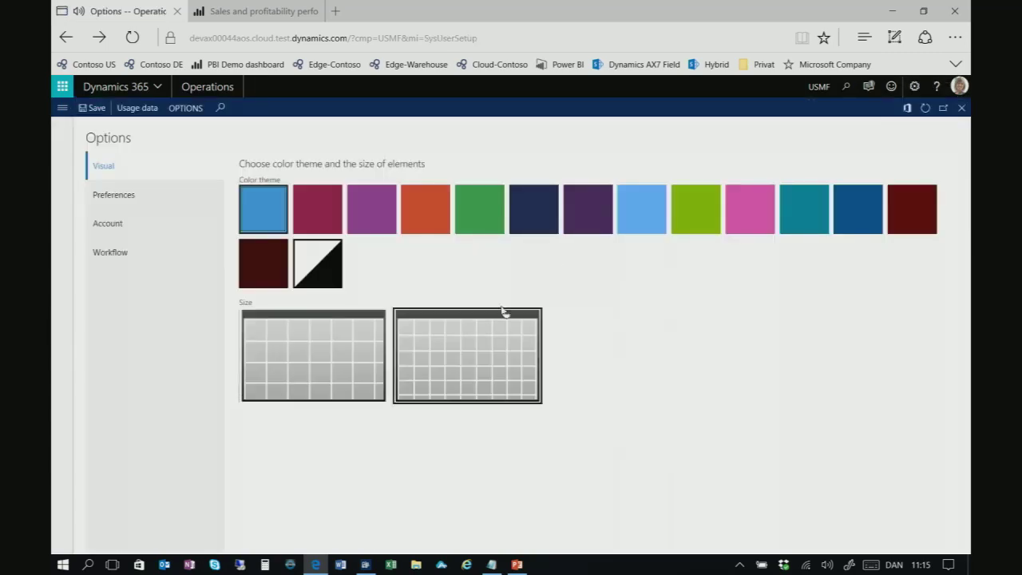
click(301, 378)
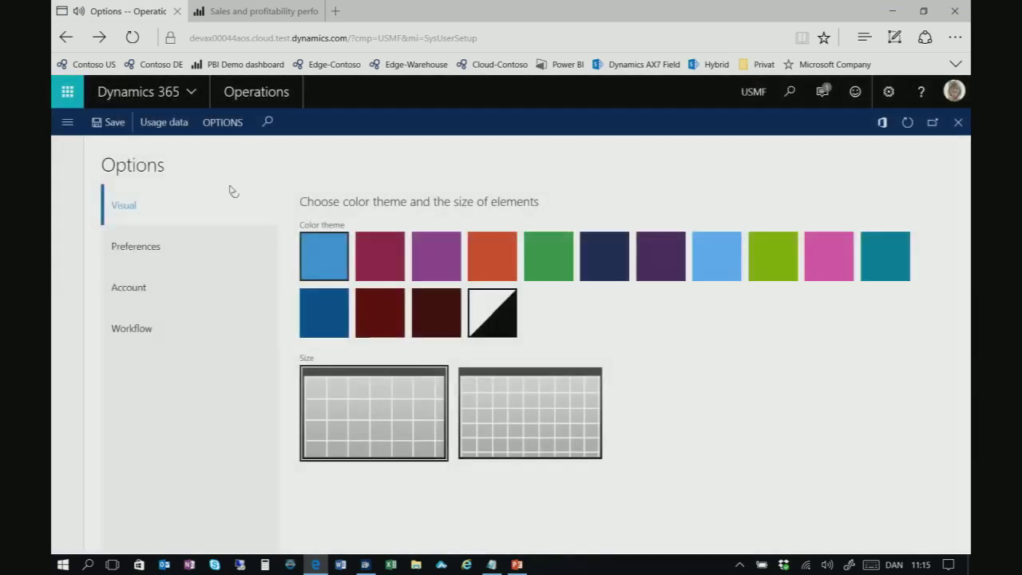
Return to the dashboard and open the Released product maintenance workspace
click(251, 99)
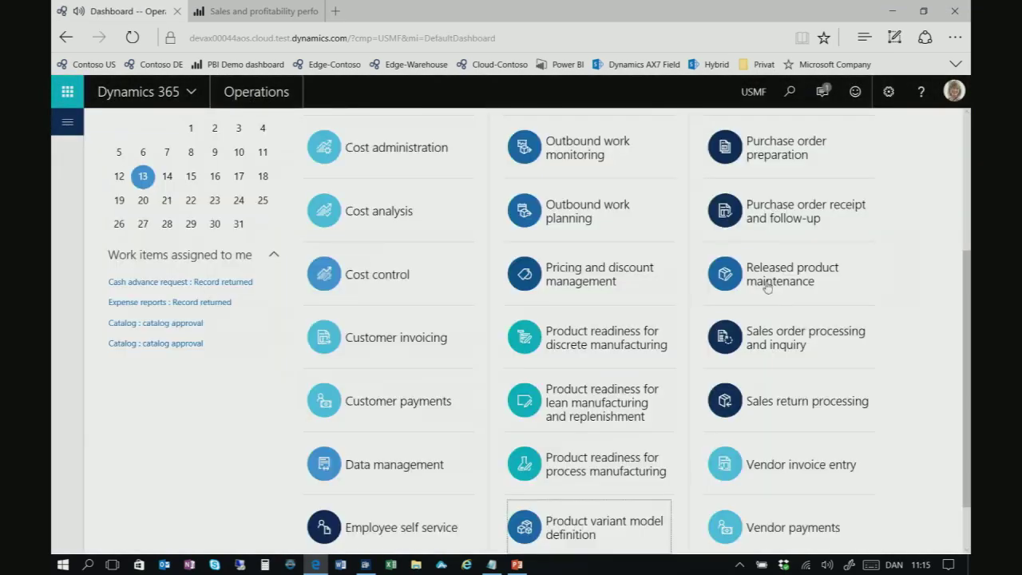
scroll(738, 293, up, 3)
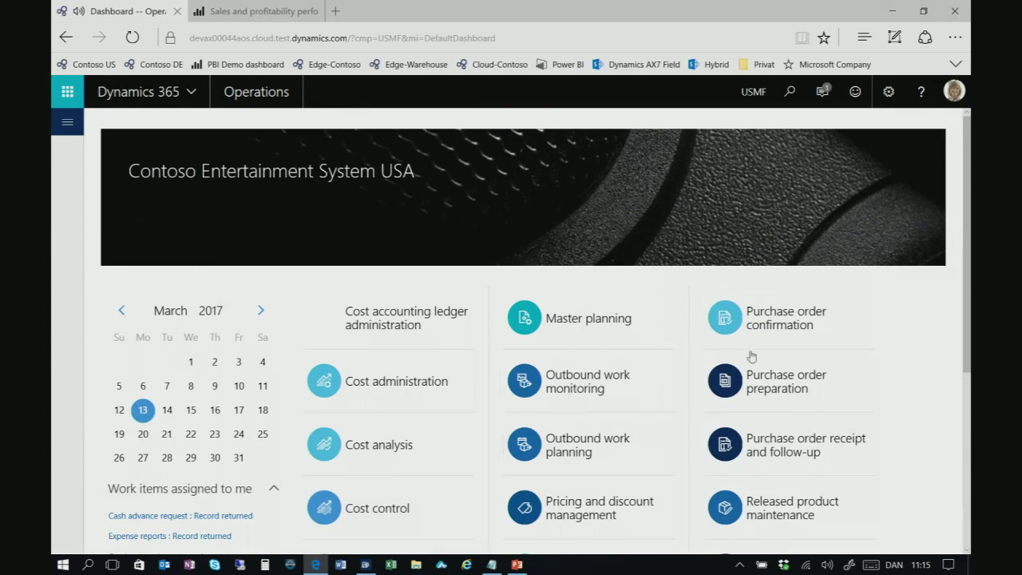
scroll(693, 399, down, 2)
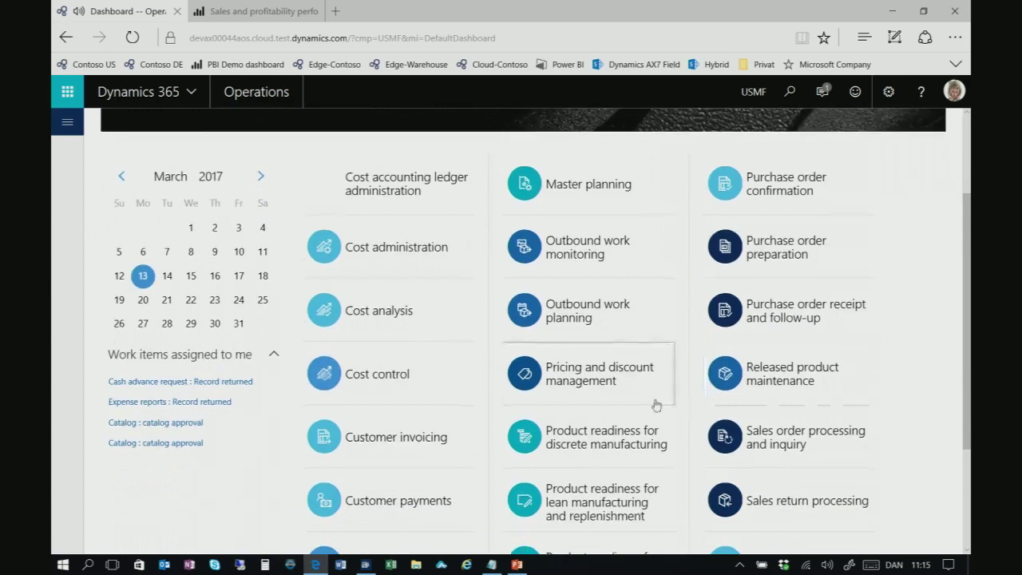
scroll(655, 404, down, 1)
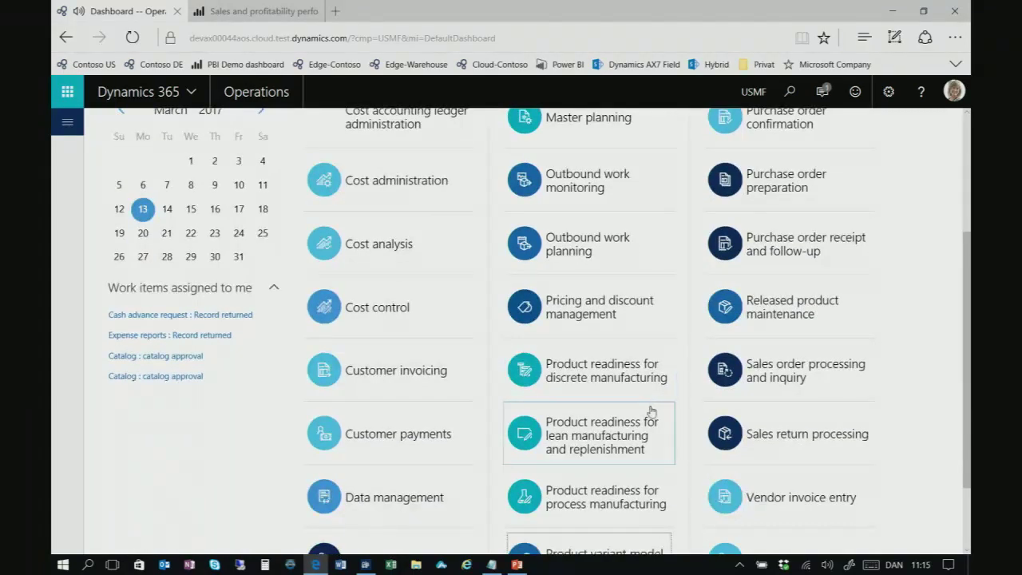
scroll(652, 409, down, 2)
scroll(651, 439, up, 5)
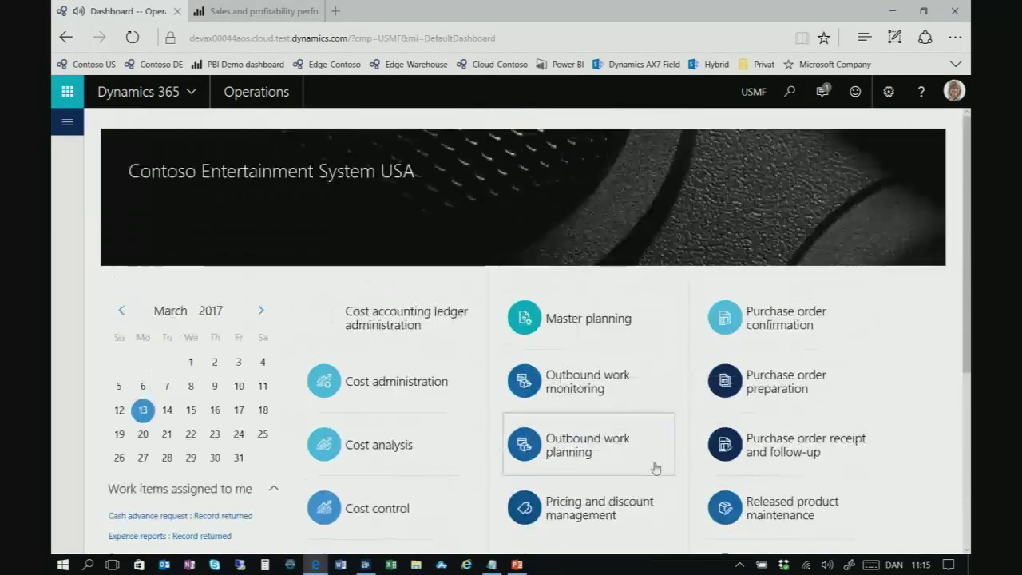
scroll(655, 463, down, 1)
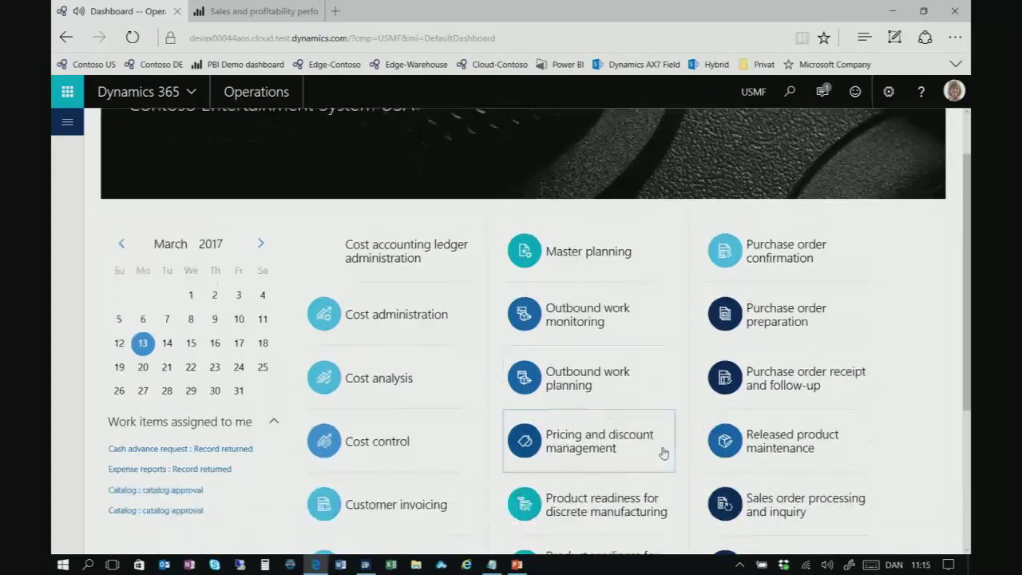
click(757, 444)
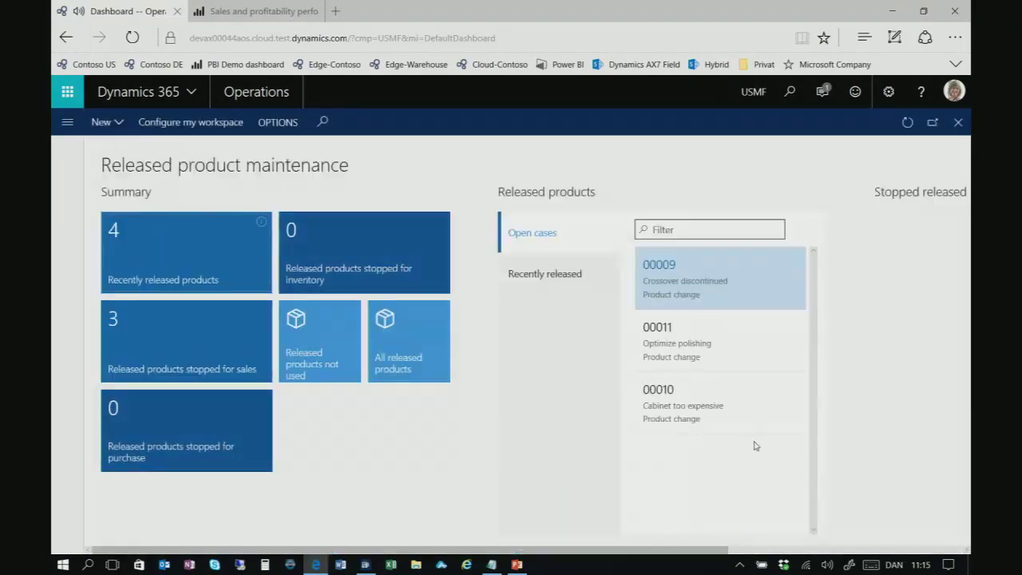
Open TCSPK Wooden Speaker from the Recently released products list
click(548, 294)
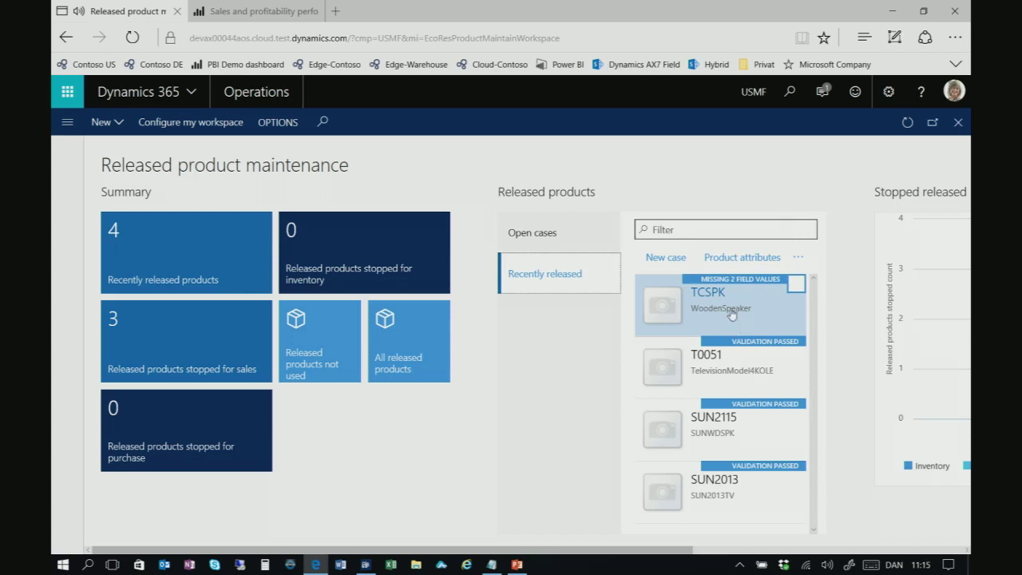
click(709, 295)
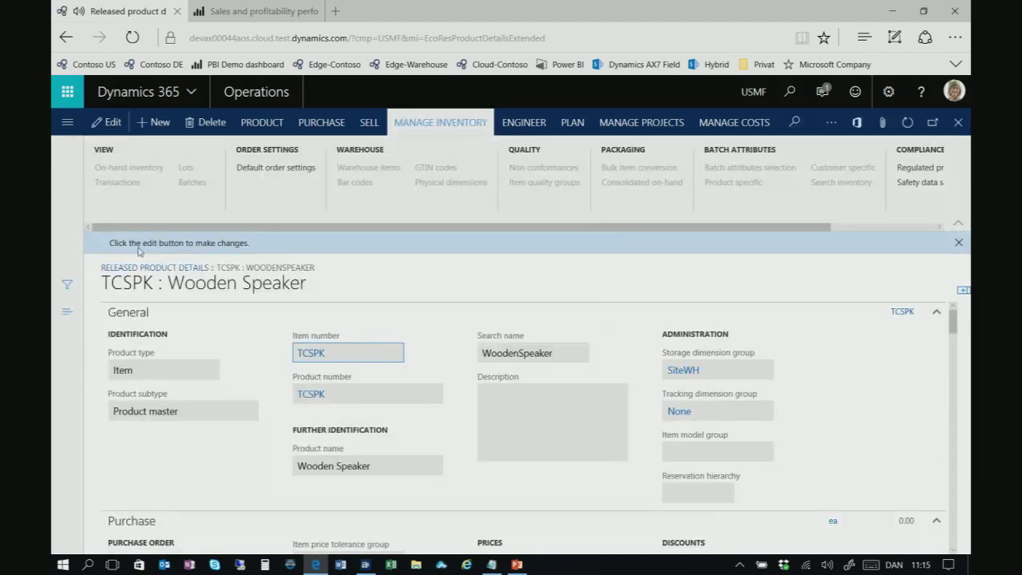
Put TCSPK into edit mode and set its item model group to FIFO
click(112, 122)
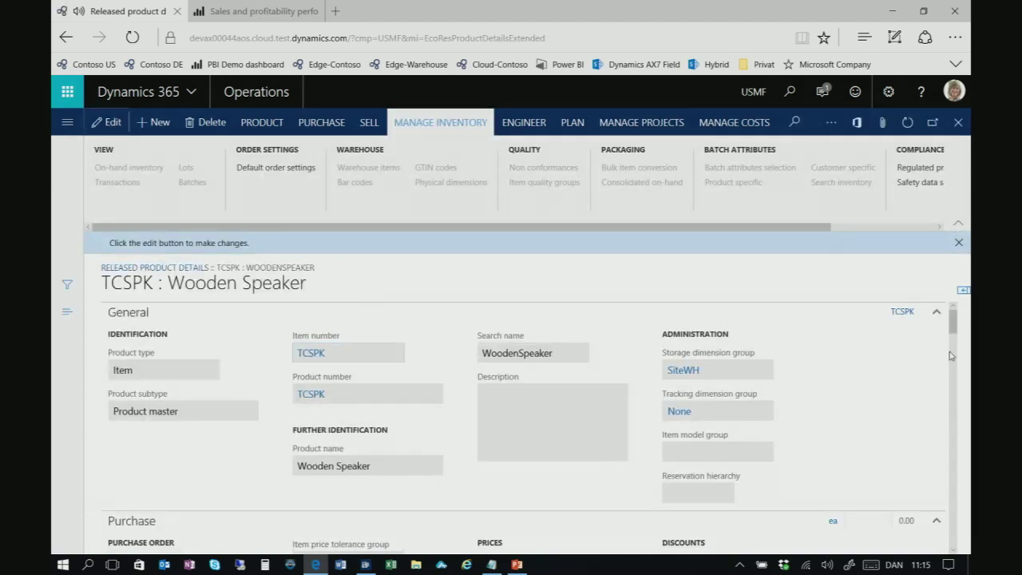
scroll(838, 411, down, 2)
click(767, 349)
click(695, 415)
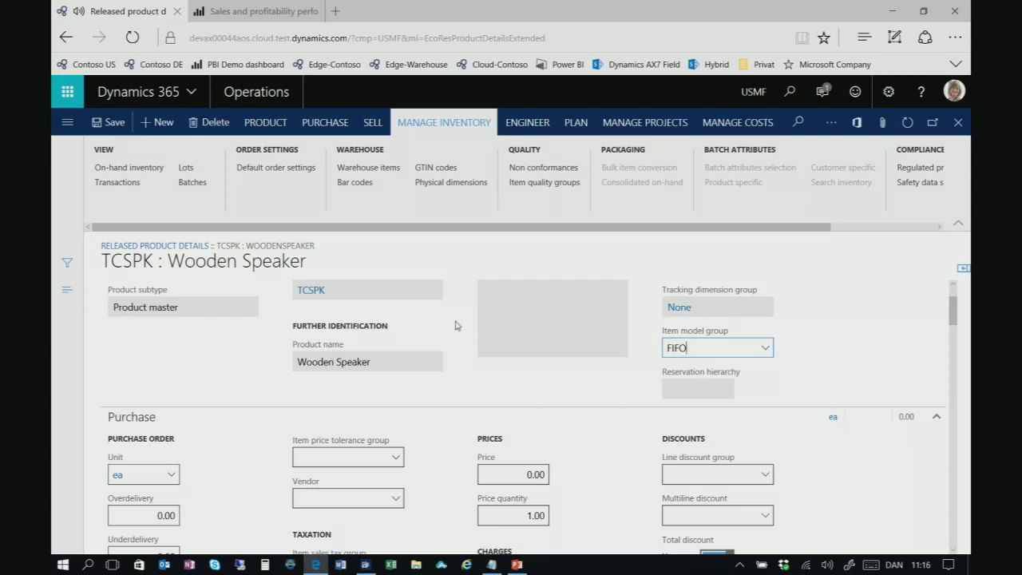
scroll(455, 325, down, 1)
scroll(456, 327, down, 2)
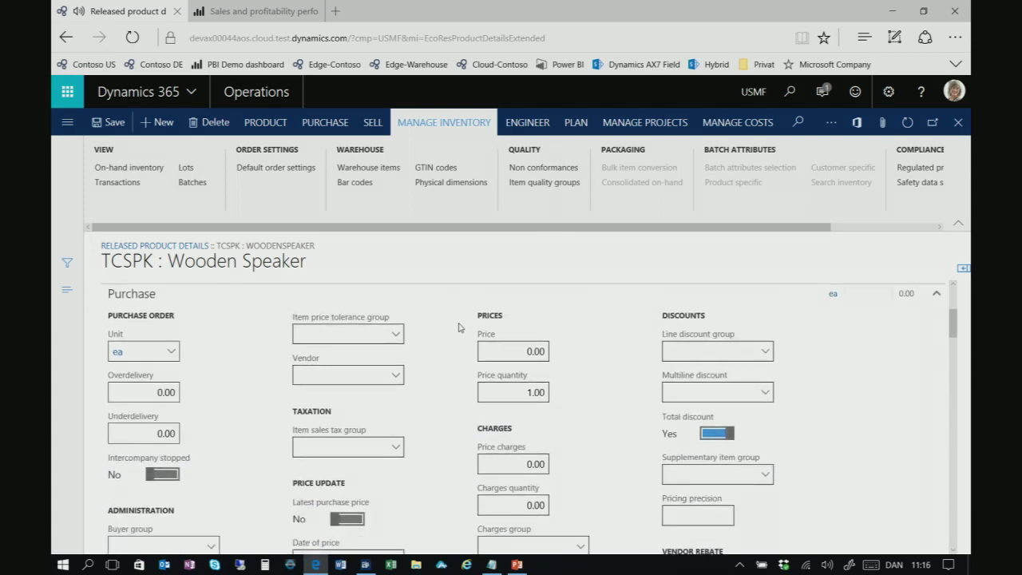
Set the item group to Audio, collapsing Purchase, Sell, Manage costs and Financial dimensions sections
click(440, 299)
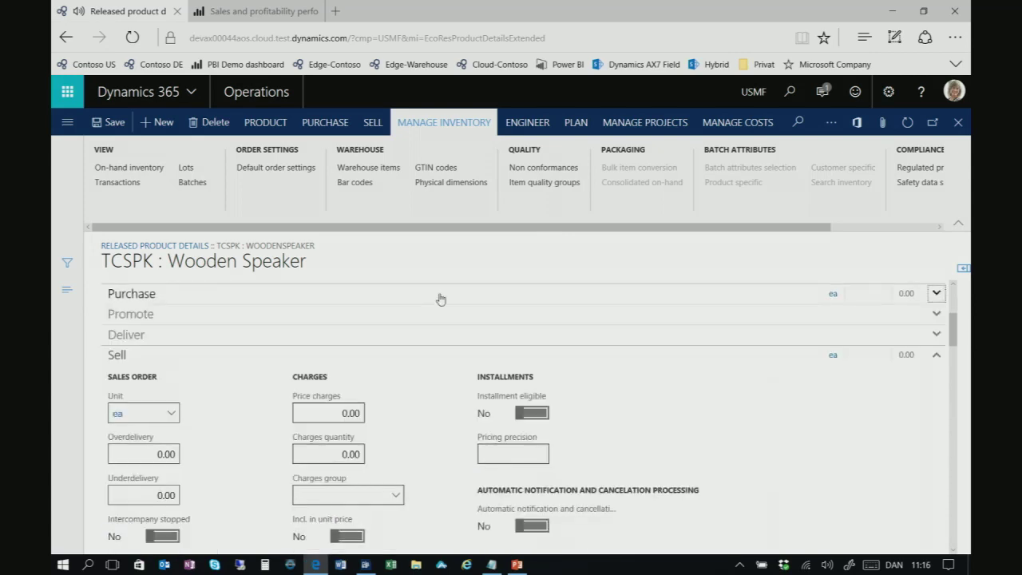
click(372, 356)
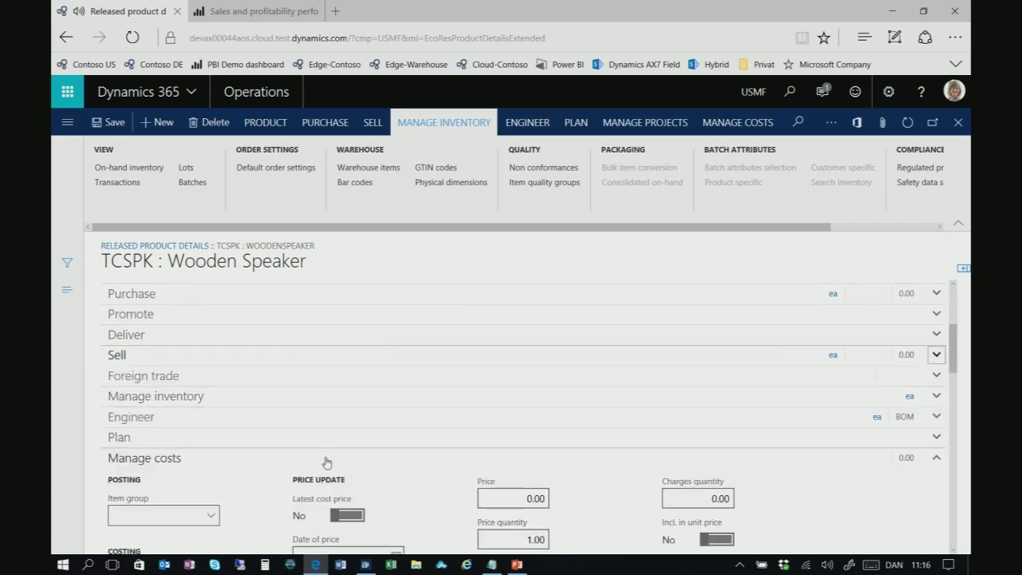
scroll(324, 461, down, 3)
click(210, 393)
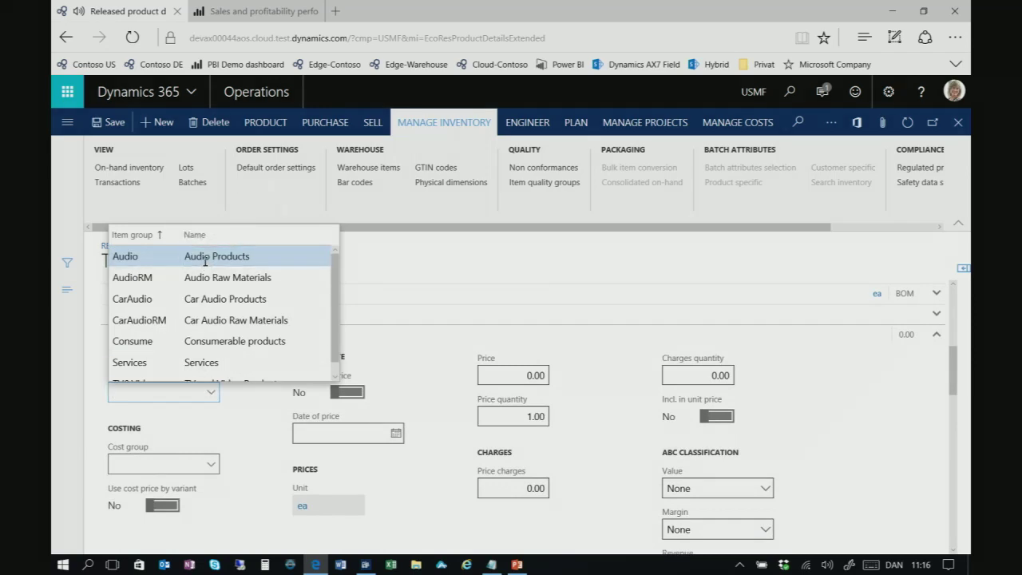
click(205, 260)
click(252, 337)
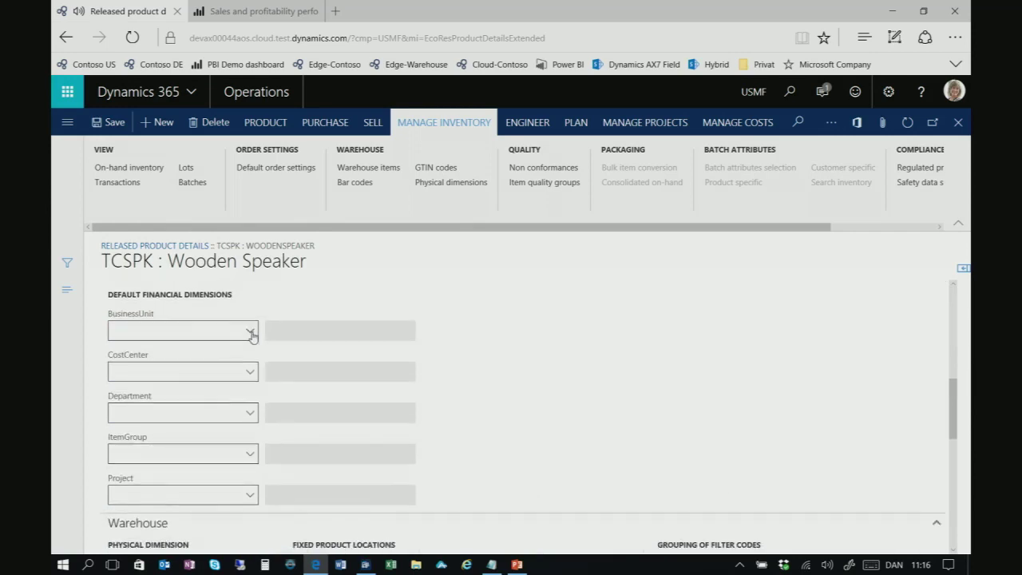
scroll(266, 335, up, 1)
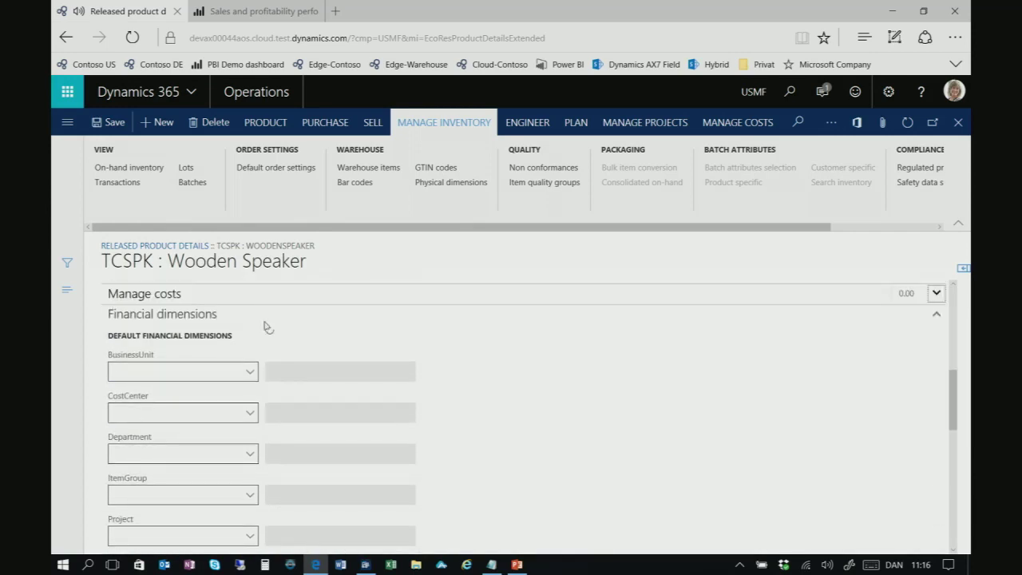
click(259, 316)
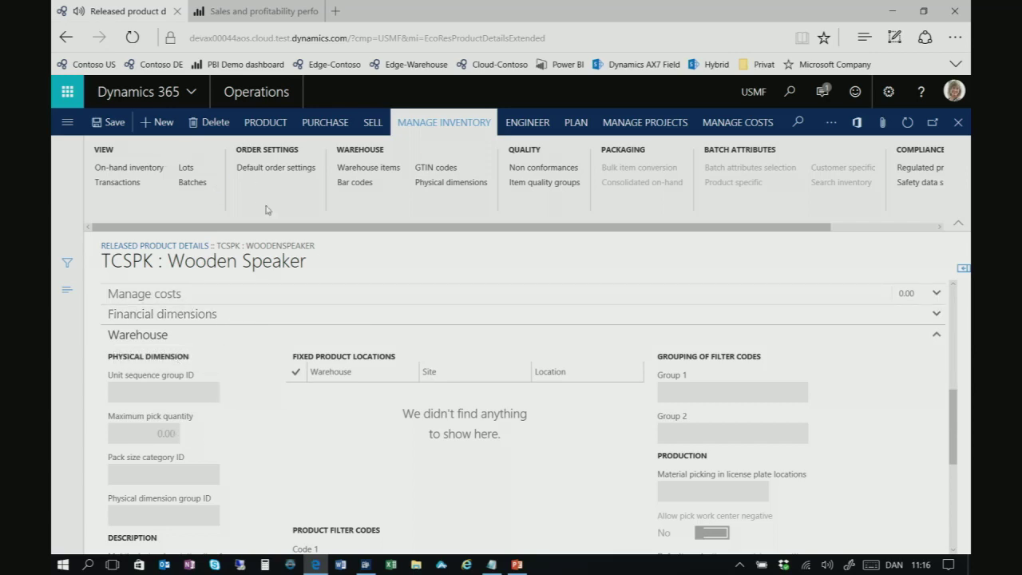
From the default dashboard, scroll the tiles and open Product variant model definition
click(263, 94)
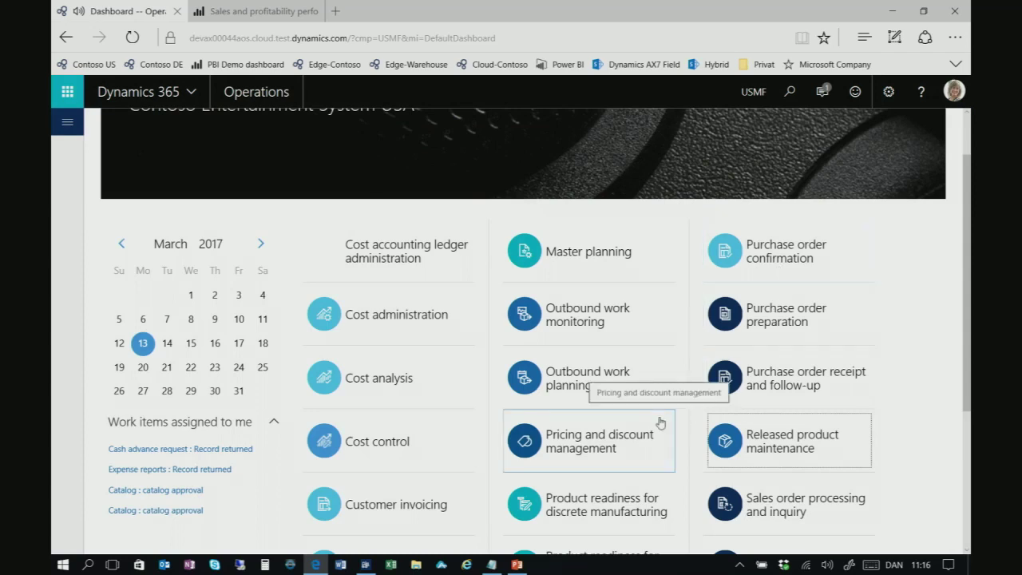
scroll(624, 454, down, 1)
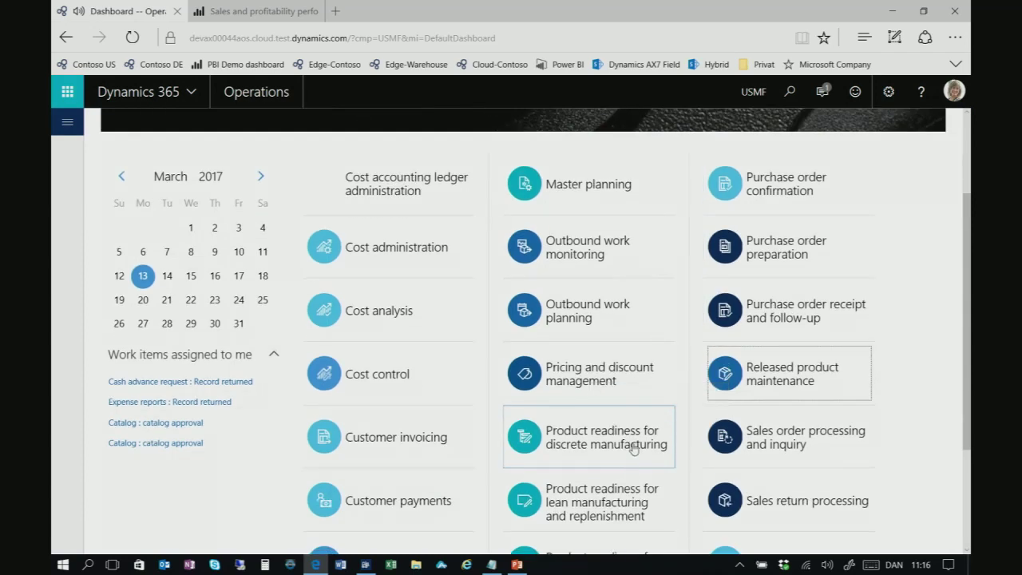
scroll(729, 276, down, 1)
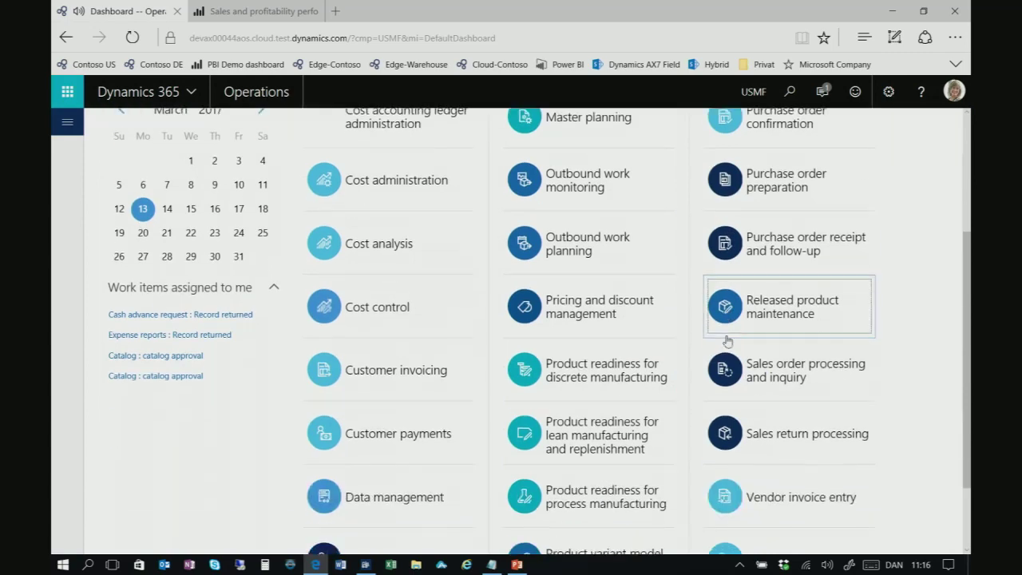
scroll(675, 325, up, 2)
scroll(674, 326, down, 1)
scroll(674, 325, down, 2)
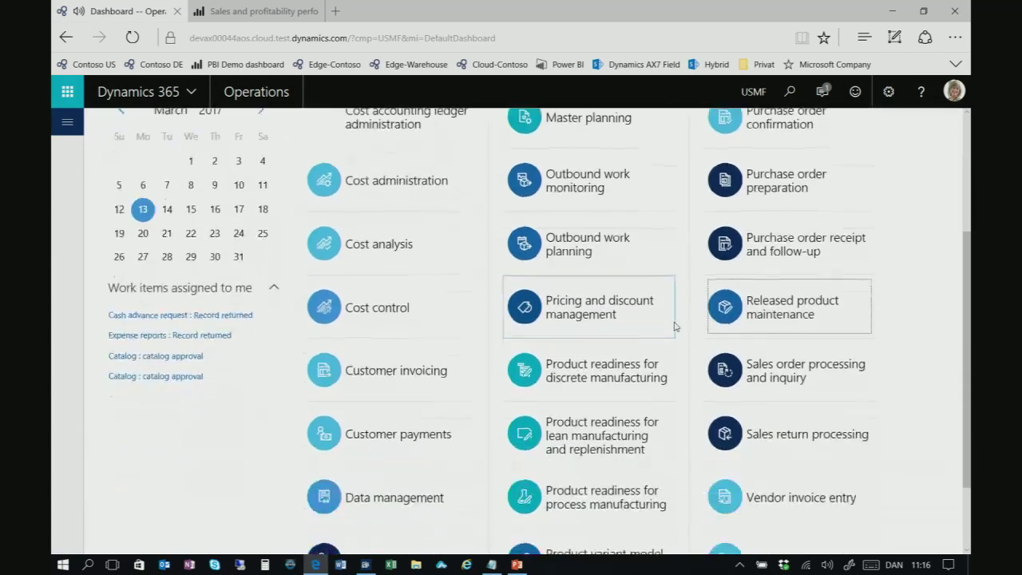
scroll(602, 346, down, 1)
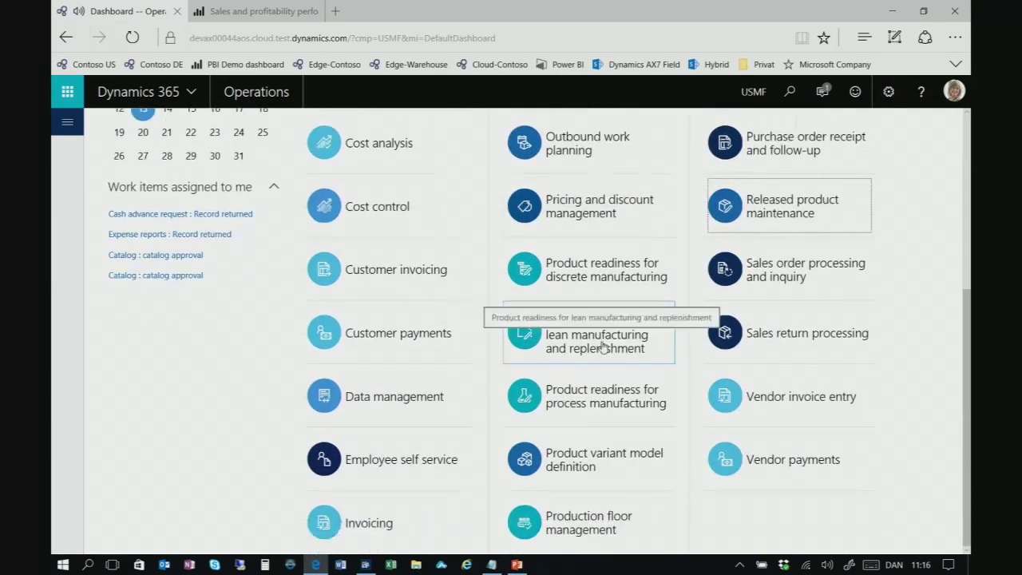
click(563, 467)
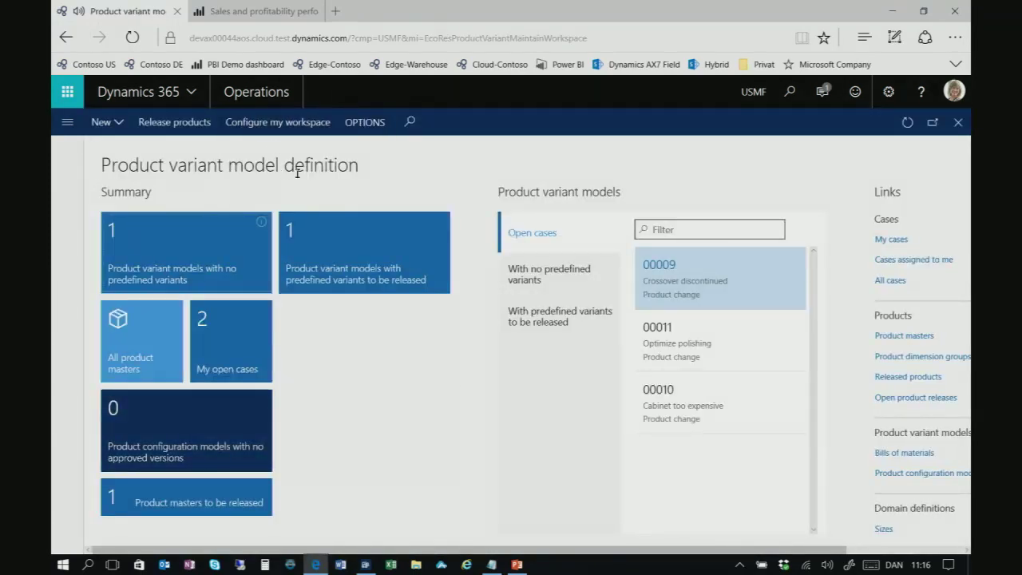
Create product master TCSPK2 'Wooden Speaker' with the Color product dimension group
click(104, 122)
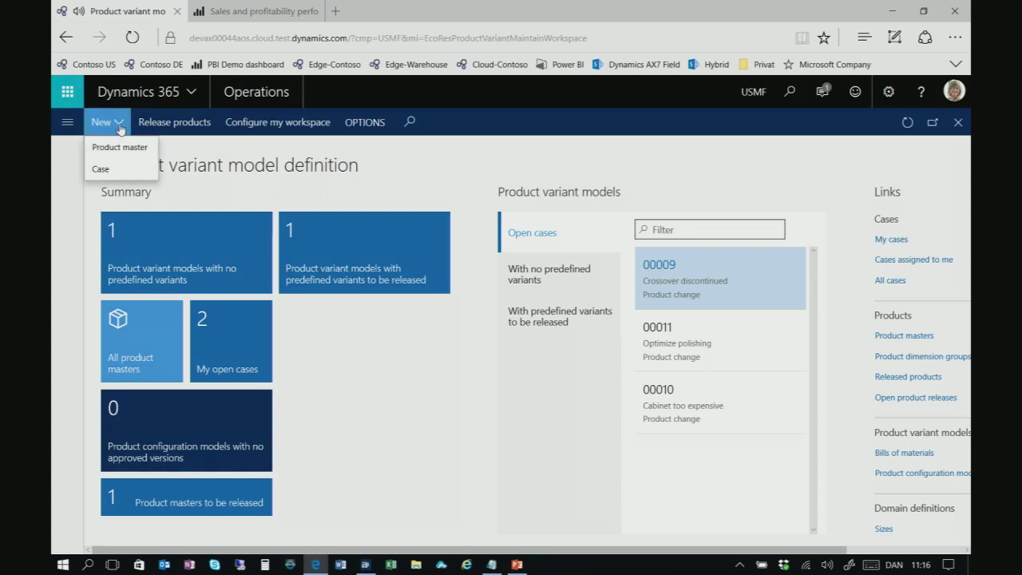
click(126, 149)
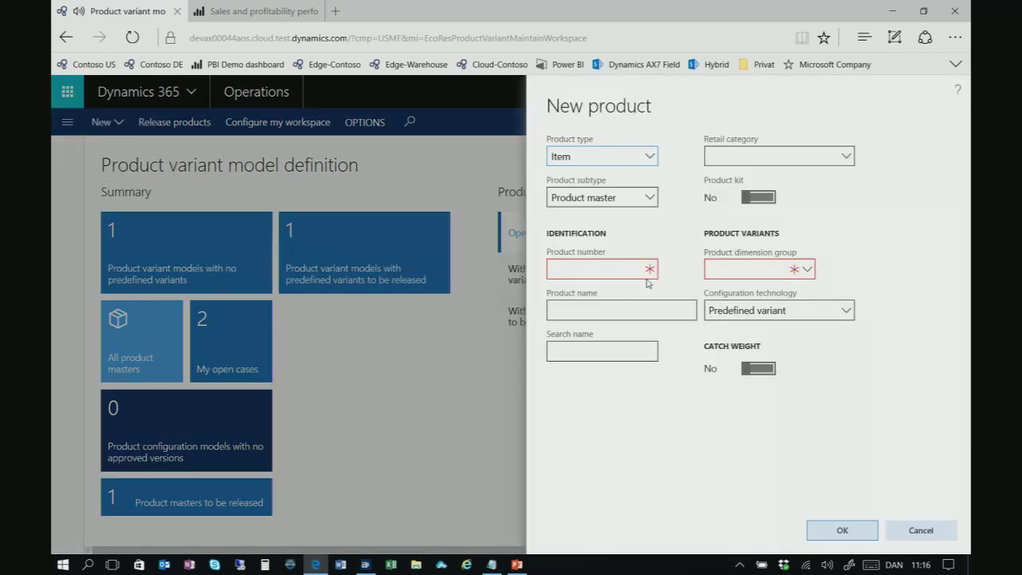
click(623, 272)
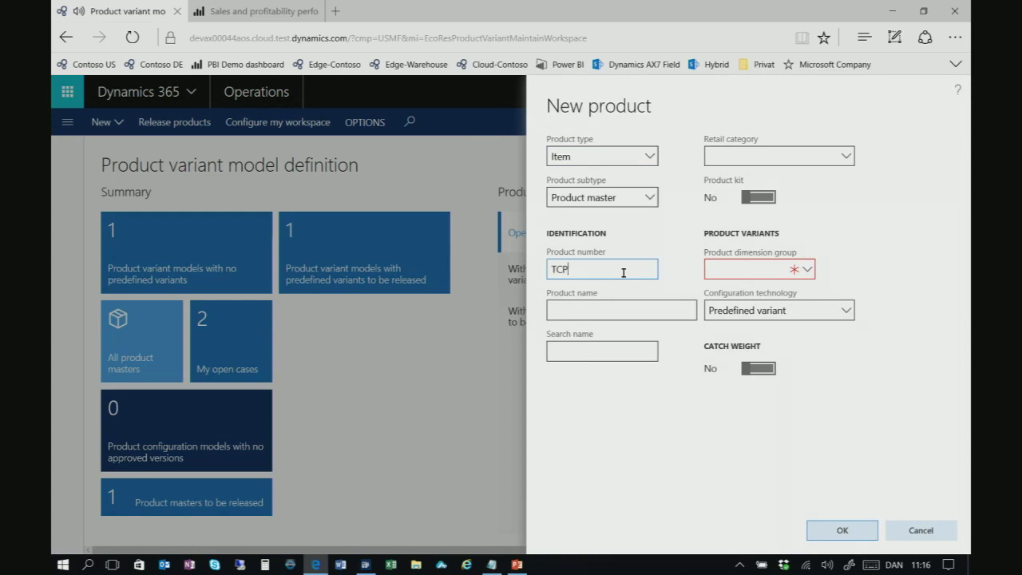
text(TCSPK2)
key(Tab)
text(Wooden Speaker)
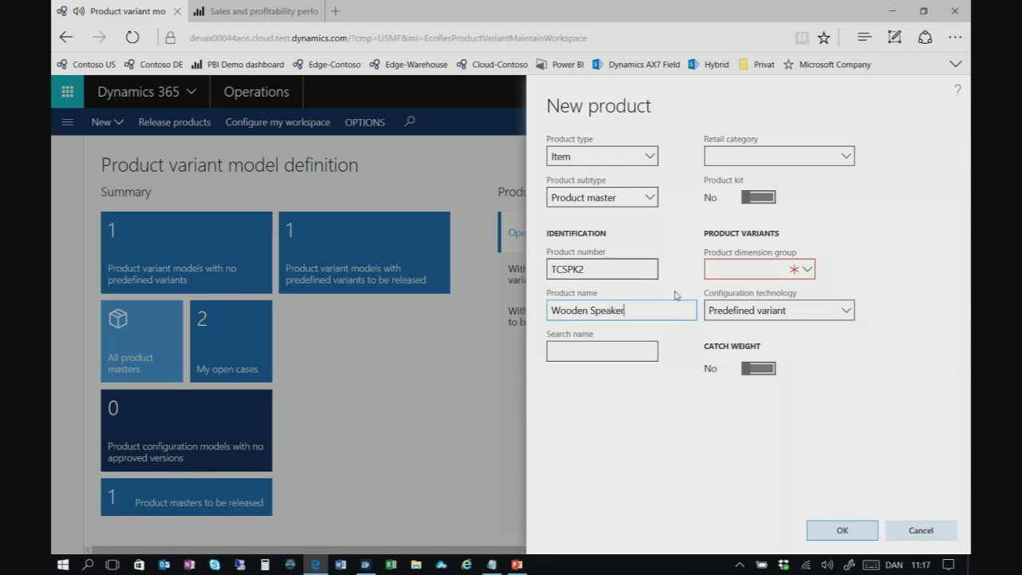
key(Tab)
click(805, 270)
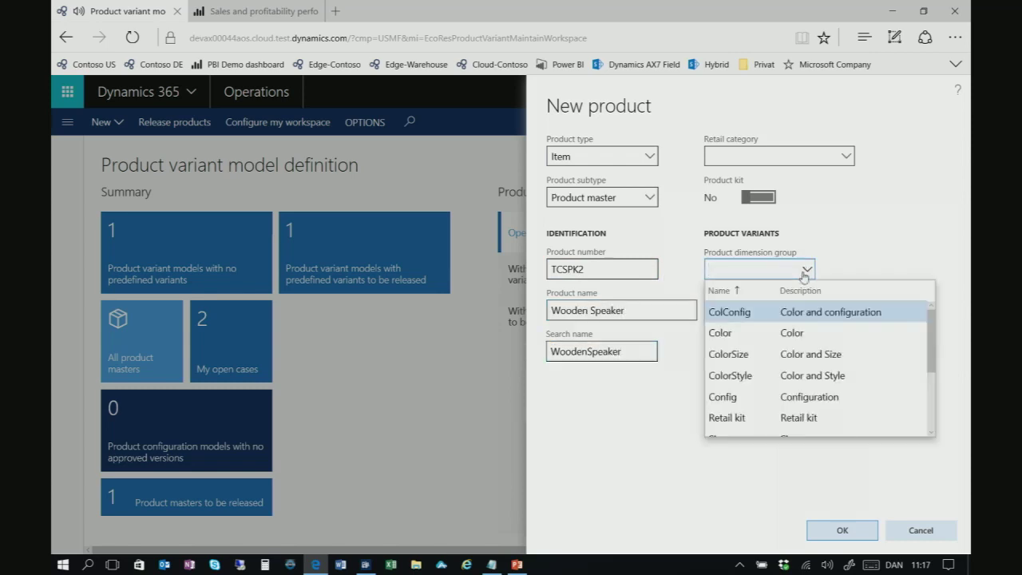
click(771, 335)
click(834, 530)
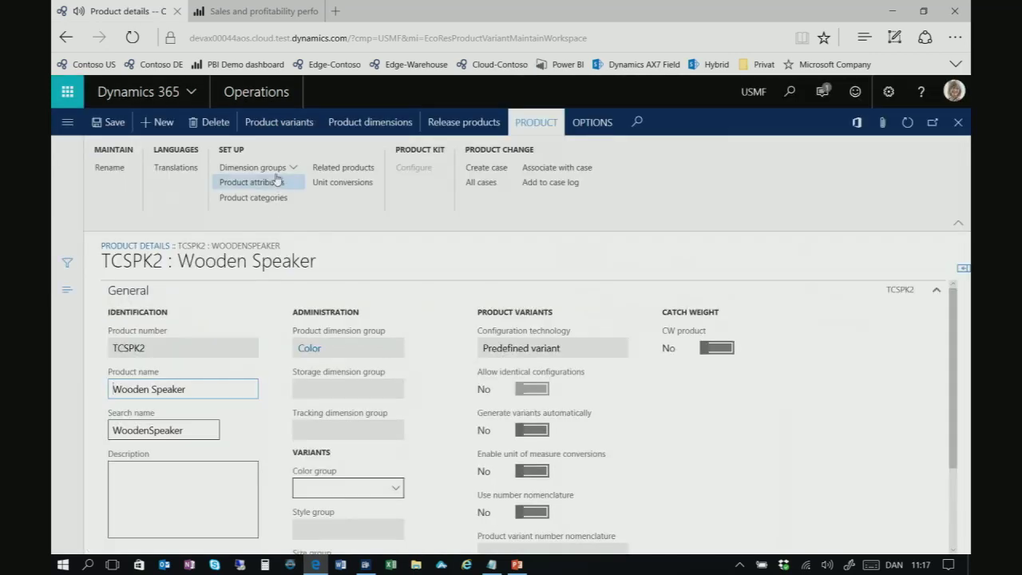
Assign TCSPK2 storage group Ware and tracking group None, then view its color dimensions
click(292, 168)
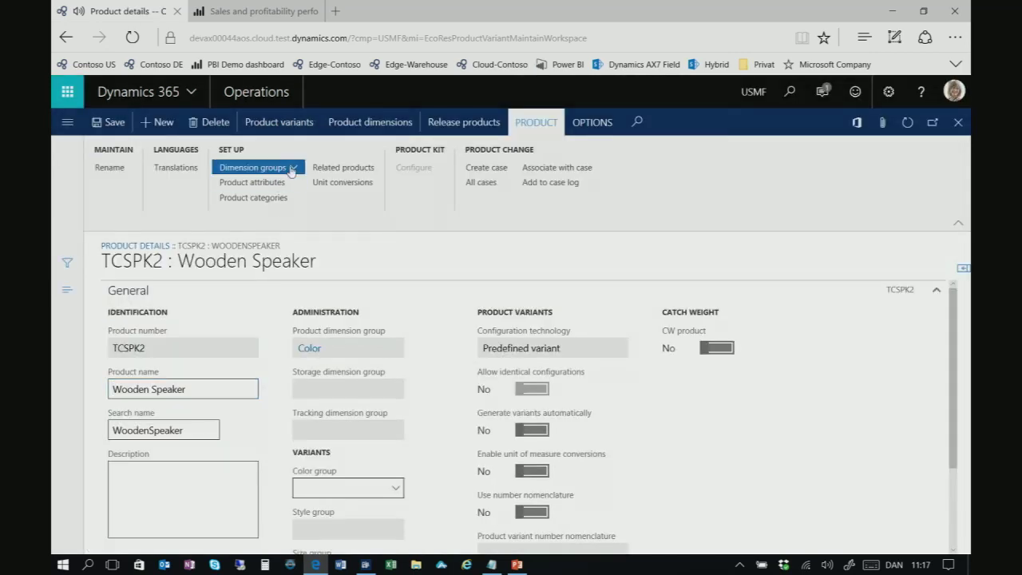
click(324, 275)
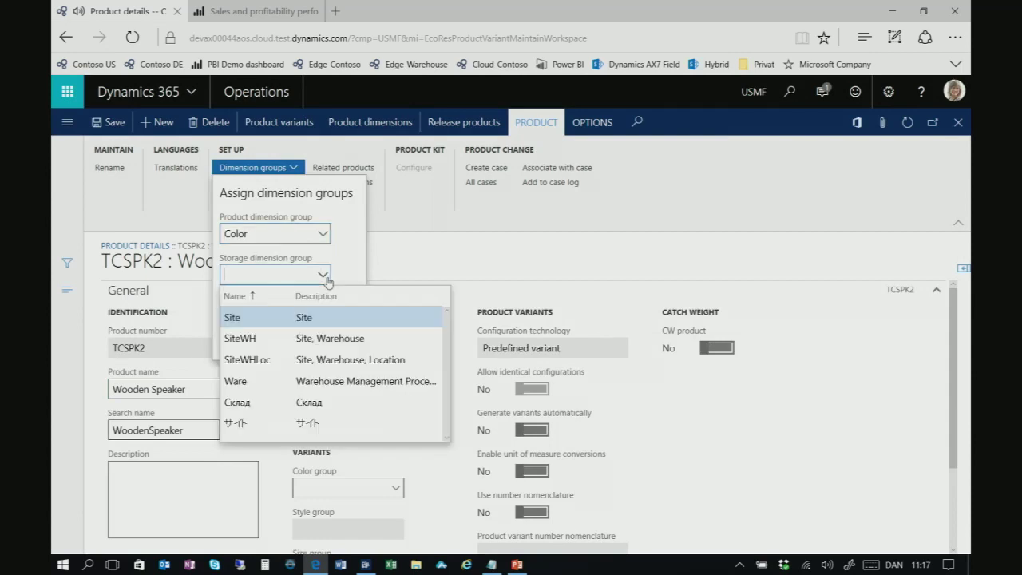
click(291, 381)
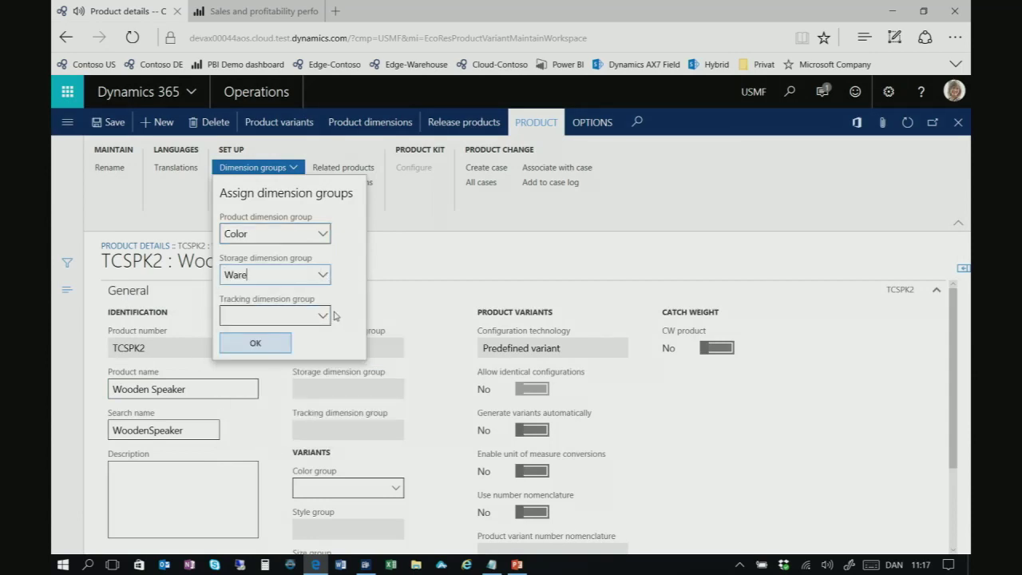
click(325, 316)
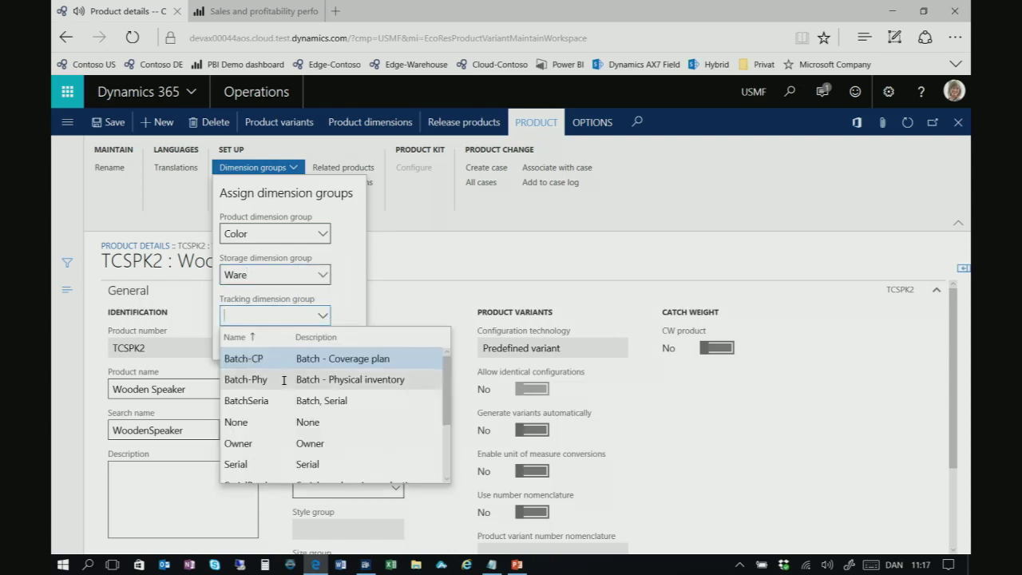
click(287, 422)
click(266, 350)
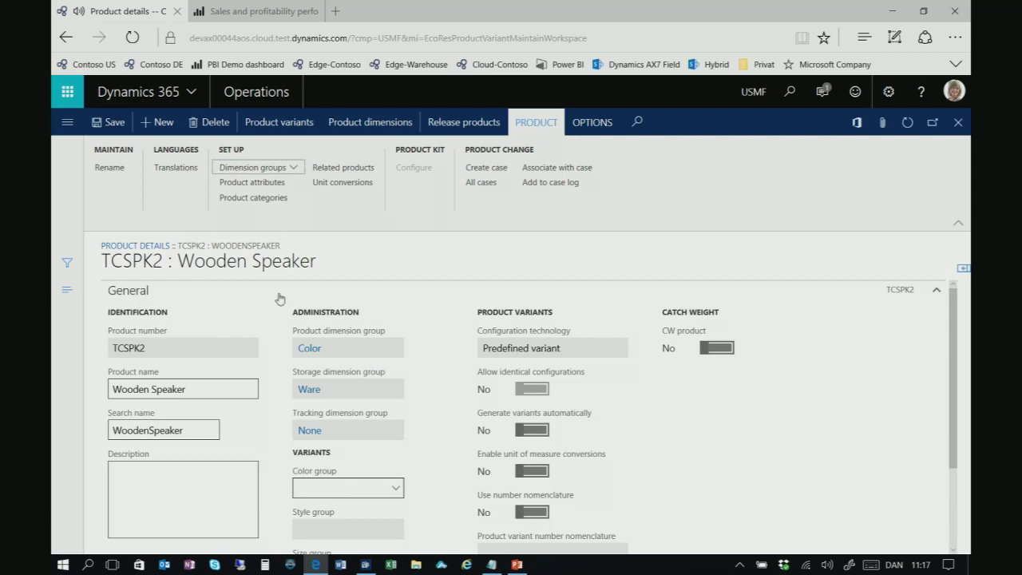
click(386, 124)
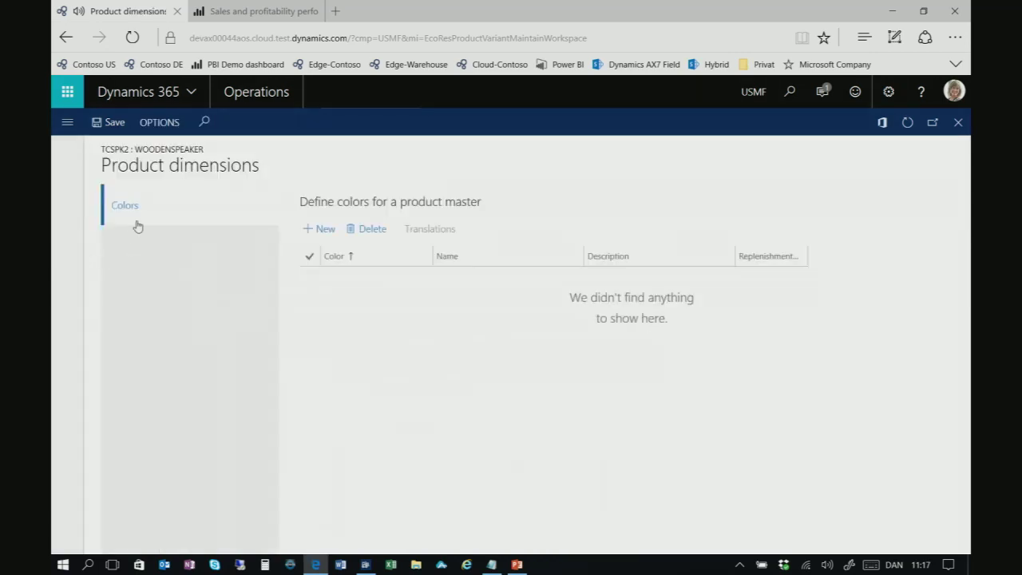
Add colors Rosewood and Black (named Black) to TCSPK2 and close the colors form
click(324, 228)
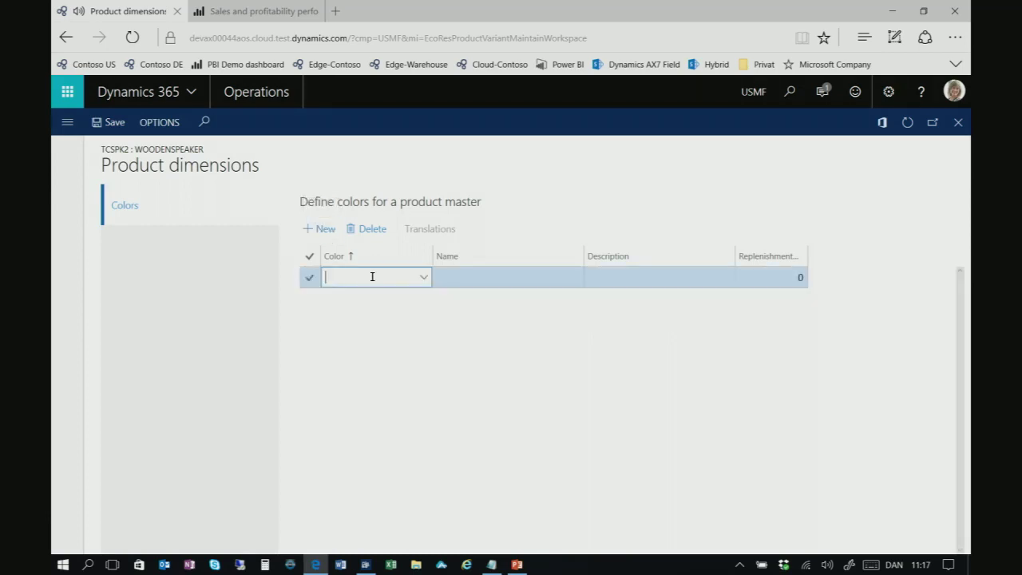
text(Rosewood)
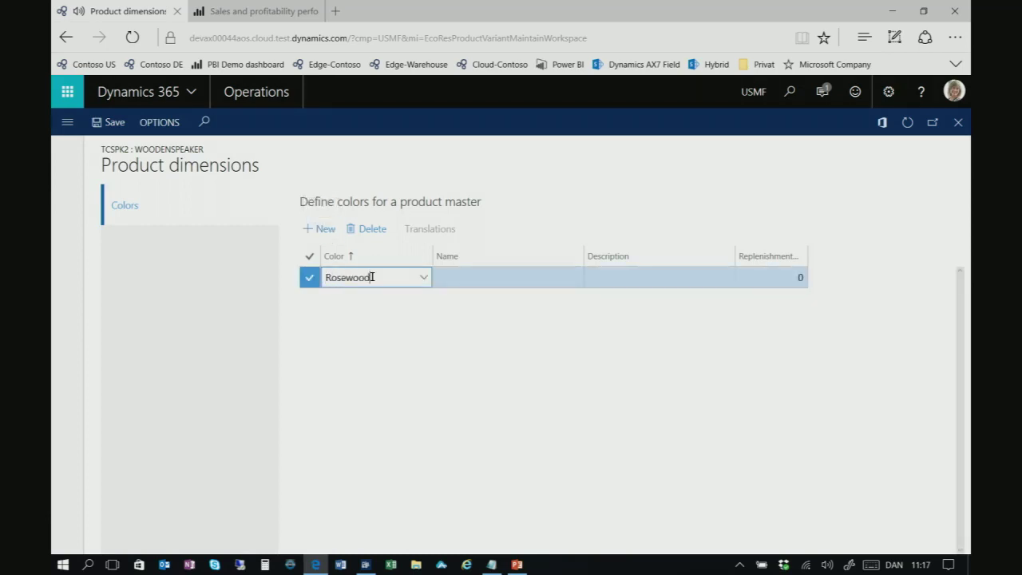
key(Tab)
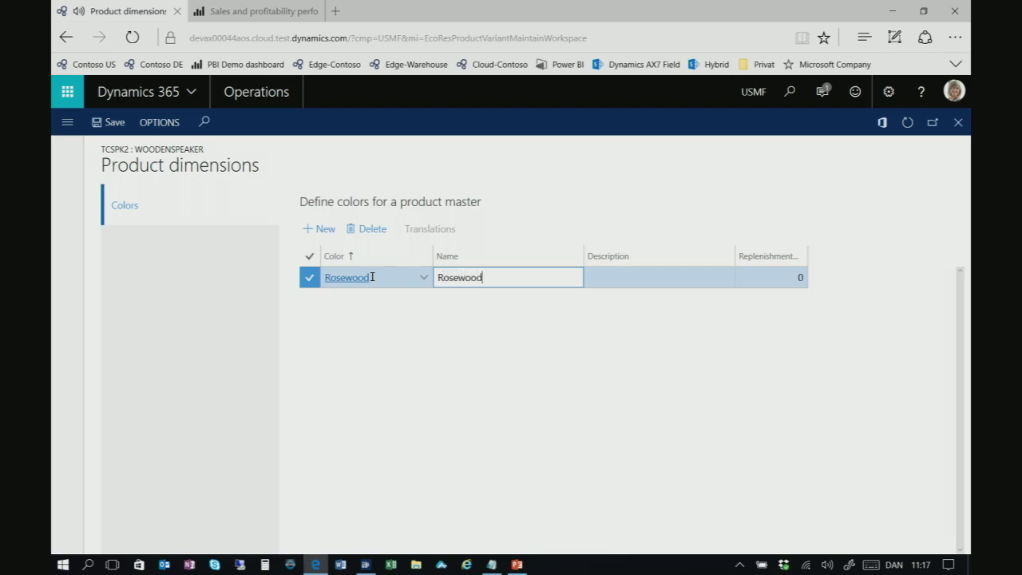
click(323, 228)
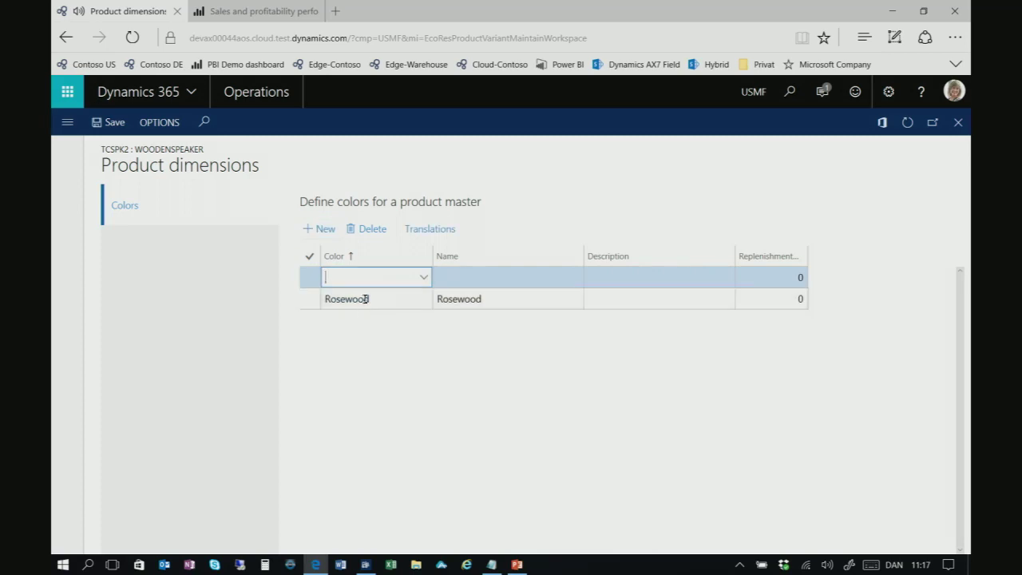
key(Tab)
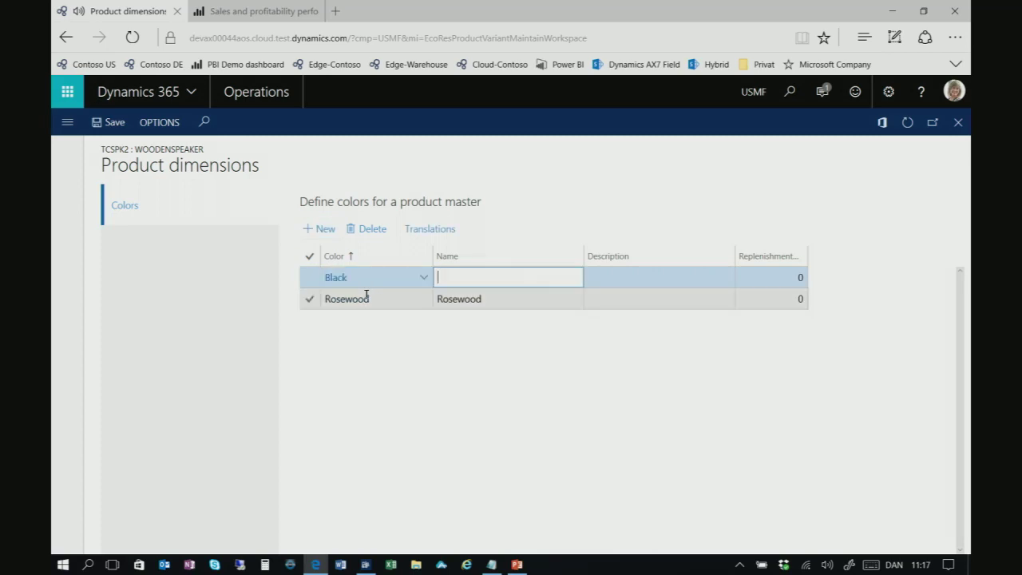
text(Black)
key(Tab)
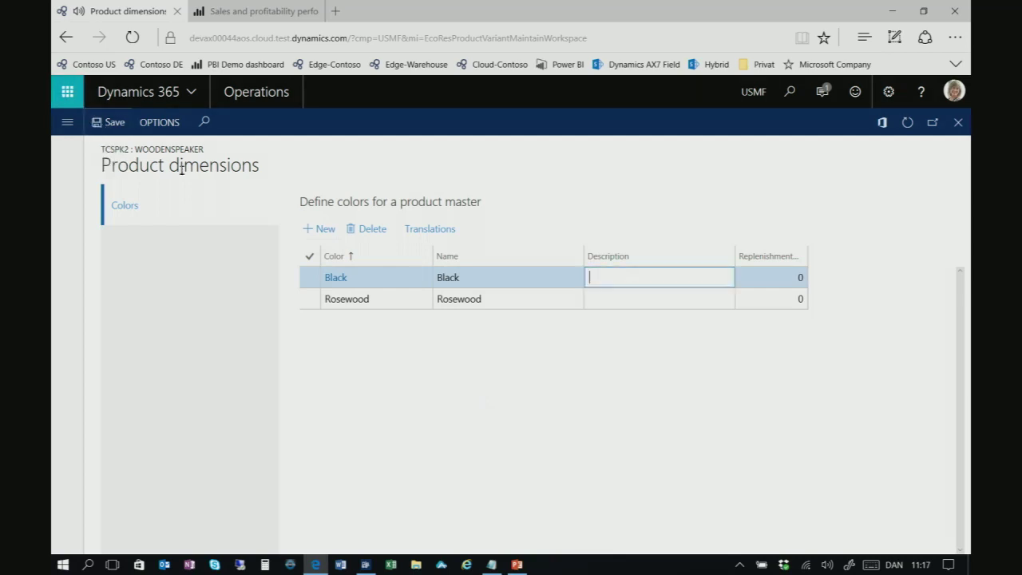
key(Escape)
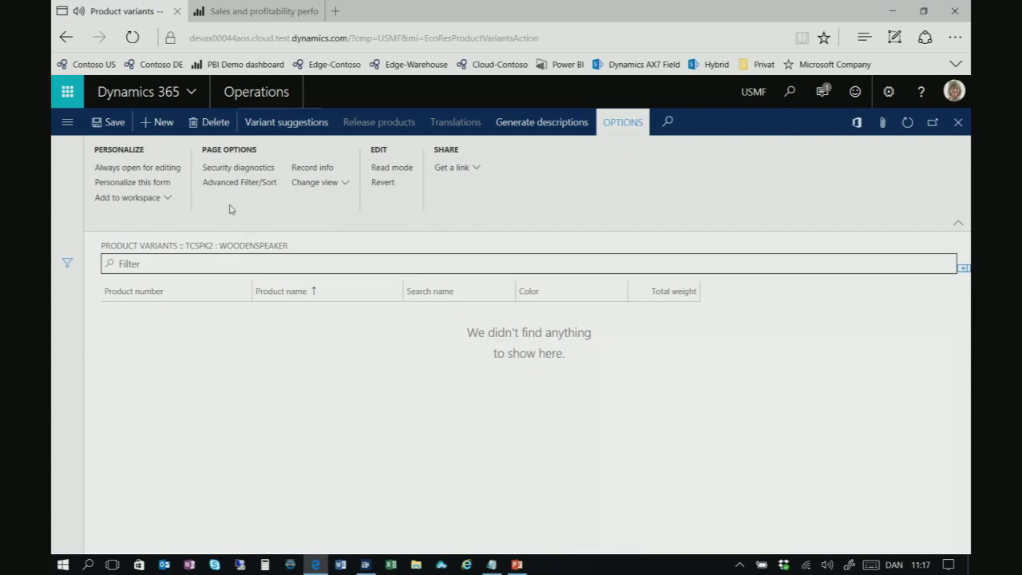
Preview TCSPK2's suggested color variants, then return to its product details
click(280, 124)
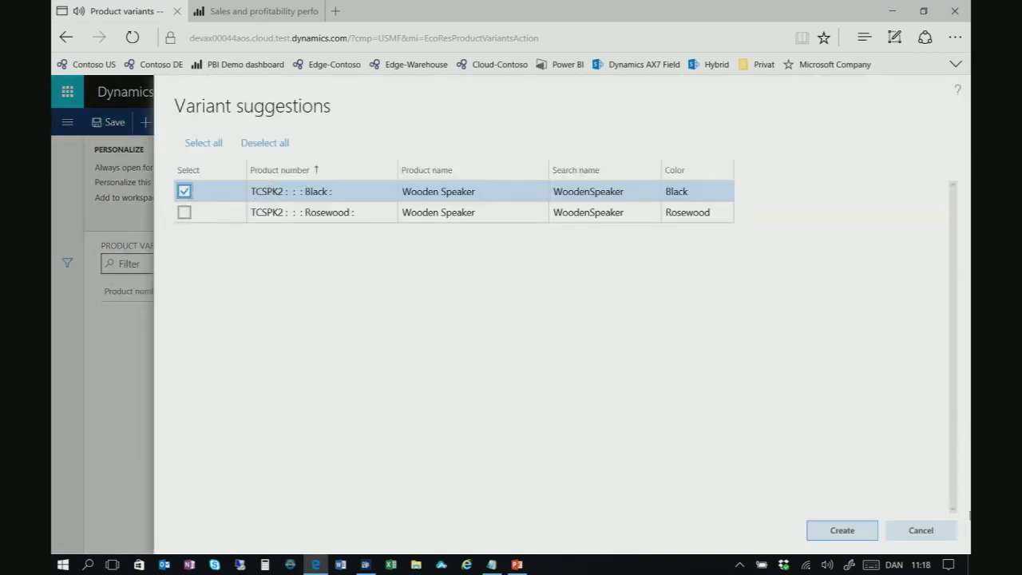
click(840, 530)
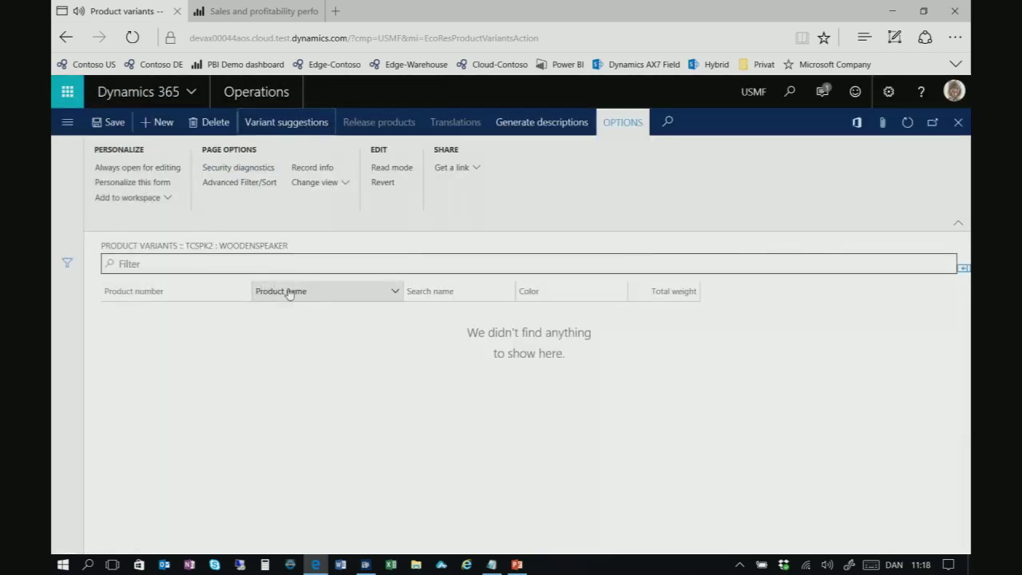
key(Escape)
scroll(551, 404, down, 1)
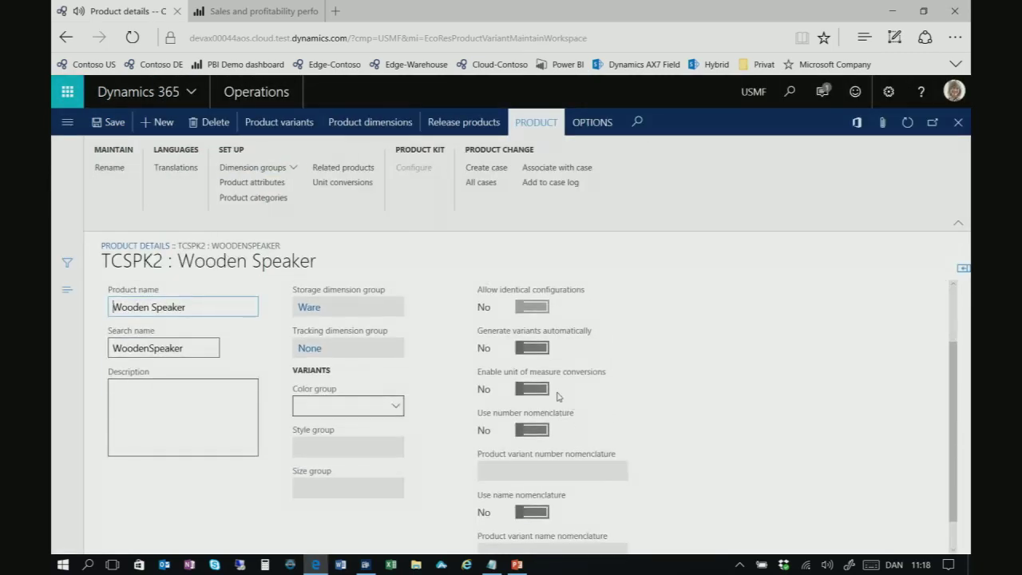
Set variant number nomenclature SPEAKERCOLORNUM and name nomenclature SPEAKERCOLORNAME for TCSPK2
click(533, 429)
scroll(536, 423, down, 1)
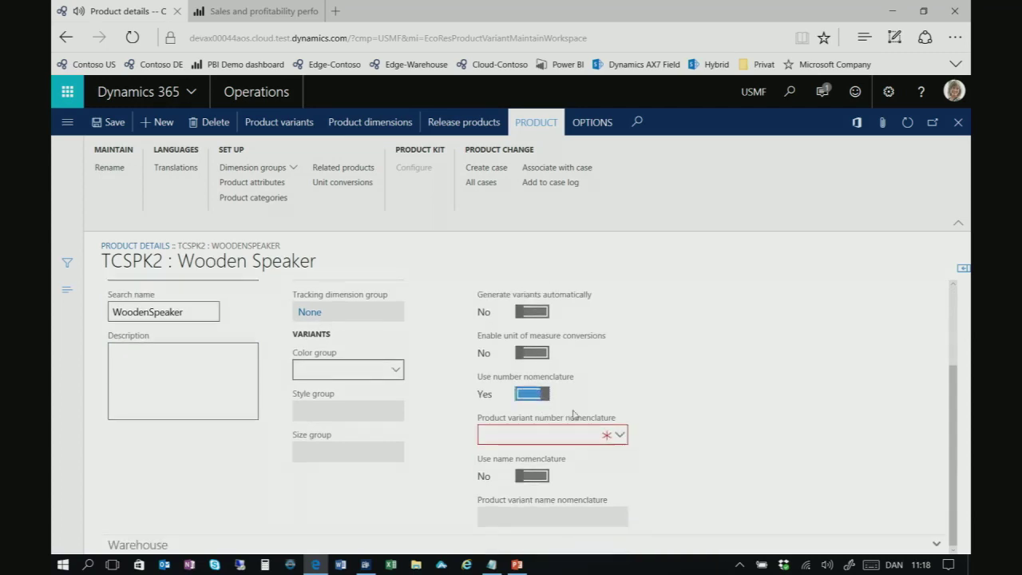
click(620, 435)
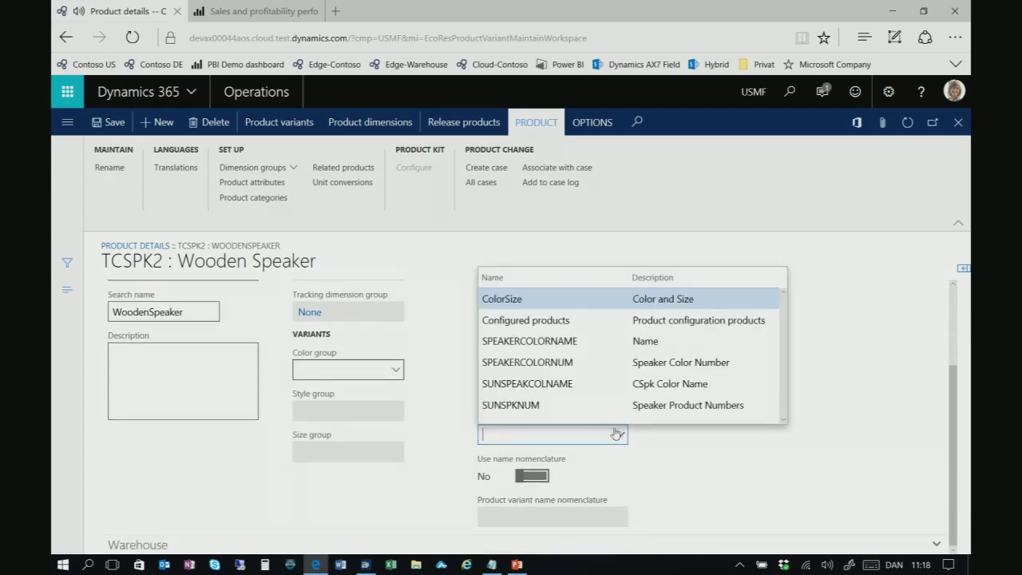
click(560, 363)
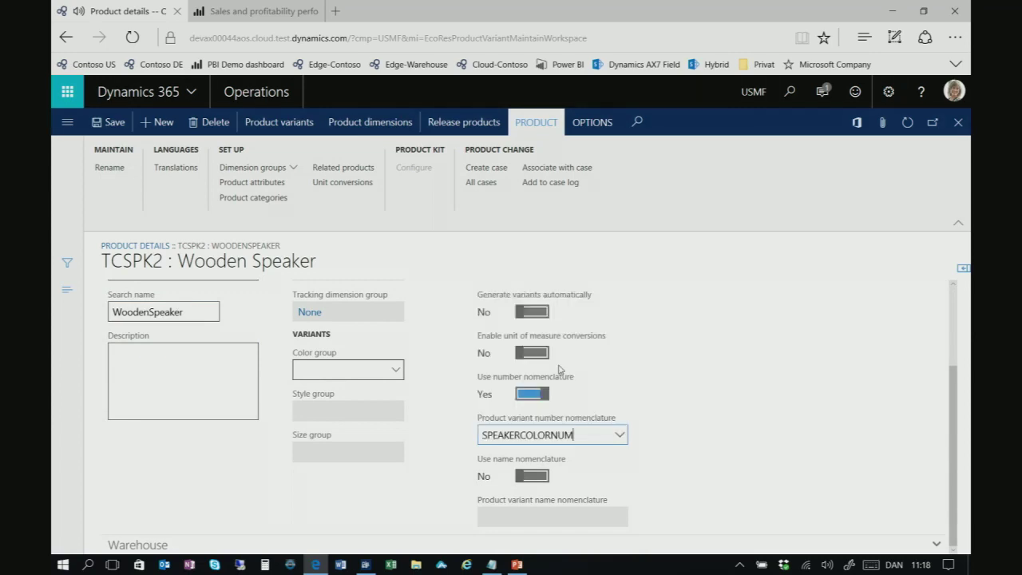
click(545, 476)
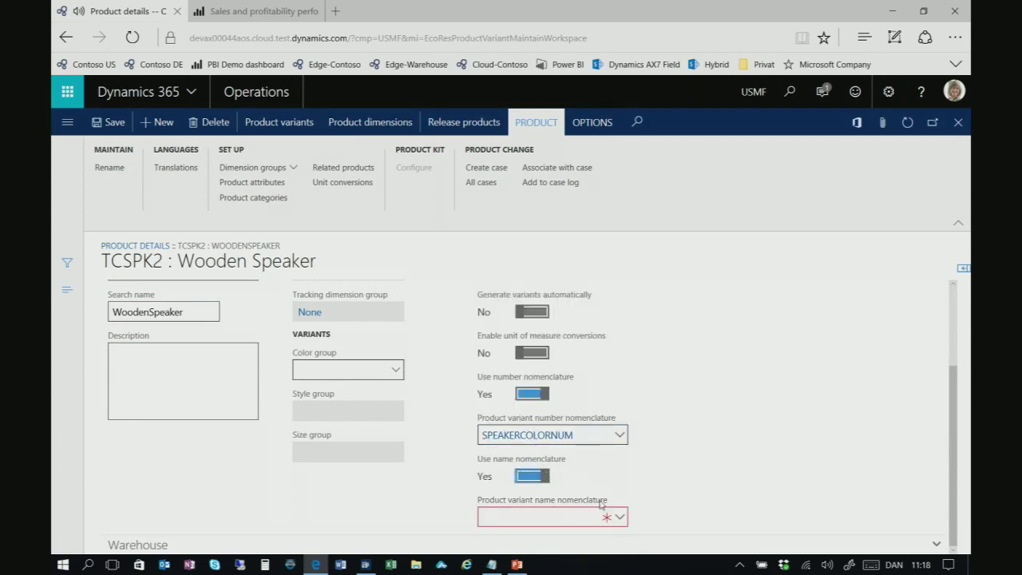
click(616, 517)
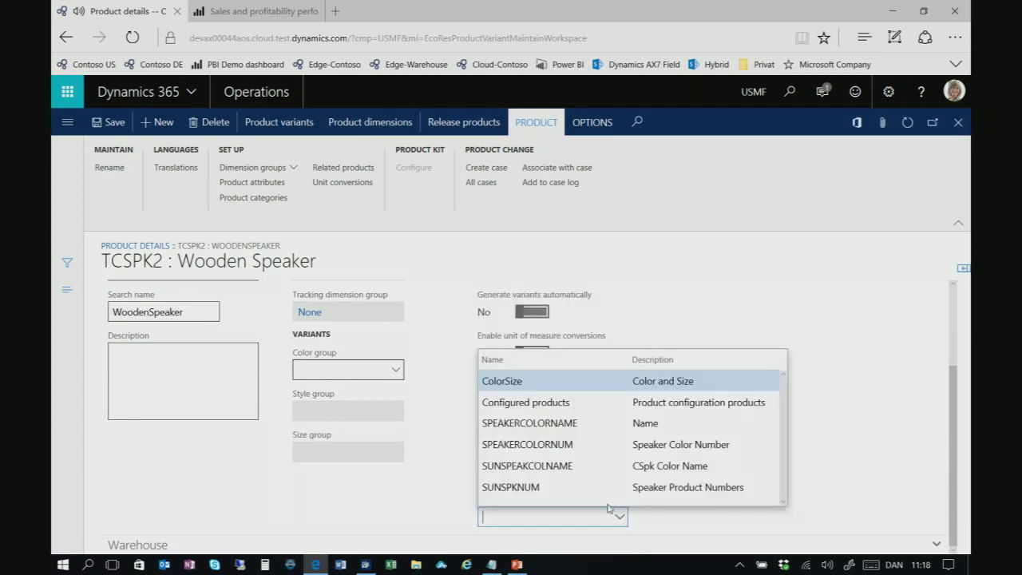
click(549, 423)
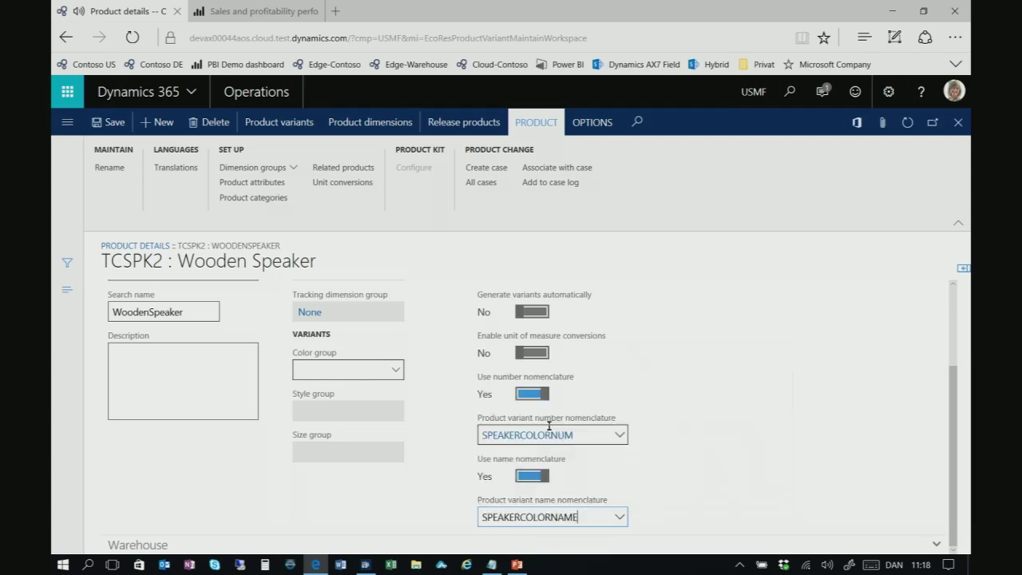
click(278, 122)
Create the TCSPK2-C:Black and TCSPK2-C:Rosewood variants from the suggestions, then close the variants page
click(285, 122)
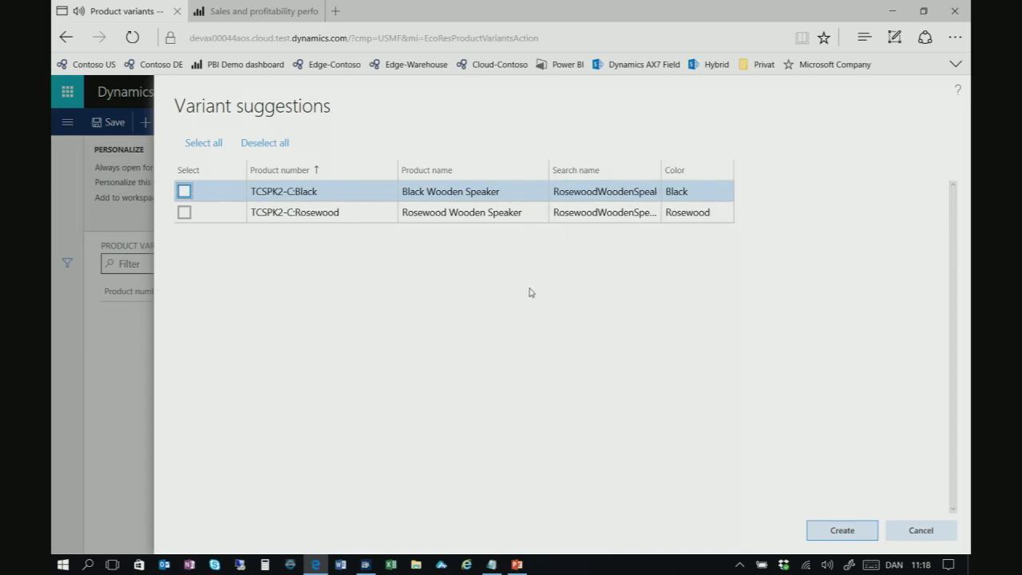
click(185, 191)
click(185, 212)
click(842, 530)
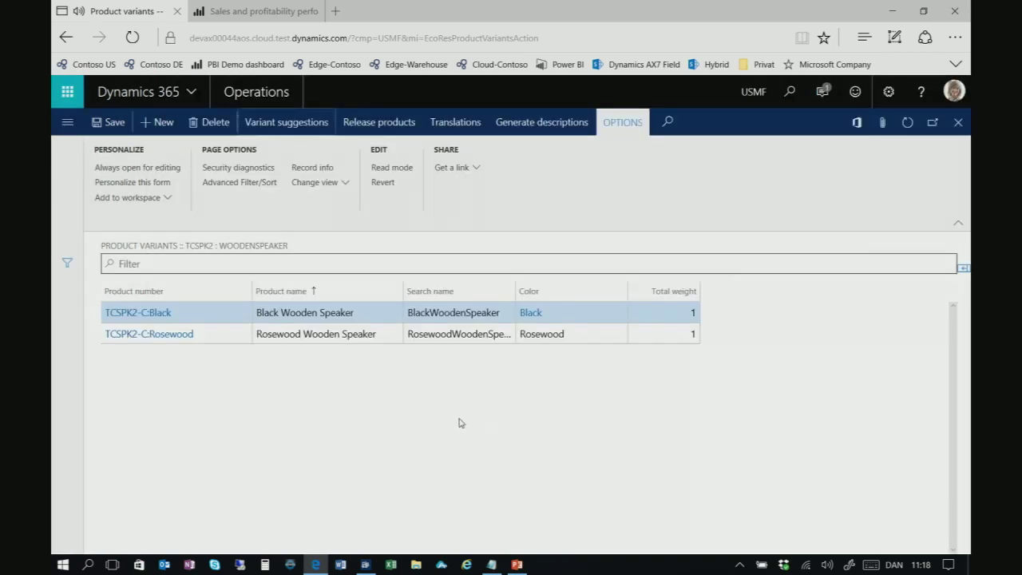
key(Escape)
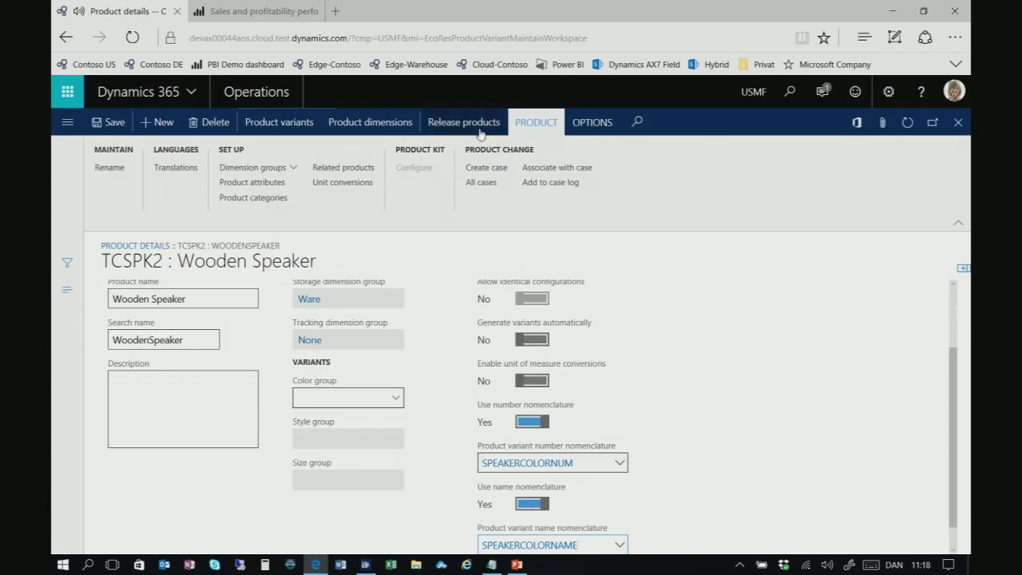
Release TCSPK2 and its two variants to company USMF
click(478, 126)
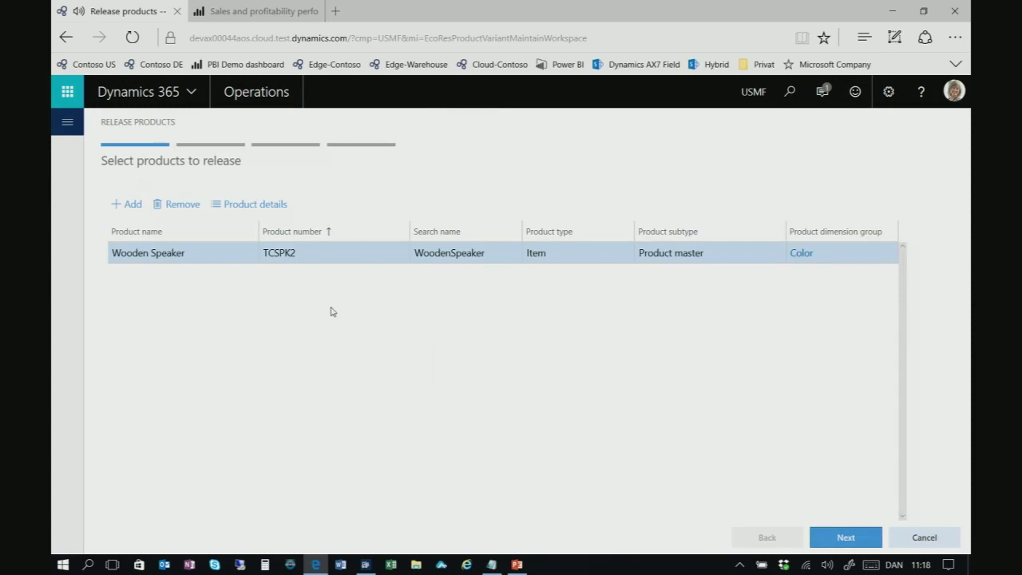
click(844, 537)
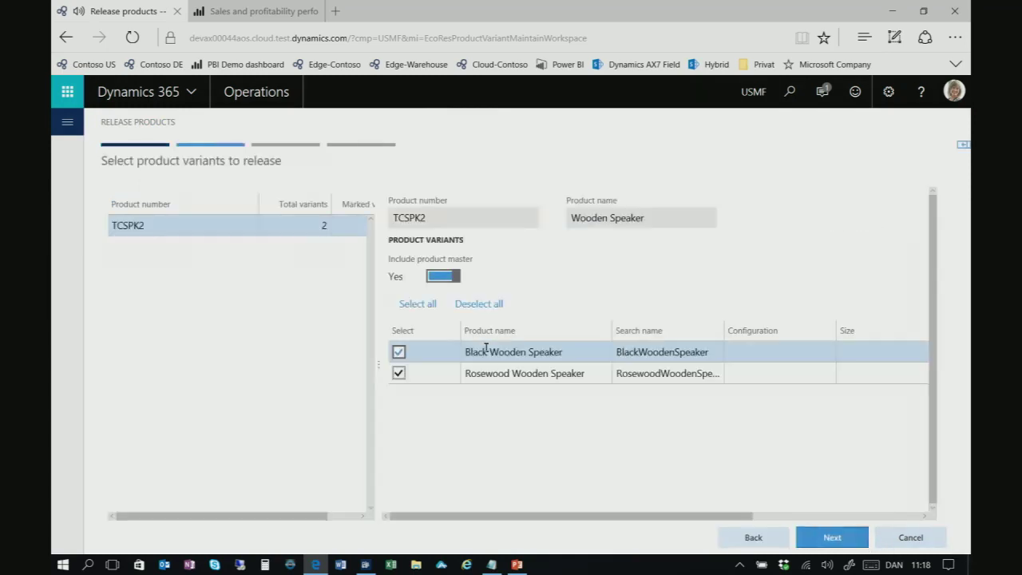
click(840, 540)
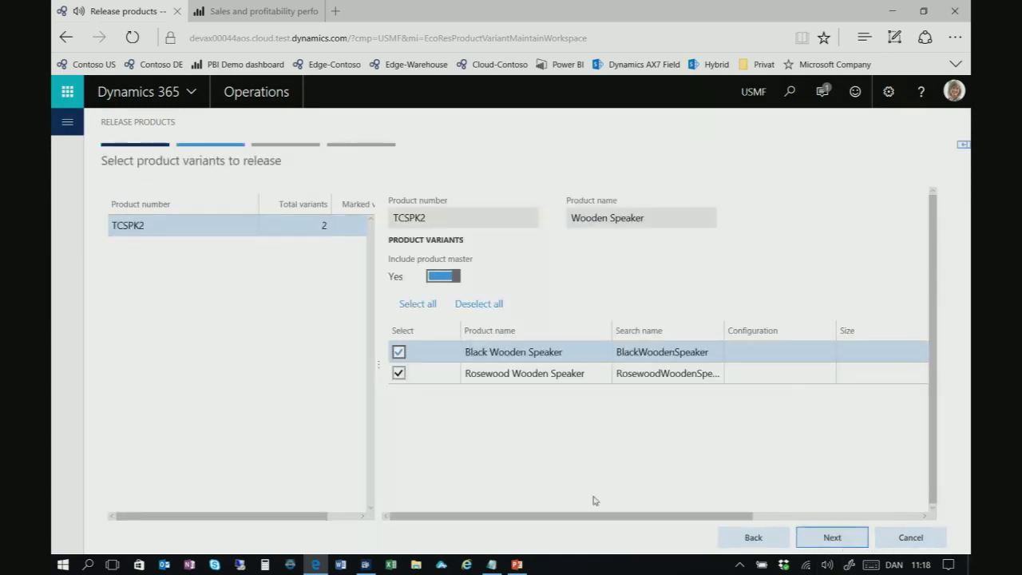
scroll(116, 383, down, 5)
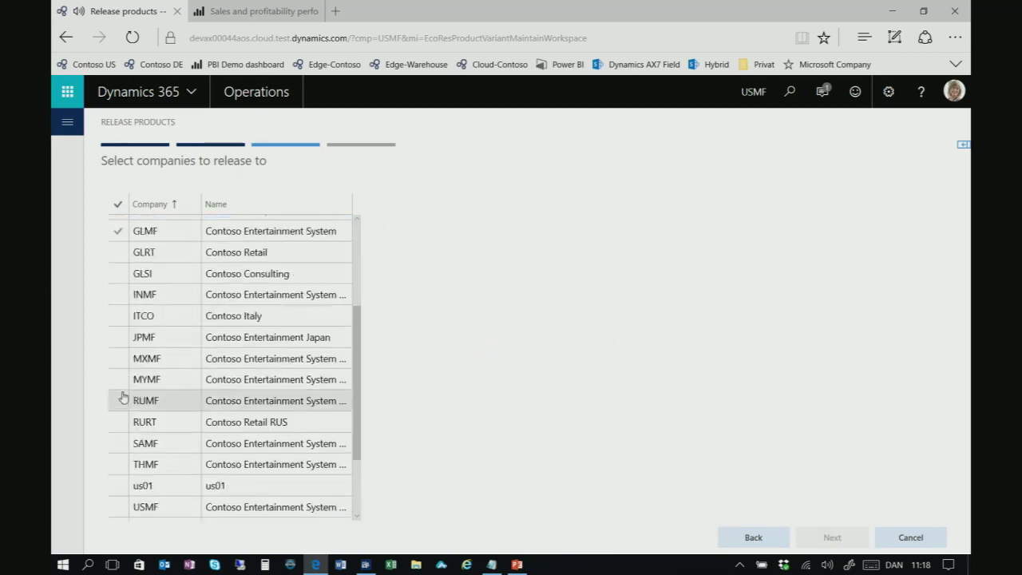
click(118, 459)
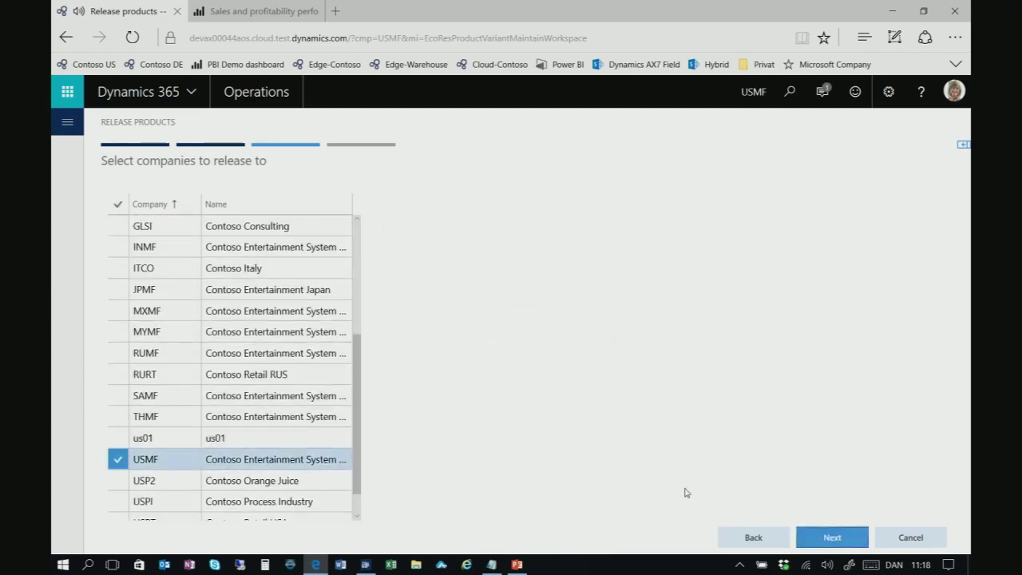
click(820, 544)
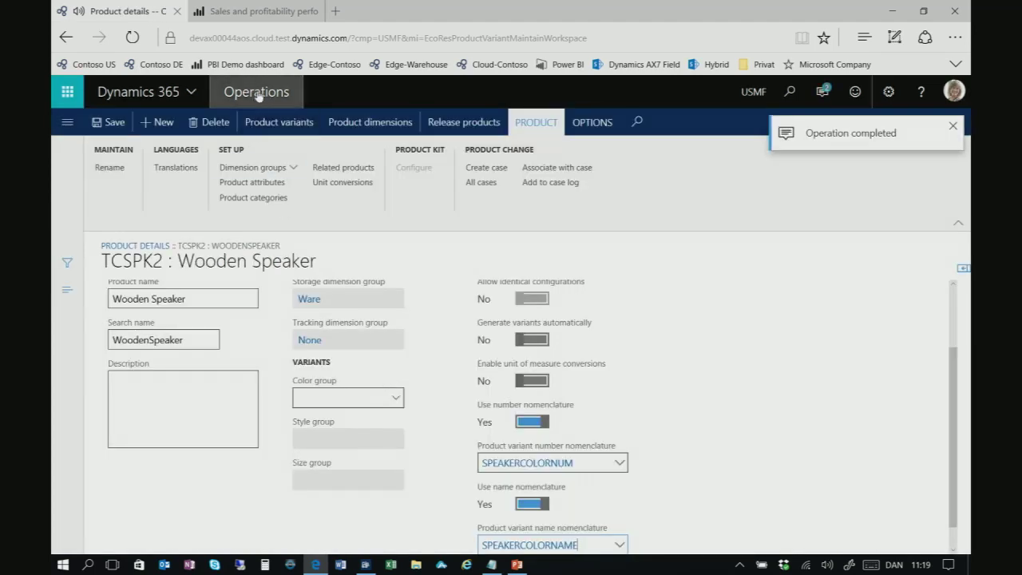
Go back to the Contoso dashboard
click(257, 95)
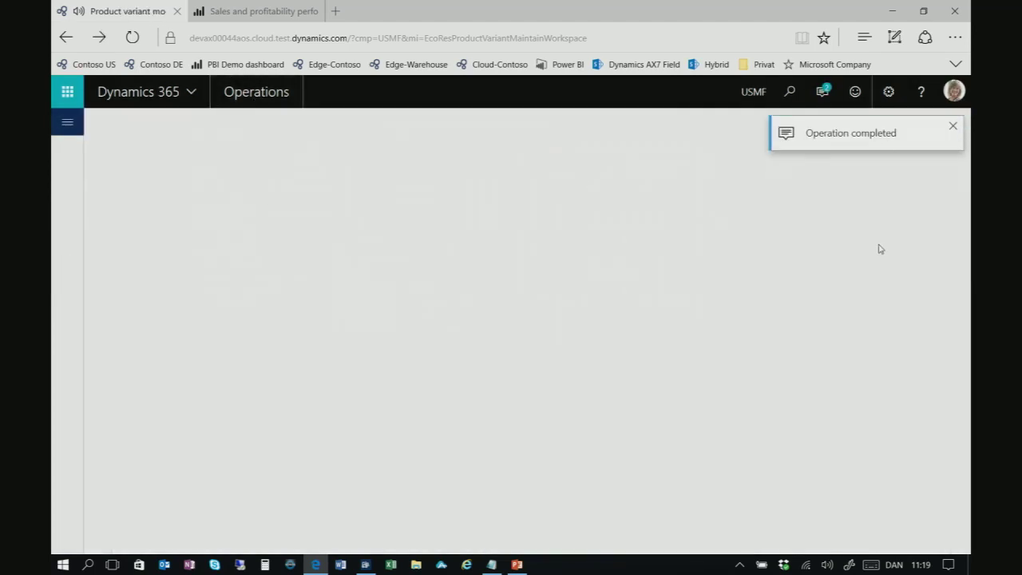
scroll(740, 294, up, 1)
scroll(741, 294, up, 3)
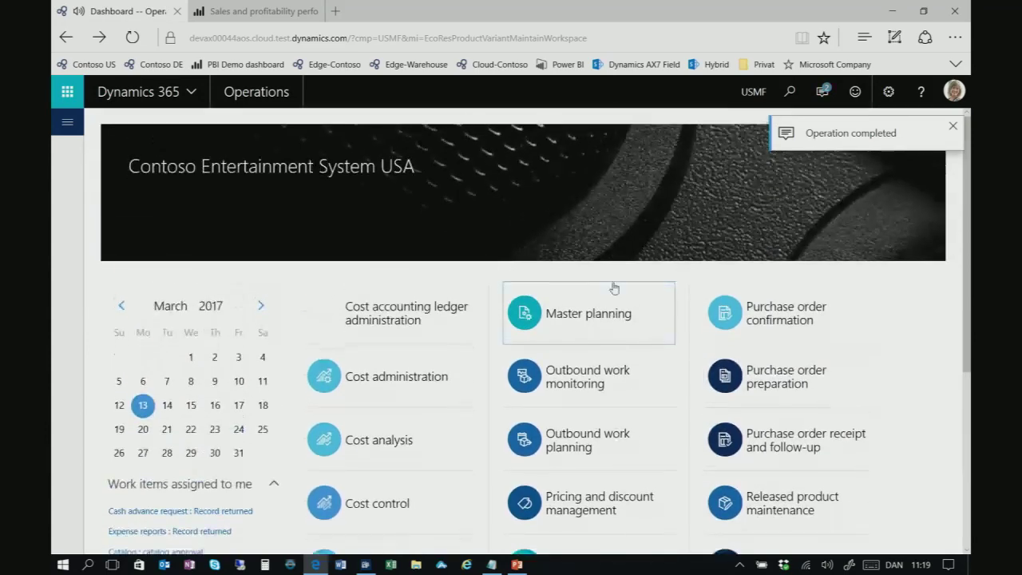
Open the Released product maintenance workspace and show the recently released products, led by TCSPK
scroll(611, 287, down, 1)
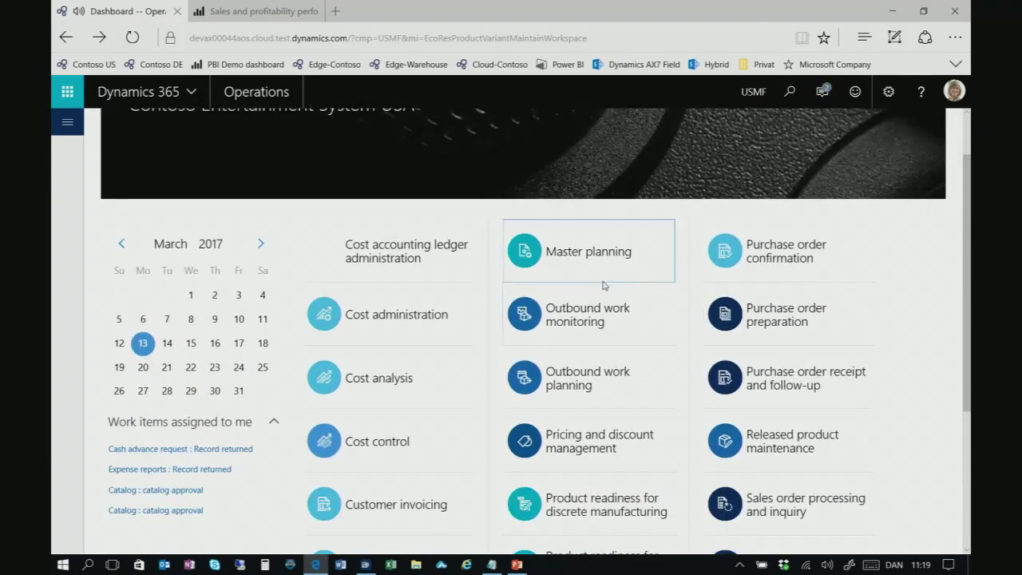
scroll(643, 293, down, 1)
scroll(663, 302, down, 1)
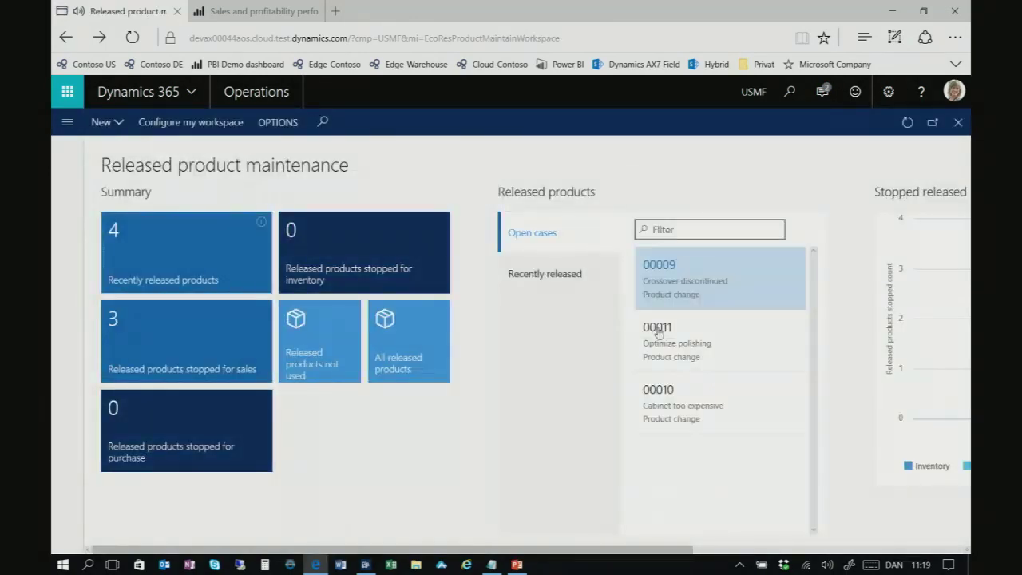
click(595, 285)
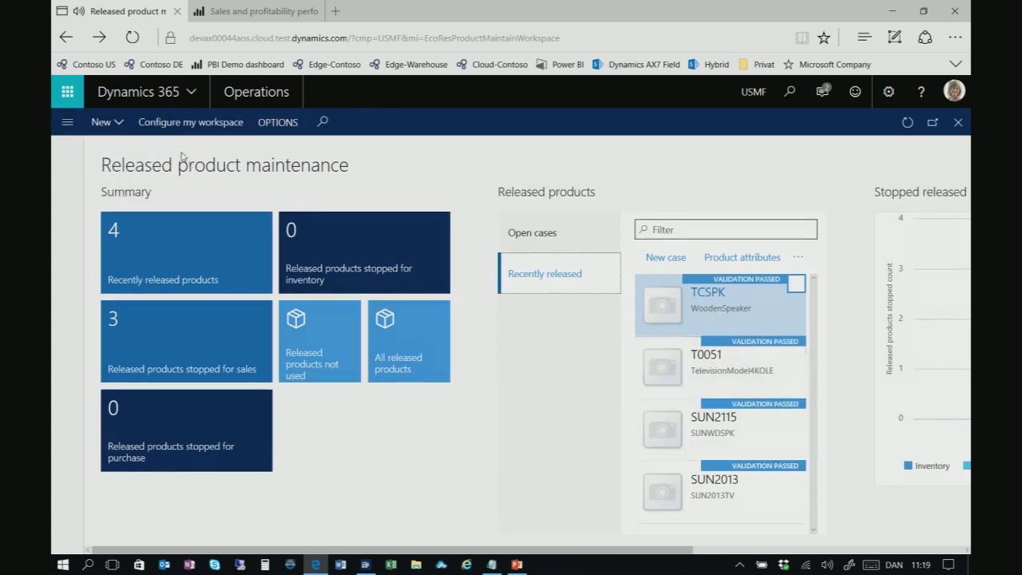
Go to Product information management's All products and product masters list
click(273, 102)
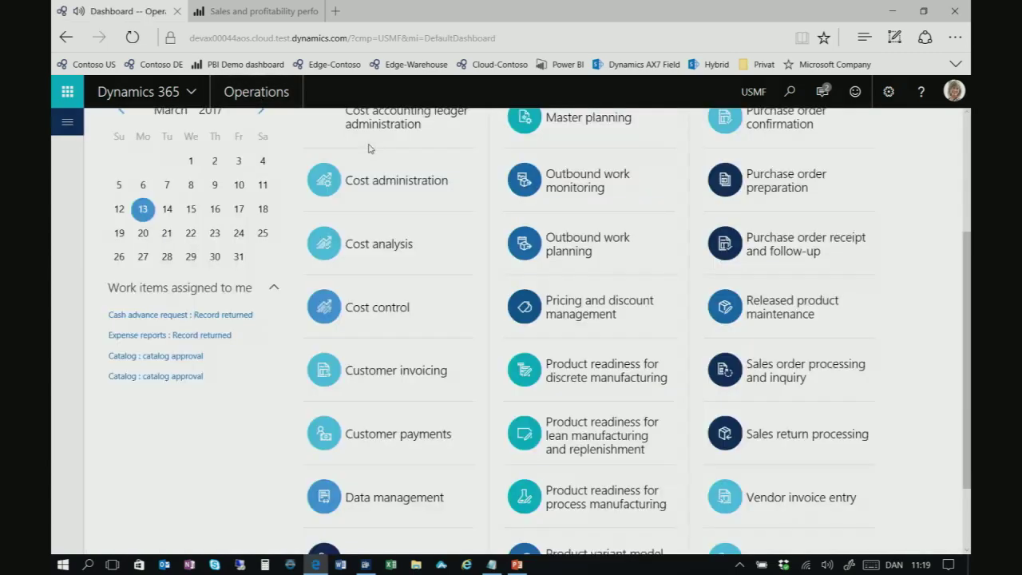
click(67, 121)
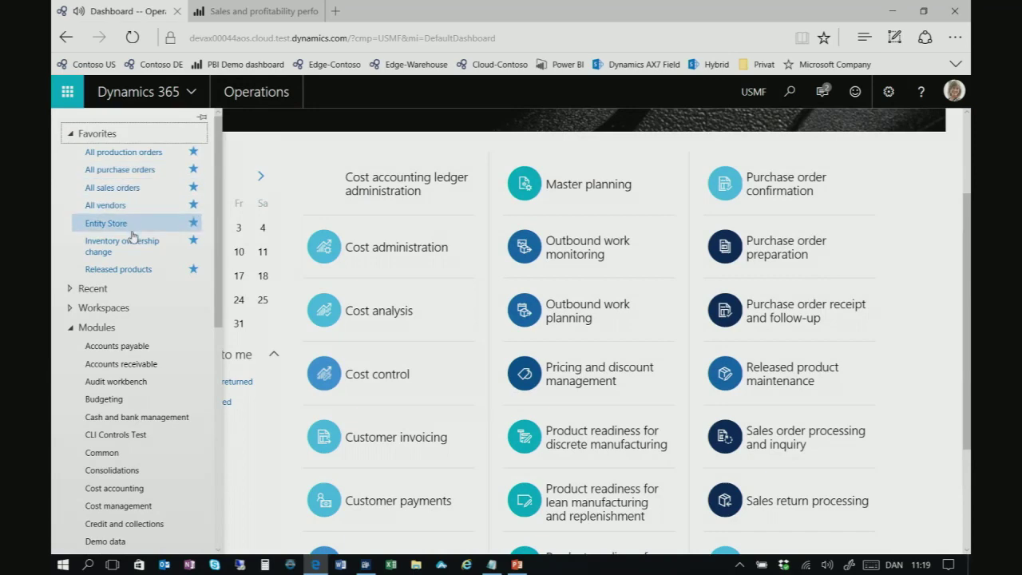
scroll(142, 471, down, 3)
scroll(143, 476, down, 3)
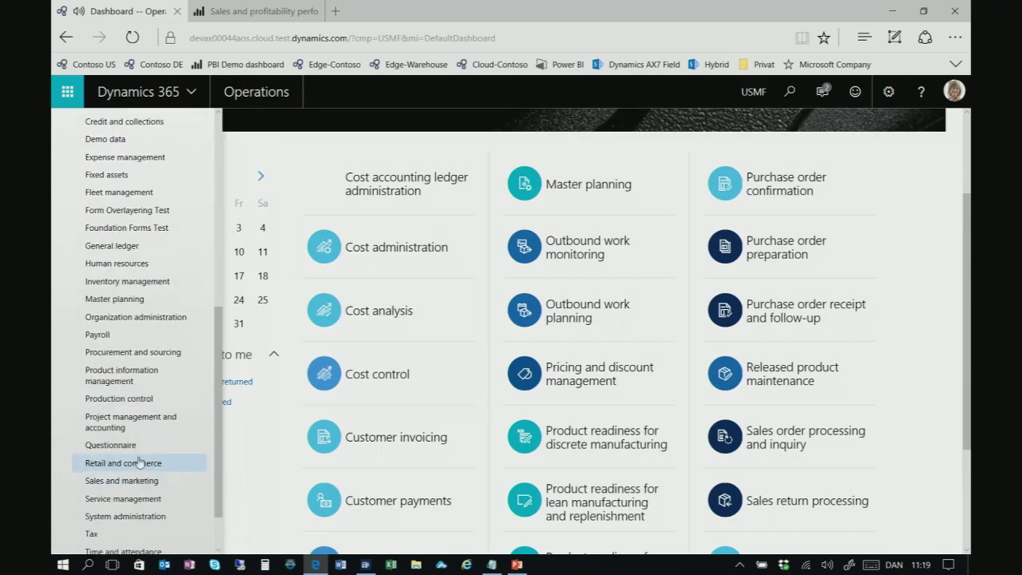
click(138, 384)
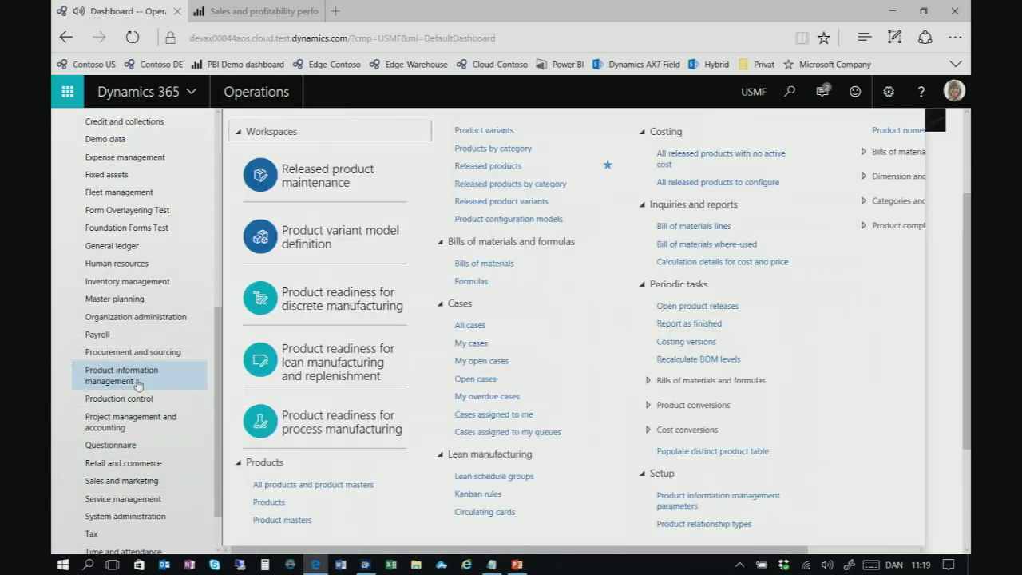
click(354, 485)
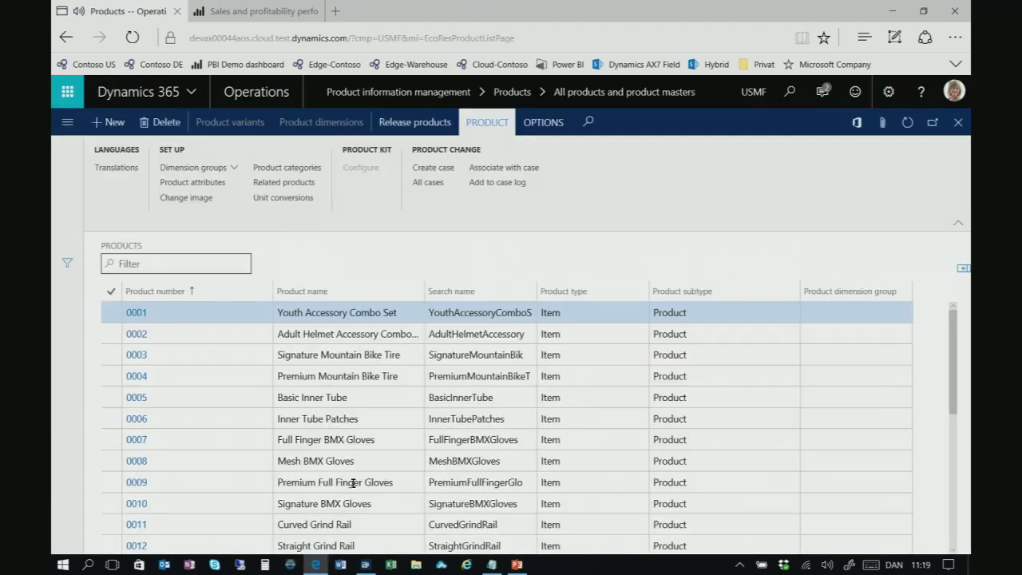
Filter the products list by 'TC' and select TCSPK2
click(162, 265)
text(TC)
key(Return)
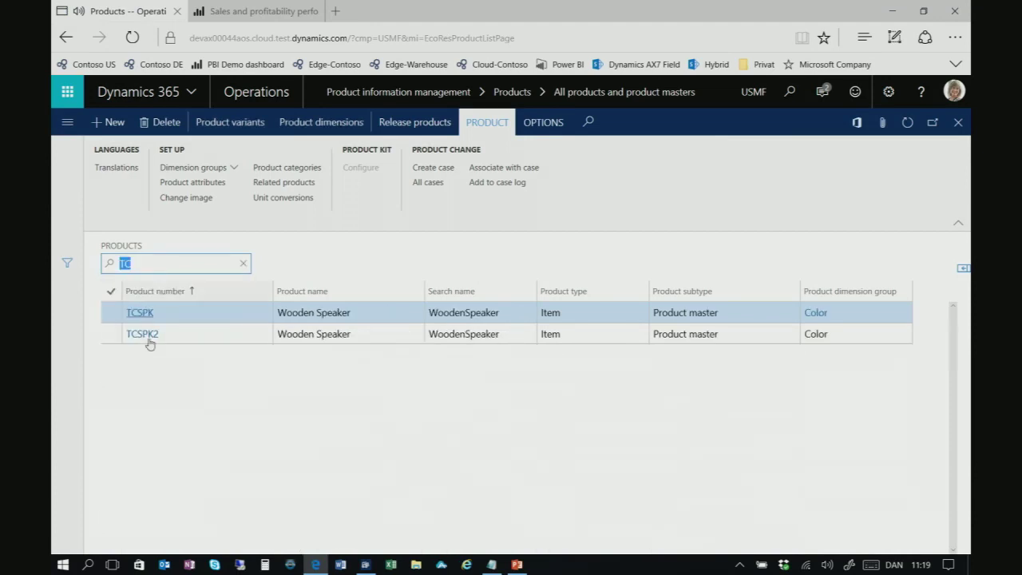
click(148, 341)
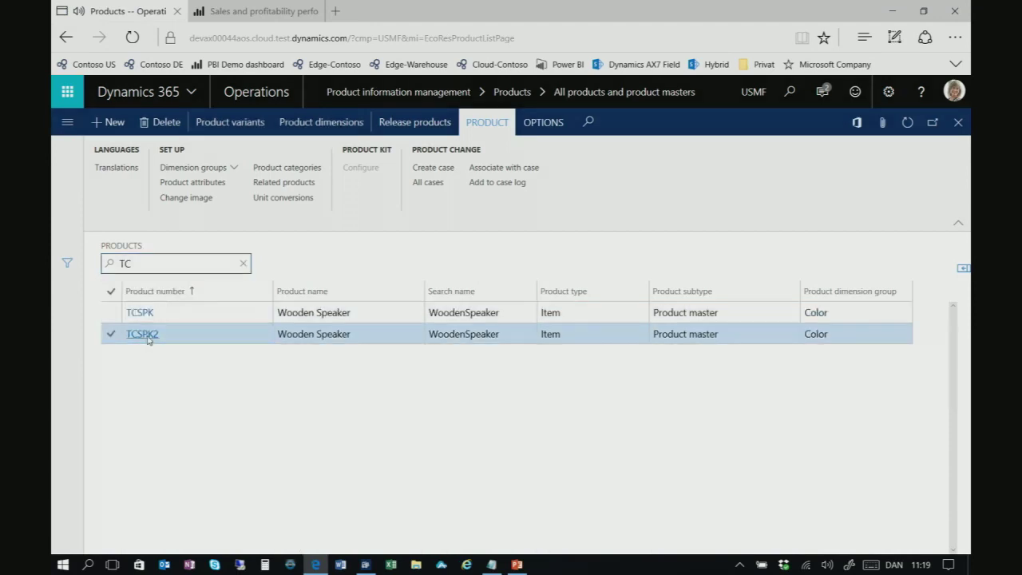
Confirm in TCSPK2's related information that it is released to USMF, then open Released products
click(145, 334)
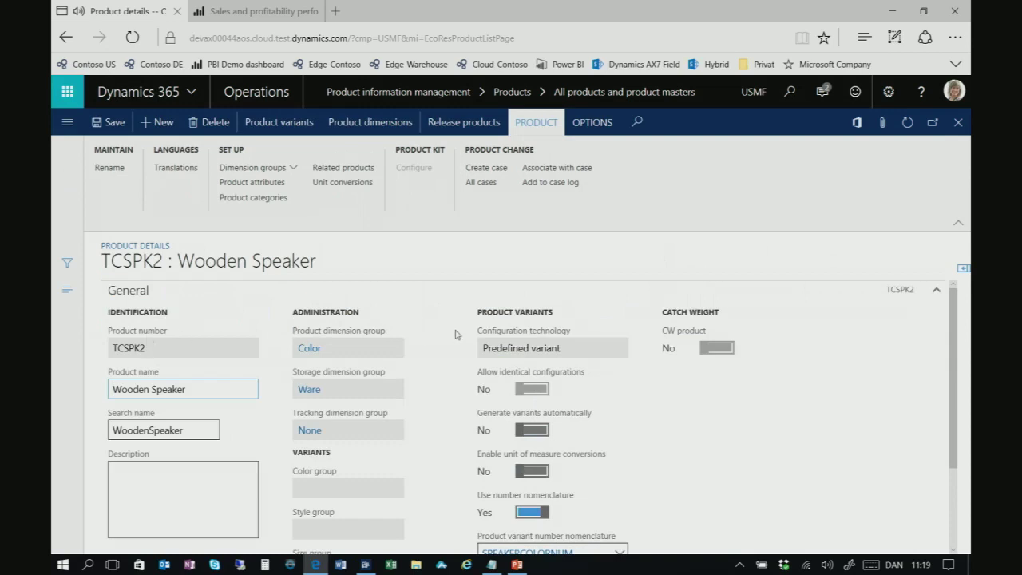
click(962, 271)
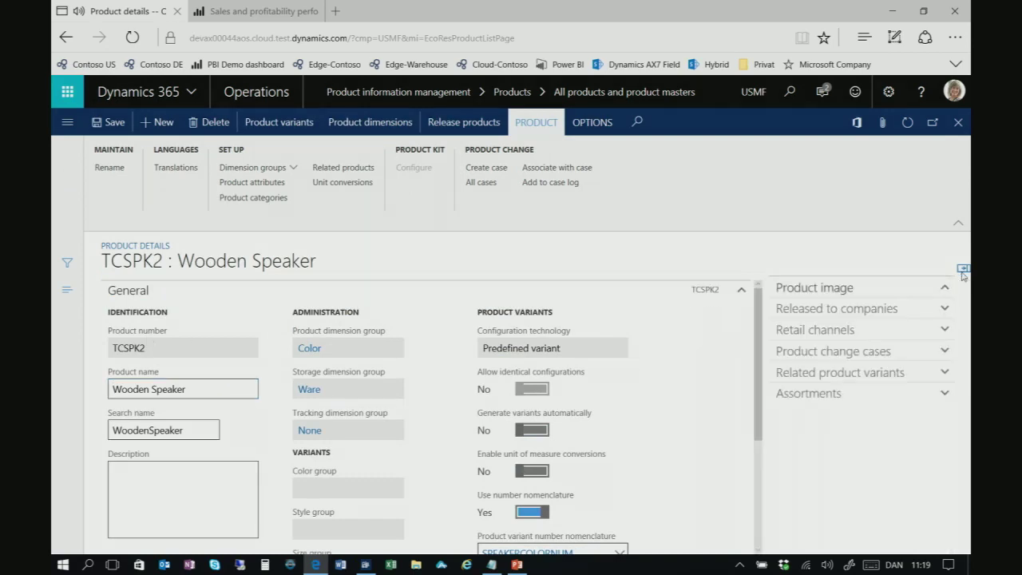
click(856, 423)
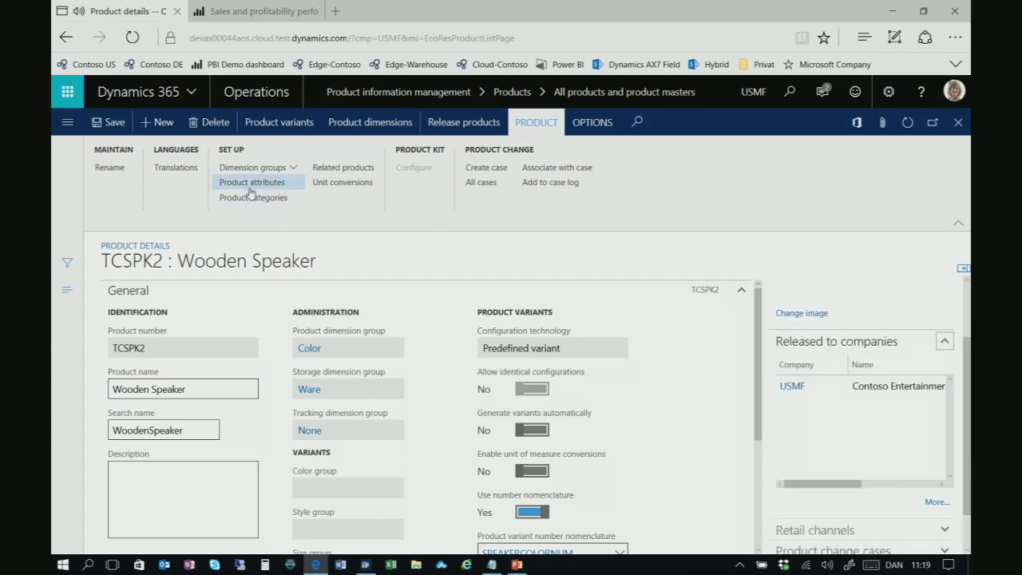
click(68, 126)
click(112, 269)
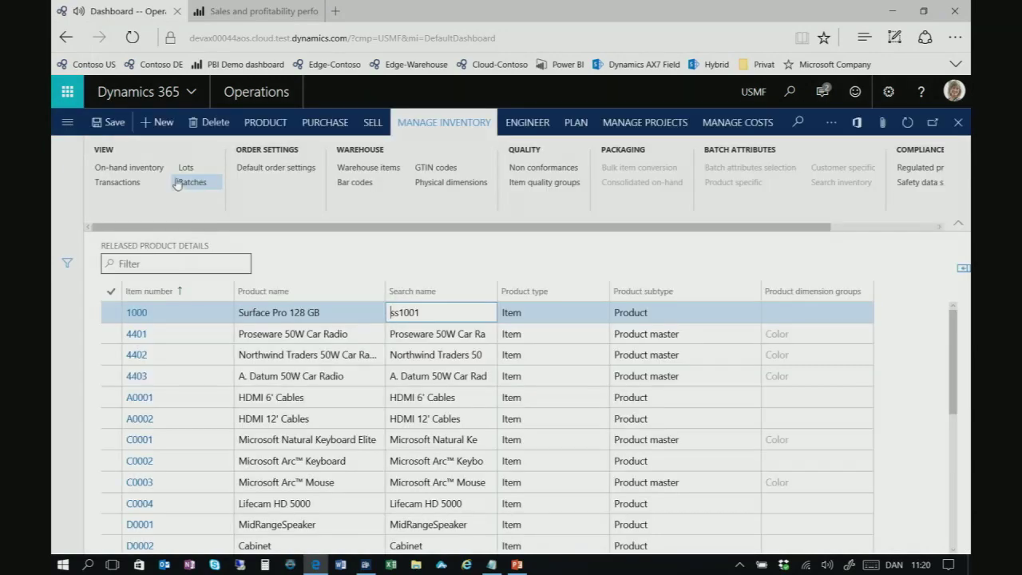
Filter released products by 'TC', open TCSPK2, and set its item model group to FIFO
click(147, 259)
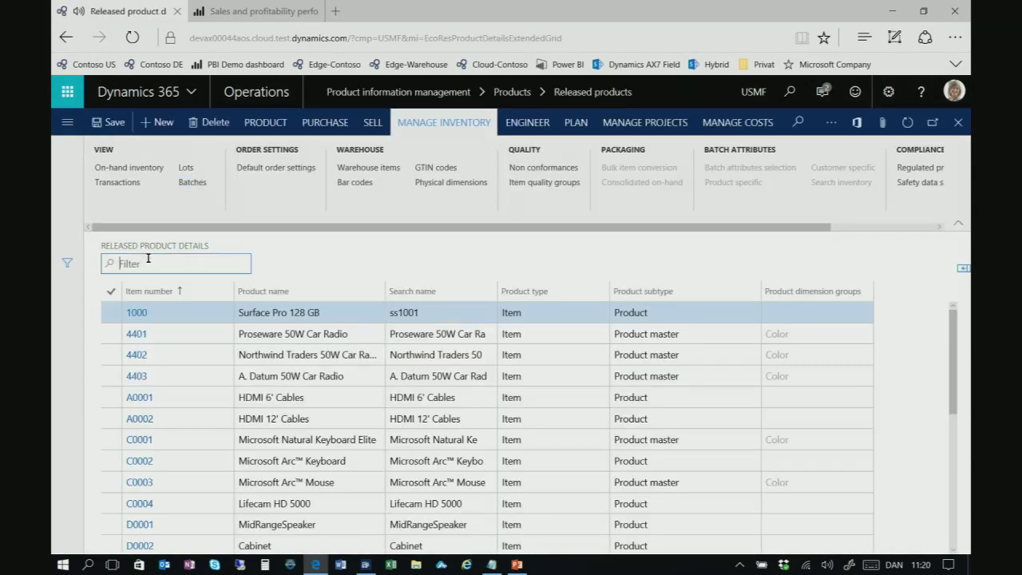
text(TC)
key(Return)
click(149, 337)
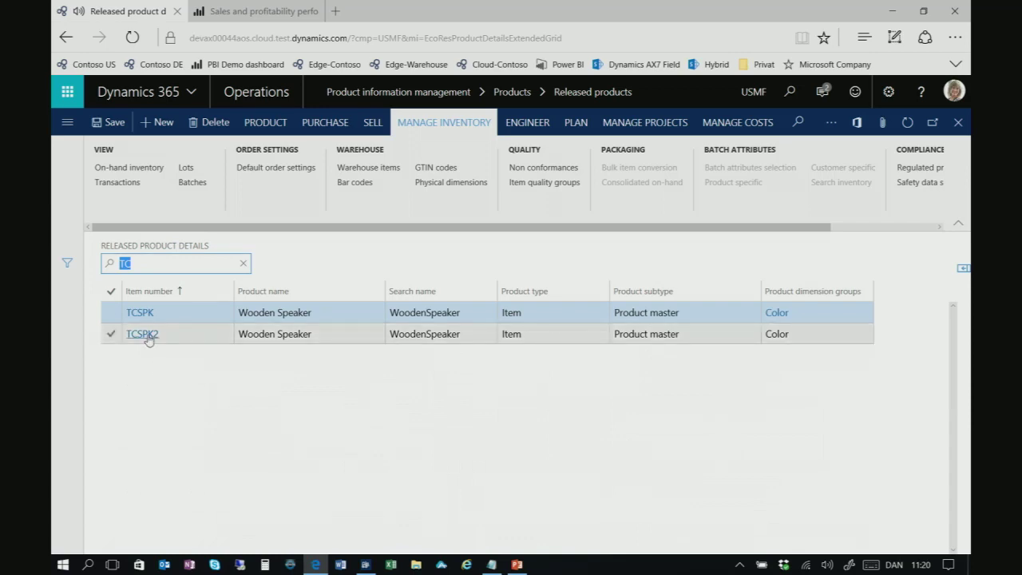
click(148, 335)
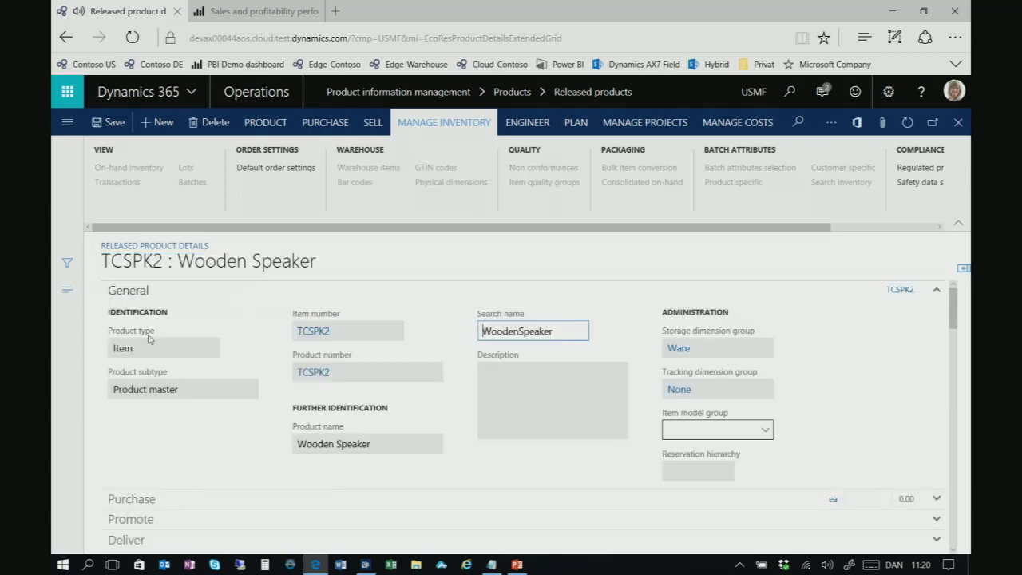
click(765, 430)
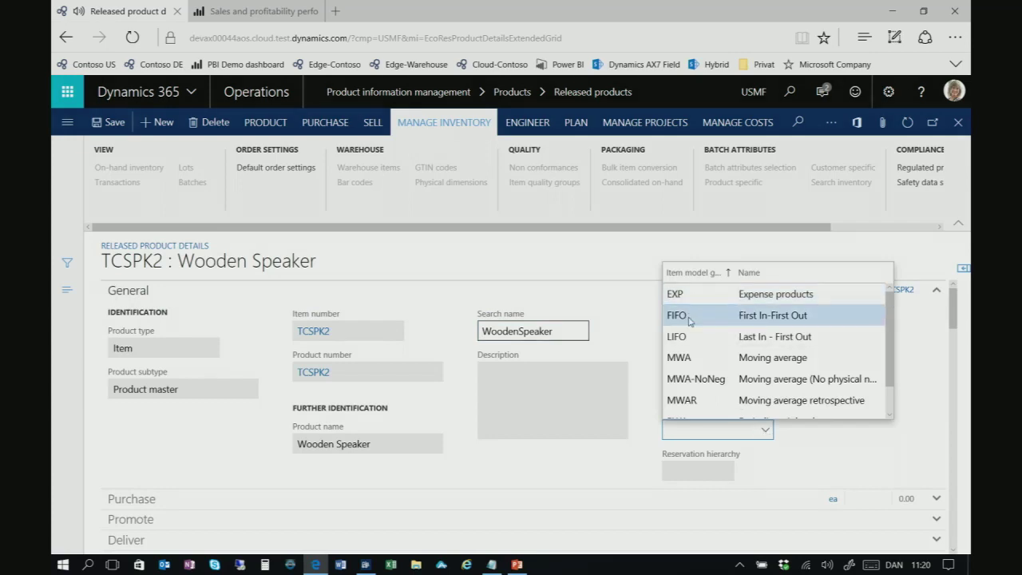
click(689, 317)
Set the Warehouse unit sequence group ID to ea and collapse the Warehouse section
scroll(113, 407, down, 2)
scroll(112, 407, down, 3)
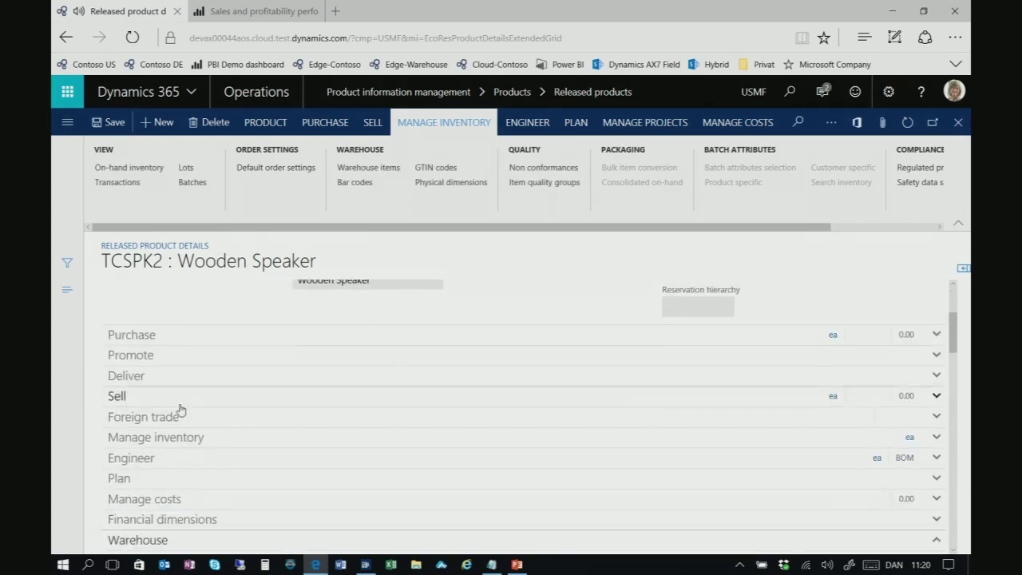
scroll(212, 418, down, 2)
click(213, 436)
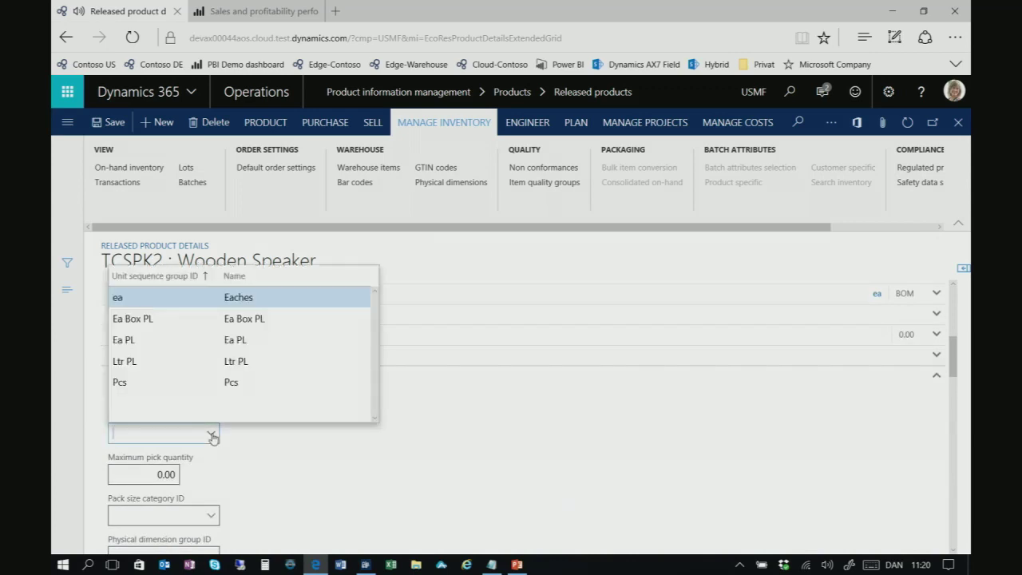
click(158, 309)
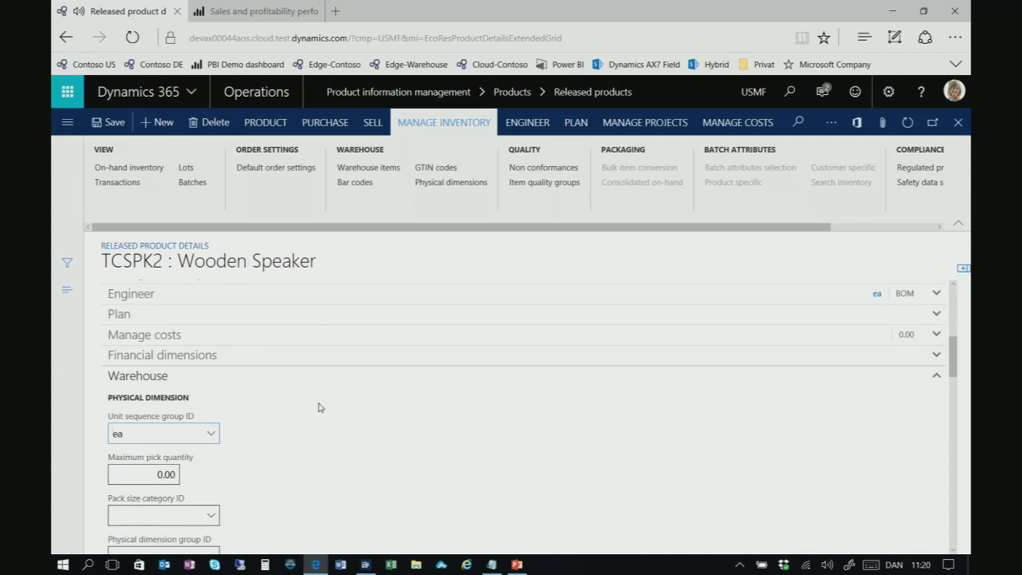
click(205, 376)
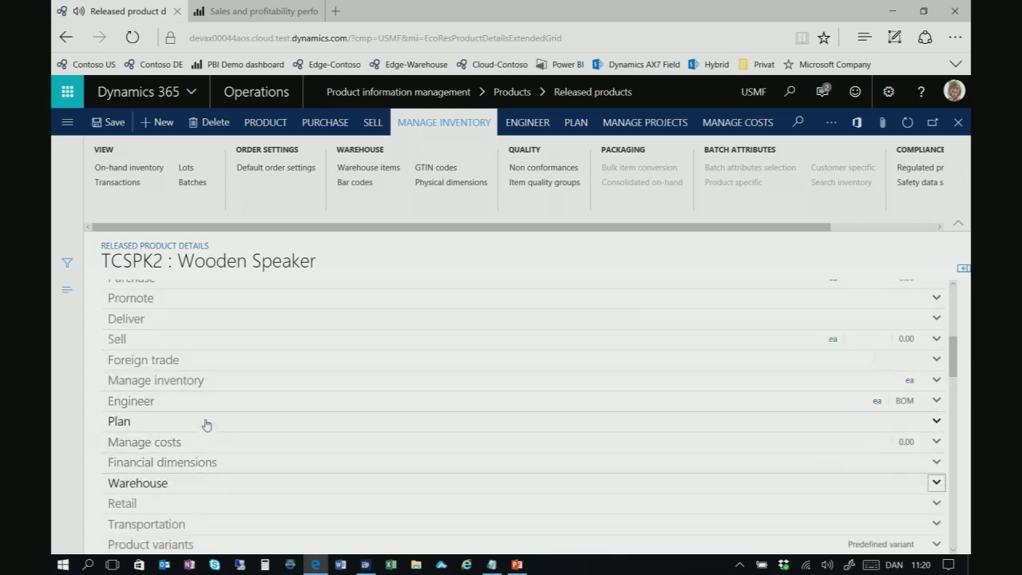
scroll(206, 428, up, 5)
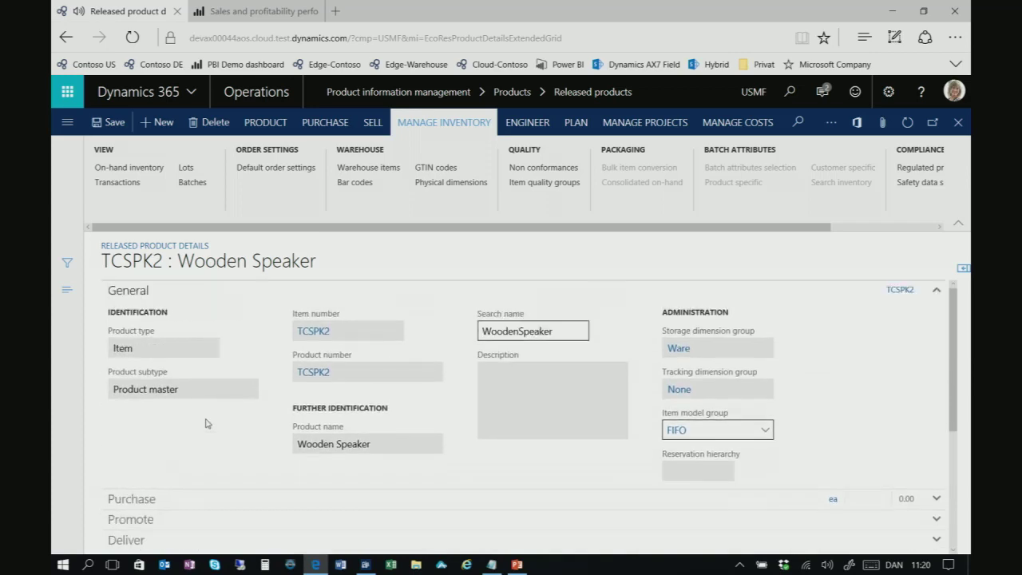
scroll(206, 424, down, 5)
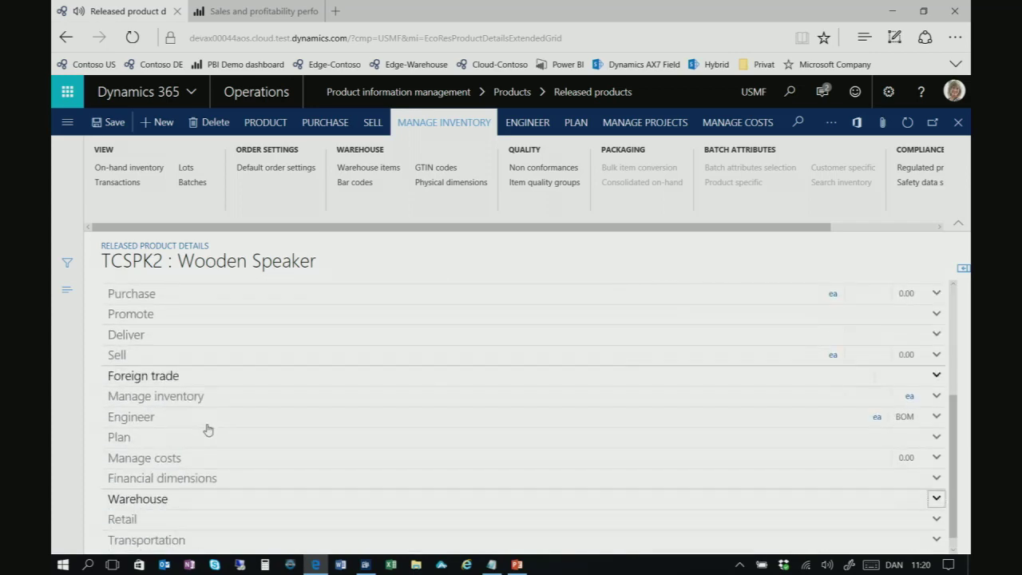
Set TCSPK2's item group to Audio in the Manage costs section
click(205, 459)
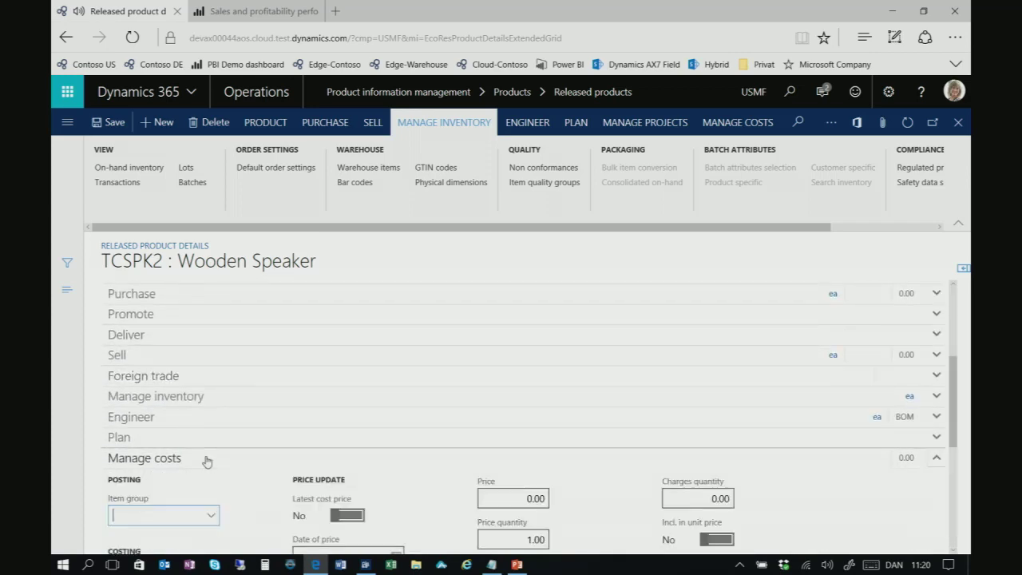
click(211, 394)
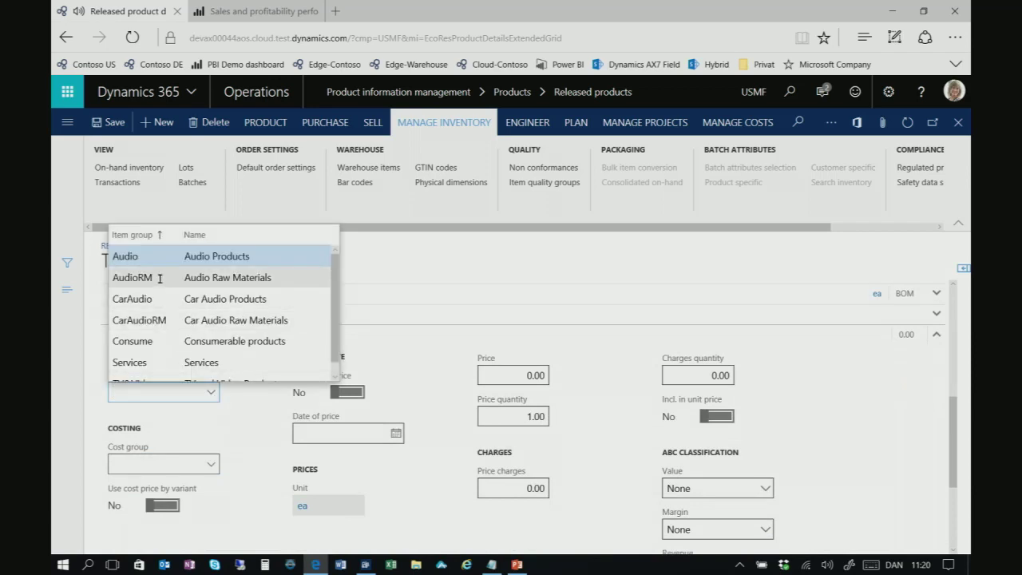
click(160, 257)
click(179, 460)
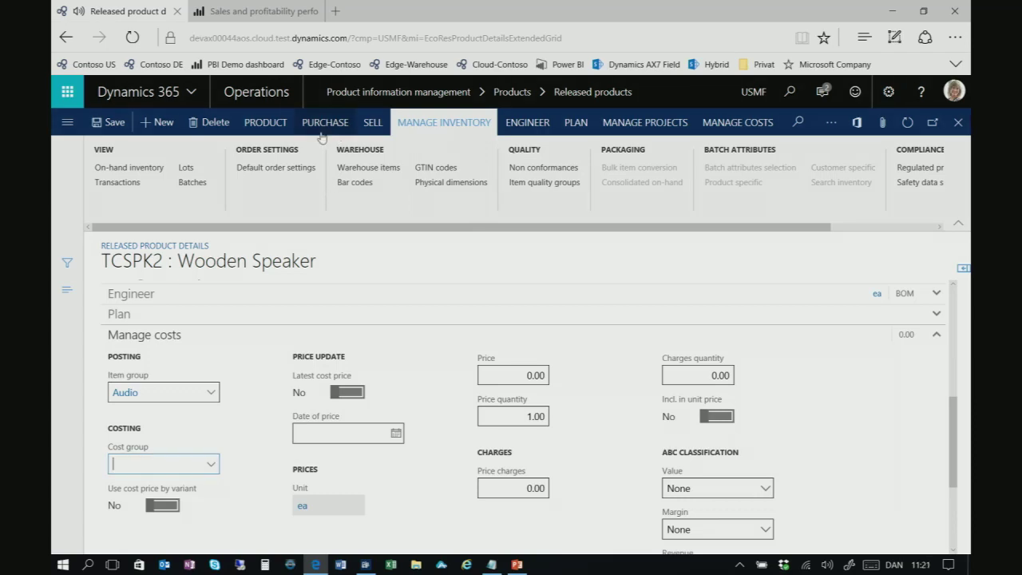
Assign the Default reservation hierarchy to TCSPK2
click(263, 126)
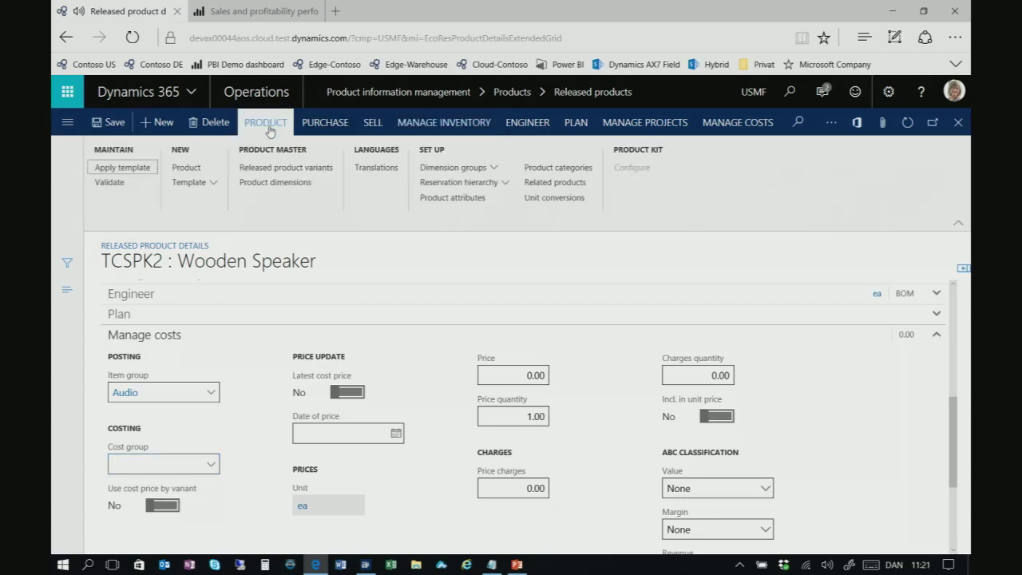
click(458, 183)
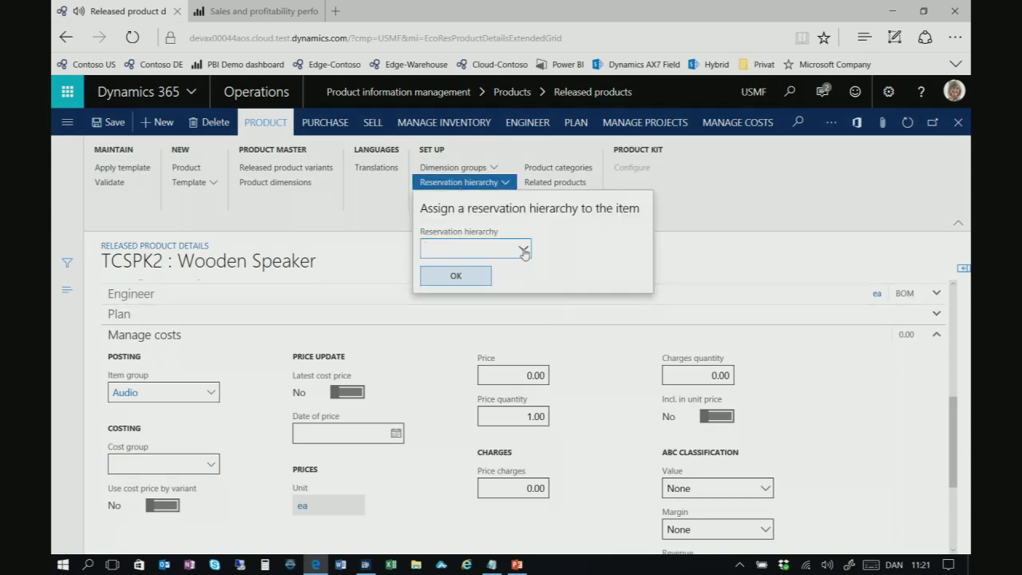
click(525, 248)
click(442, 334)
click(453, 276)
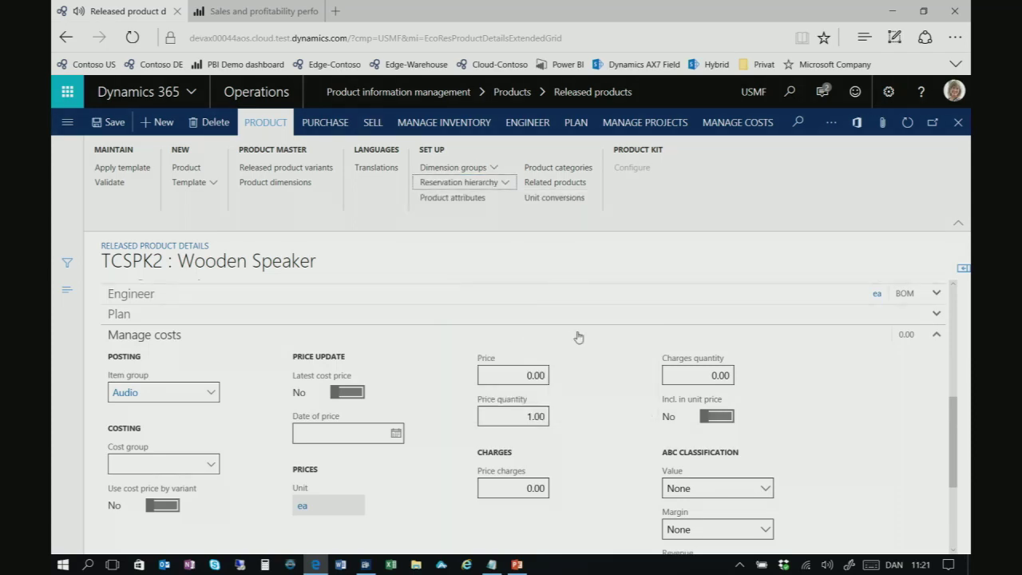
drag(951, 409, 942, 312)
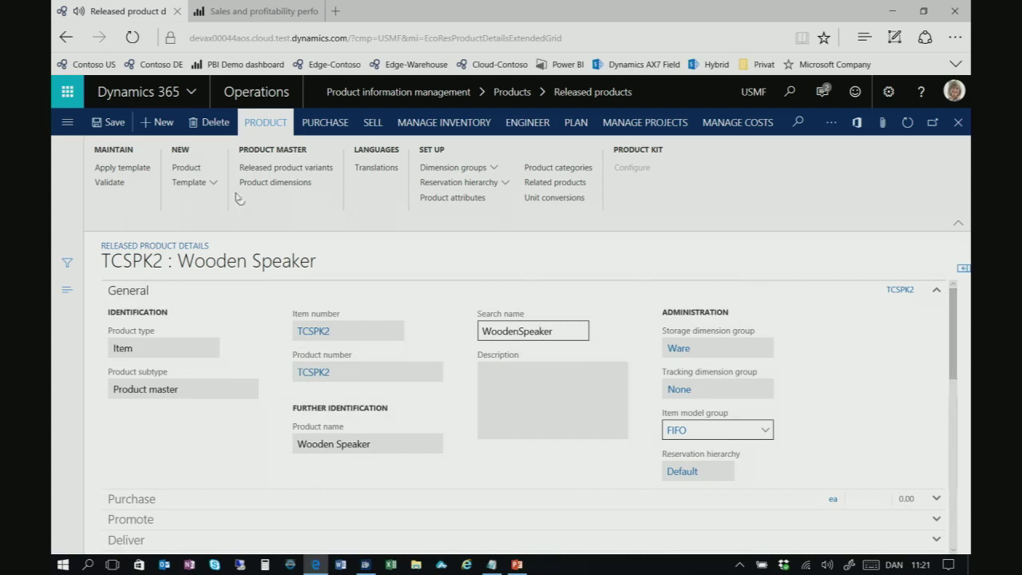
In Default order settings, give purchase orders default site 5 and warehouse 51
click(444, 124)
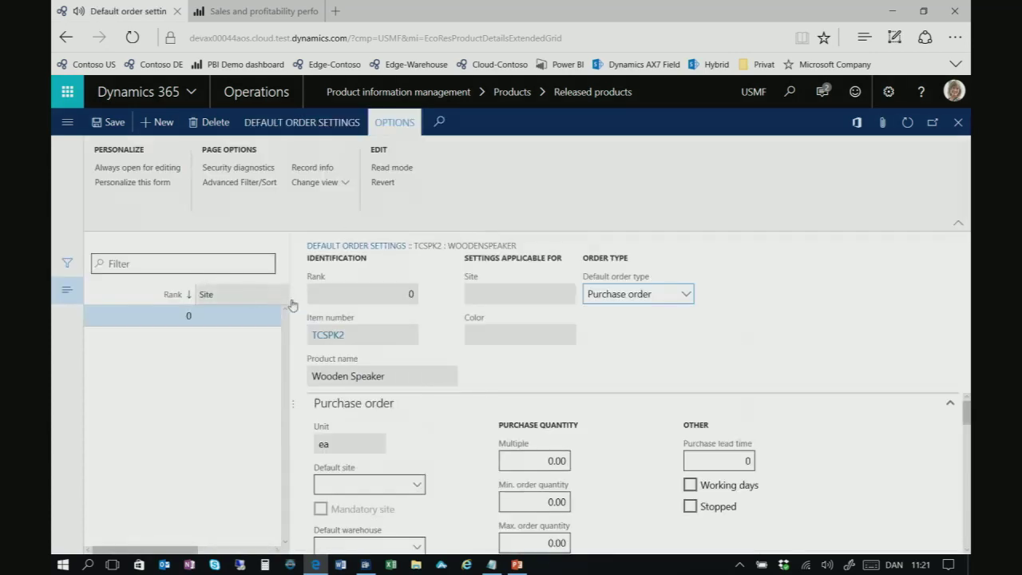
scroll(428, 405, down, 1)
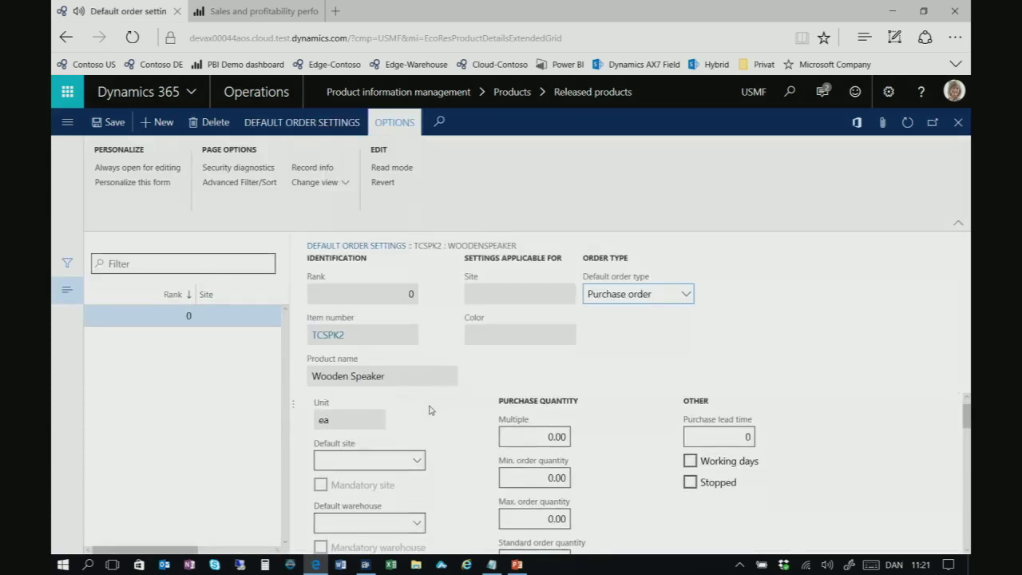
click(386, 461)
text(5)
click(364, 517)
text(51)
scroll(380, 496, down, 5)
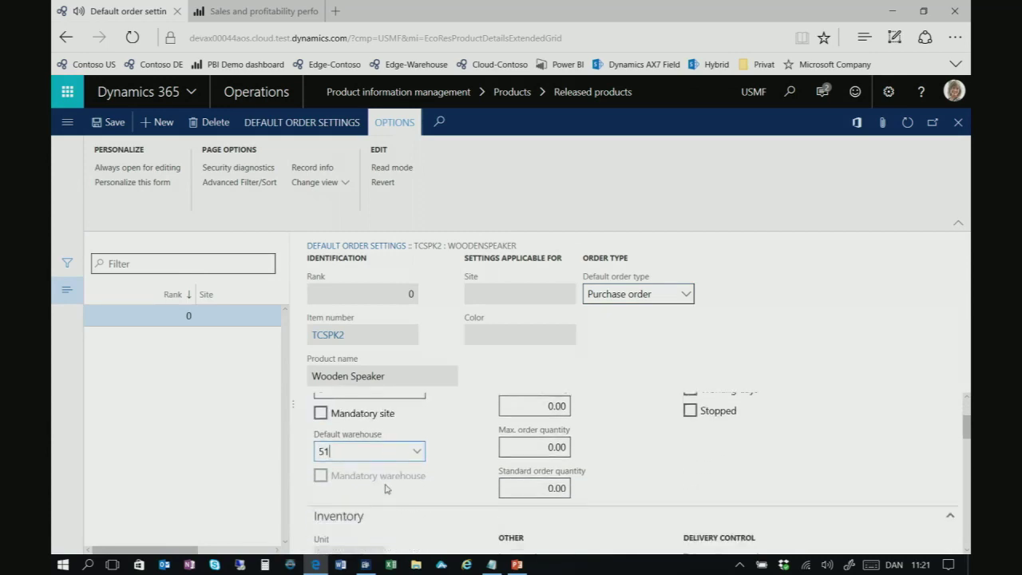
Set inventory default warehouse 51, and sales default site 5 with warehouse 51
click(376, 452)
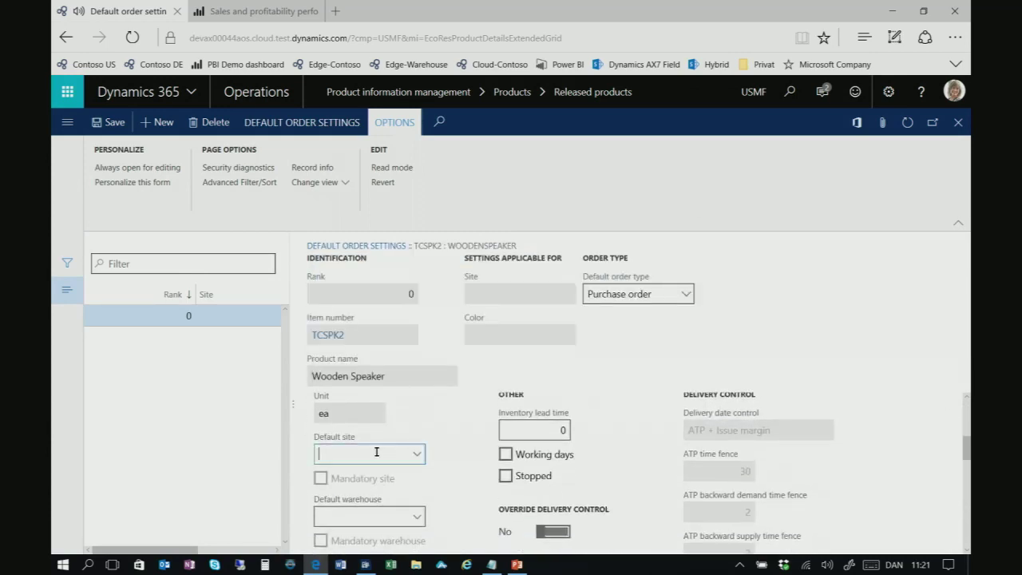
click(372, 515)
text(51)
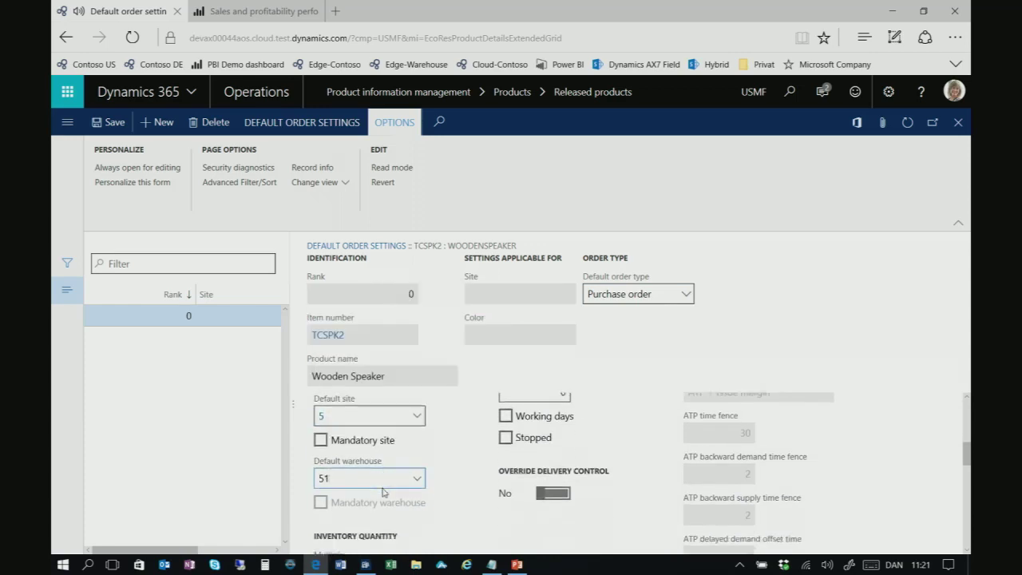
key(Tab)
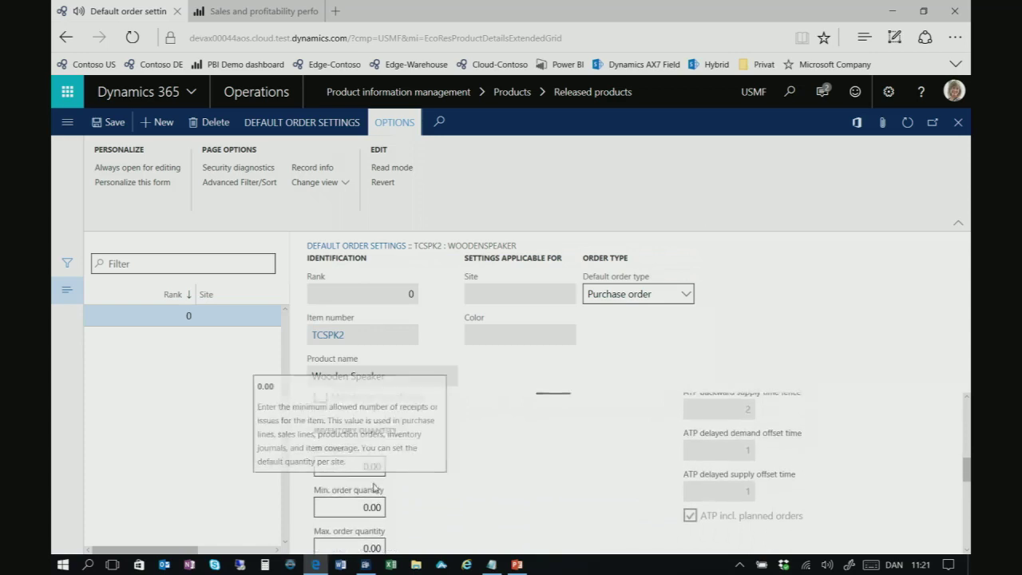
click(388, 480)
text(5)
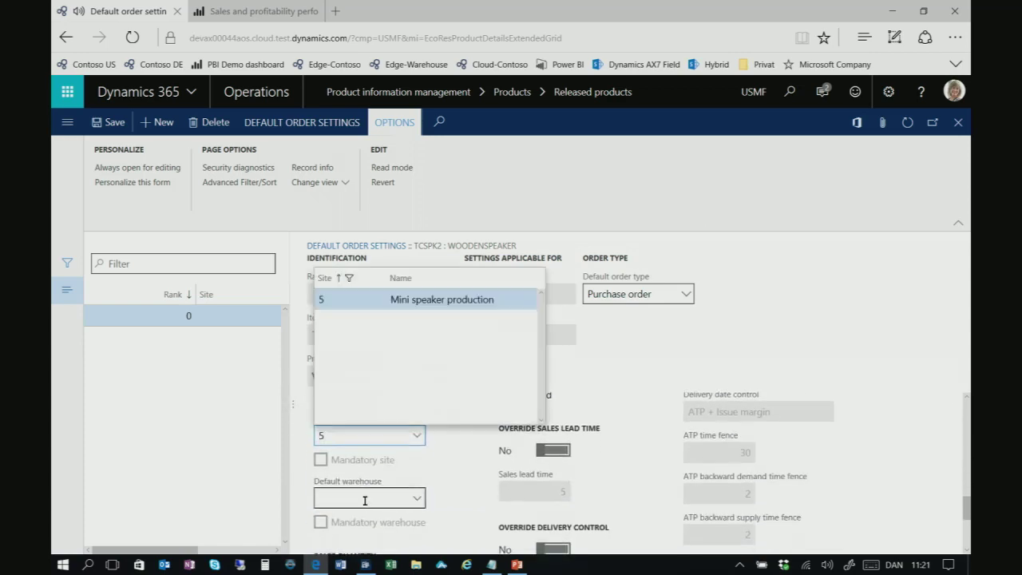
click(370, 495)
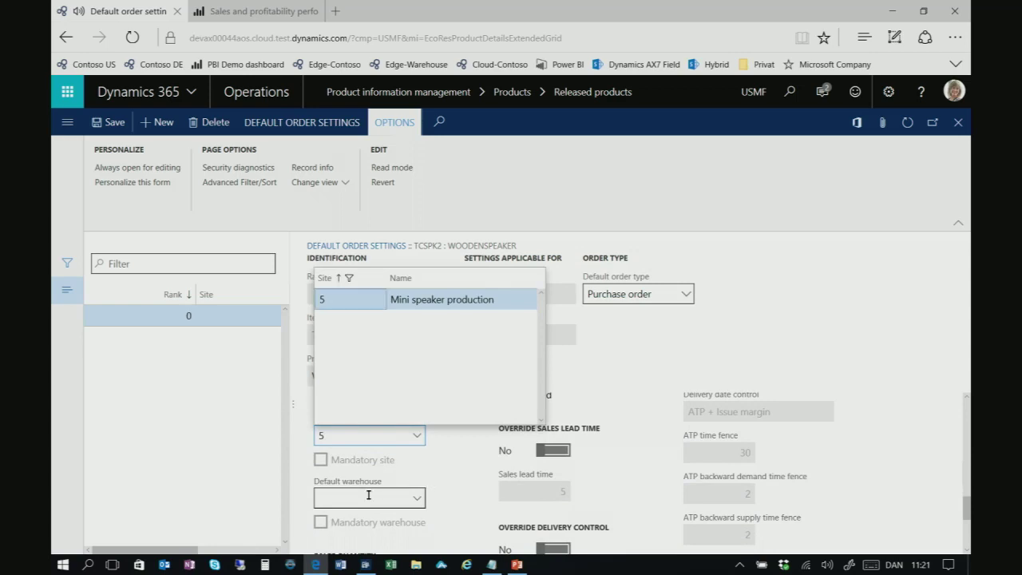
text(51)
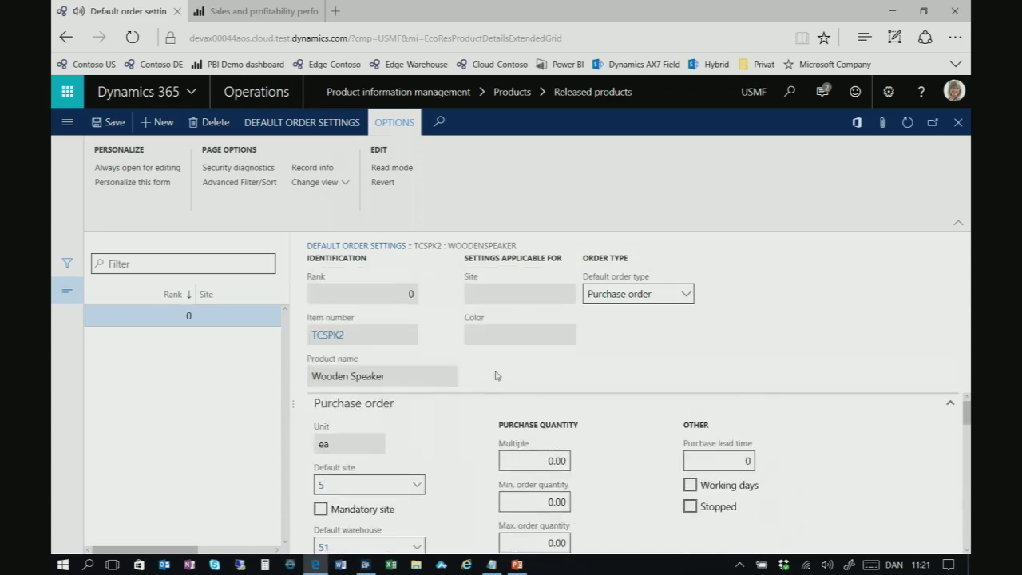
Make Production the default order type and set the new setting's colour to Black
click(688, 296)
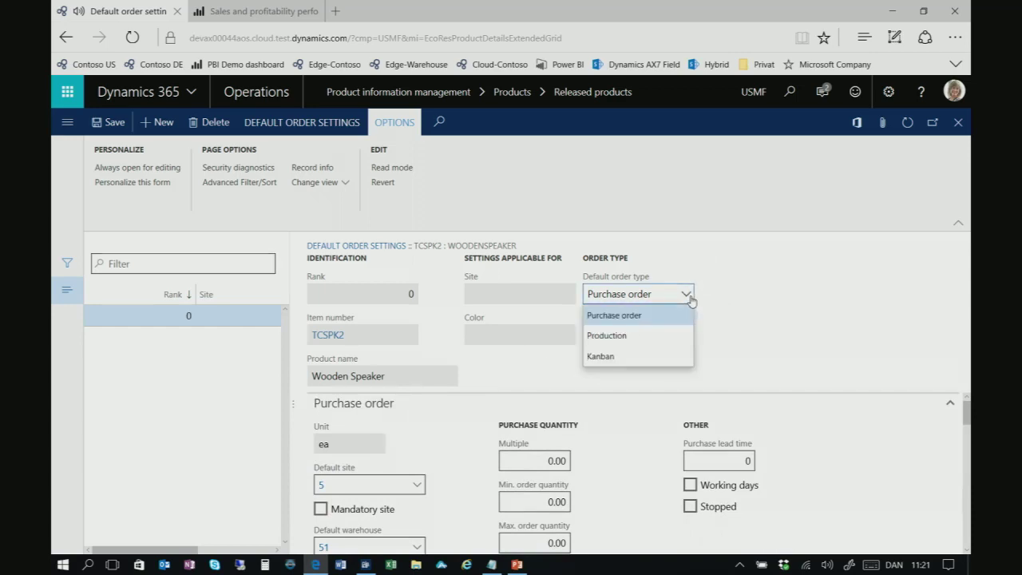
click(634, 341)
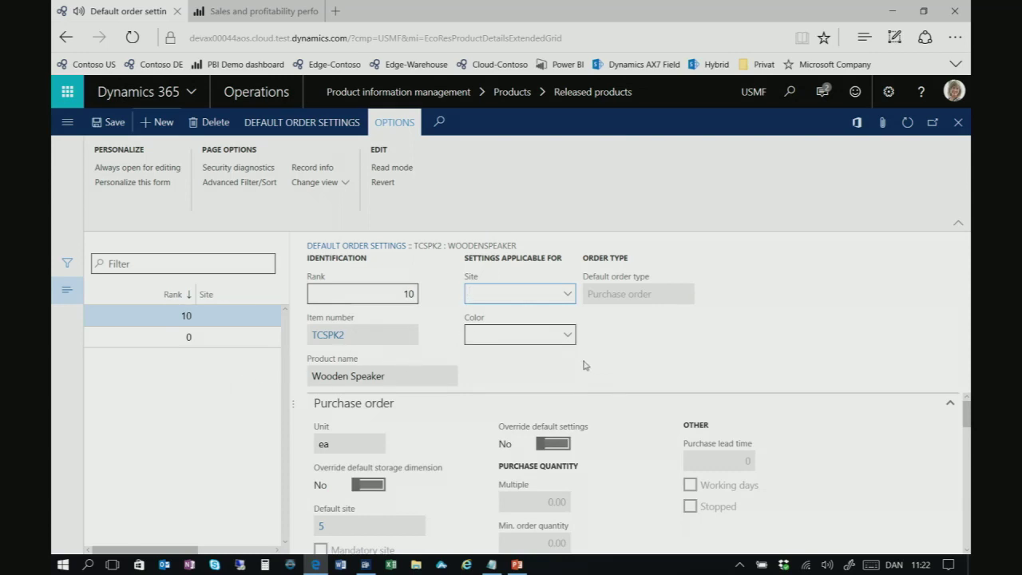
click(566, 337)
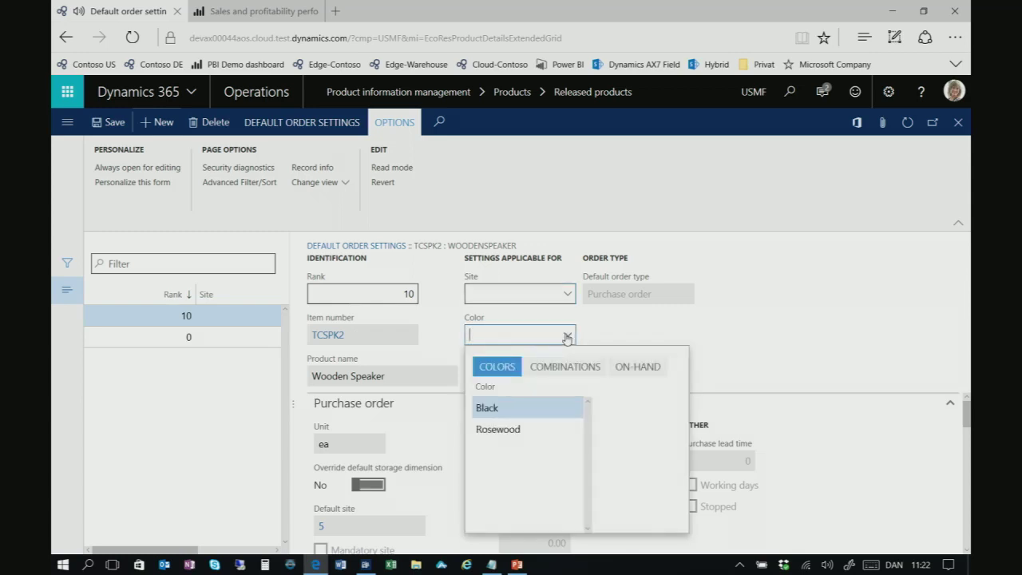
key(Return)
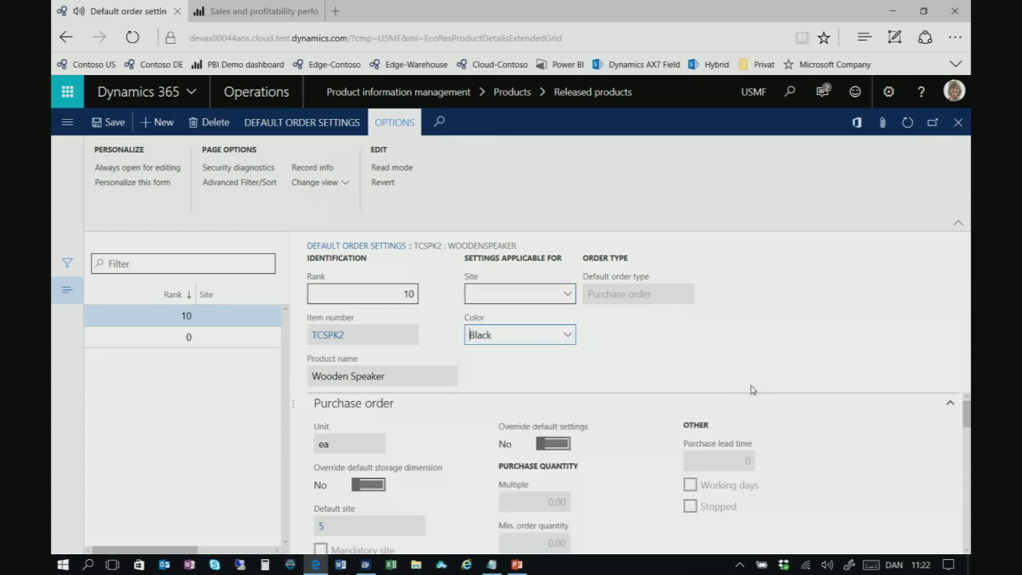
Adjust the Black setting's override options, leaving the storage dimension override switched off
scroll(677, 423, down, 1)
scroll(673, 431, down, 5)
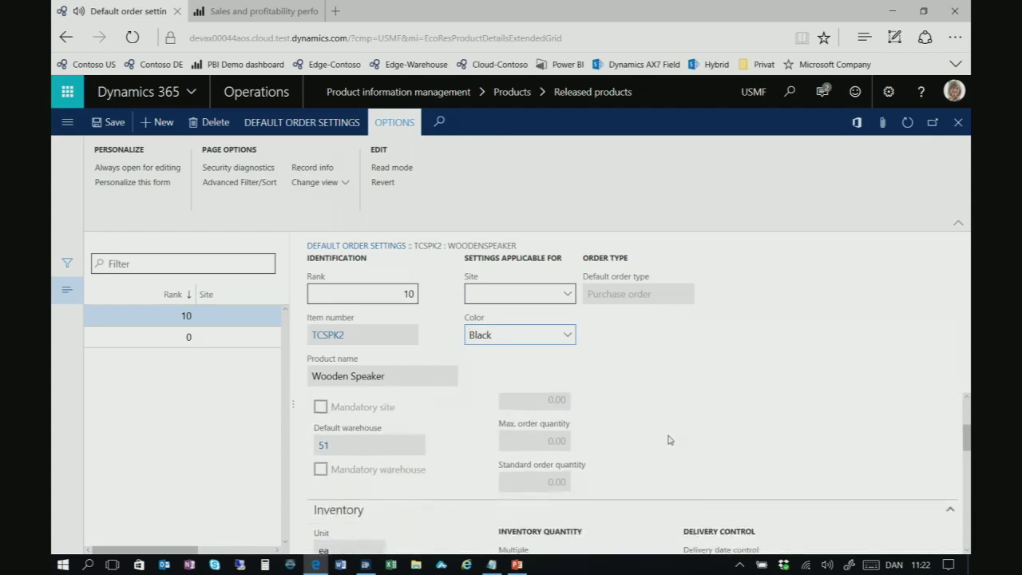
scroll(661, 467, down, 4)
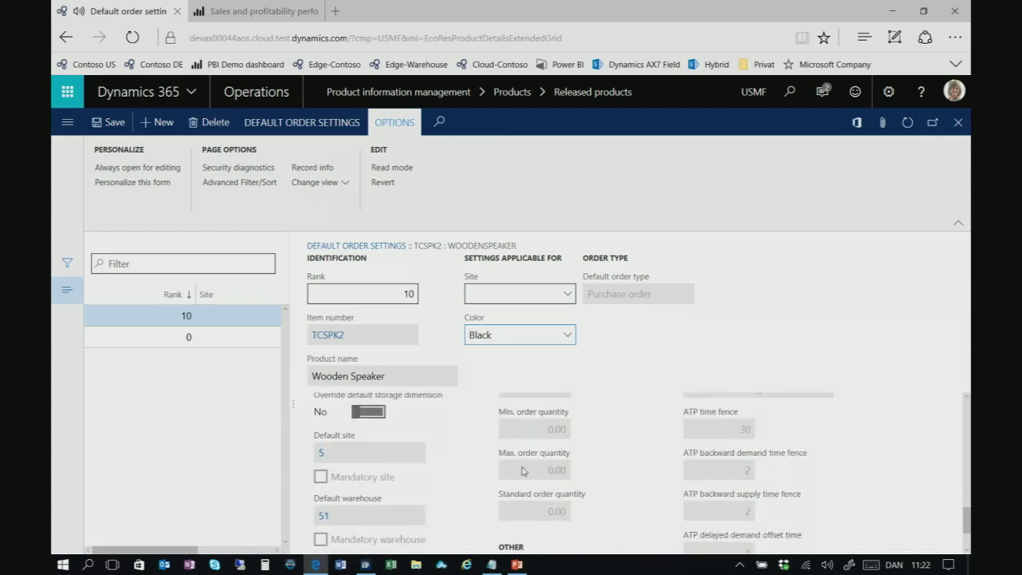
click(365, 412)
scroll(413, 418, up, 1)
scroll(477, 453, down, 2)
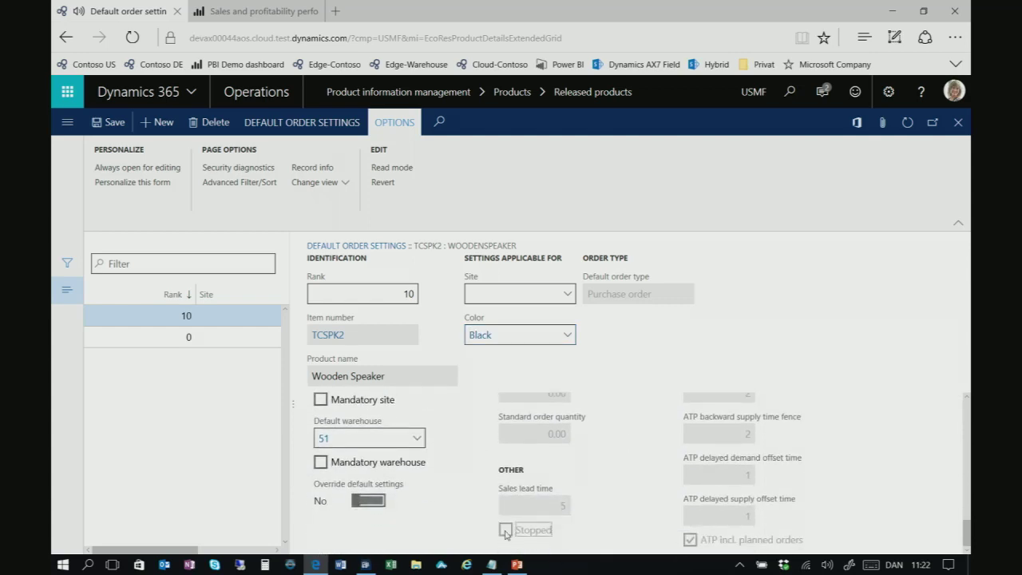
scroll(483, 519, up, 1)
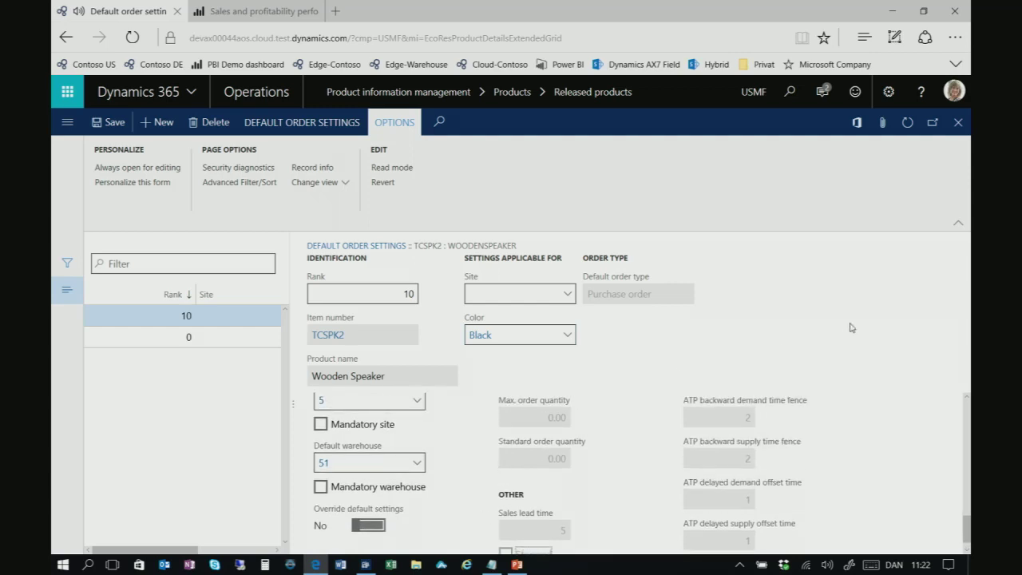
scroll(648, 471, down, 1)
scroll(447, 490, up, 5)
scroll(394, 503, up, 2)
click(369, 457)
Override the sales order defaults for Black and mark its sales Stopped
scroll(445, 455, down, 3)
scroll(445, 455, down, 1)
click(378, 502)
click(506, 529)
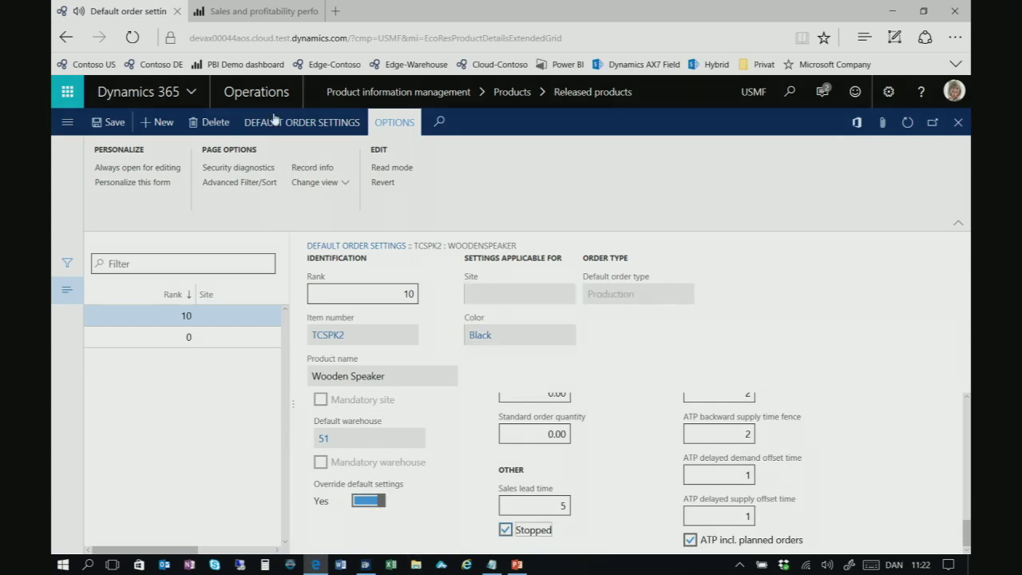
click(343, 183)
Review the Black variant's sales settings with Stopped still on, save, and close the default order settings
click(316, 206)
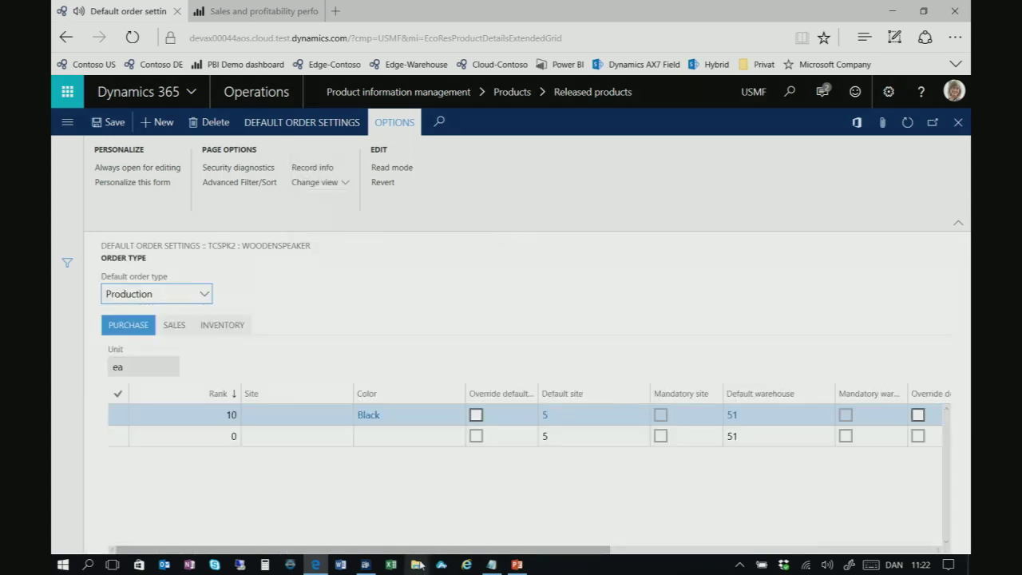
click(174, 326)
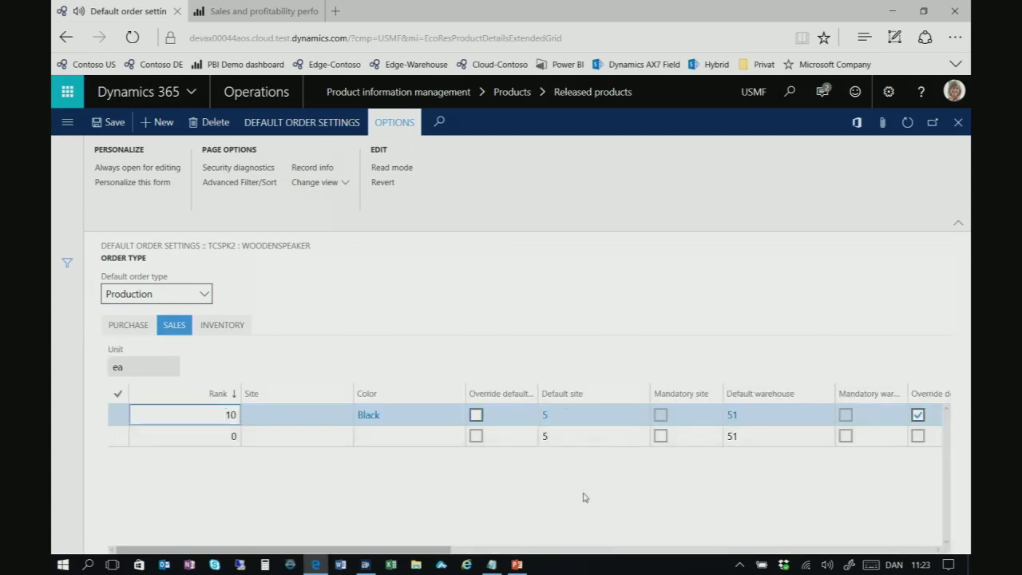
scroll(431, 553, right, 2)
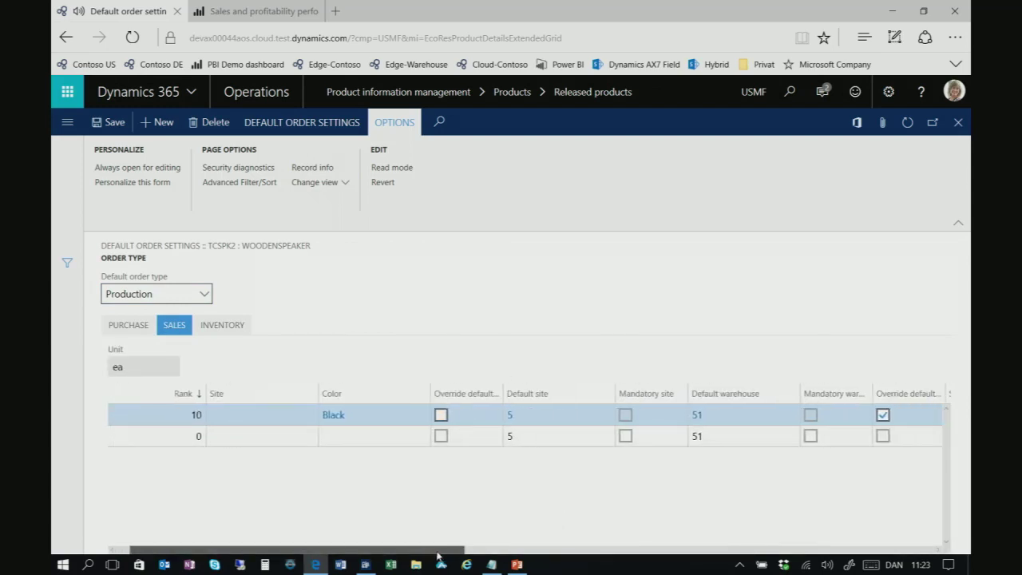
scroll(437, 556, left, 1)
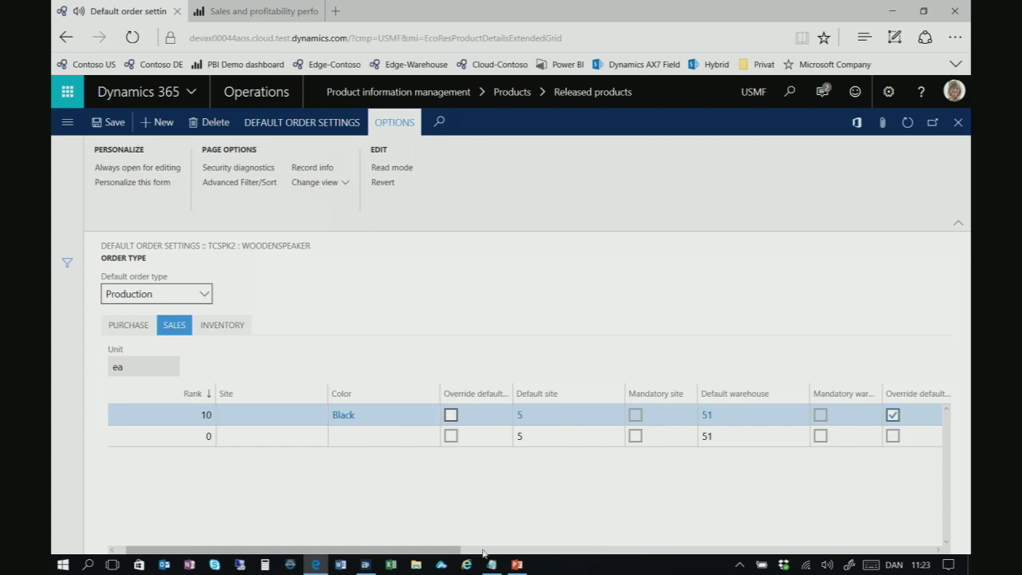
drag(395, 549, 496, 549)
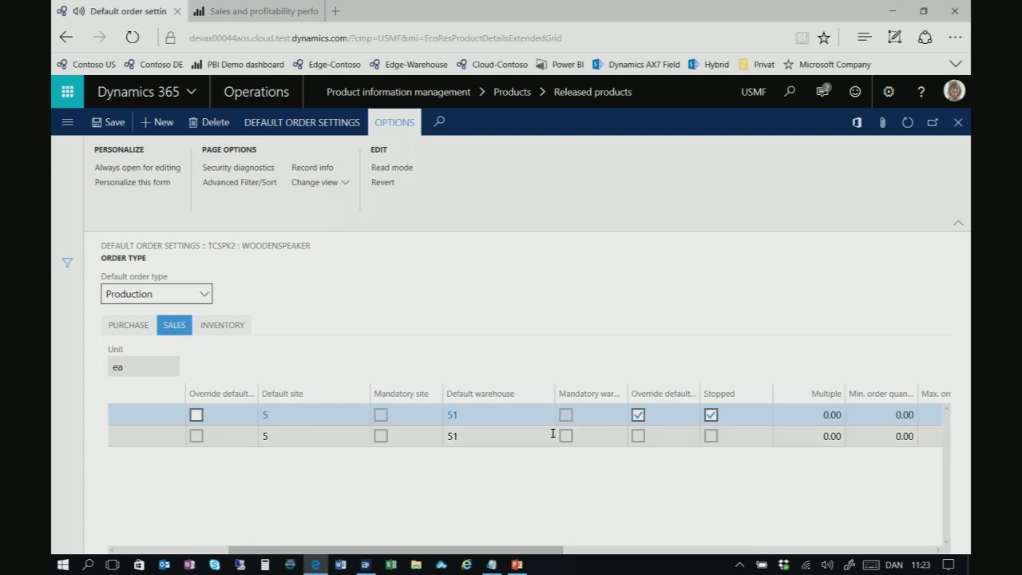
mouse_move(552, 433)
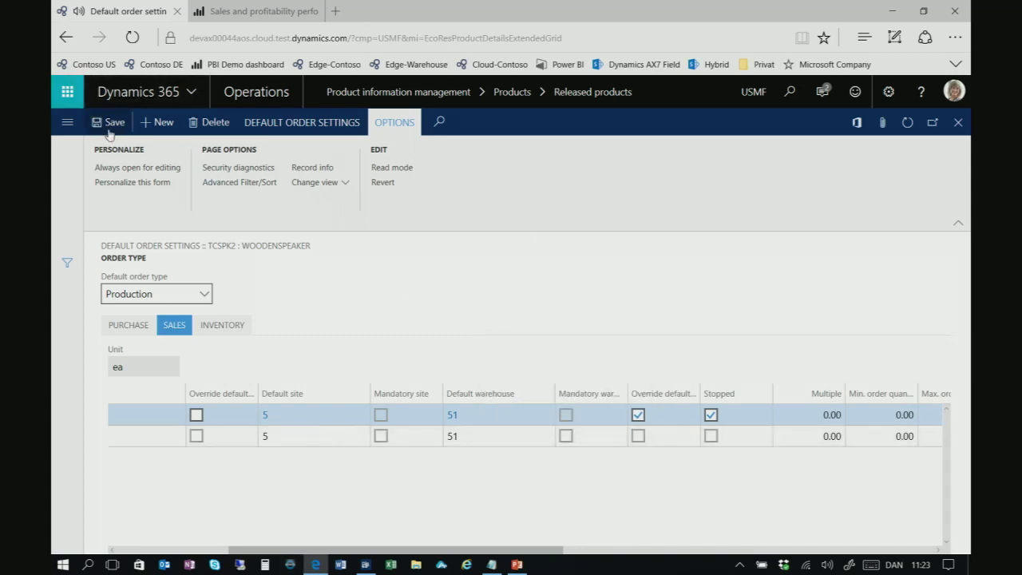
key(Home)
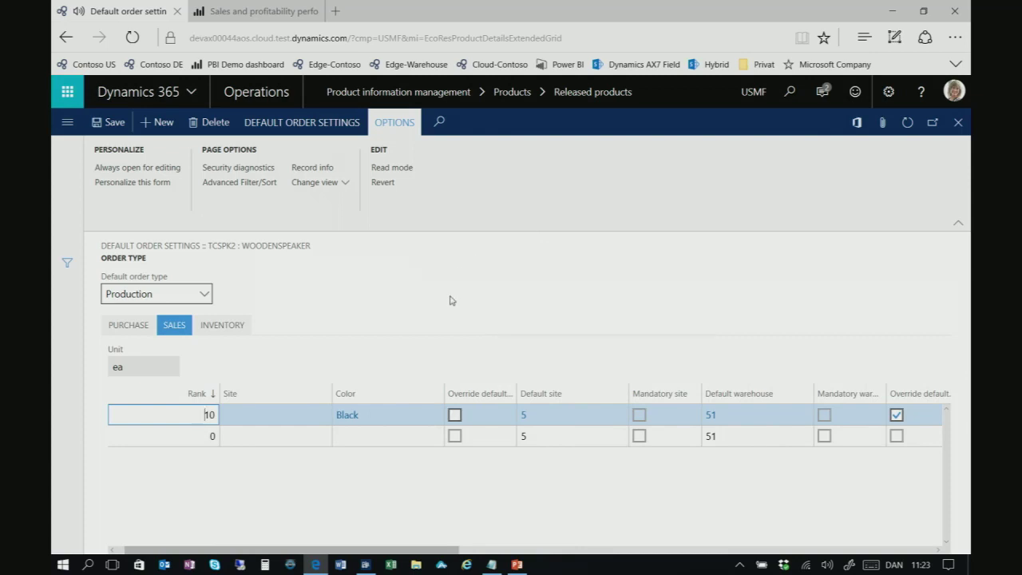
key(Return)
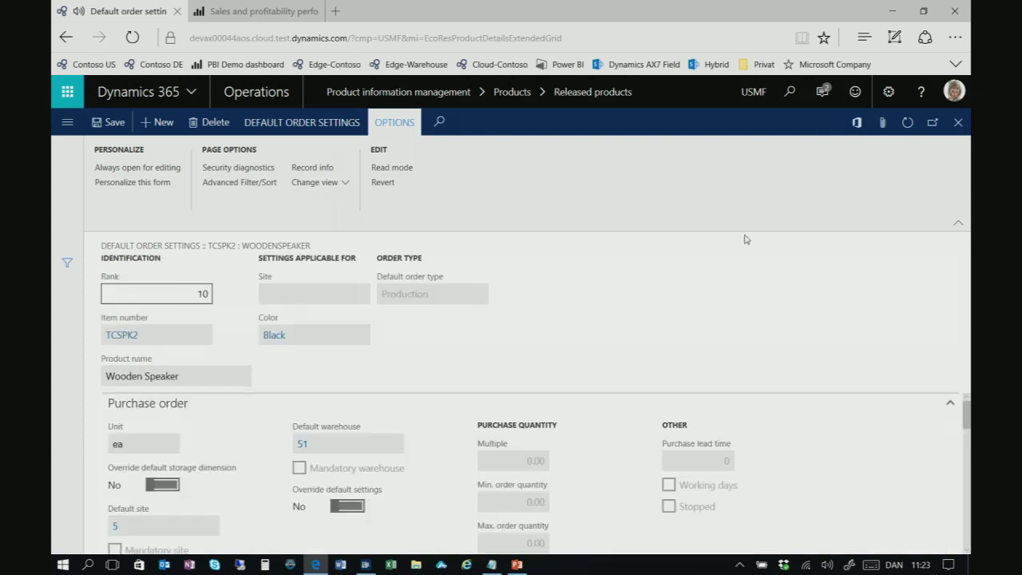
key(Escape)
key(Escape)
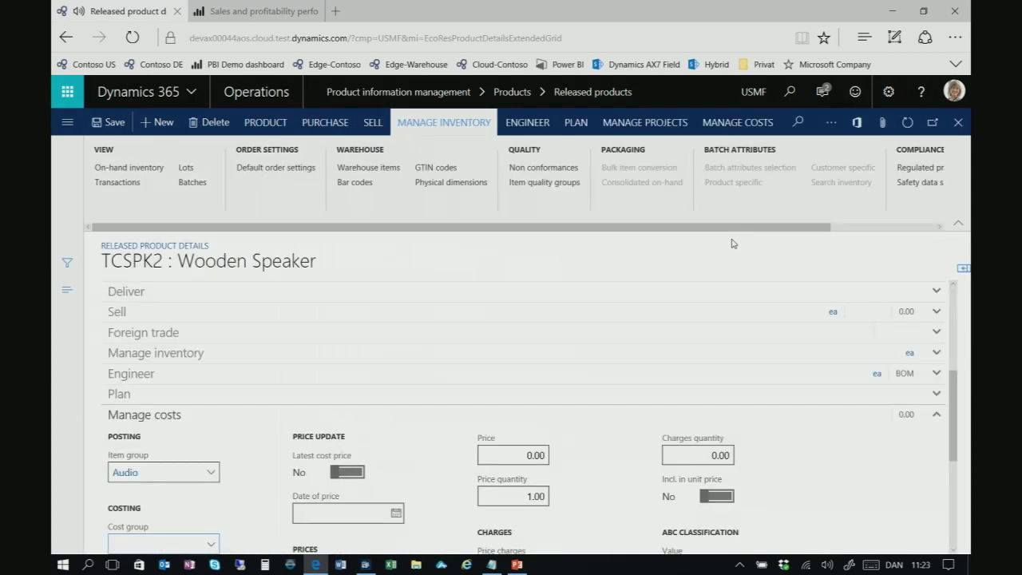
From Operations, list the TCSPK2 variants missing an active BOM version and select Rosewood
click(261, 93)
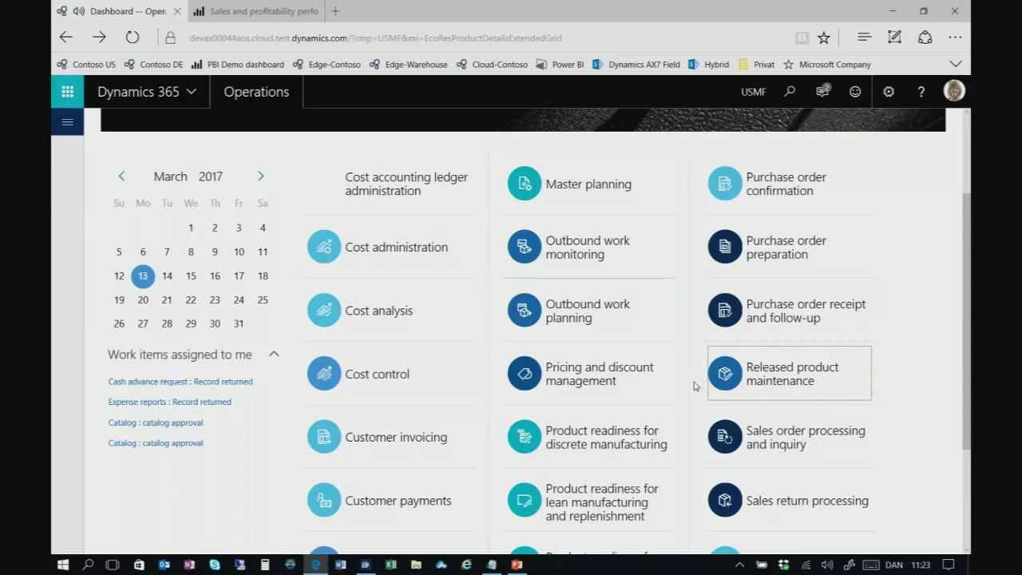
scroll(671, 386, down, 3)
click(625, 322)
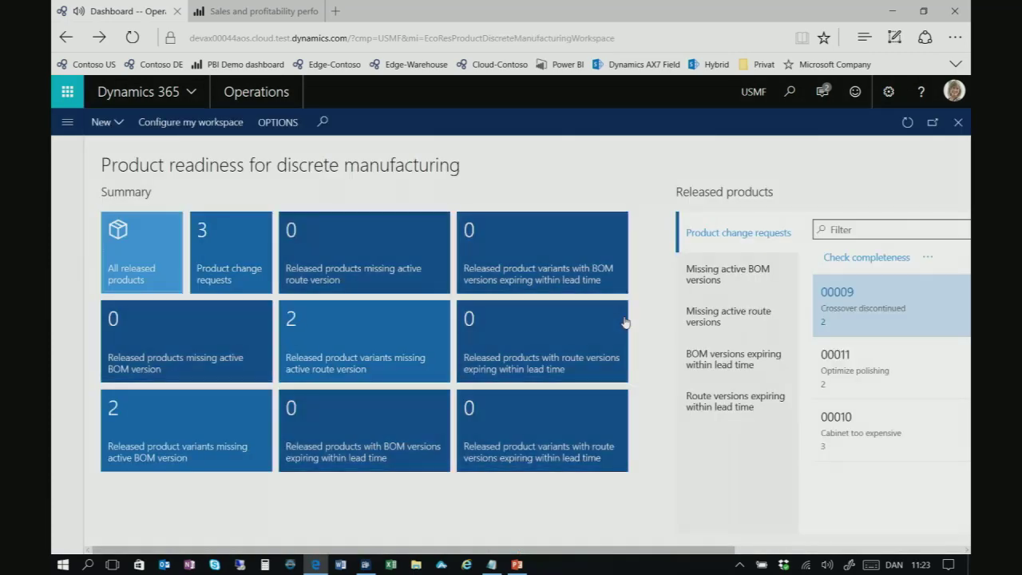
scroll(616, 550, right, 3)
click(519, 271)
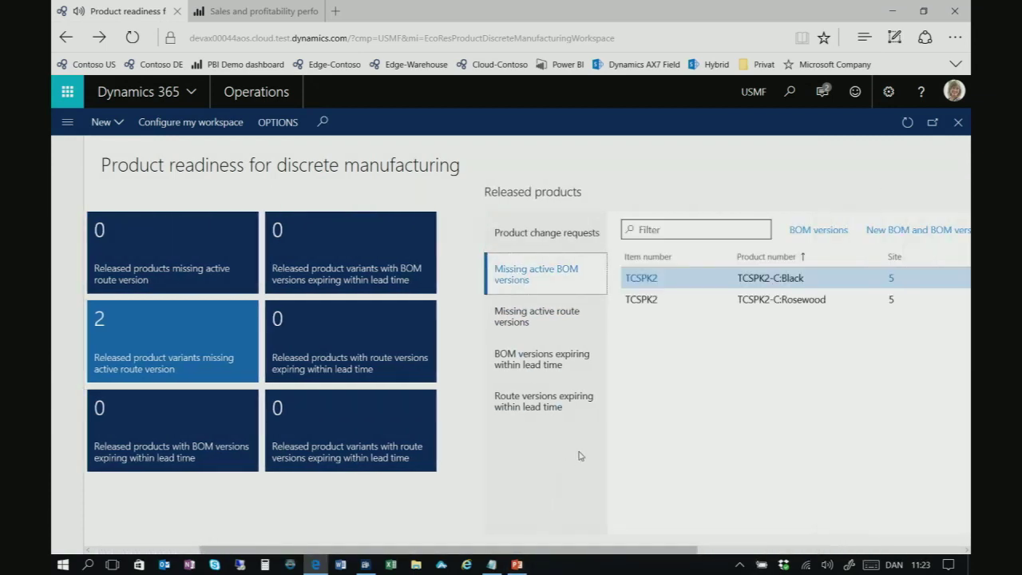
click(796, 300)
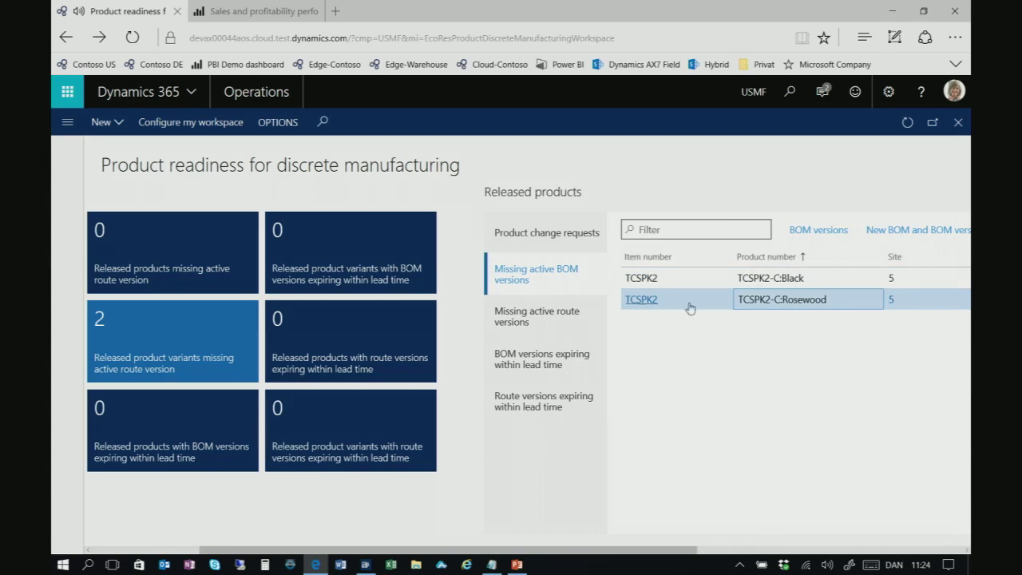
Create a new BOM and version named 'Wooden SPeaker' at site 5 with copying enabled
click(913, 237)
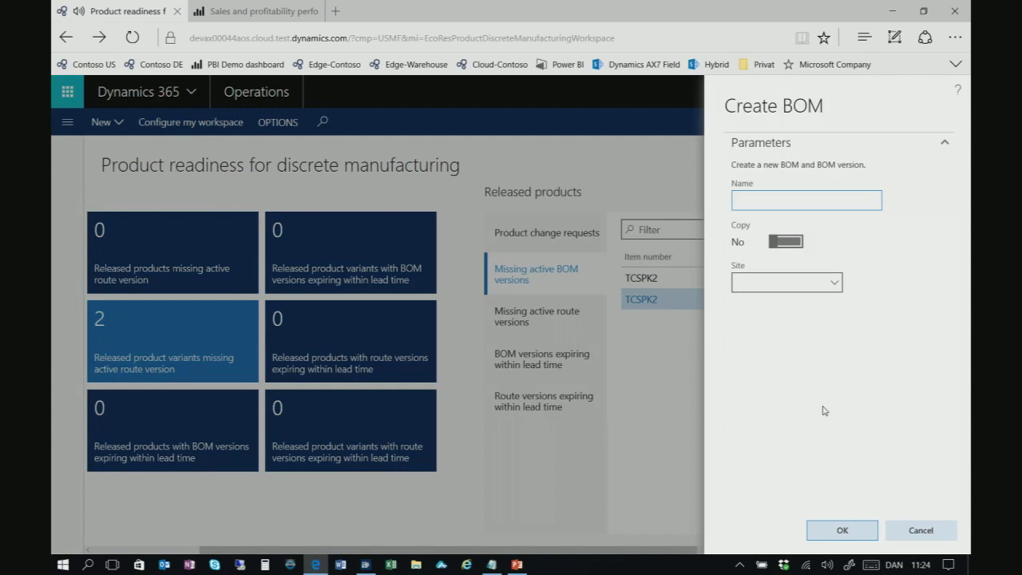
text(Wooden SPeaker)
key(Tab)
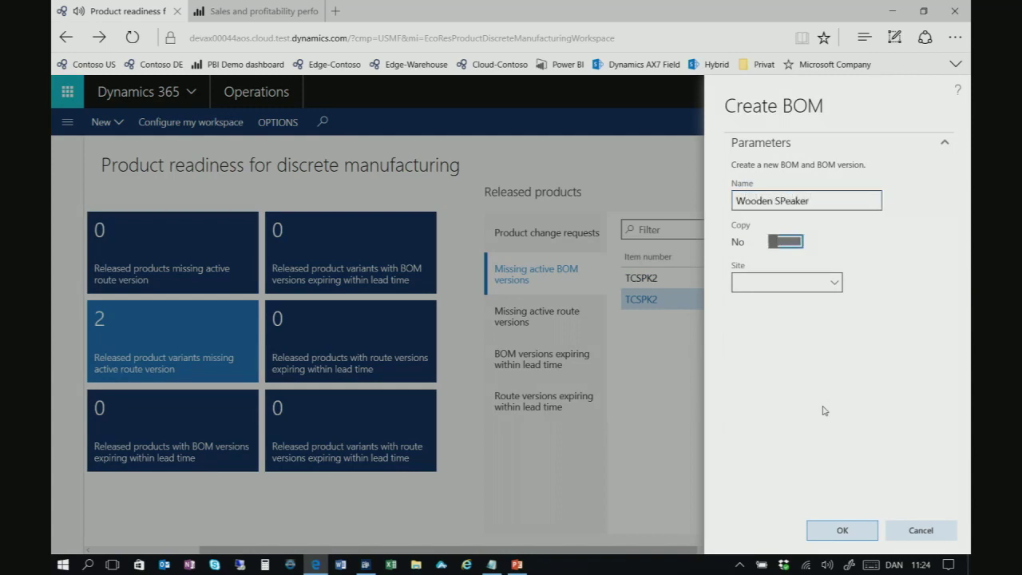
click(774, 242)
click(797, 282)
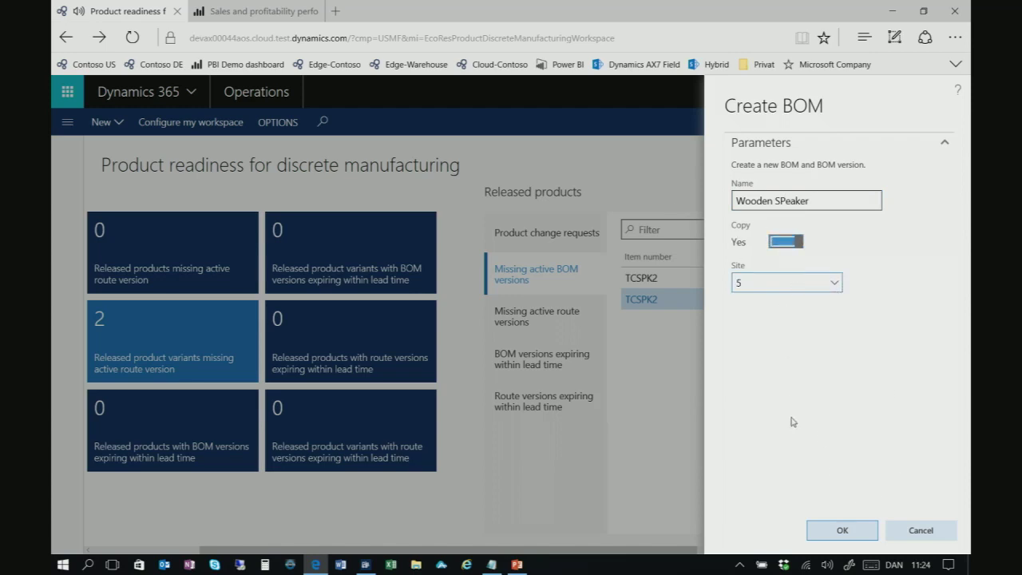
click(831, 534)
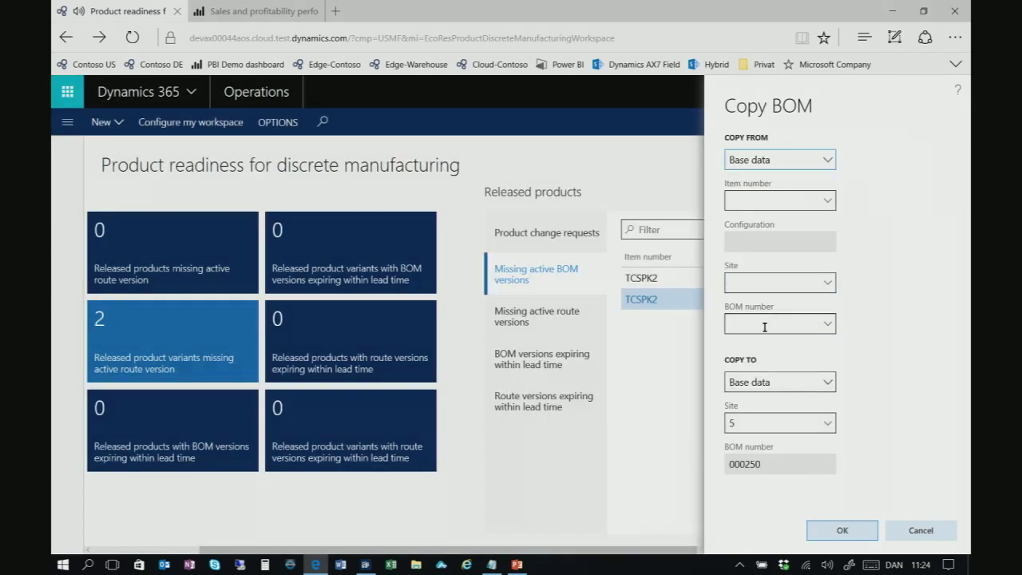
Copy the BOM lines from existing BOM 000126
click(766, 321)
text(000126)
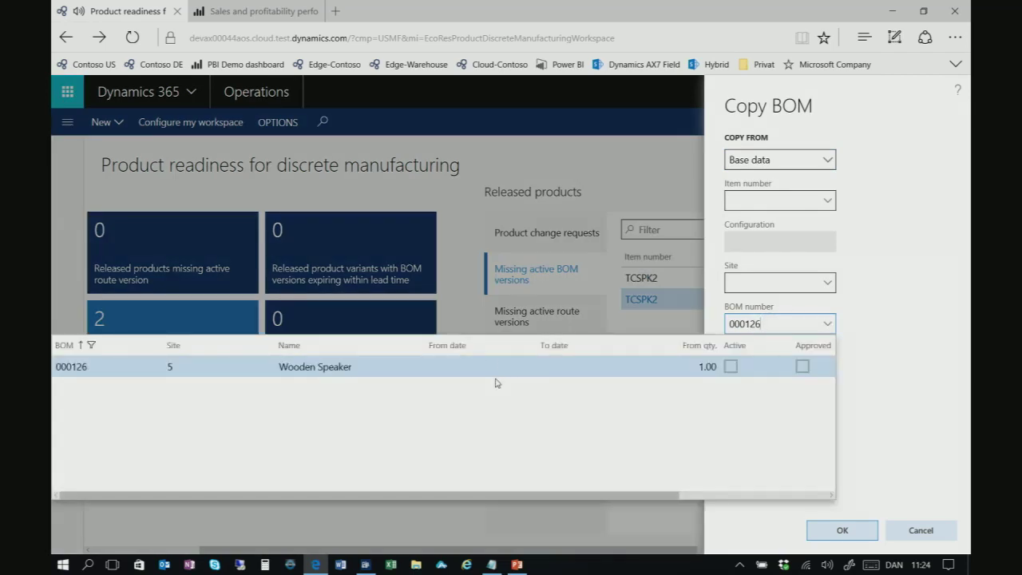
click(938, 444)
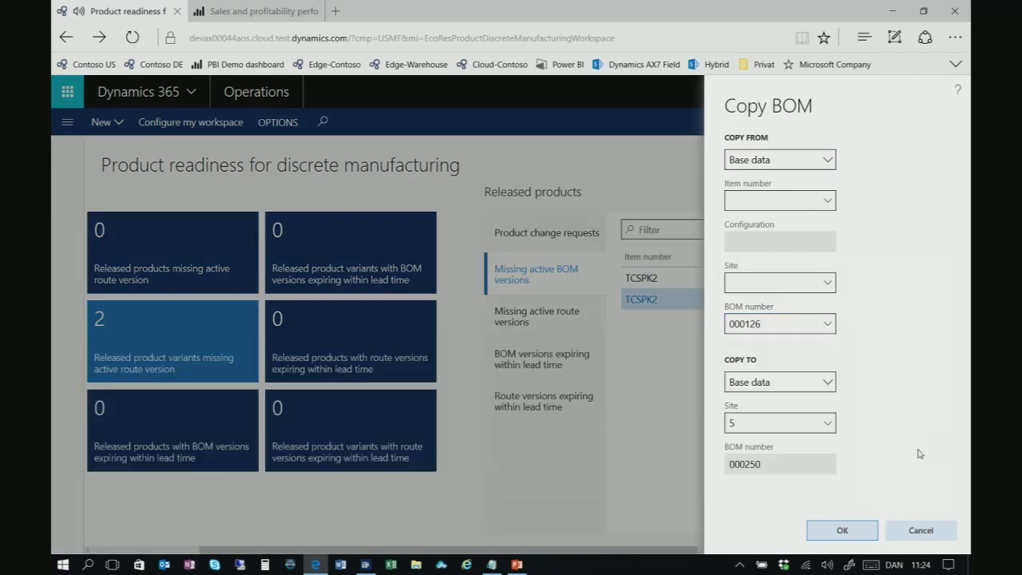
click(856, 534)
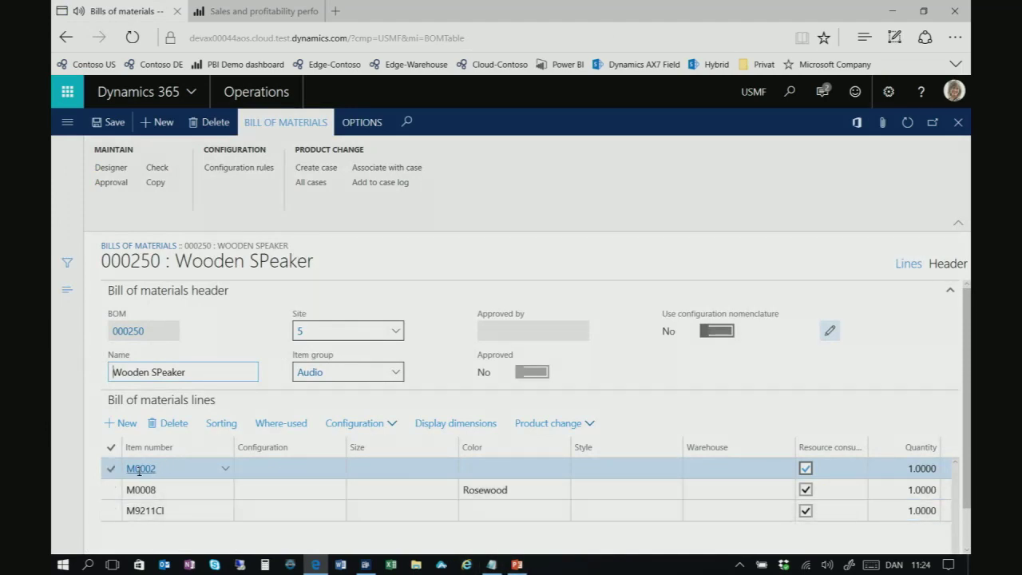
Approve and activate BOM version 000250 for TCSPK2 from the Header view, then close the BOM form
mouse_move(139, 470)
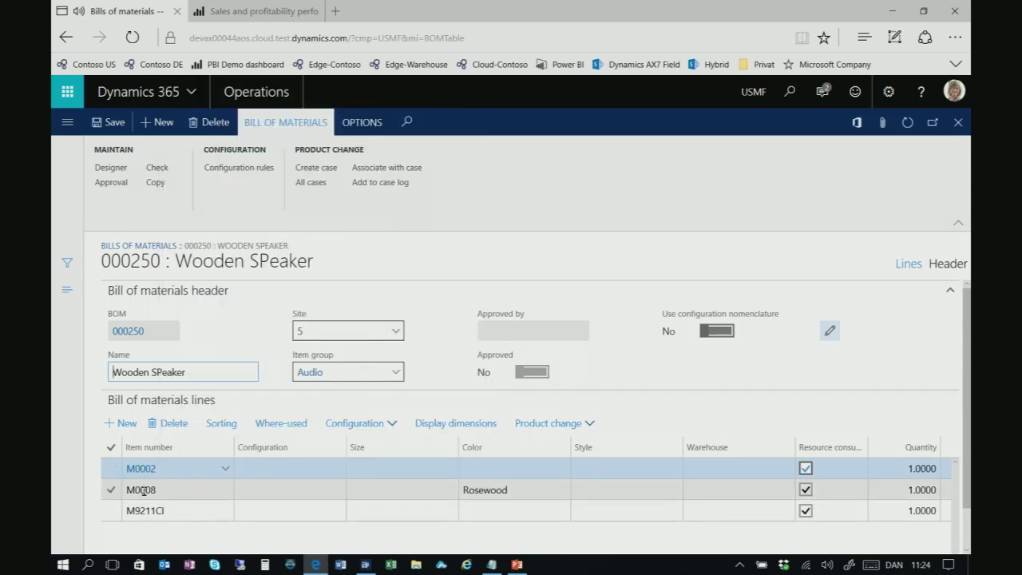
mouse_move(146, 491)
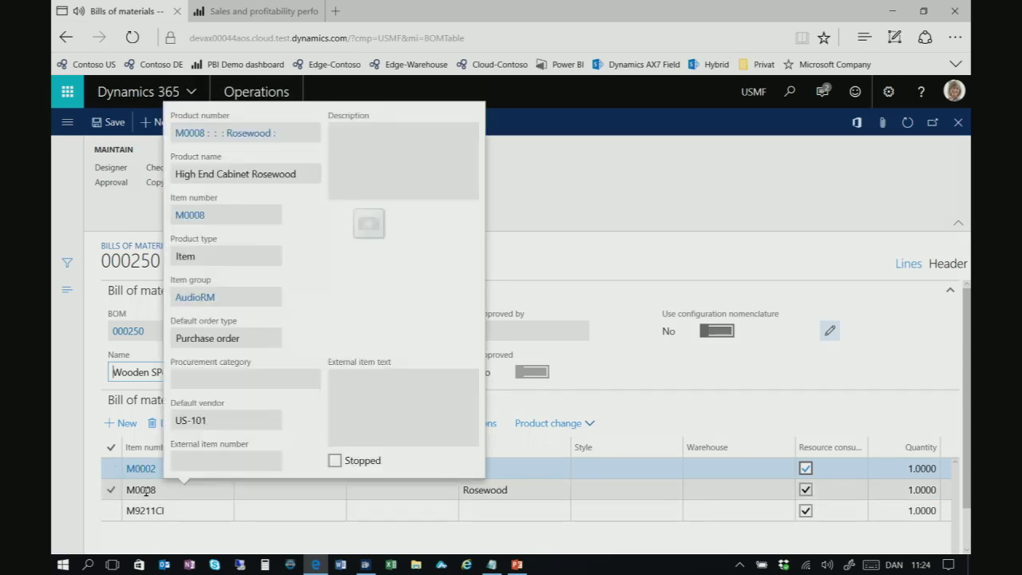
mouse_move(151, 513)
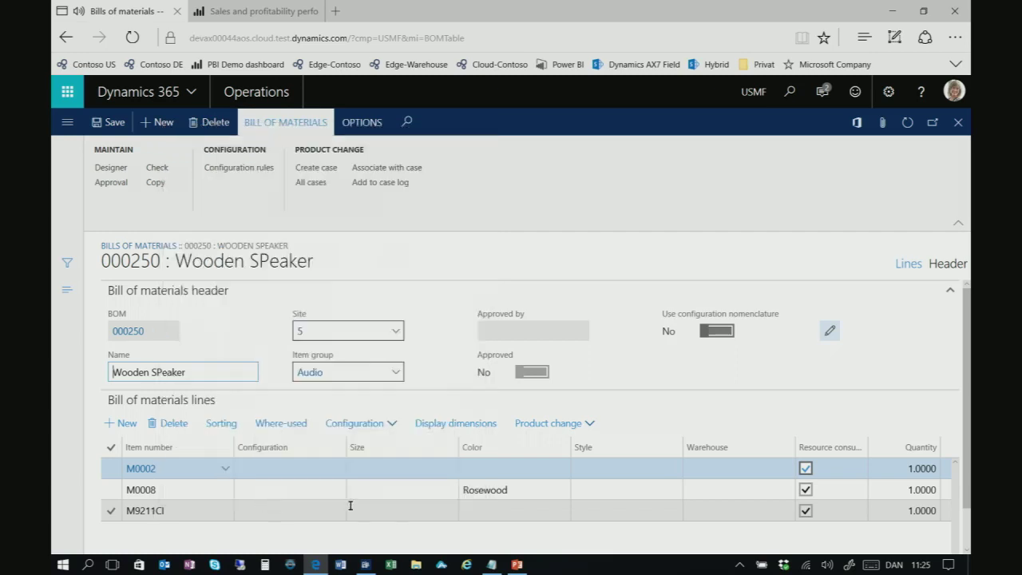
click(493, 472)
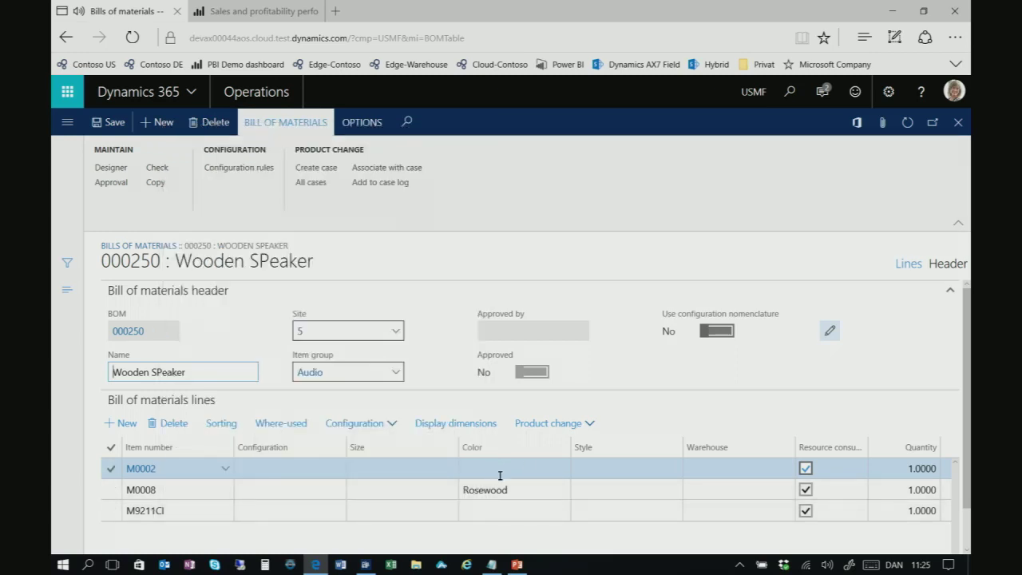
click(959, 268)
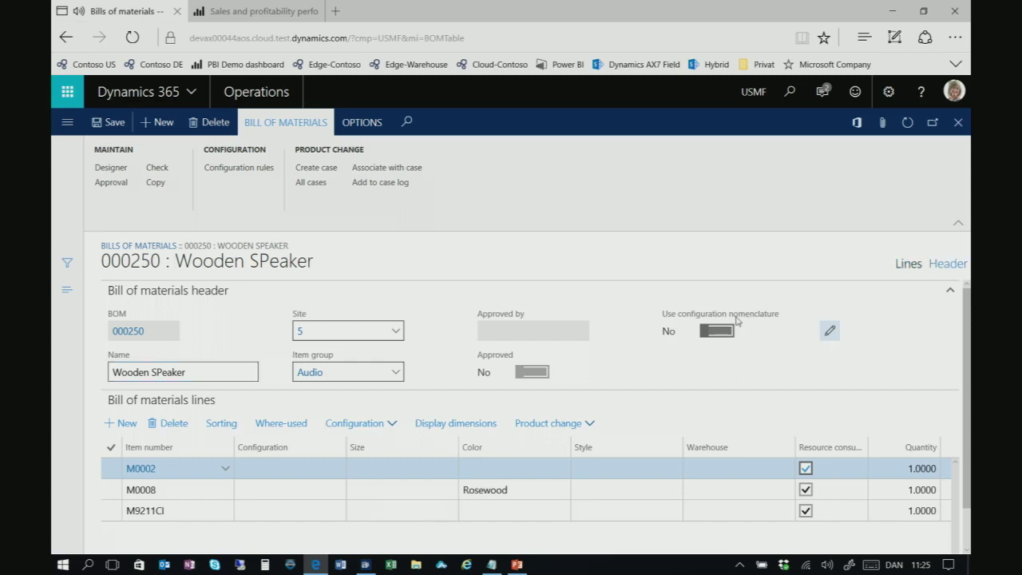
click(227, 444)
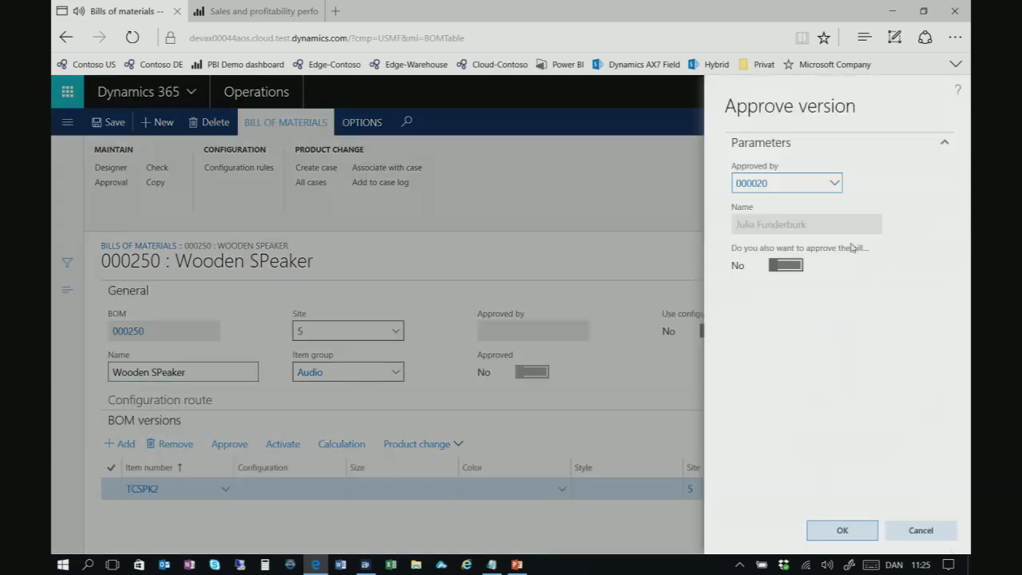
click(785, 265)
click(811, 533)
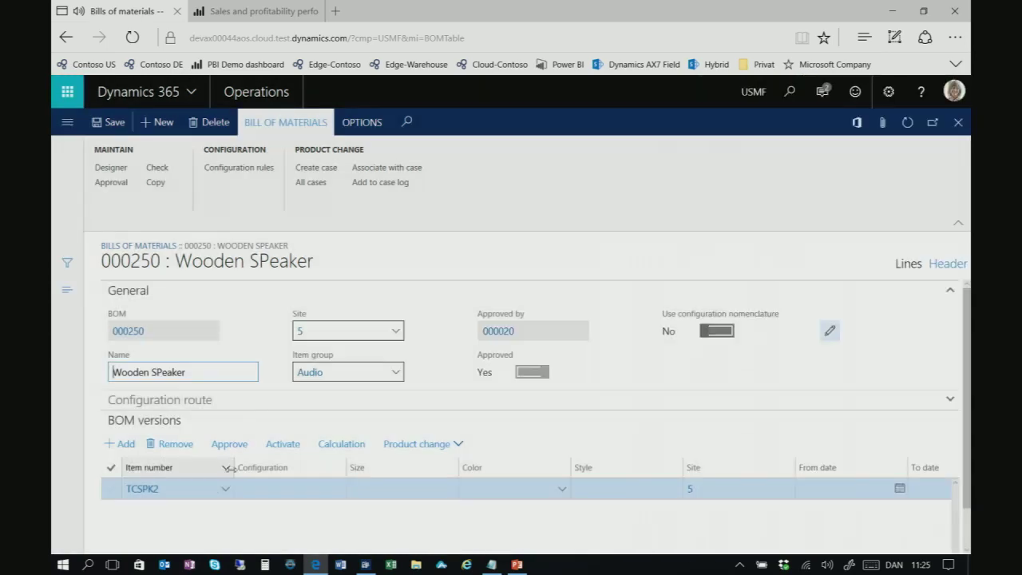
click(272, 446)
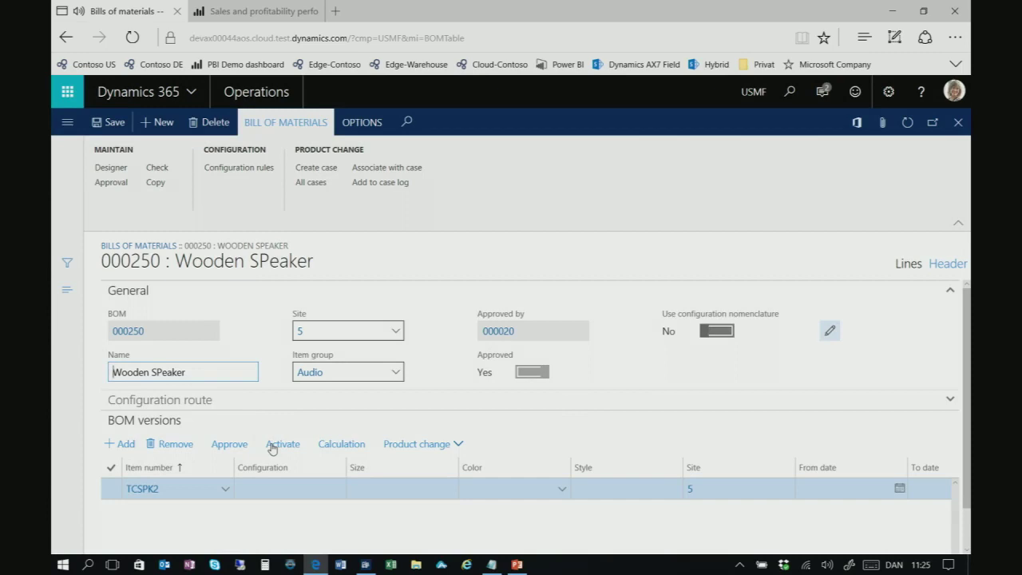
key(Escape)
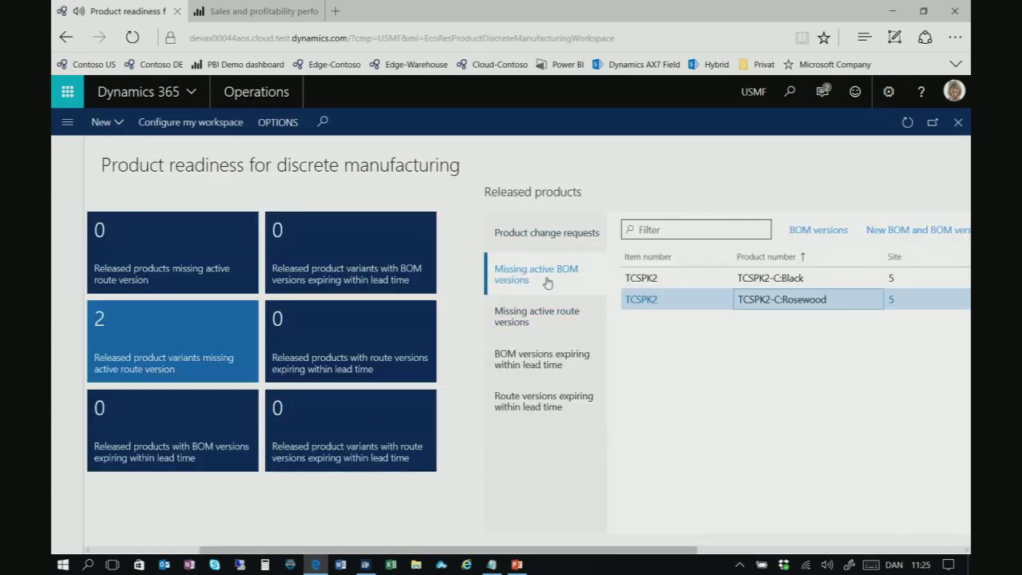
From variants missing an active route, create route 000173 'Wooden Speaker Route' at site 5
click(542, 316)
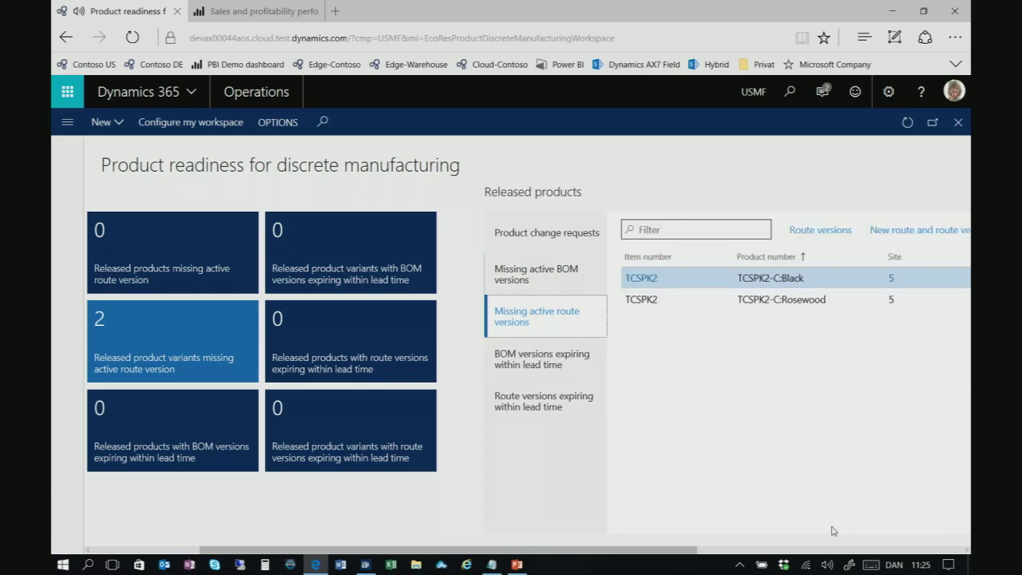
click(936, 231)
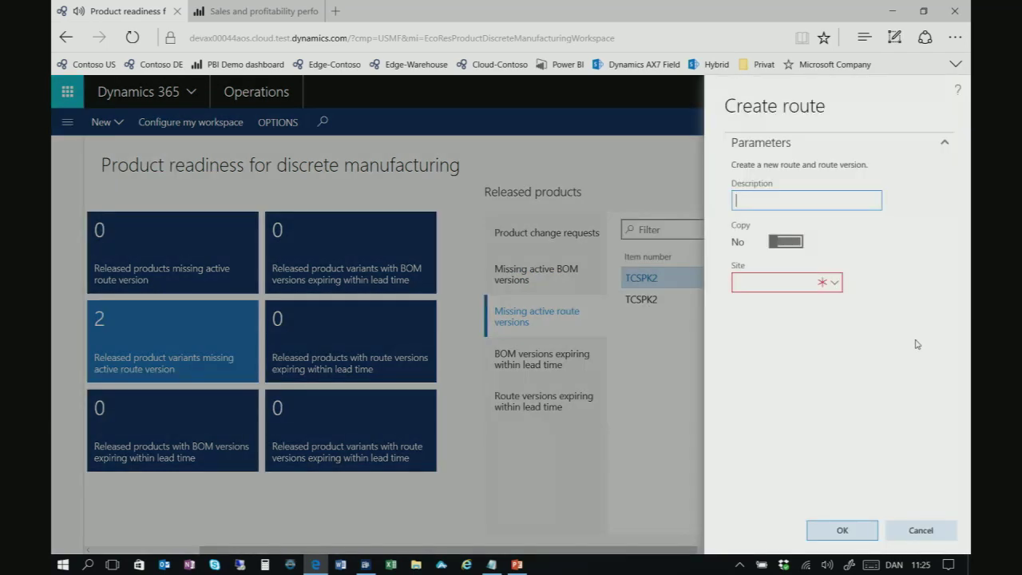
text(Wooden Speaker Route)
key(Tab)
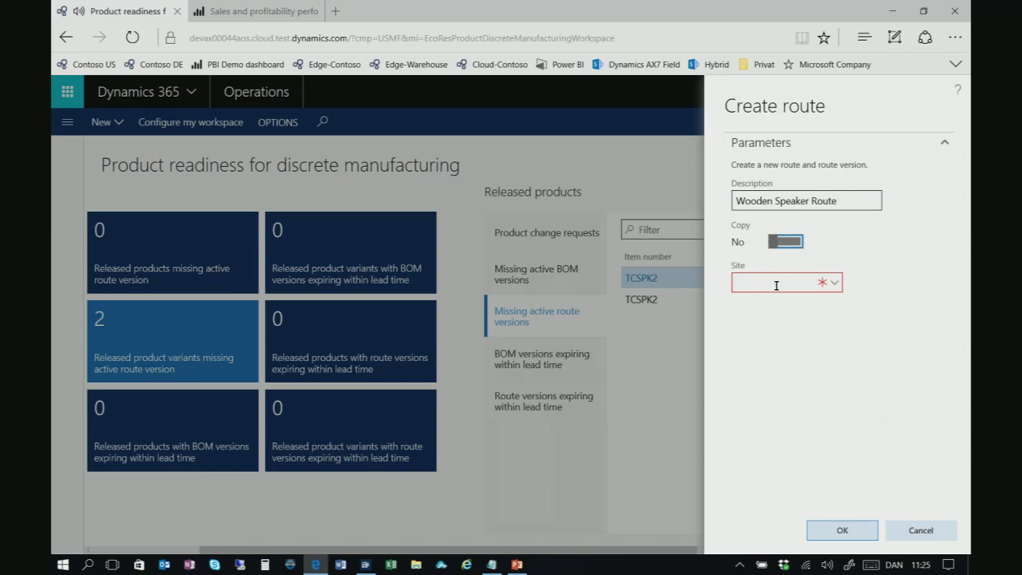
click(775, 285)
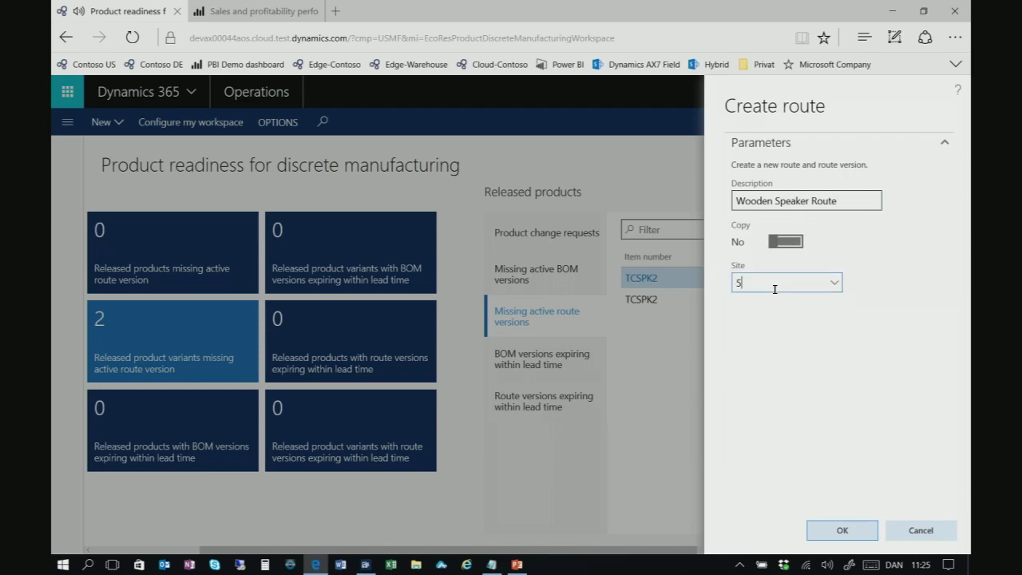
click(842, 530)
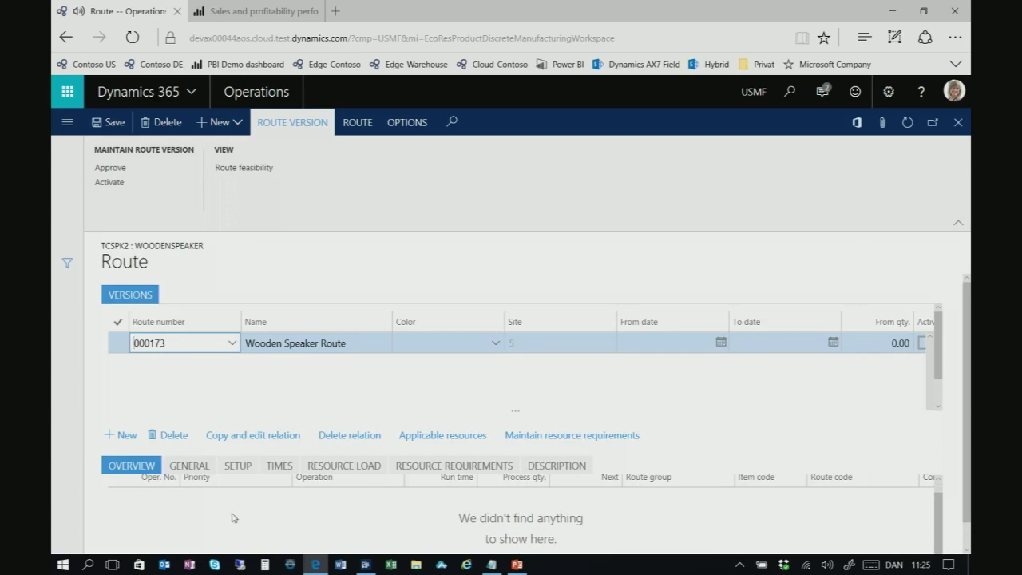
Add a draft operation line and inspect its priority choices, keeping Primary
click(121, 435)
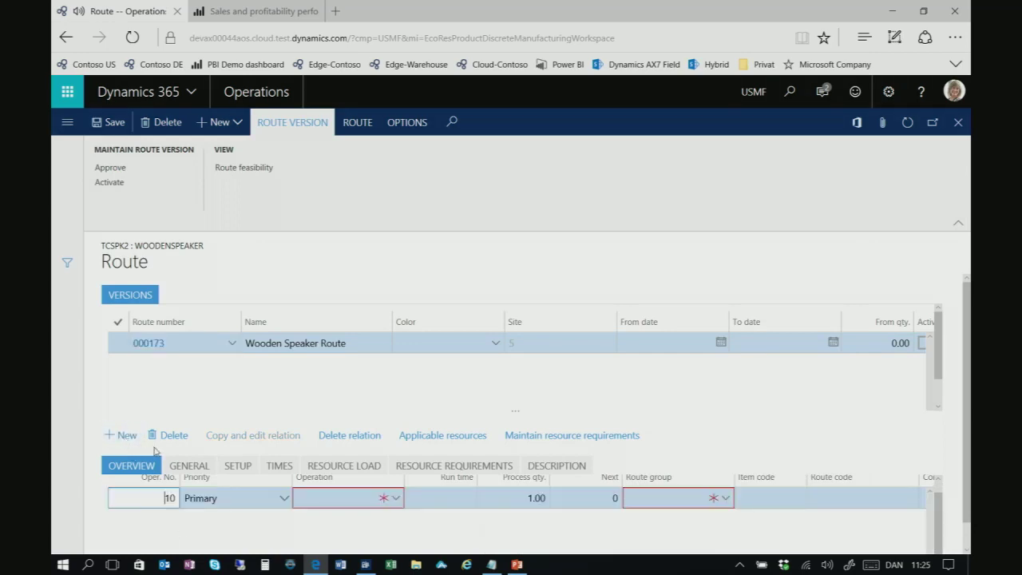
click(259, 496)
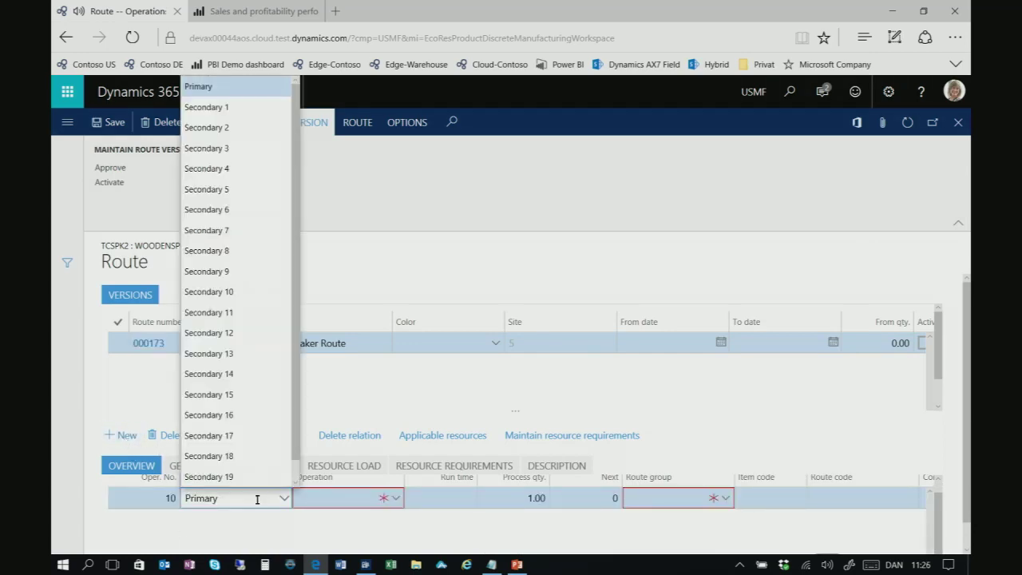
drag(214, 497, 178, 497)
click(239, 497)
drag(240, 496, 177, 498)
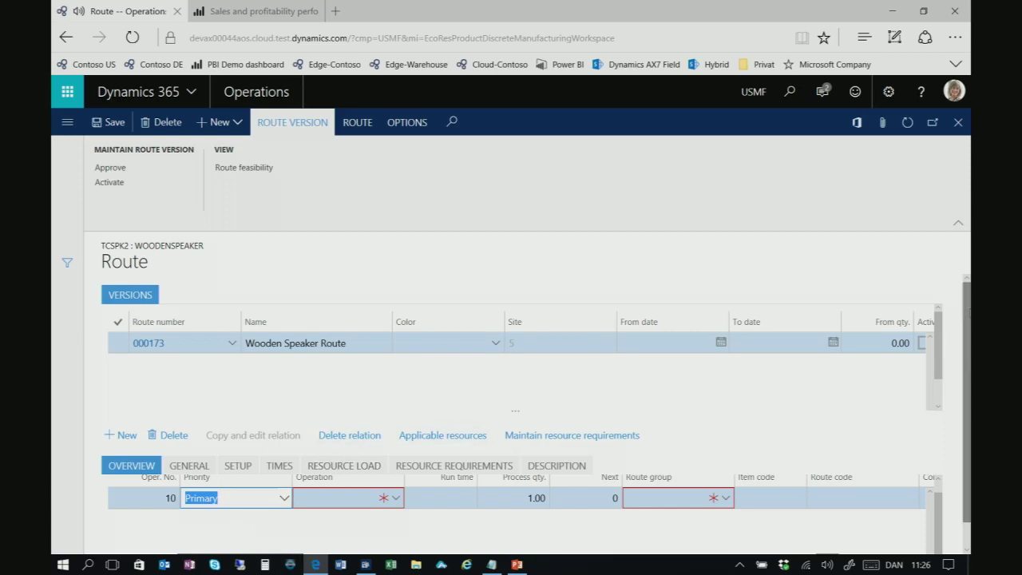
scroll(535, 414, down, 1)
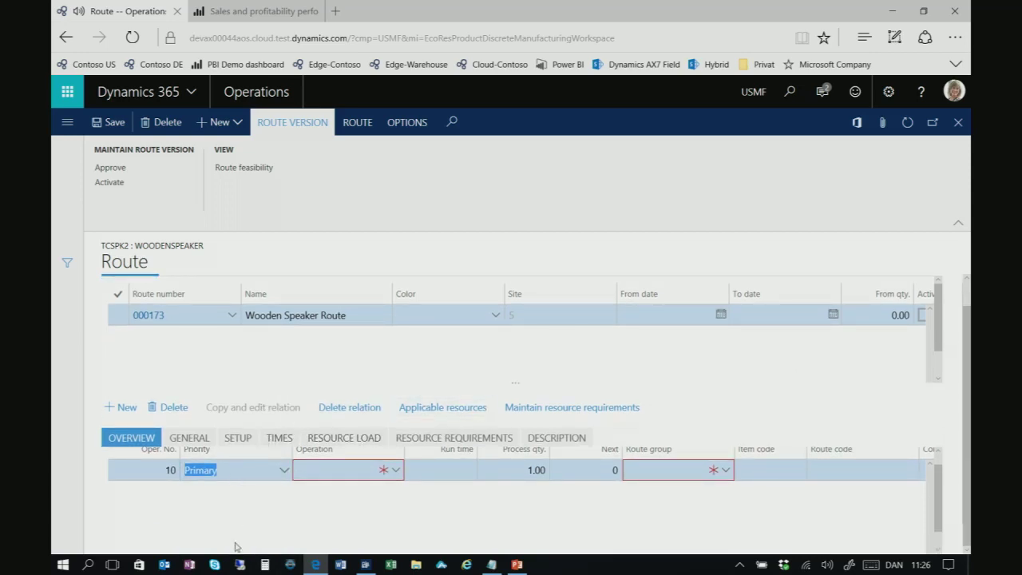
click(165, 471)
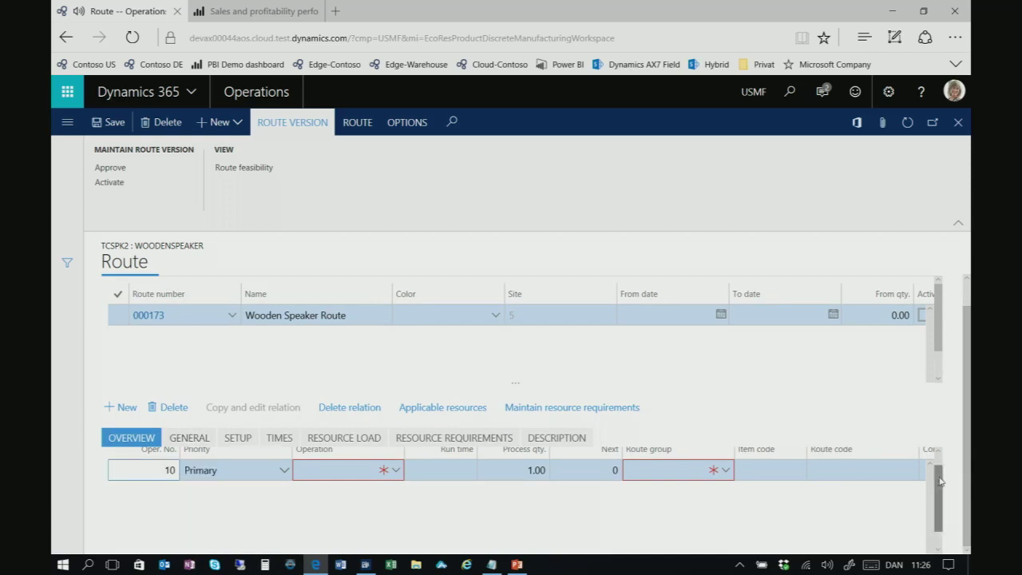
scroll(940, 483, up, 1)
click(151, 485)
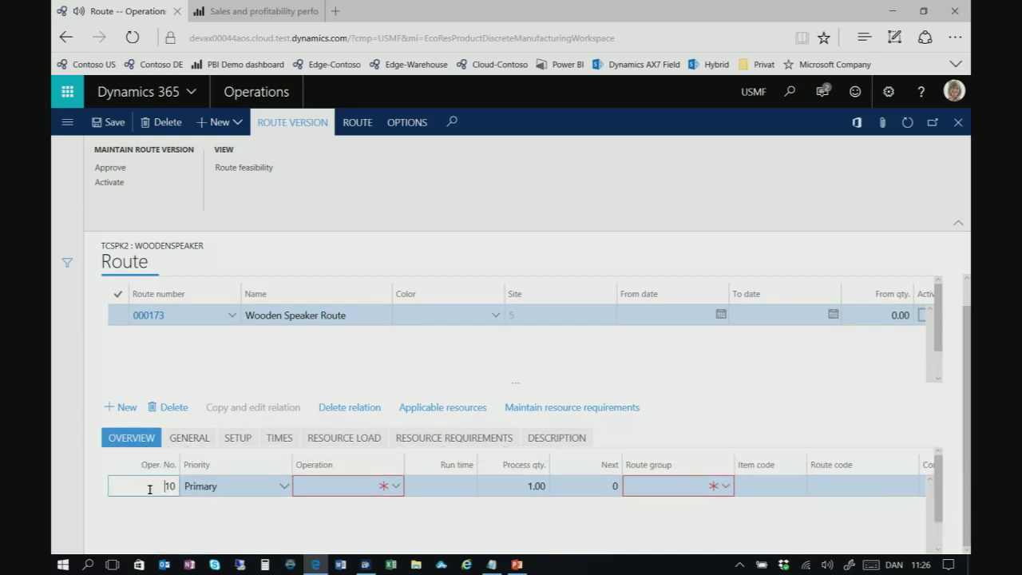
click(283, 486)
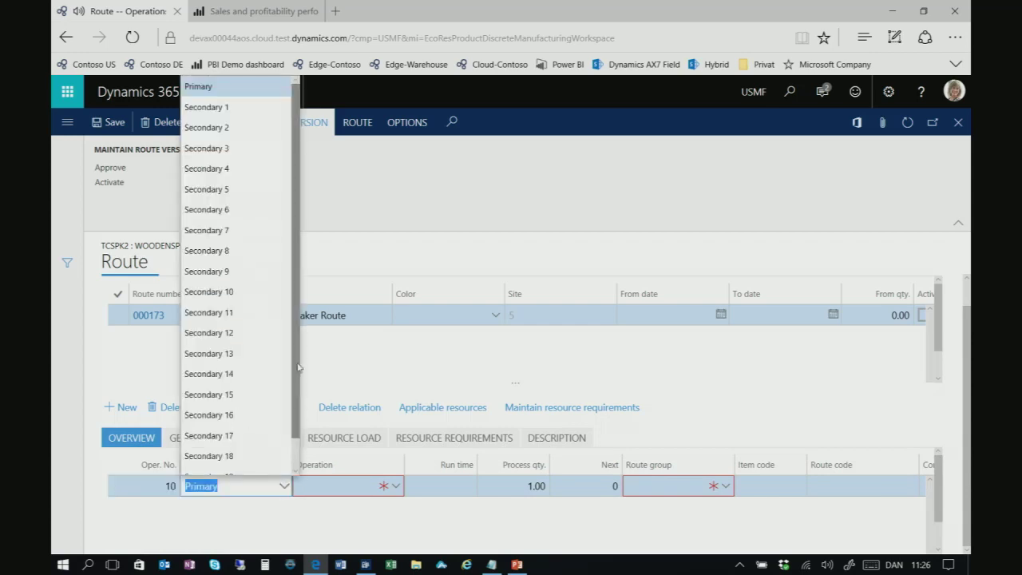
scroll(295, 391, down, 1)
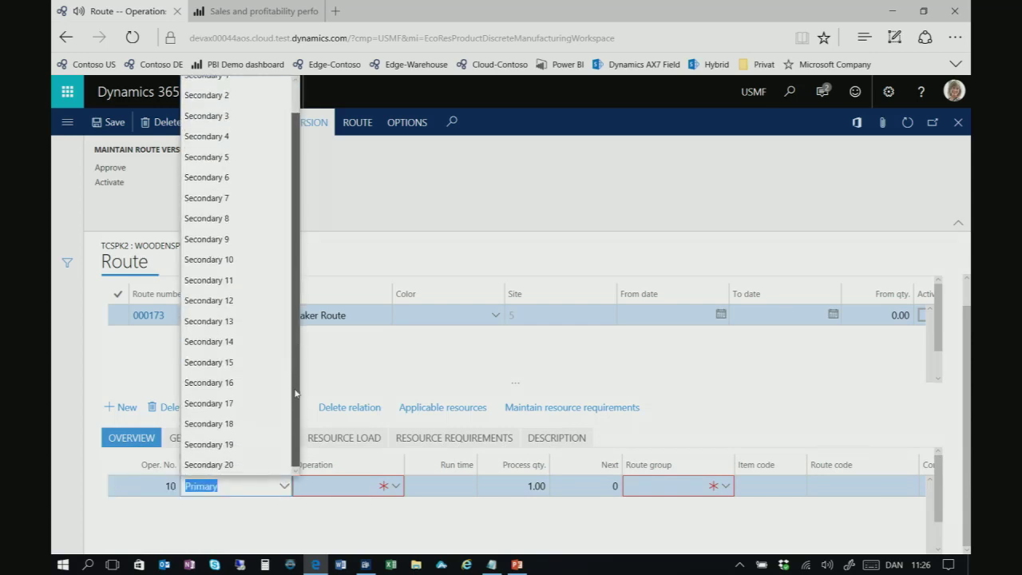
scroll(295, 391, up, 1)
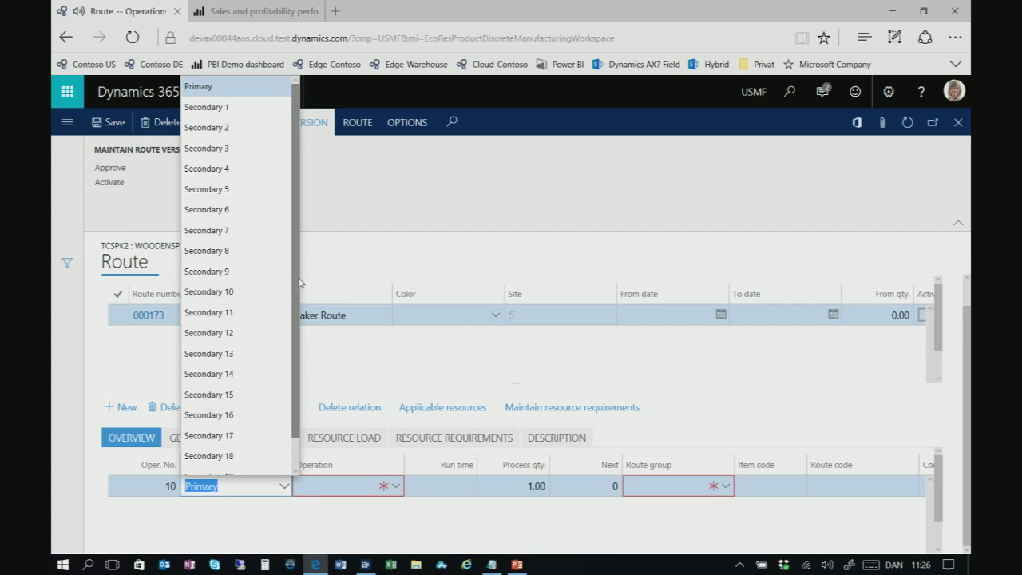
click(302, 284)
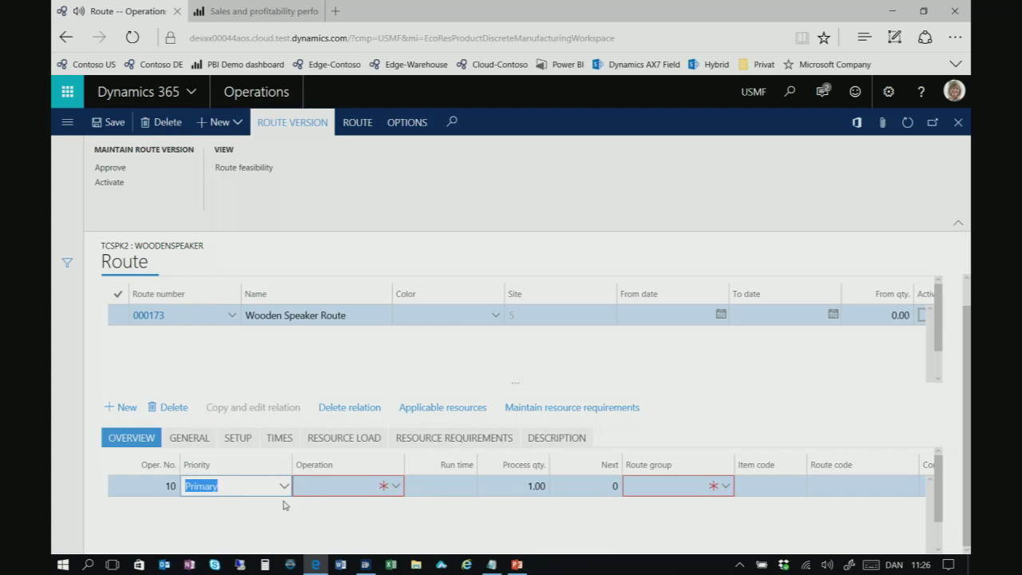
Stay on the route form and delete the unfinished operation line
key(Escape)
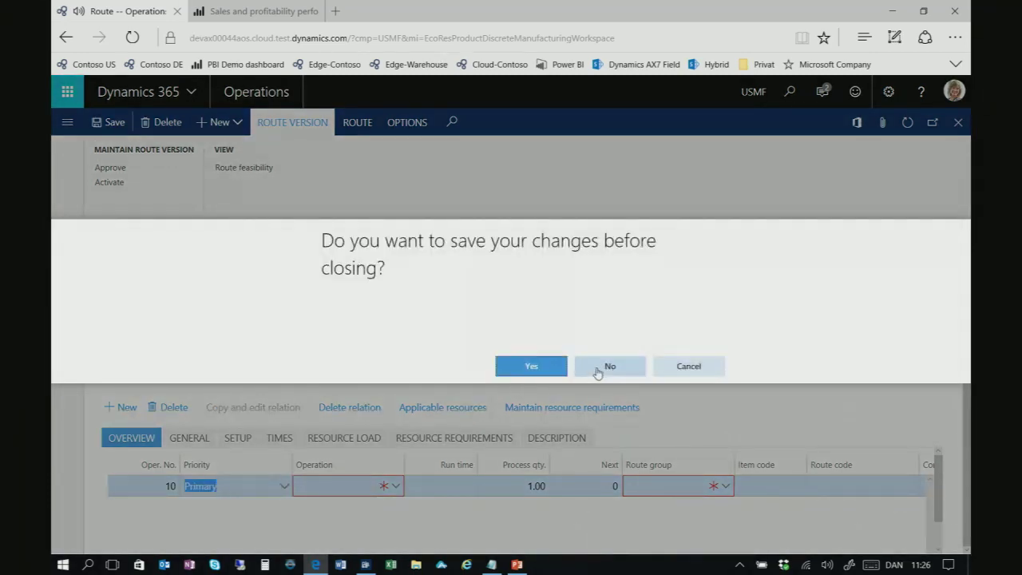
click(673, 372)
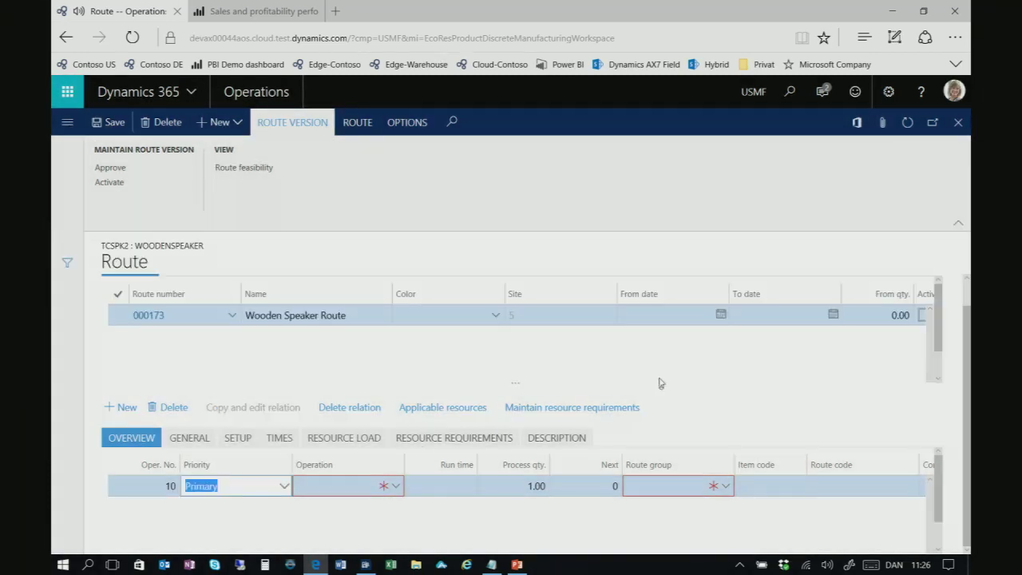
click(164, 407)
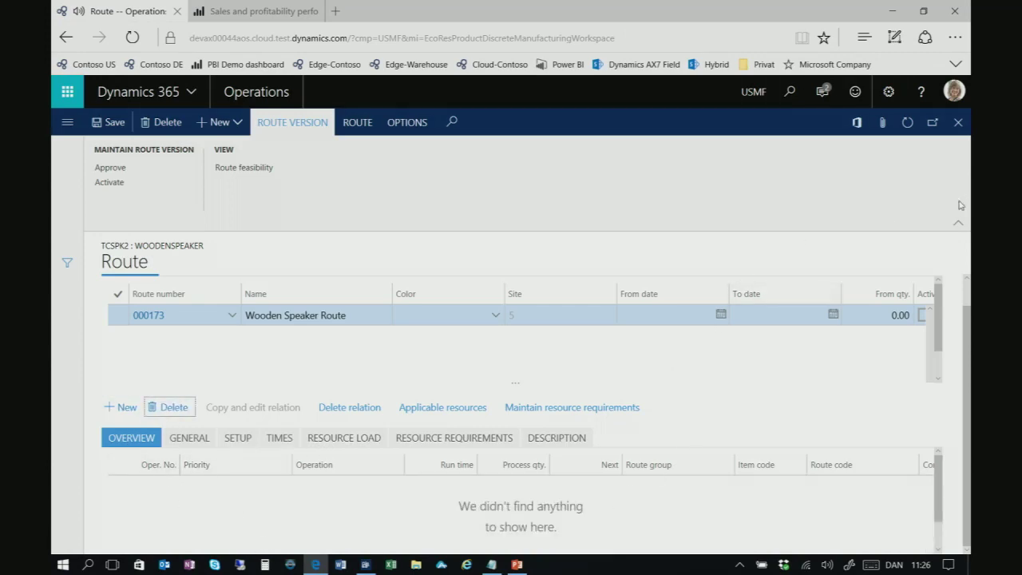
Reduce the browser page zoom to 100%
click(955, 37)
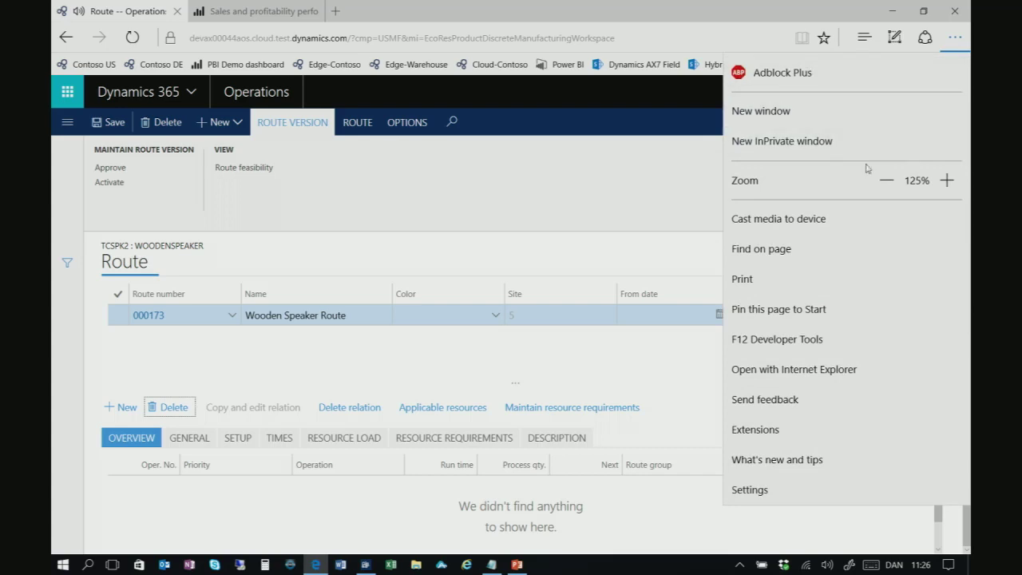
click(887, 180)
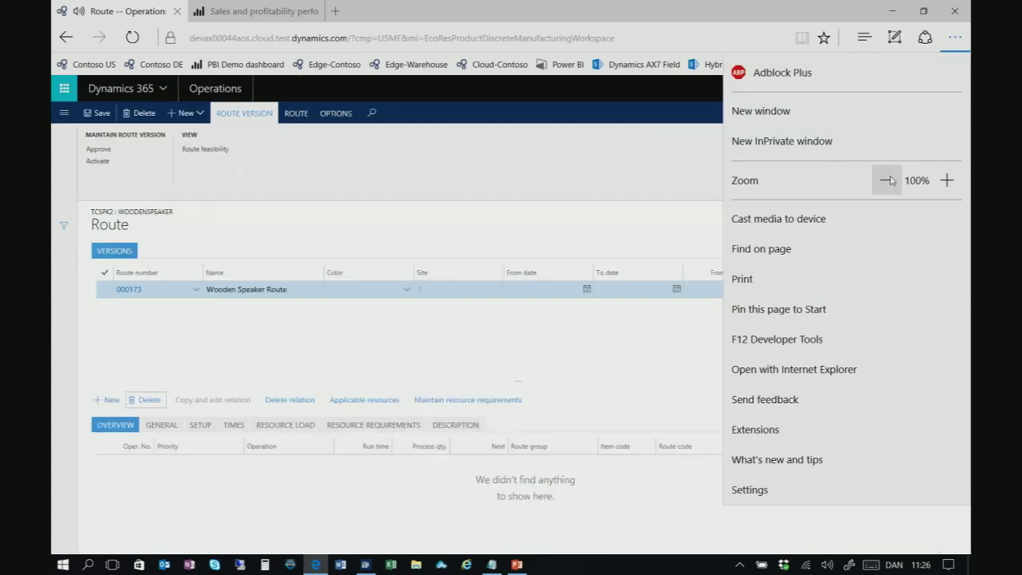
click(199, 518)
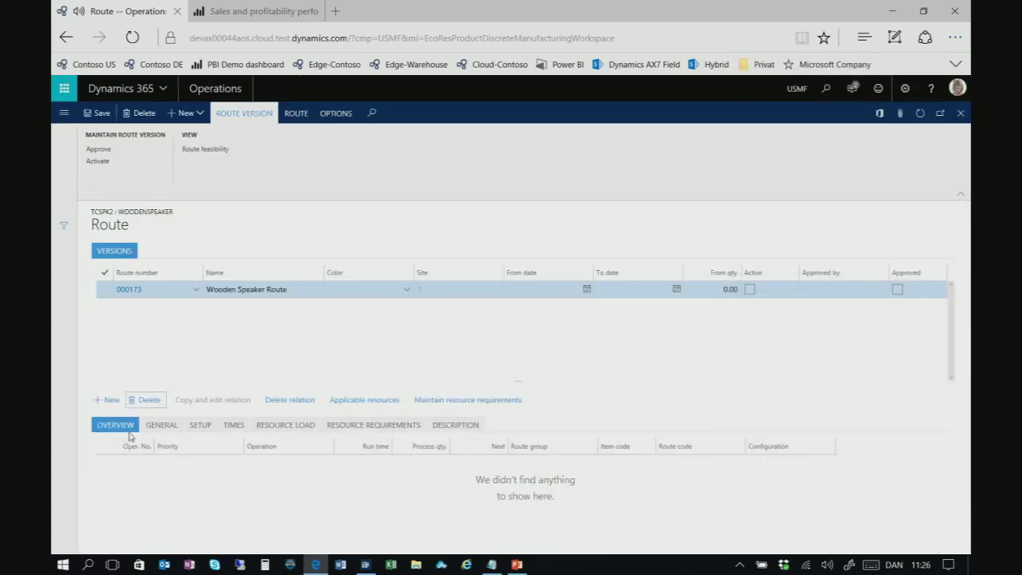
Add operation 10 Assembly with run time 1, process quantity 20 and next operation 20
click(111, 400)
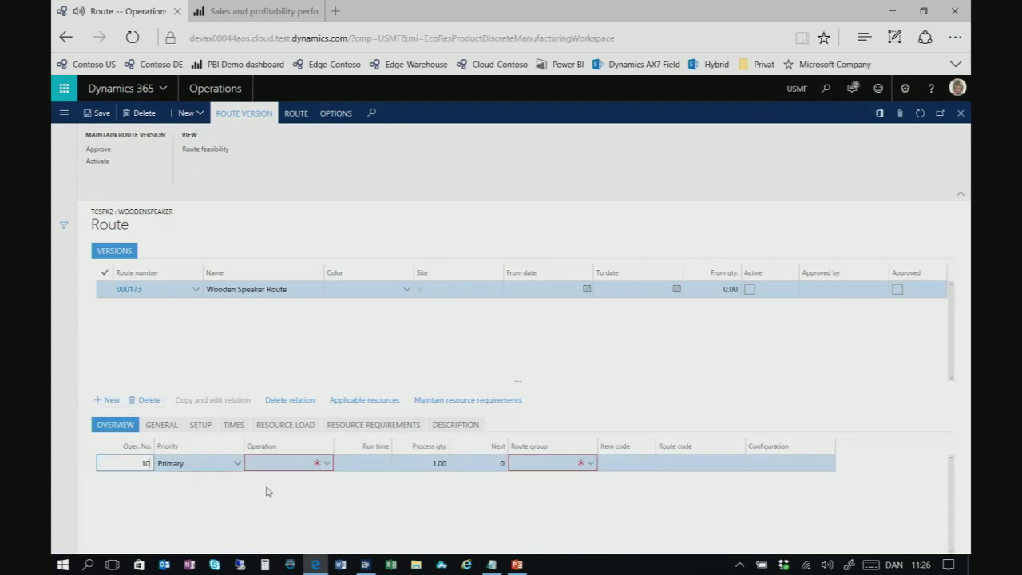
click(302, 464)
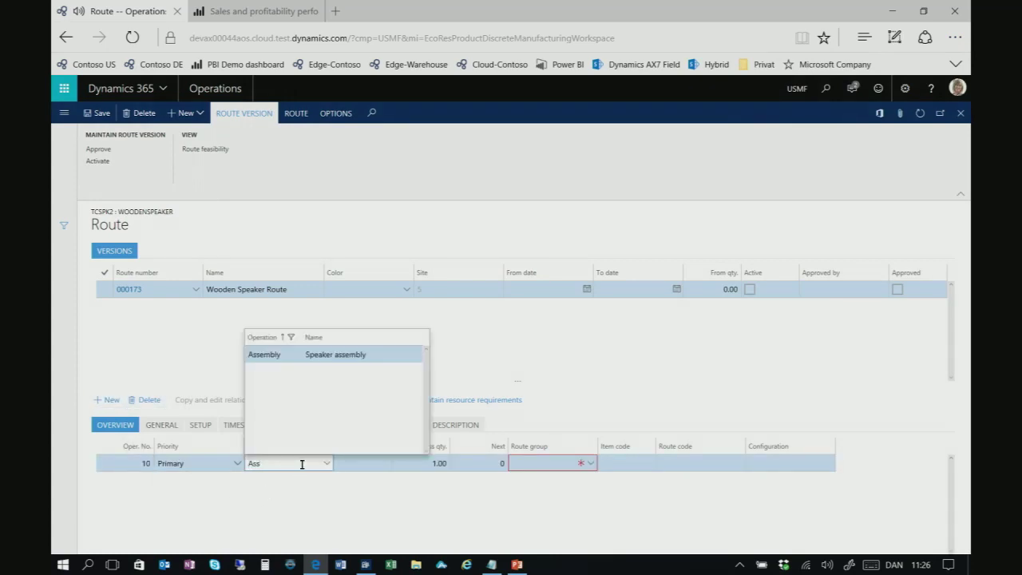
key(Tab)
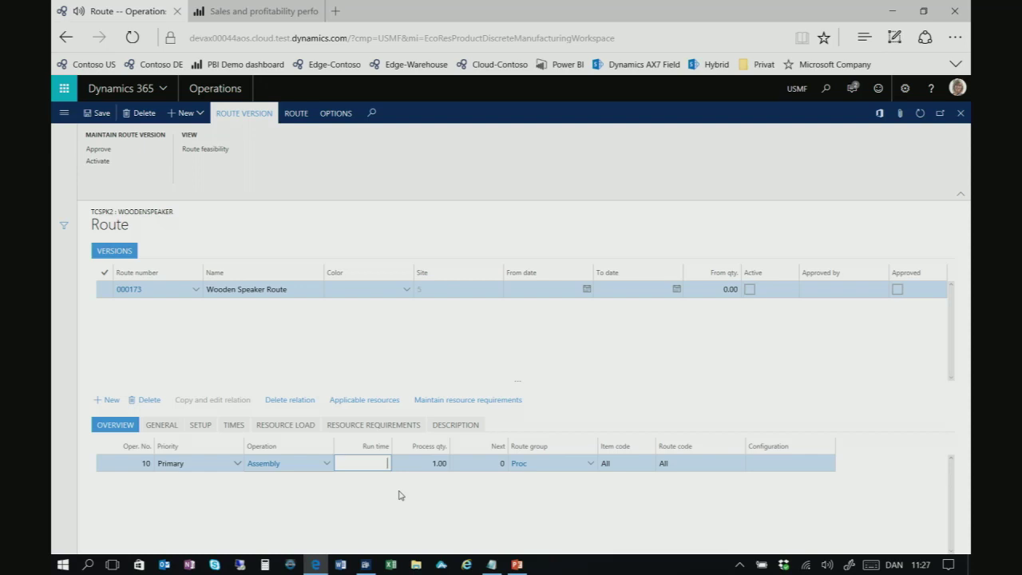
key(Tab)
text(20)
key(Tab)
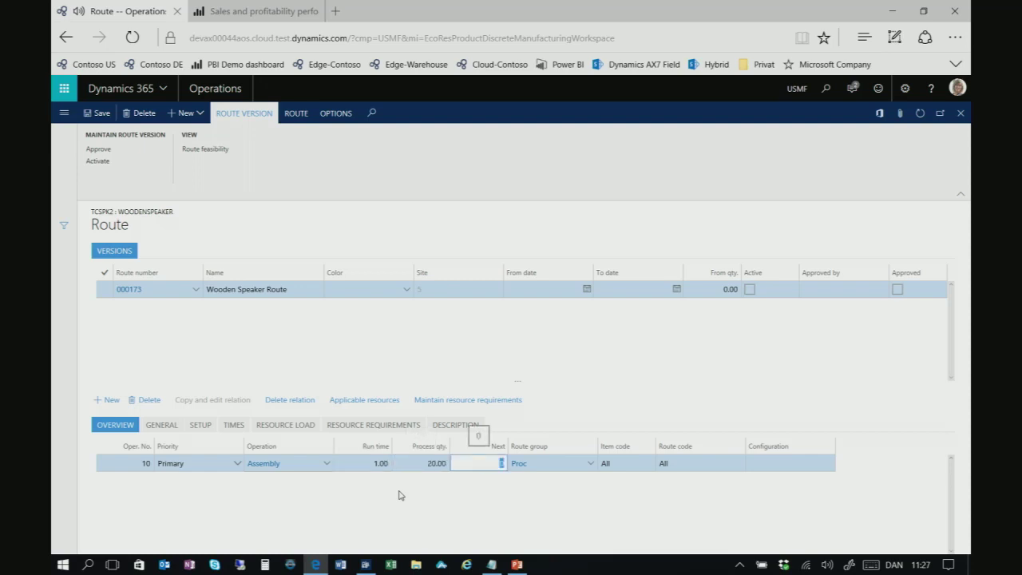
text(20)
Add operation 20 Packing with run time 1, process quantity 50 and next operation 0
click(108, 399)
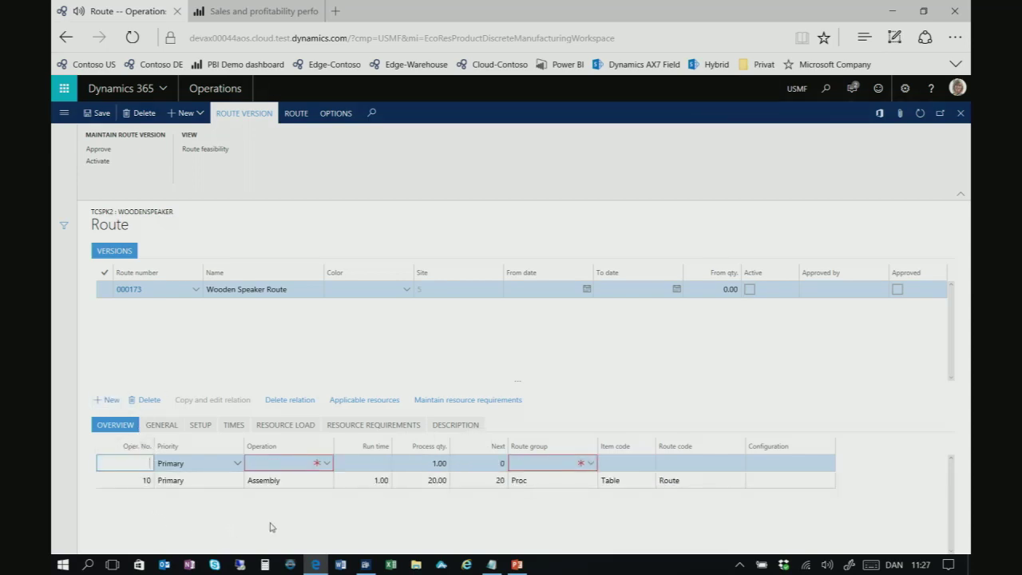
key(Tab)
key(Tab)
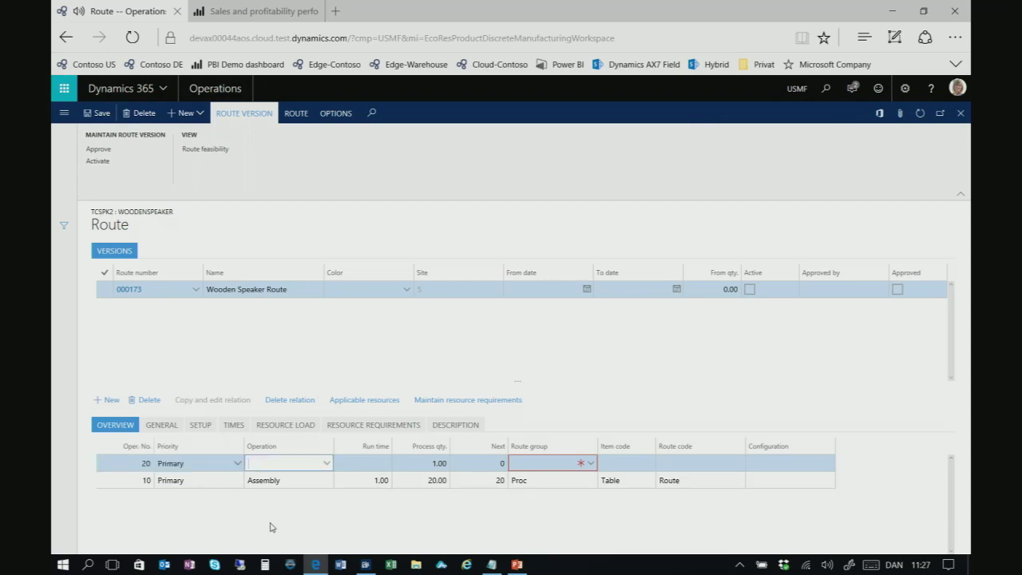
text(Pack)
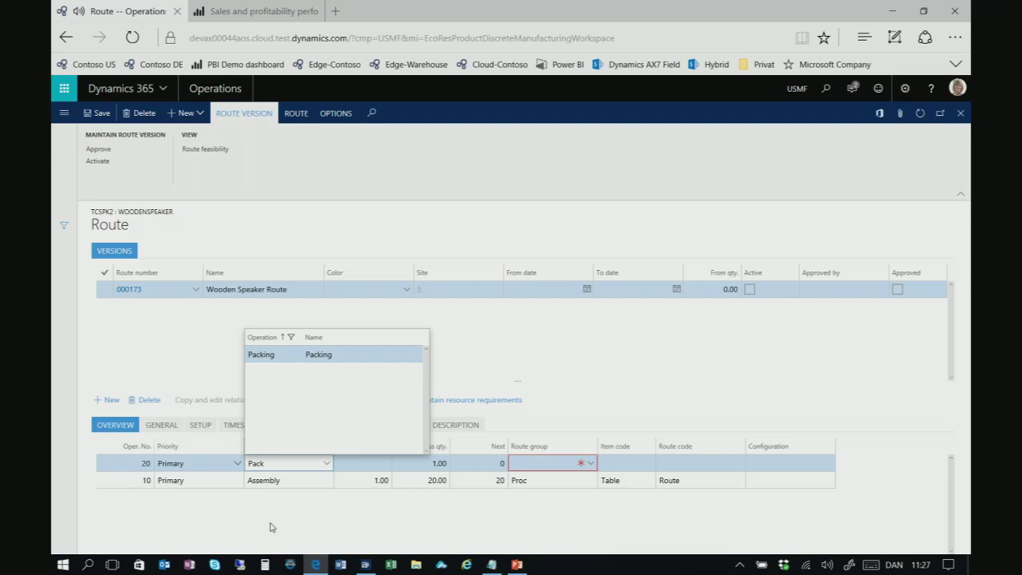
key(Tab)
key(Tab)
key(Tab)
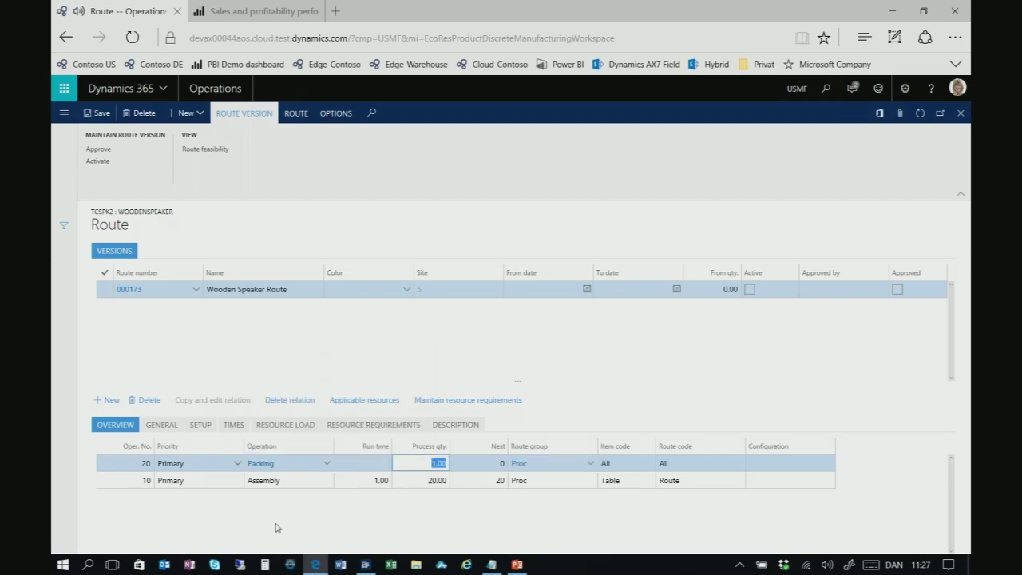
key(Tab)
key(Tab)
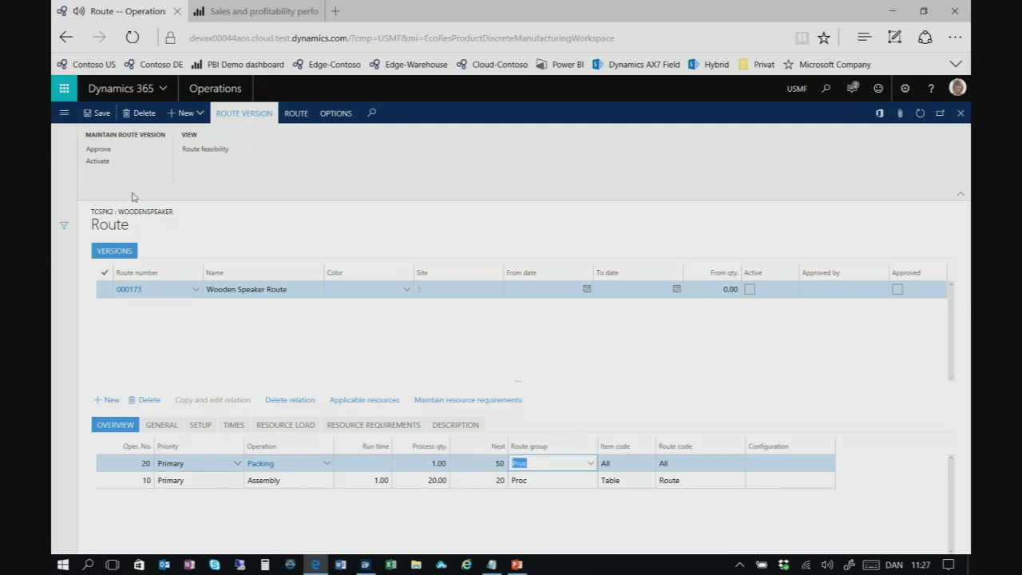
click(368, 464)
text(1)
key(Tab)
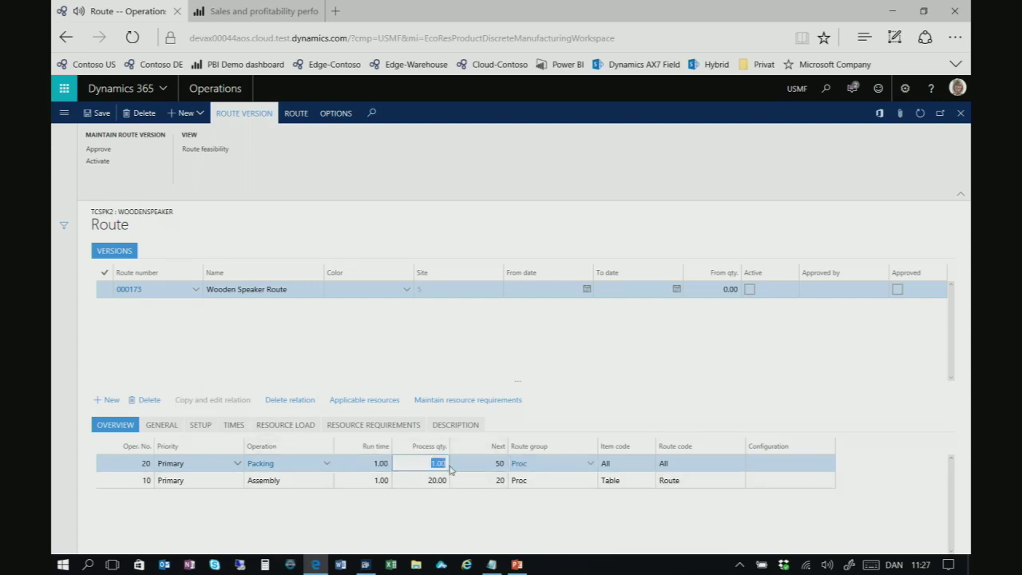
text(50)
key(Tab)
text(0)
key(Tab)
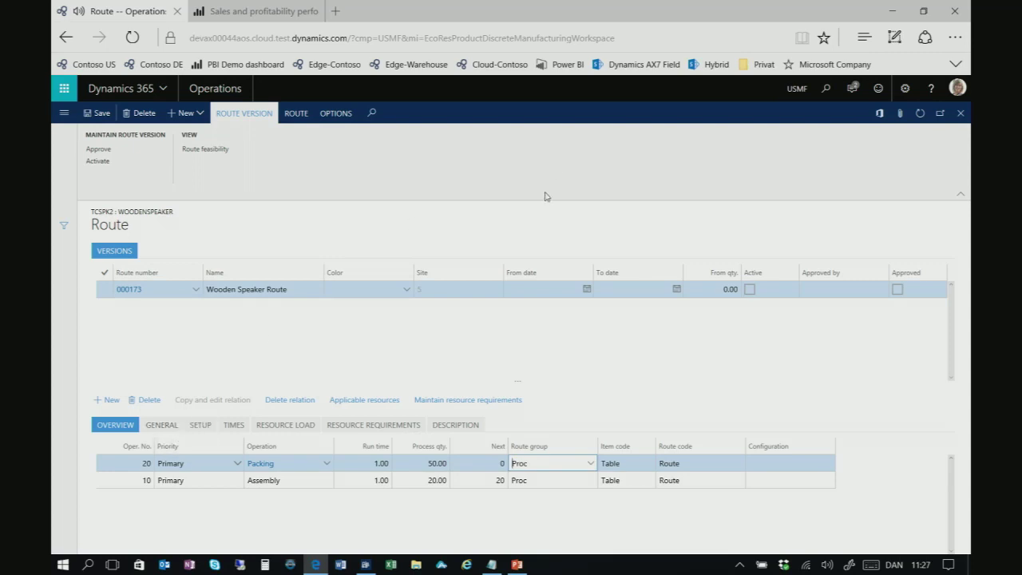
Set the browser page zoom back to 125%
click(954, 37)
click(946, 180)
click(284, 399)
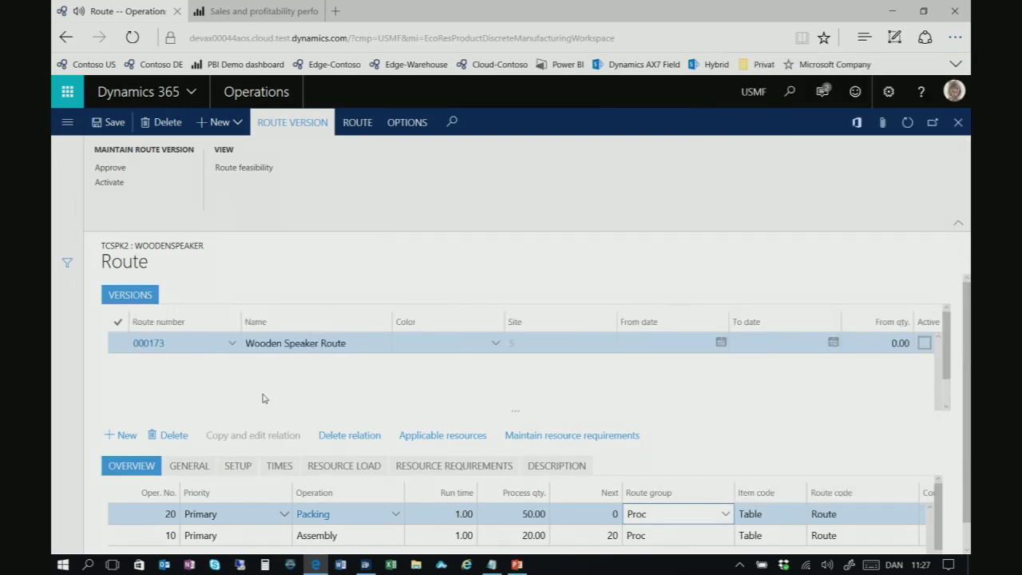
Approve route version 000173 and then activate it
click(110, 168)
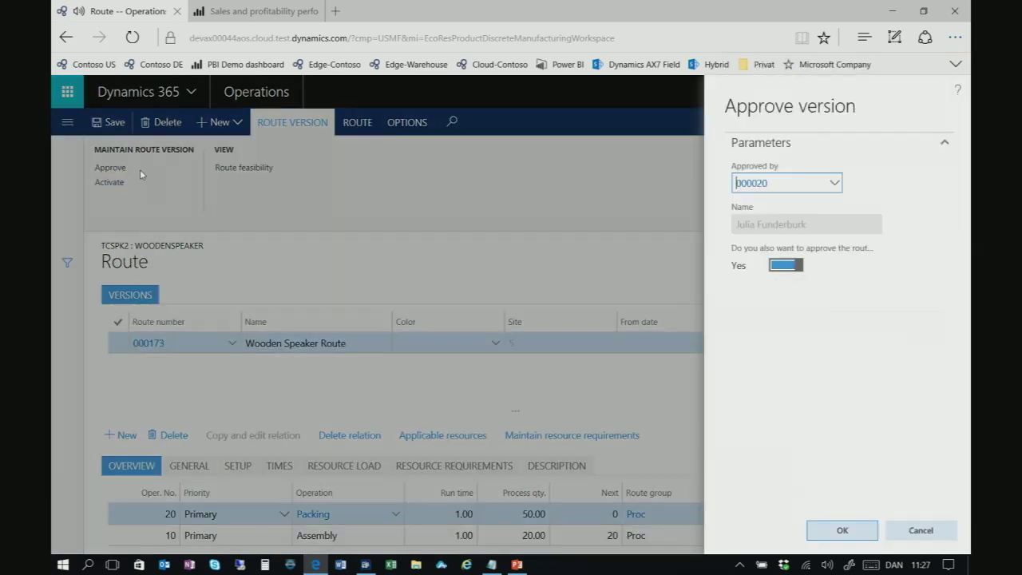
click(840, 531)
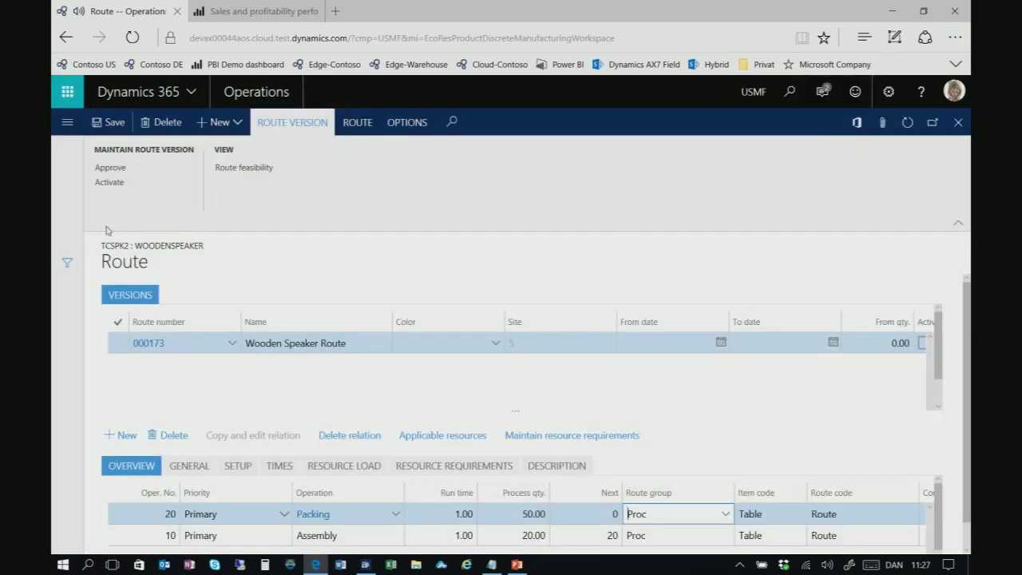
click(108, 183)
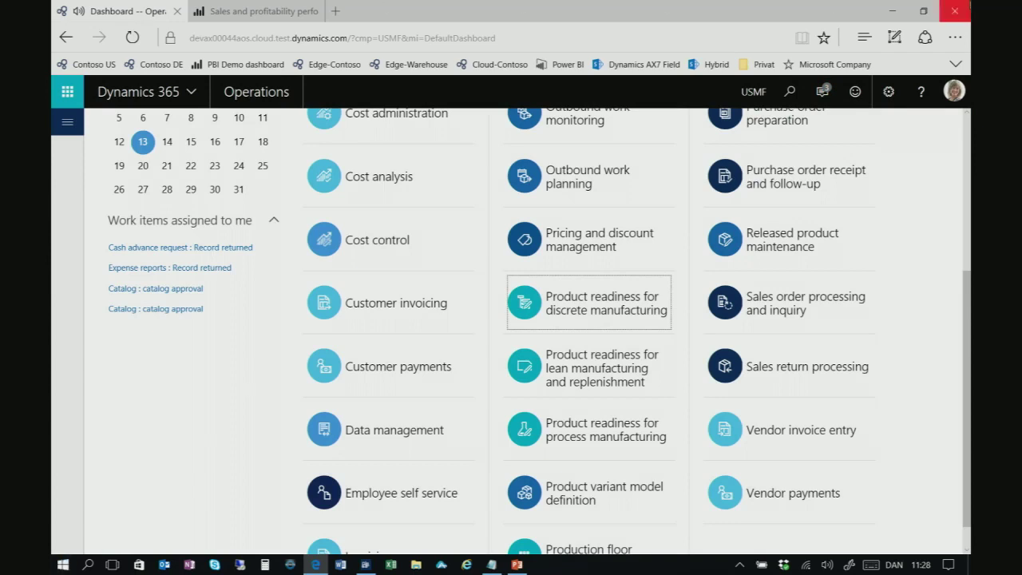
In Sales order processing, create a new sales order with customer account Cave Wholesales
click(785, 321)
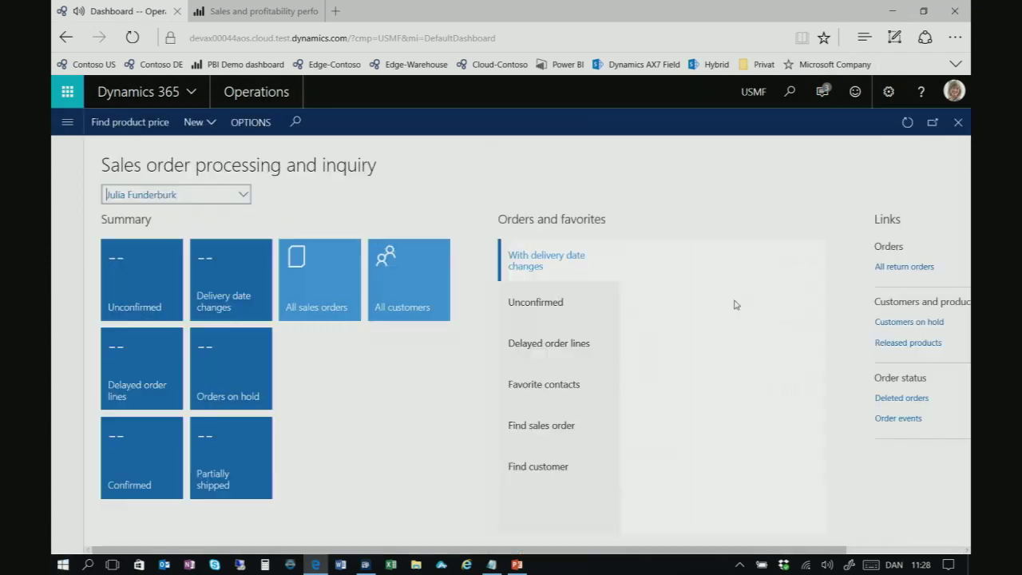
click(198, 123)
click(205, 149)
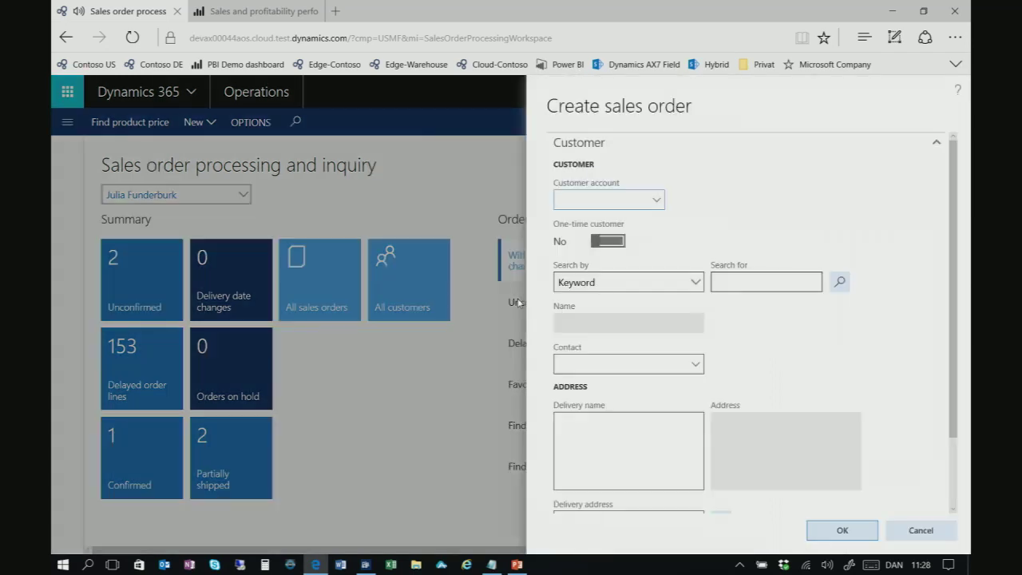
text(Cave)
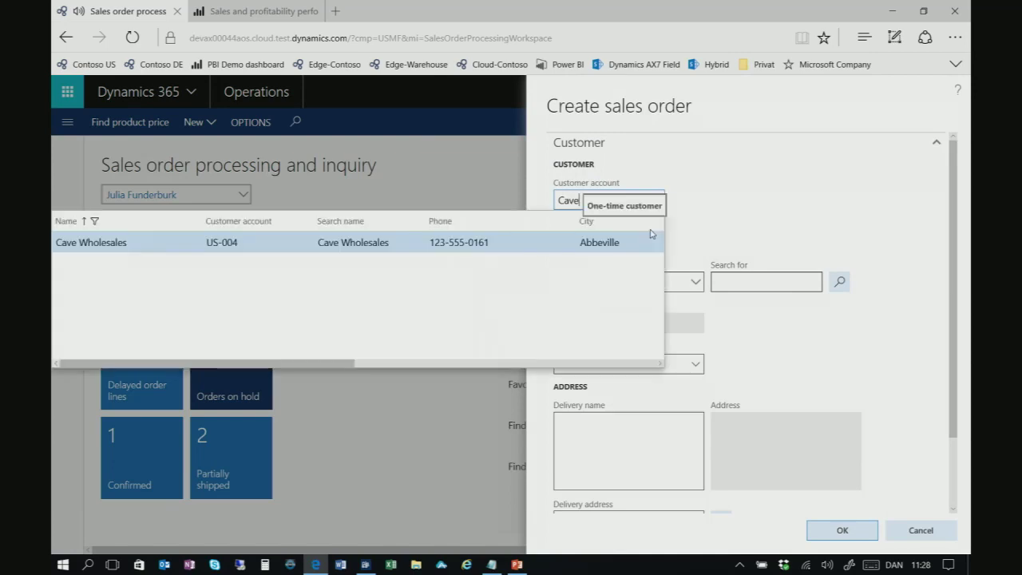
click(99, 243)
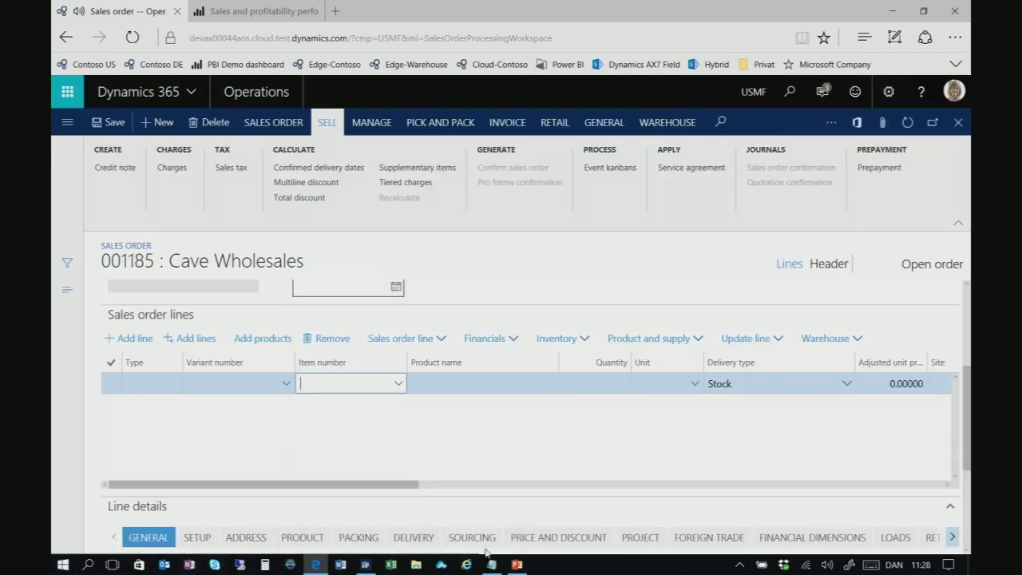
Order 100 ea of item TCSPK2 Rosewood on the line, save, and return to the dashboard
text(osewood)
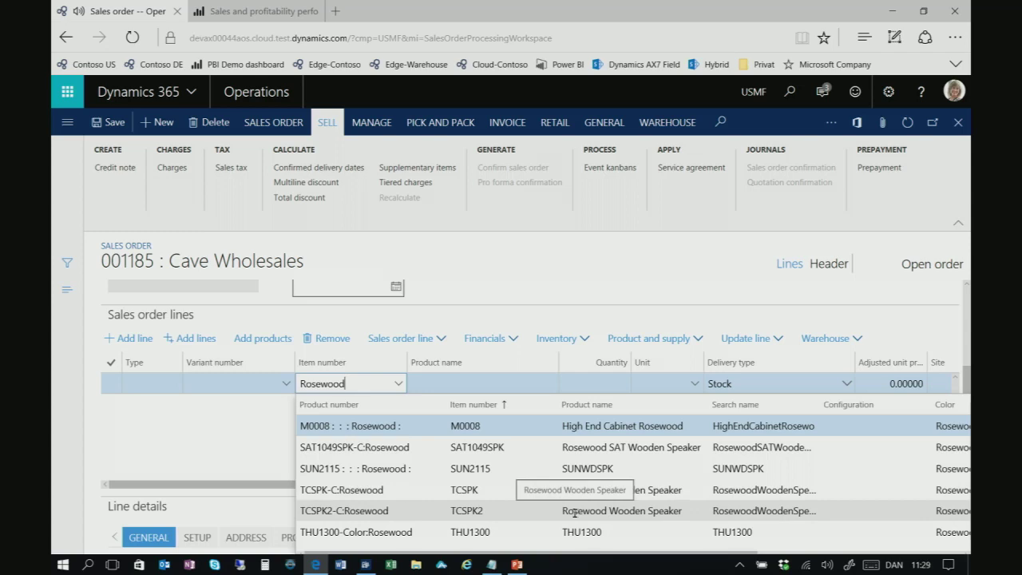
click(418, 510)
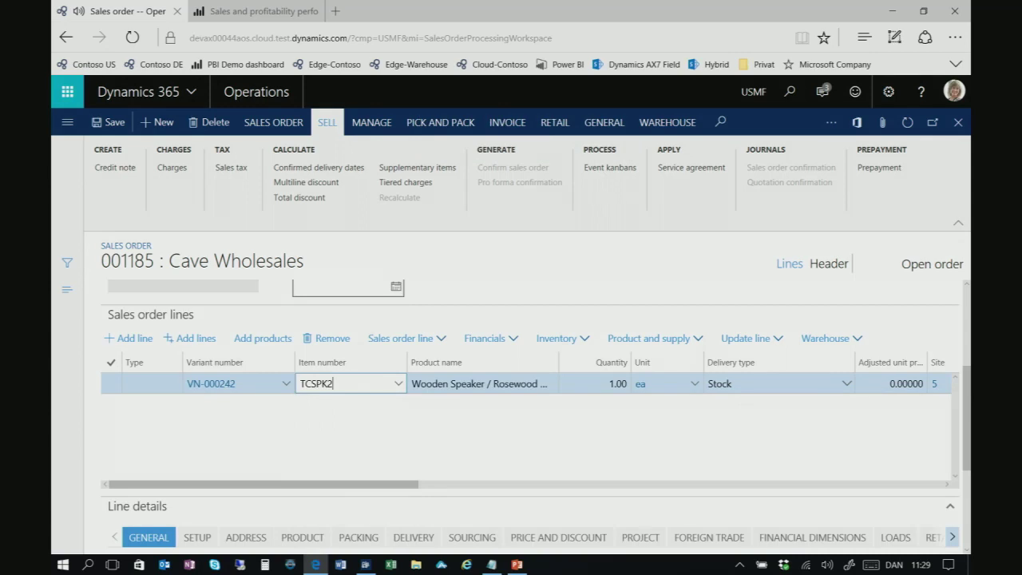
click(651, 383)
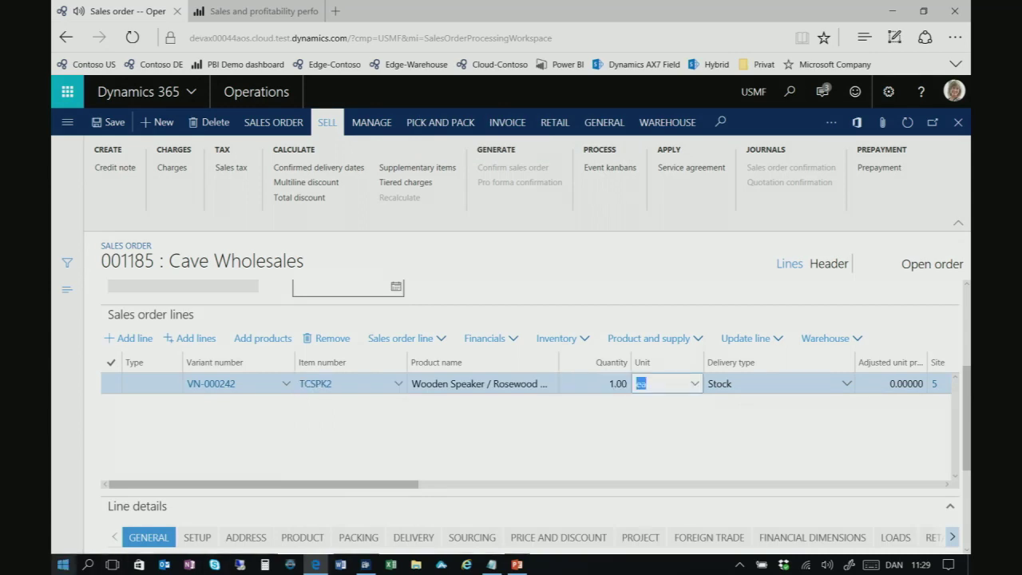
click(595, 383)
text(1)
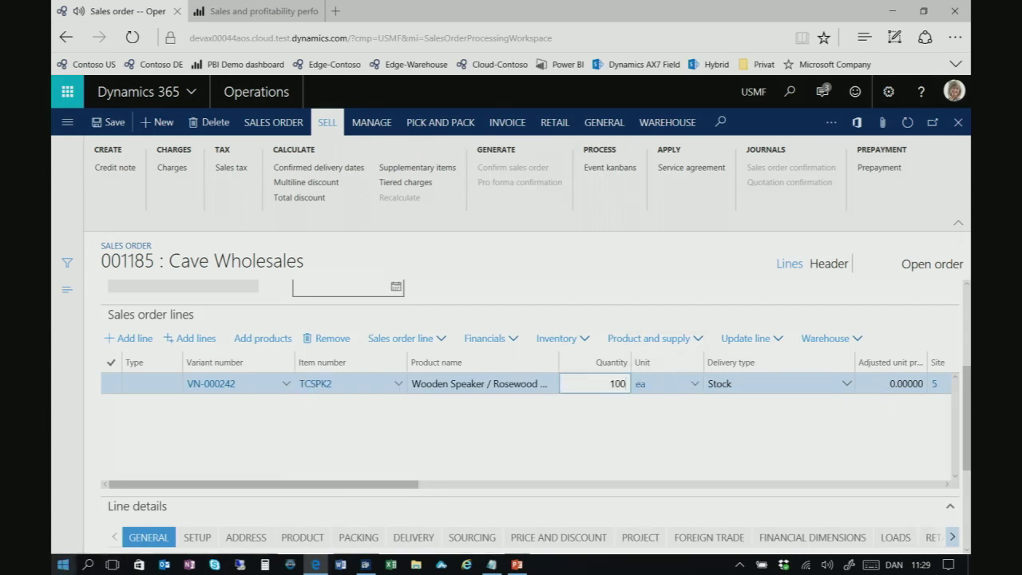
key(Tab)
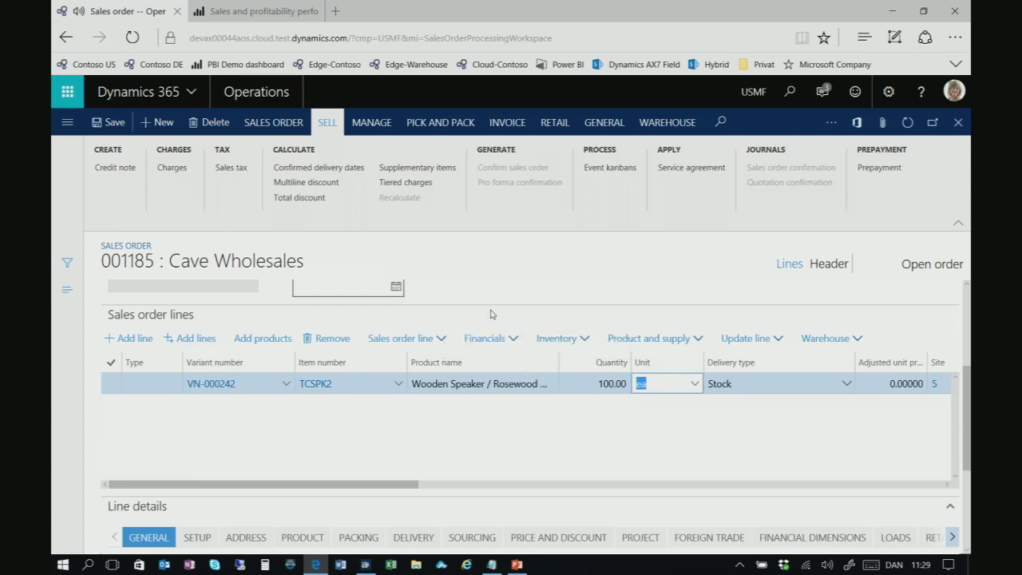
click(405, 168)
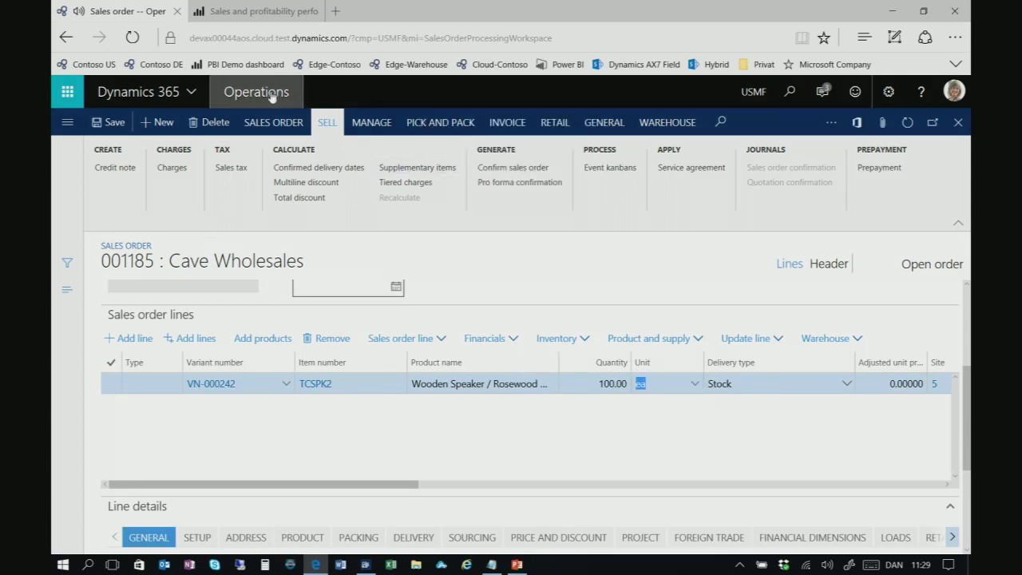
key(alt+Left)
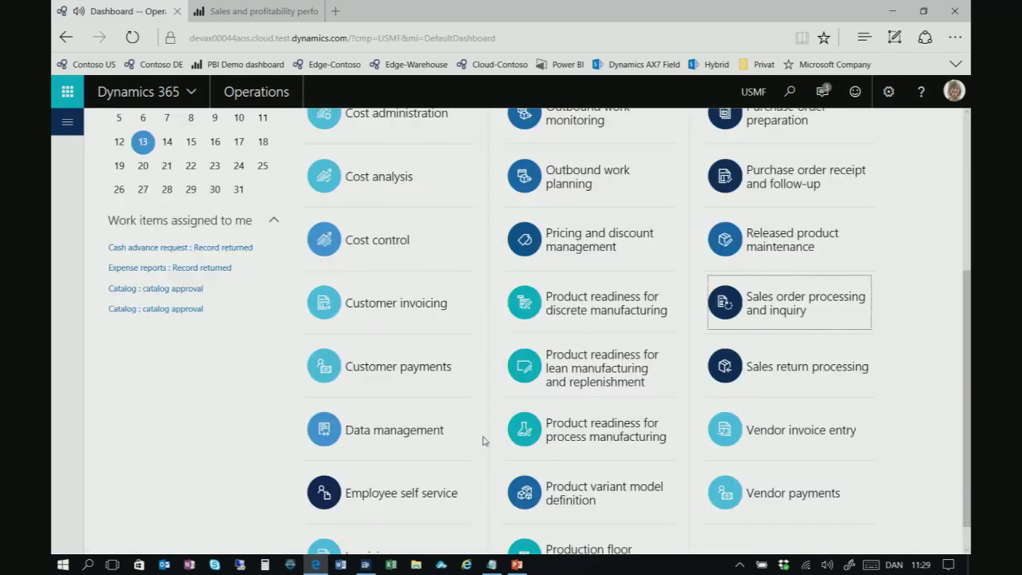
From the Master planning workspace, run master planning for plan DynPlan
scroll(489, 436, up, 3)
click(547, 260)
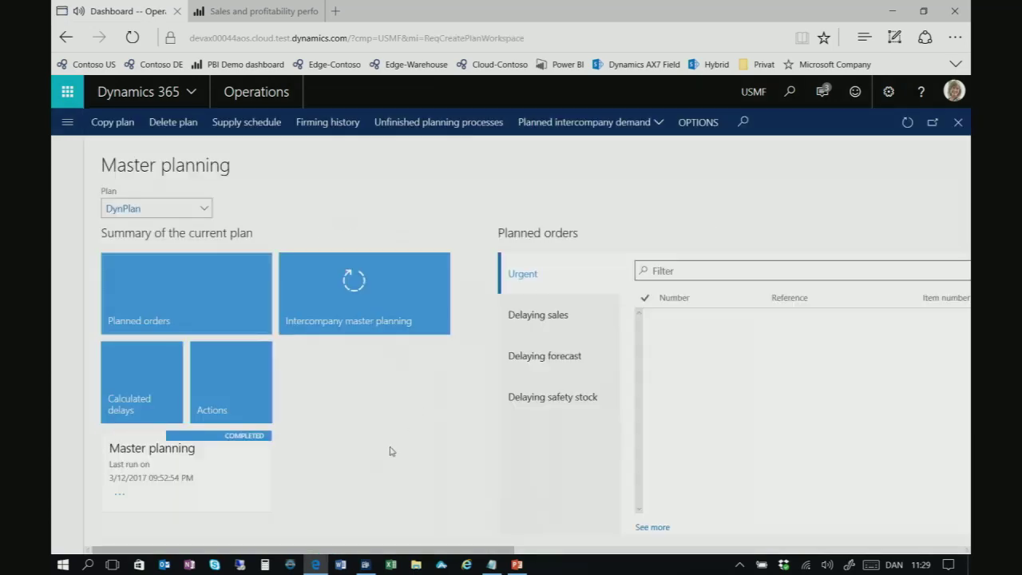
click(134, 492)
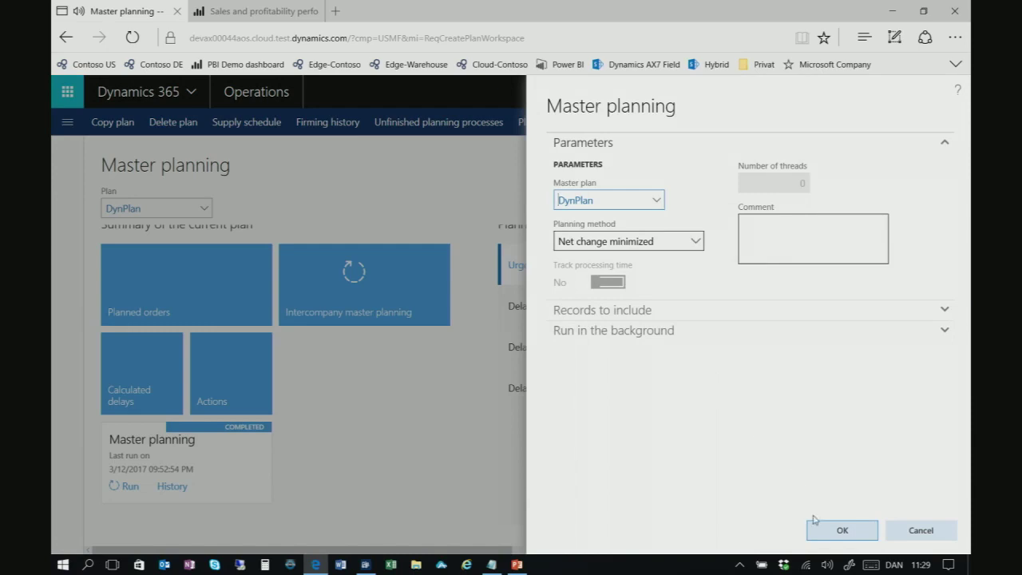
click(827, 533)
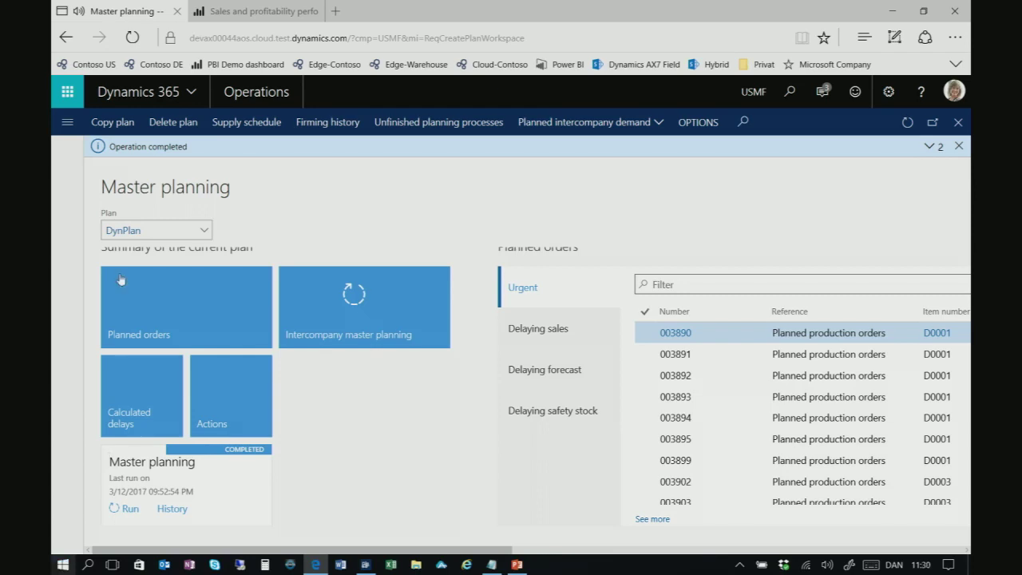
Filter planned orders to item numbers matching 'TC' and reduce browser zoom to 100%
scroll(648, 378, up, 1)
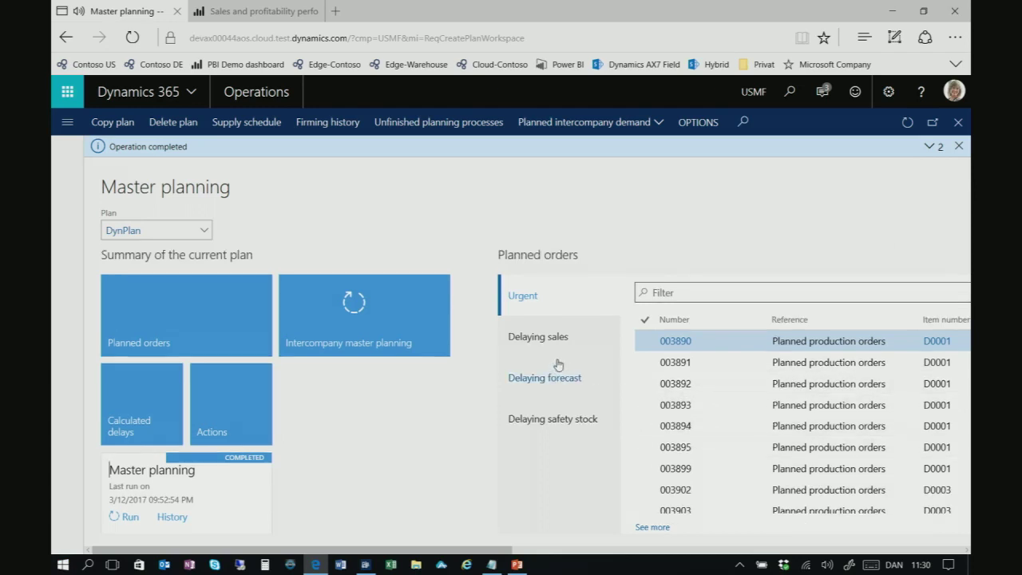
click(719, 291)
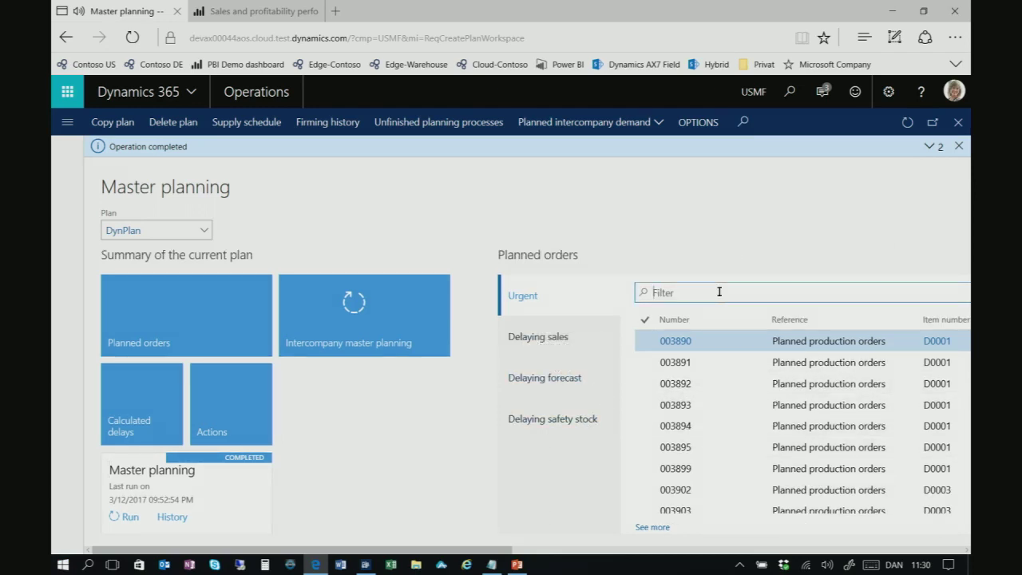
text(TC)
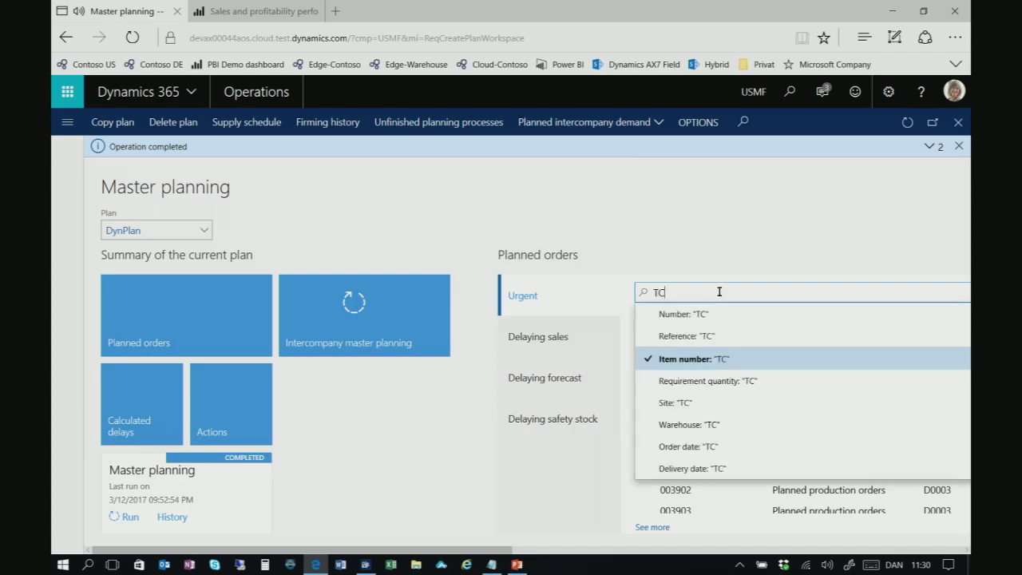
key(Return)
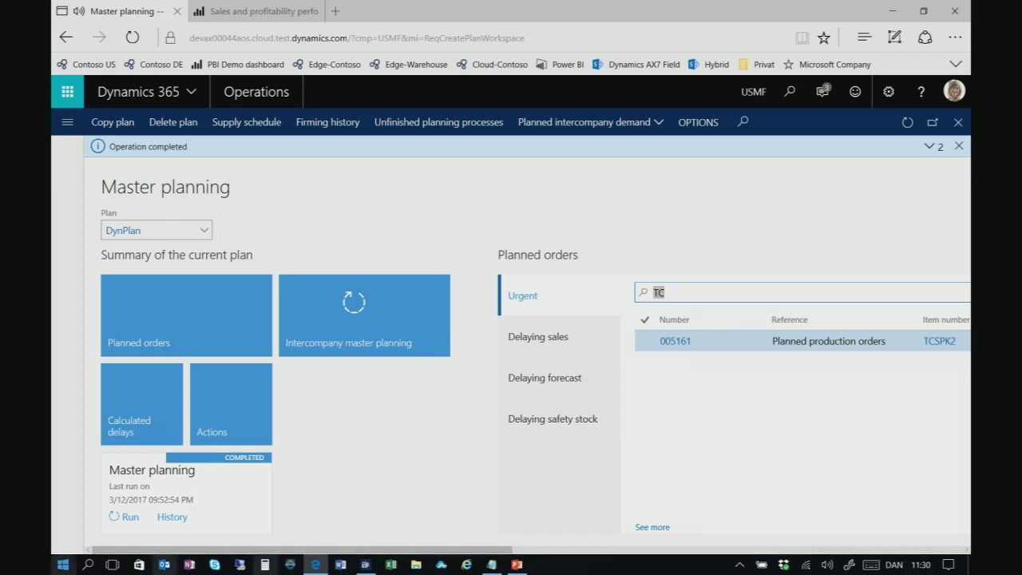
key(super)
key(super)
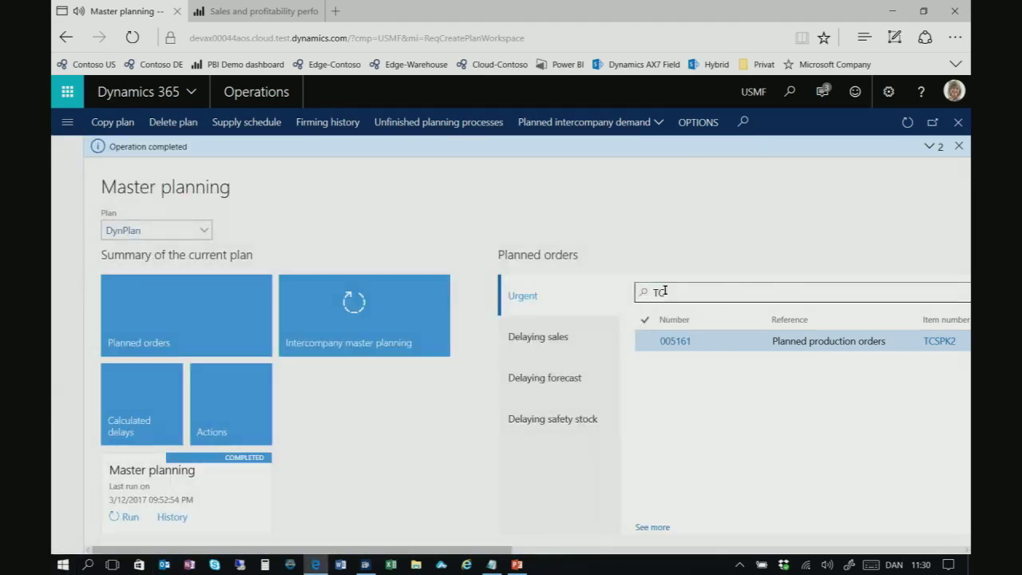
click(955, 39)
click(886, 179)
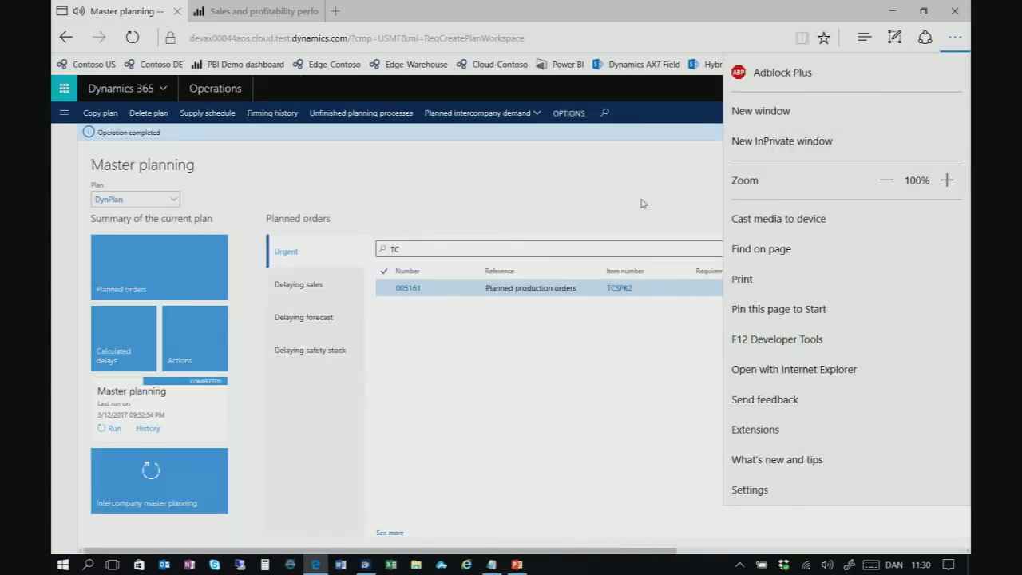
click(676, 210)
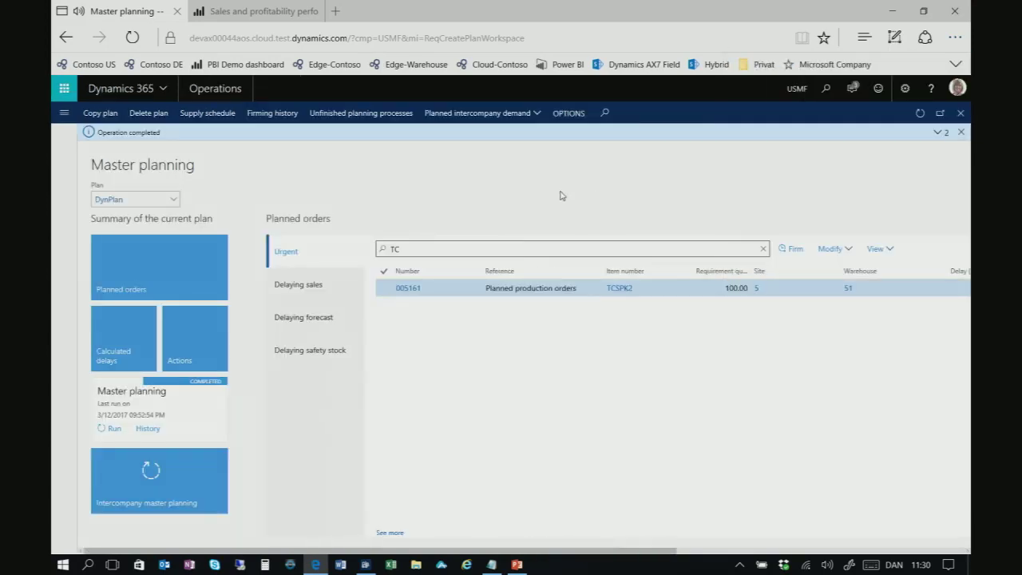
Firm the TCSPK2 planned production order for 100 and view the firming history
click(794, 250)
click(874, 540)
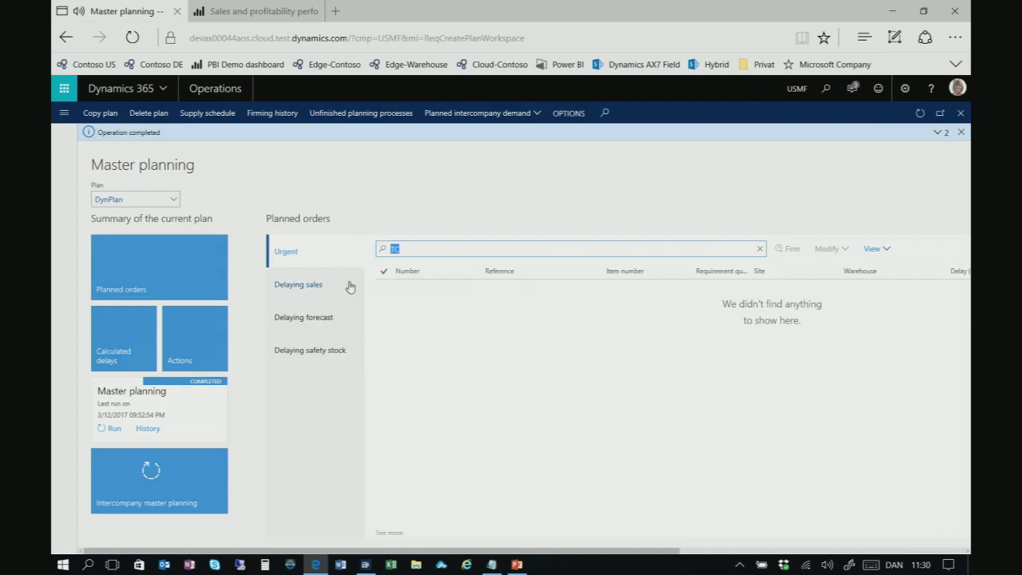
click(272, 114)
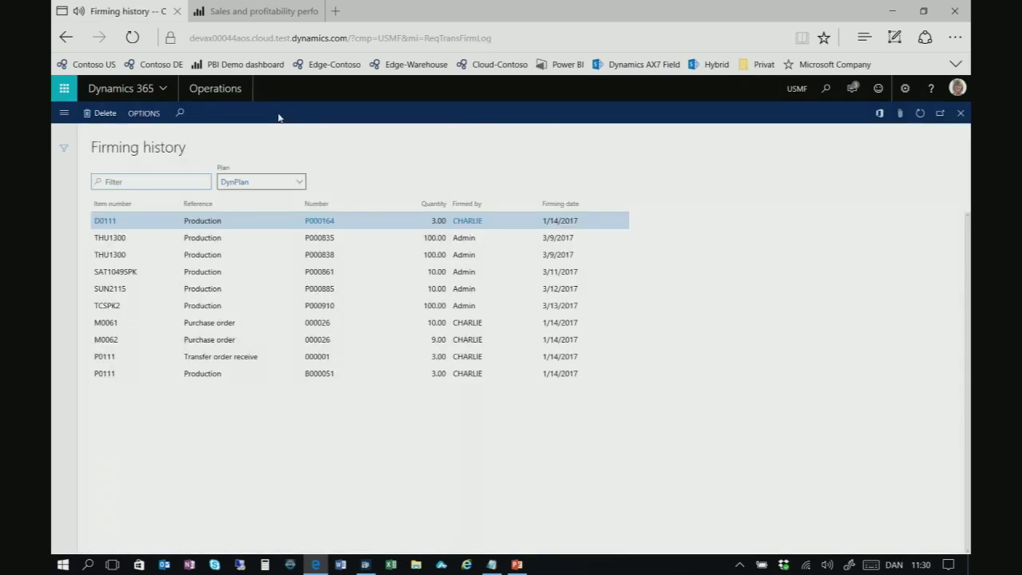
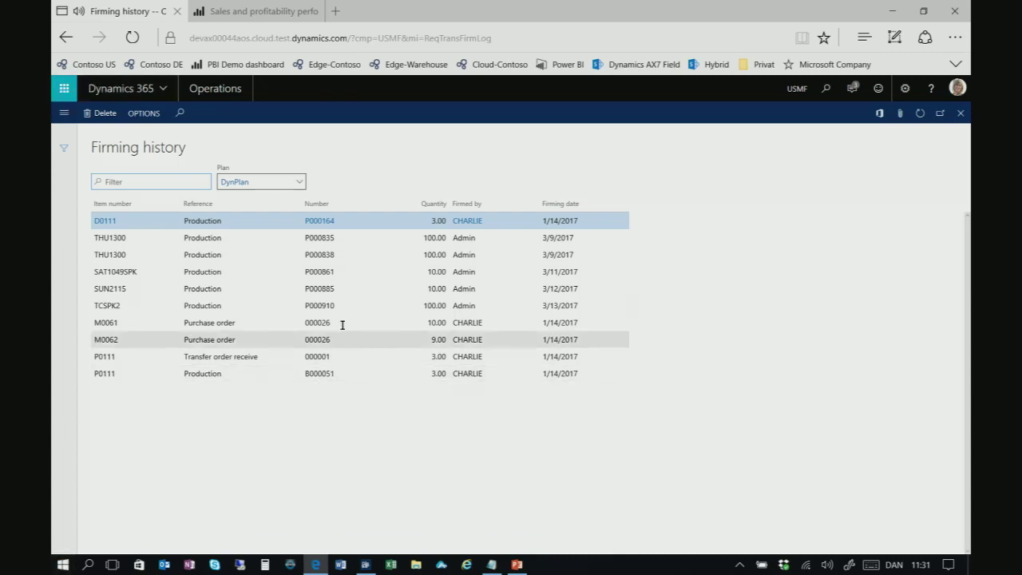
Open production order P000910 from firming history and show its Gantt chart for resources 5110 and 5132
click(324, 305)
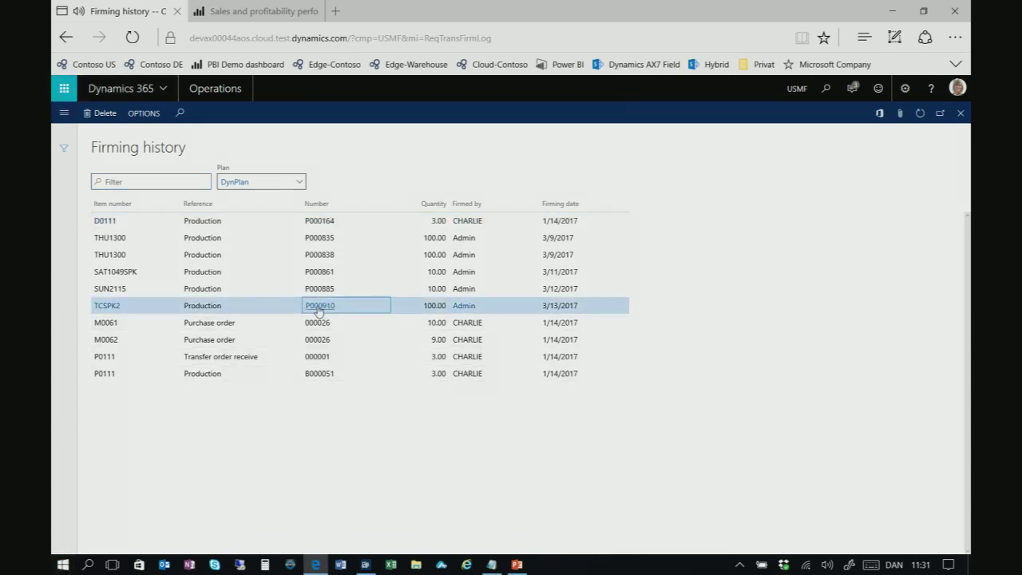
click(322, 305)
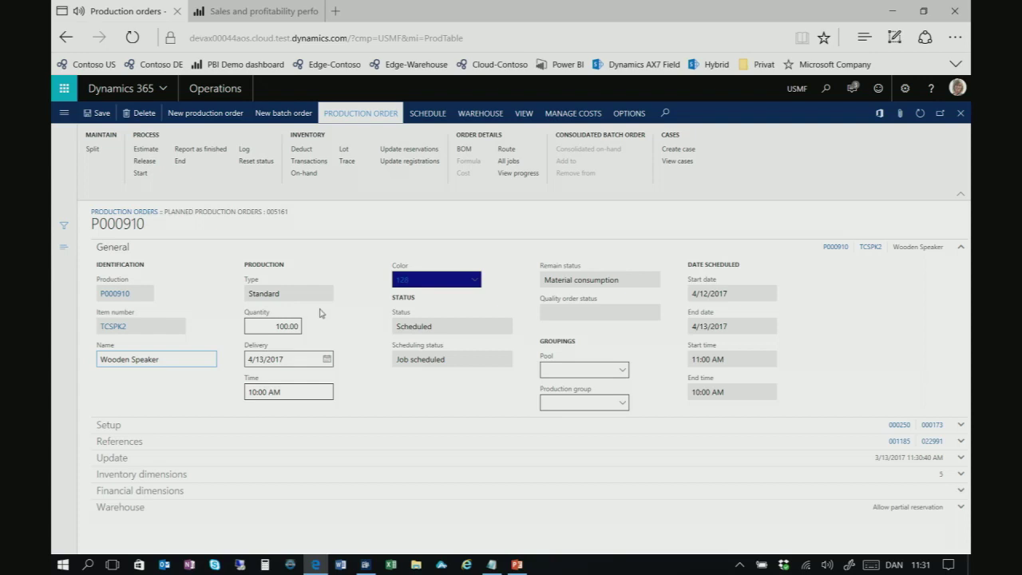
click(427, 116)
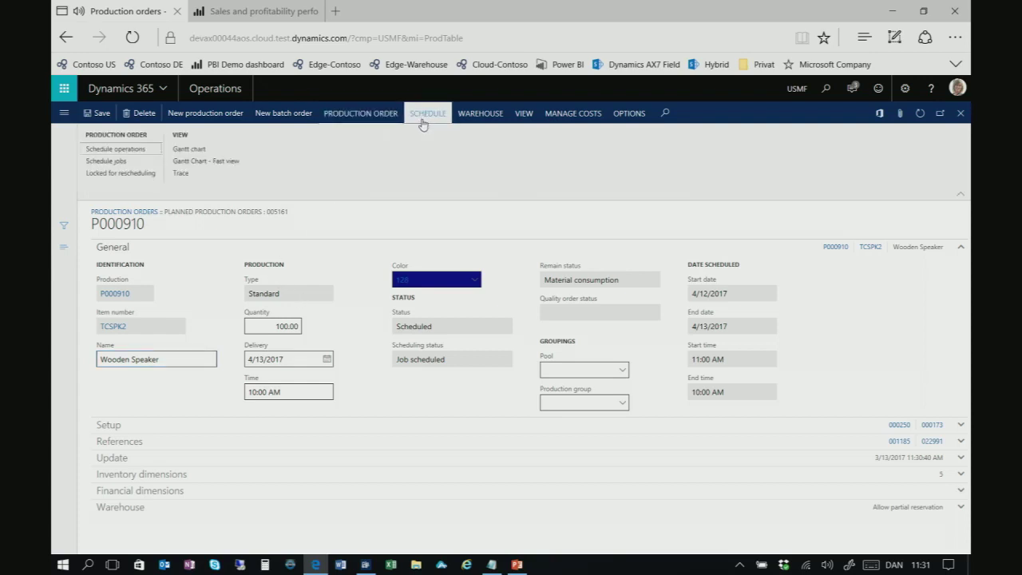
click(189, 149)
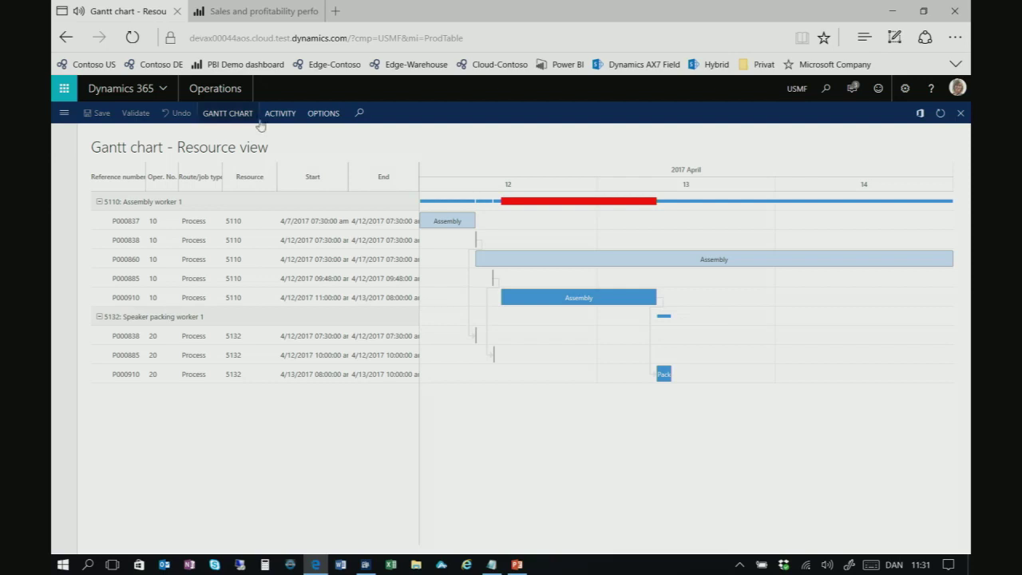
Set the Gantt chart timescale to run from 4/9/2017 to 4/20/2017
click(230, 115)
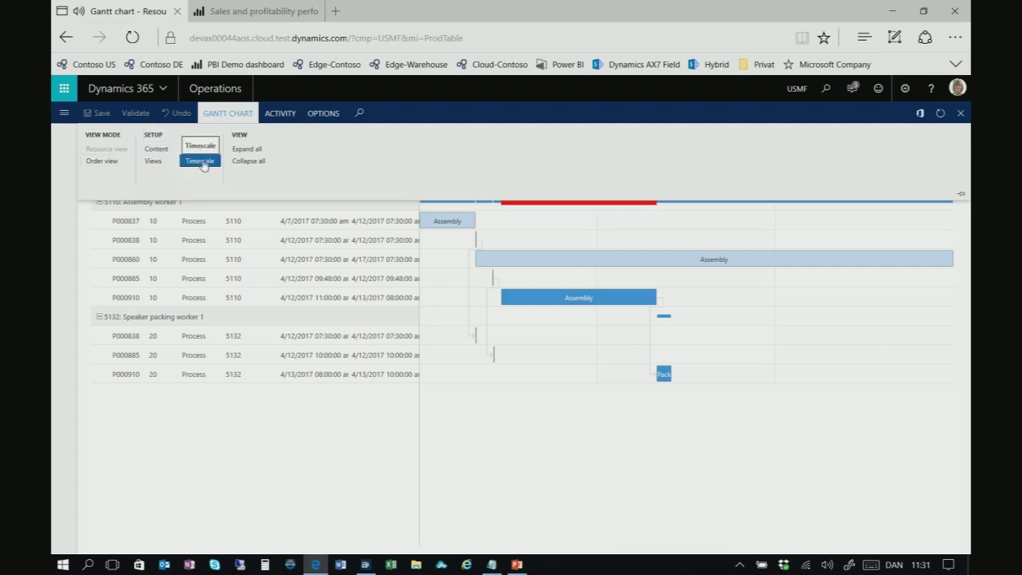
click(548, 209)
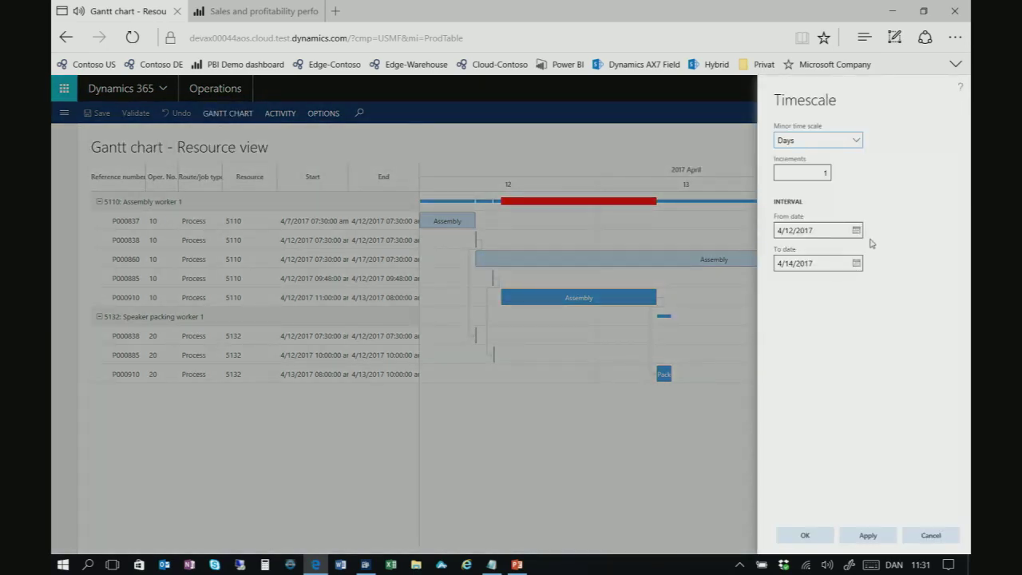
click(855, 233)
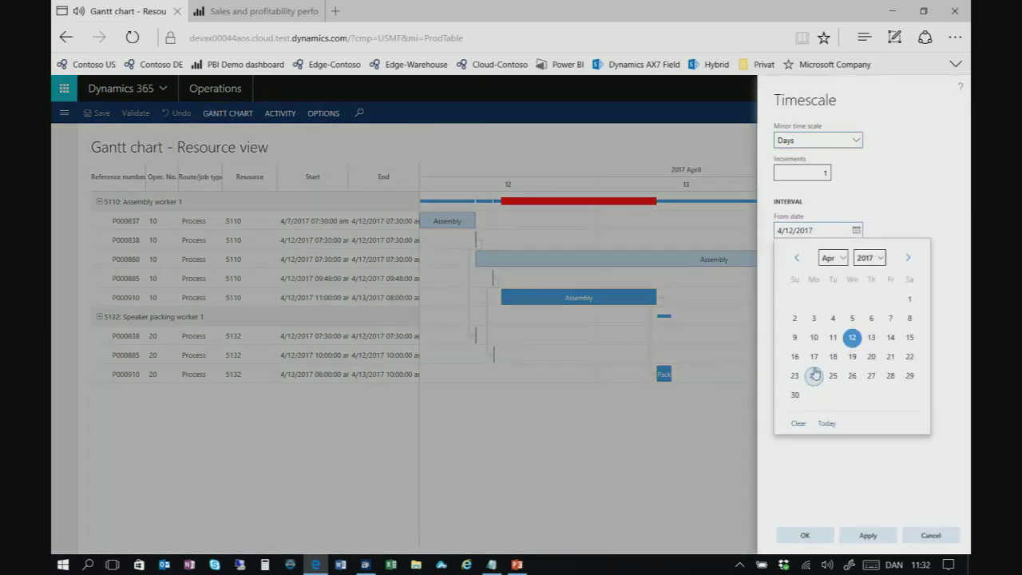
click(794, 339)
click(856, 263)
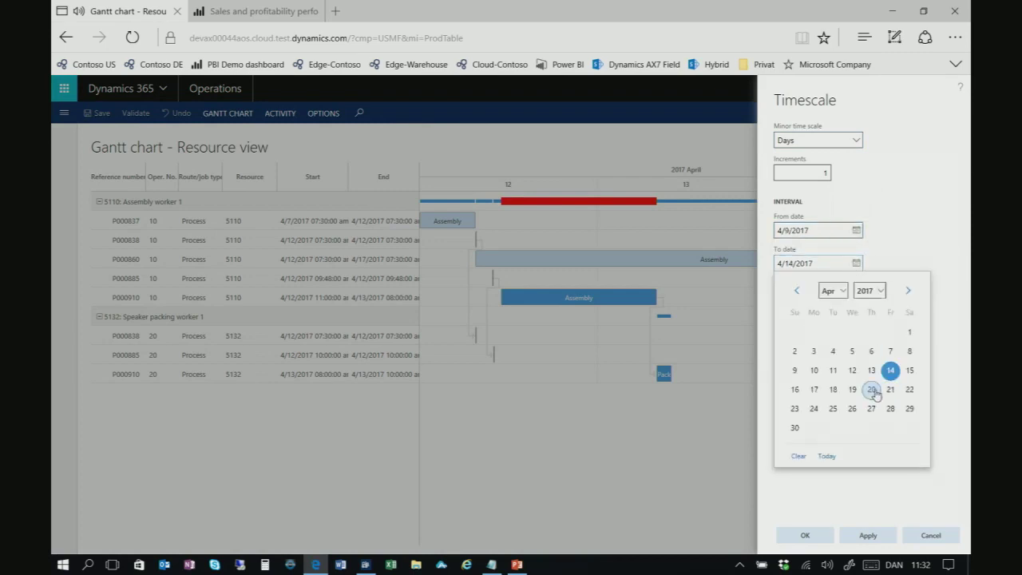
click(871, 389)
click(814, 537)
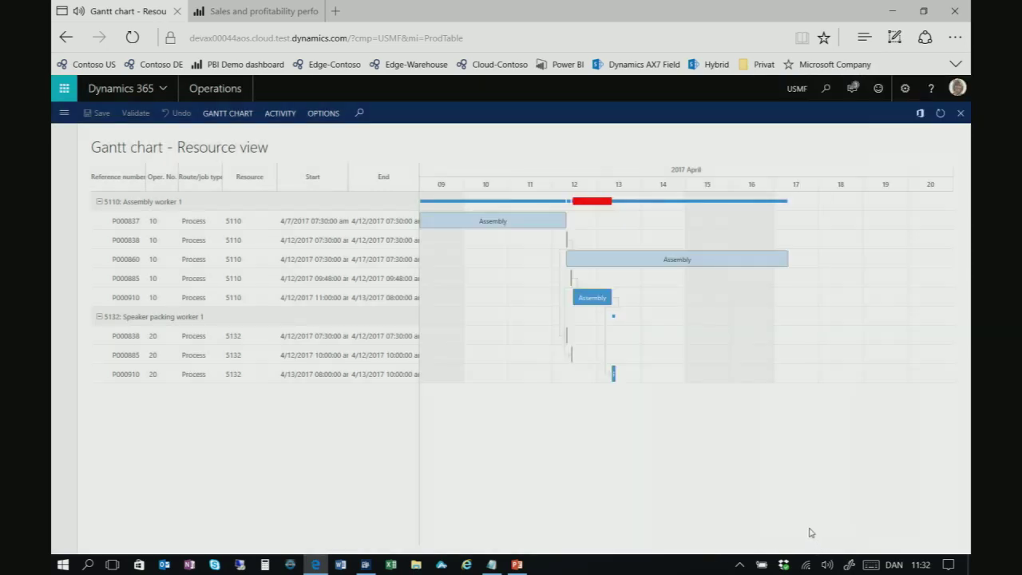
mouse_move(595, 297)
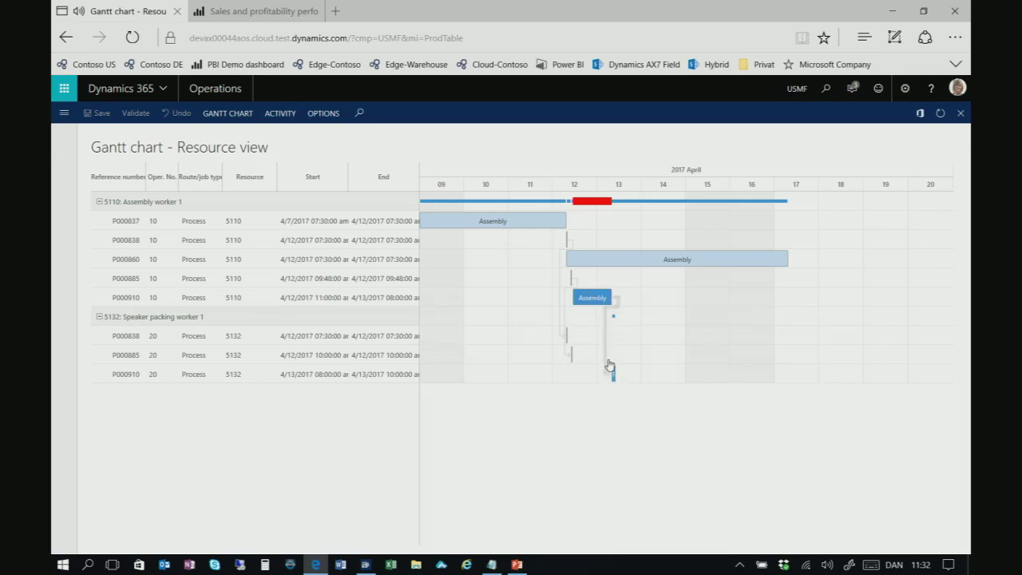
mouse_move(614, 264)
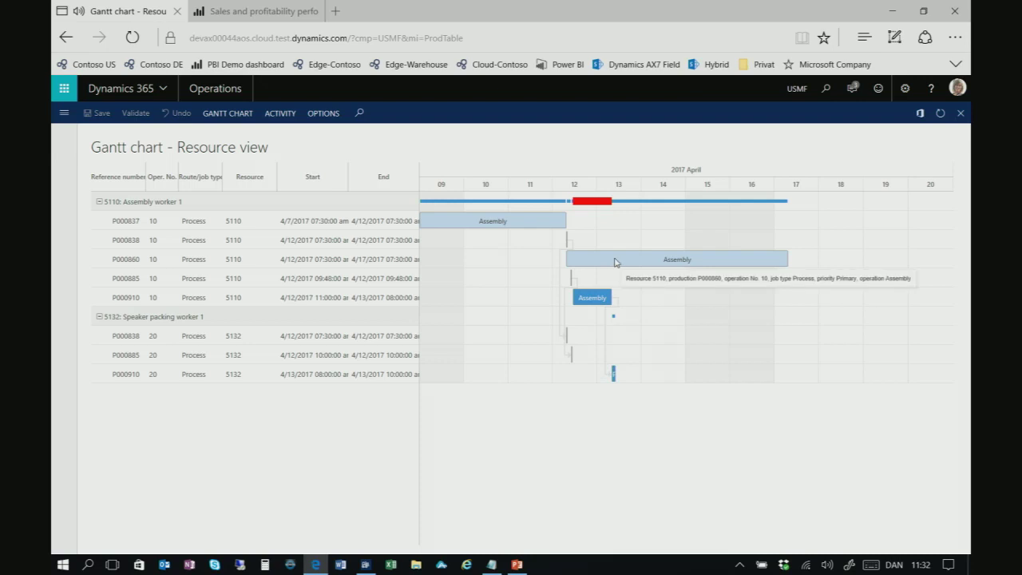
mouse_move(594, 204)
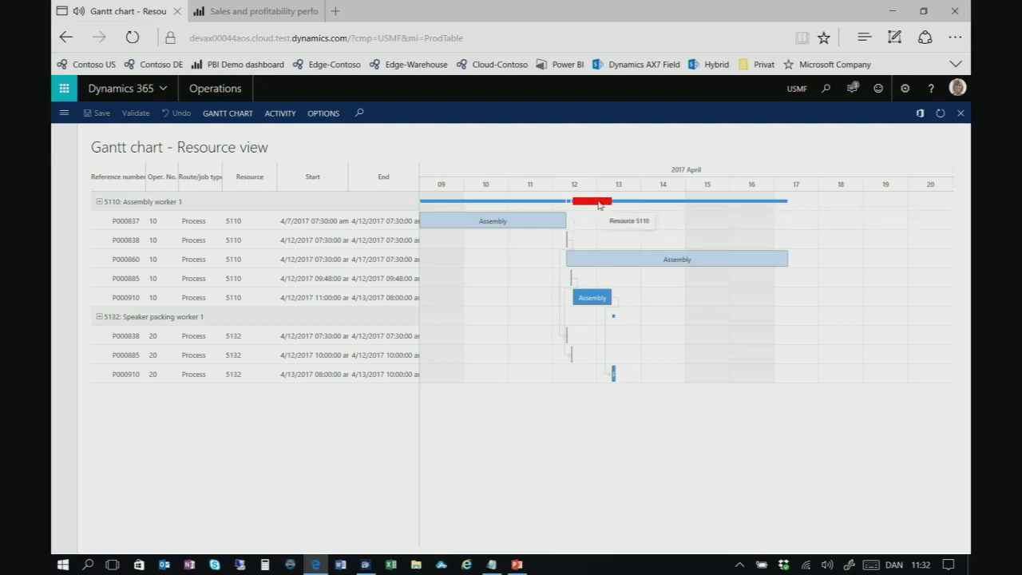
Move P000860's assembly job on resource 5110 to 17–19 April
click(301, 230)
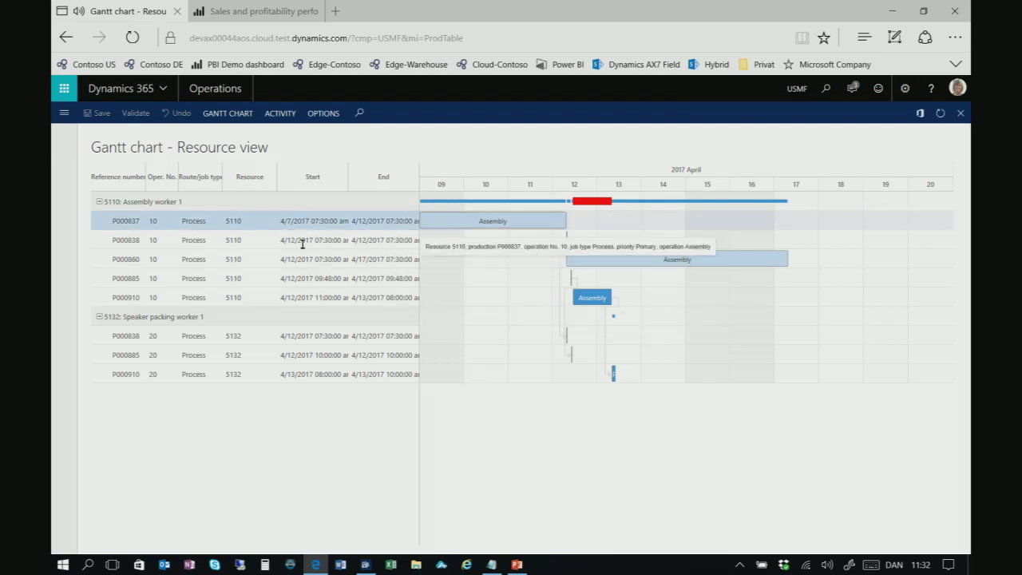
shift+click(308, 295)
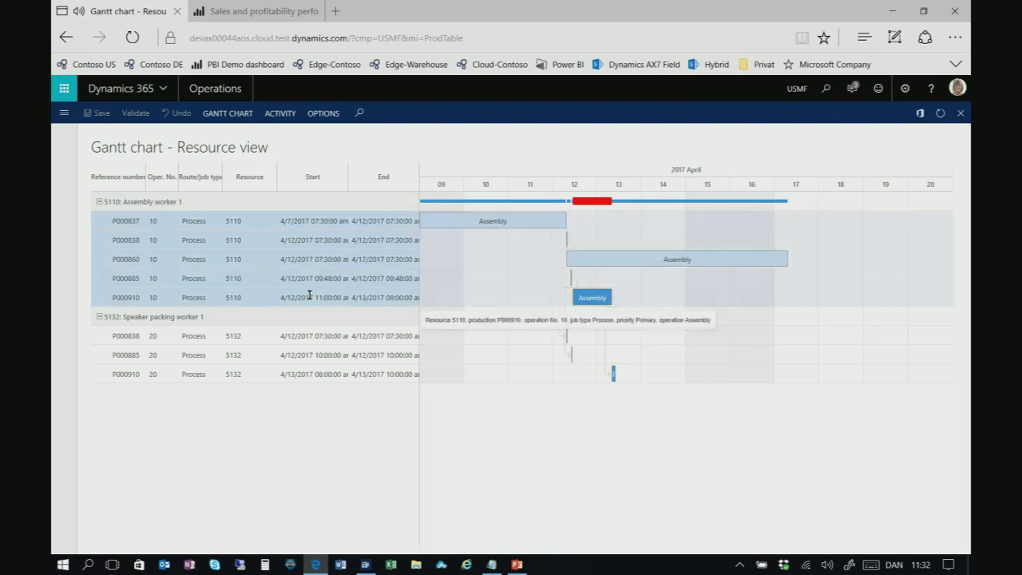
right_click(309, 296)
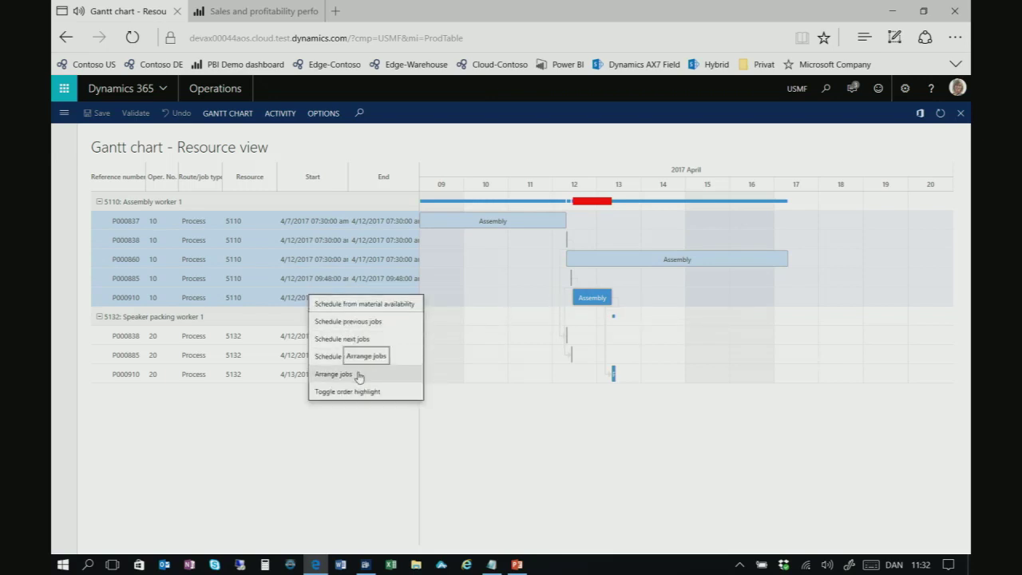
click(371, 260)
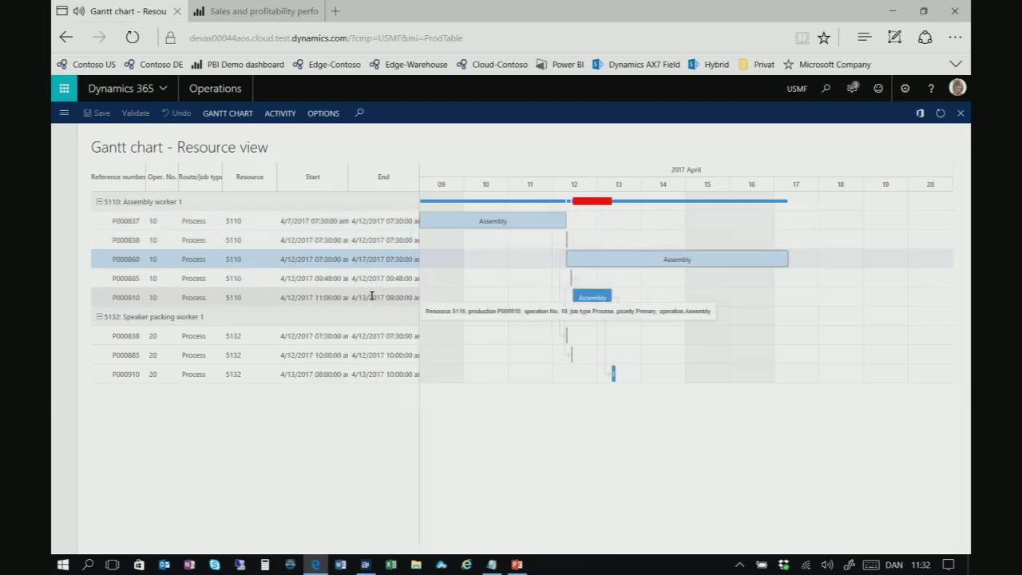
click(372, 297)
click(396, 262)
drag(651, 264, 871, 262)
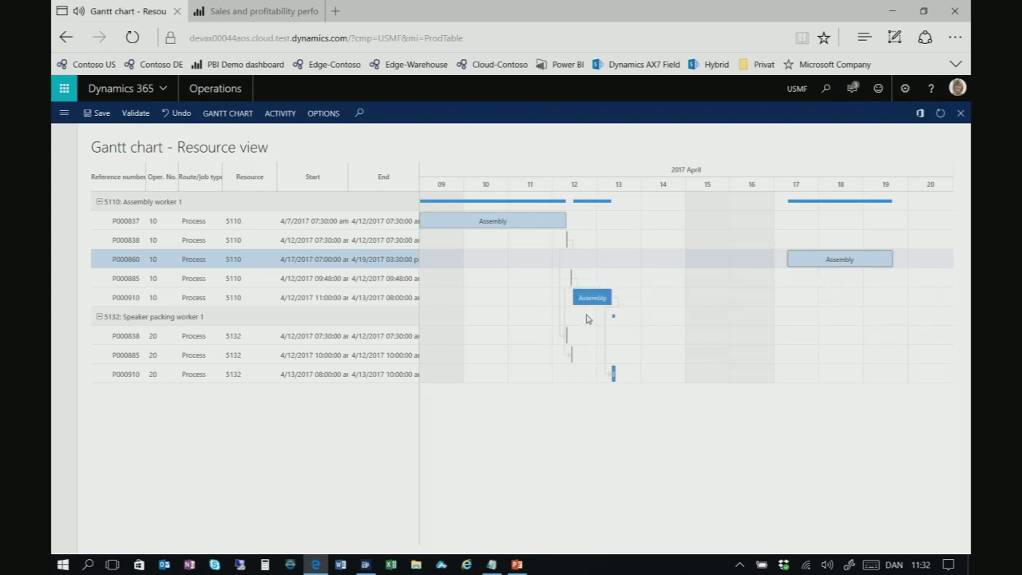
Move P000910's assembly job to 13 April, schedule its next jobs, and leave the chart
drag(592, 297, 613, 301)
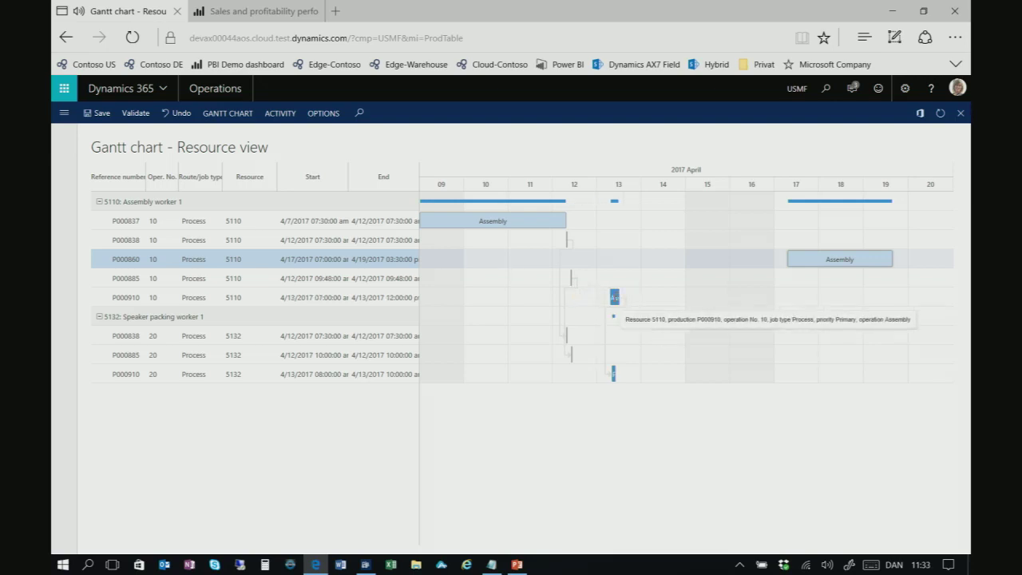
right_click(614, 297)
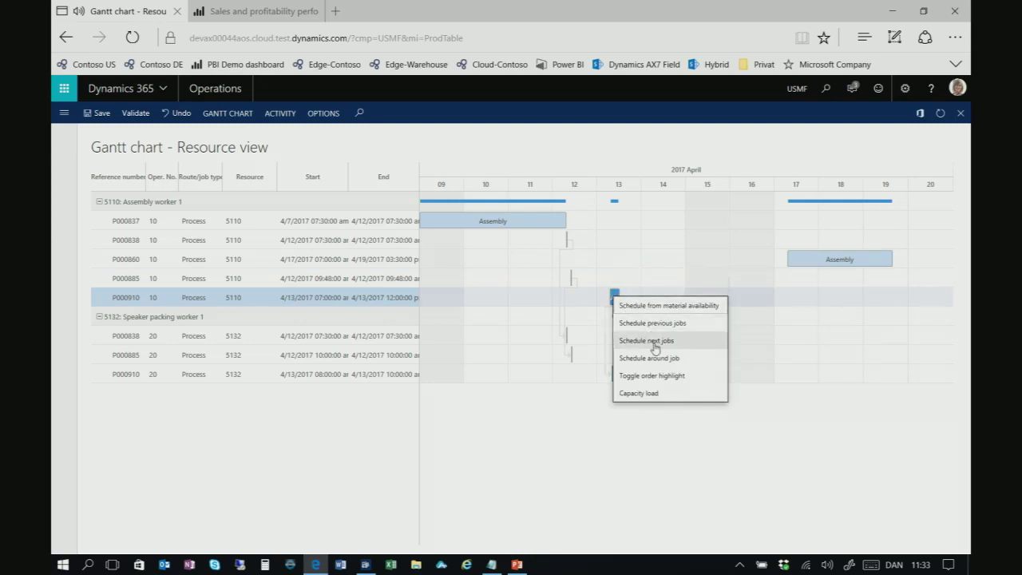
click(651, 341)
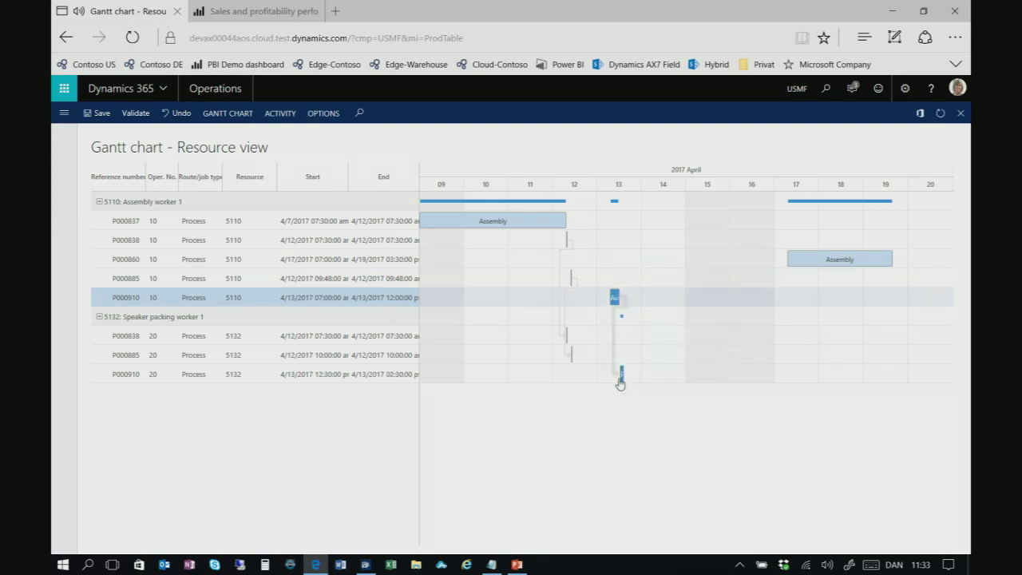
mouse_move(621, 374)
key(Escape)
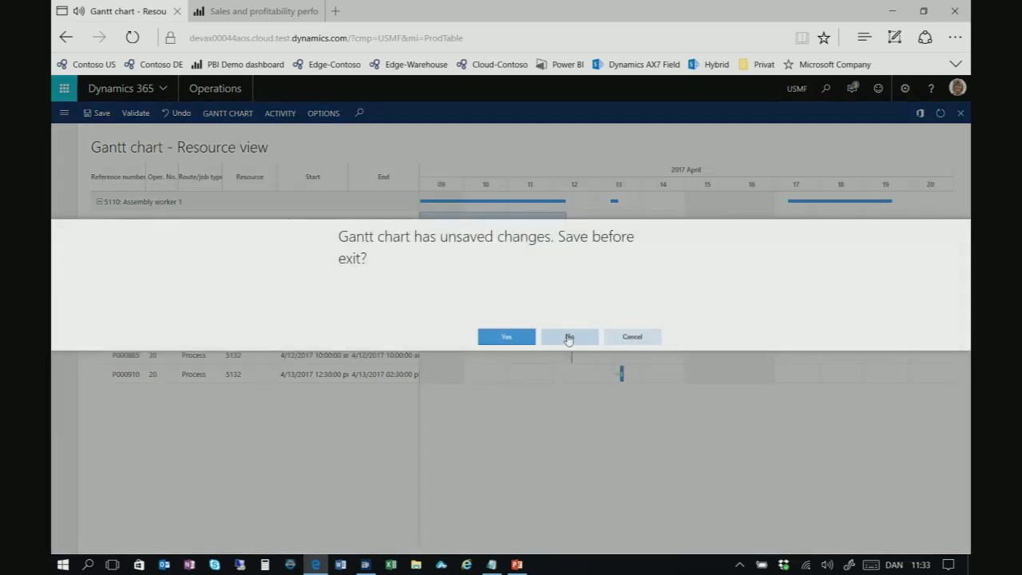
Exit the Gantt chart without saving and open P000910's bill of materials
click(569, 337)
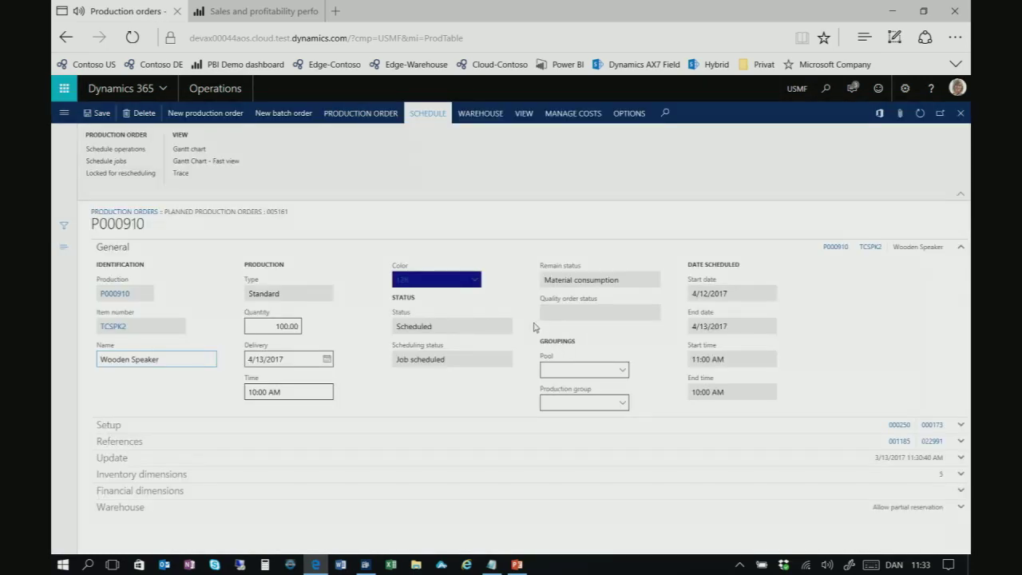
mouse_move(451, 312)
click(374, 116)
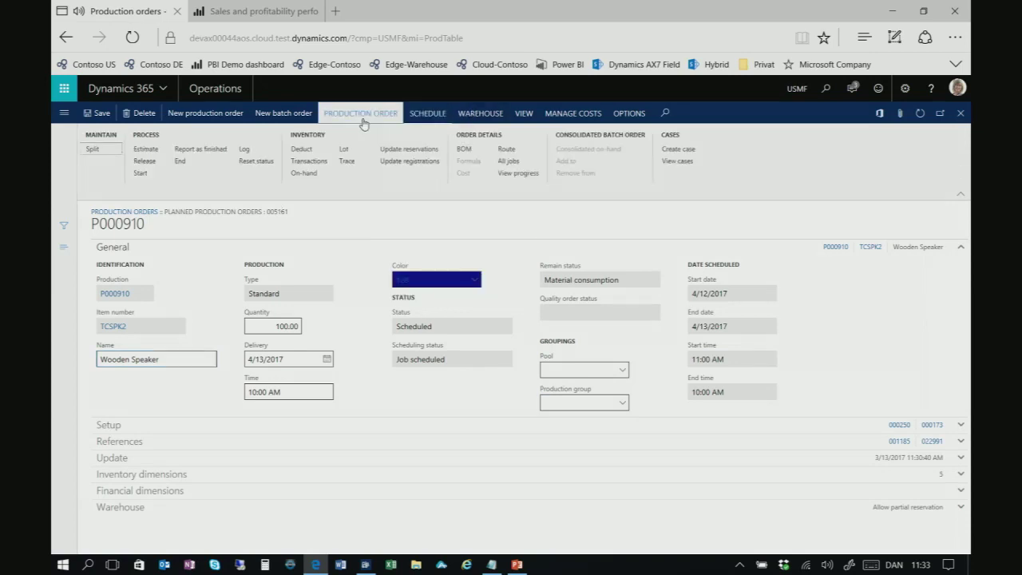
click(483, 154)
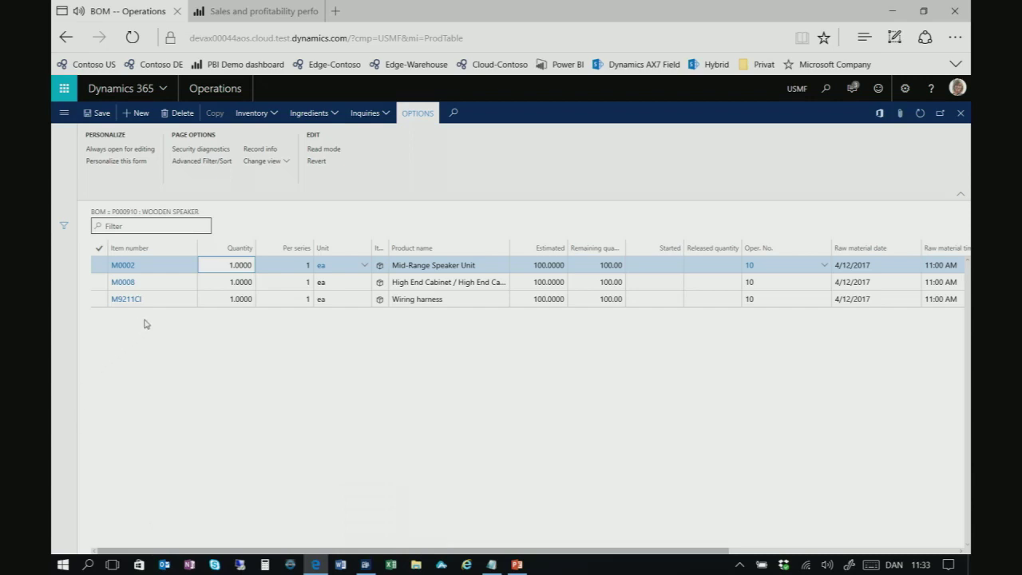
View the inventory transactions for BOM line M9211CI wiring harness
click(166, 302)
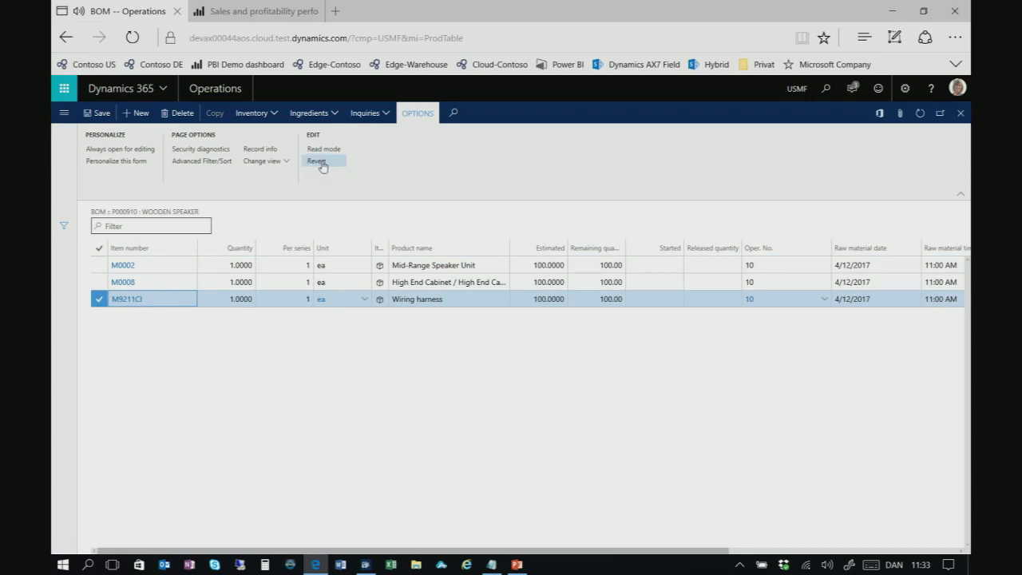
click(275, 114)
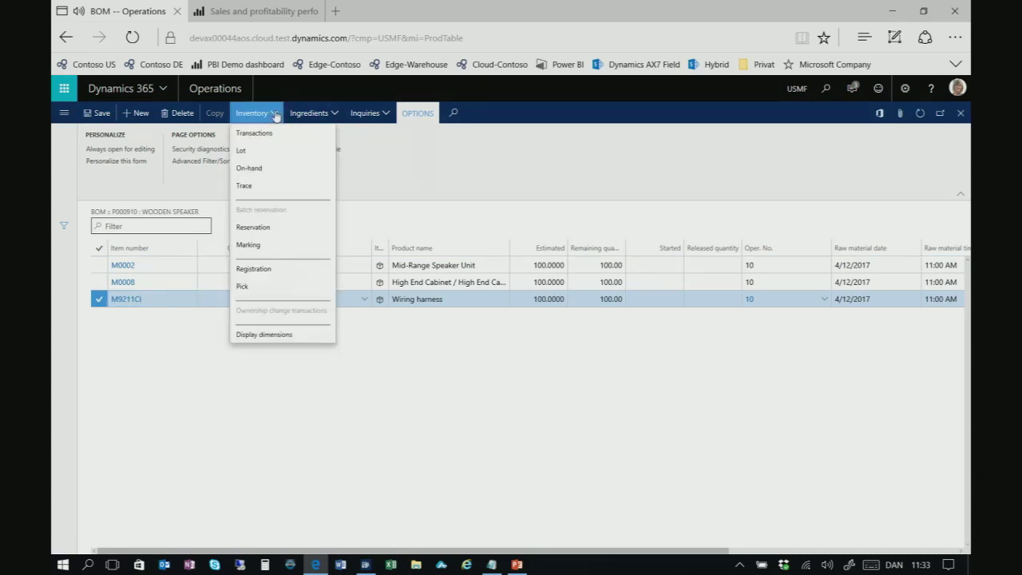
click(323, 135)
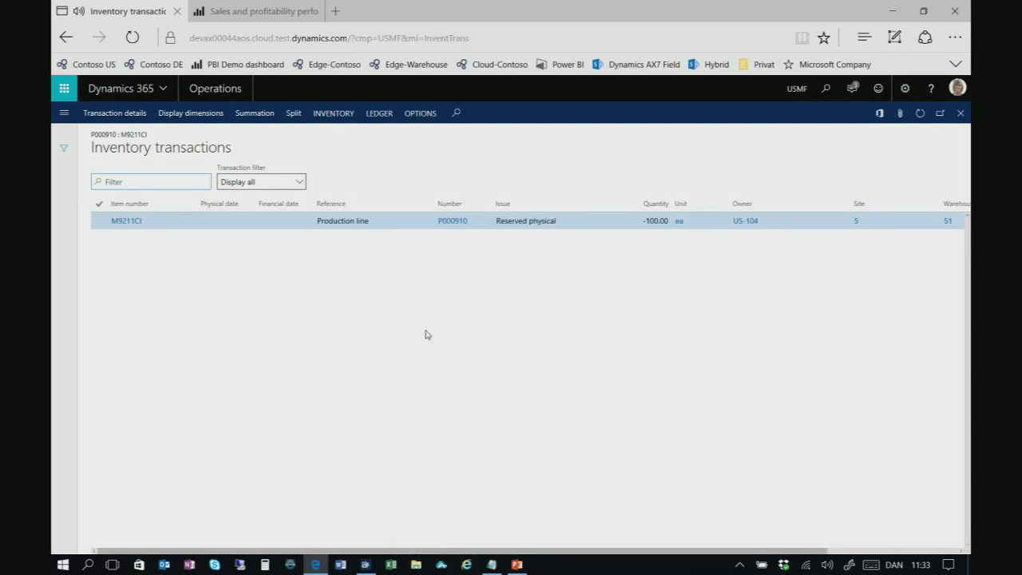
Scroll through the M9211CI transactions grid, then bring up the navigation pane
drag(344, 551, 414, 557)
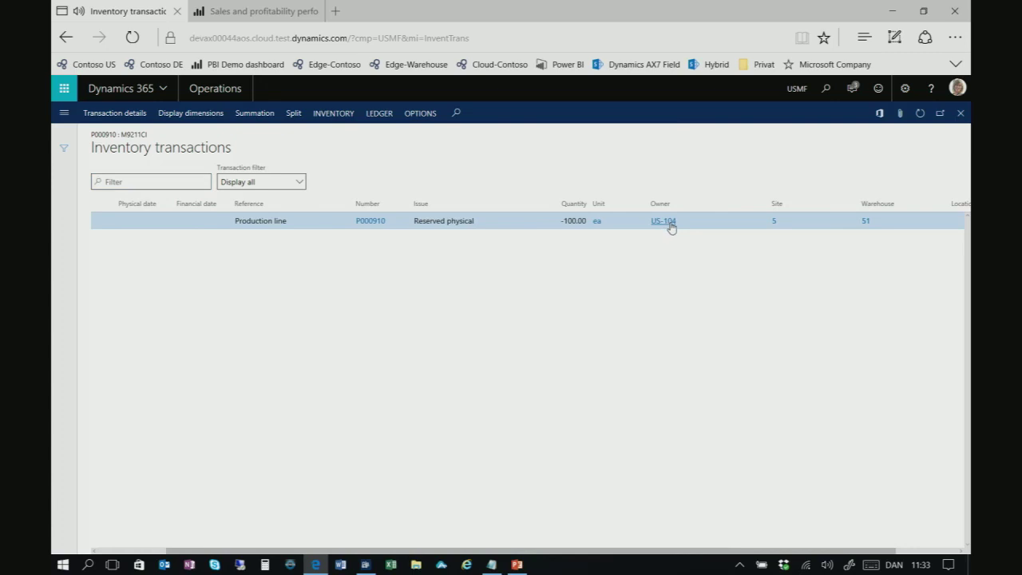
mouse_move(671, 227)
drag(466, 551, 361, 566)
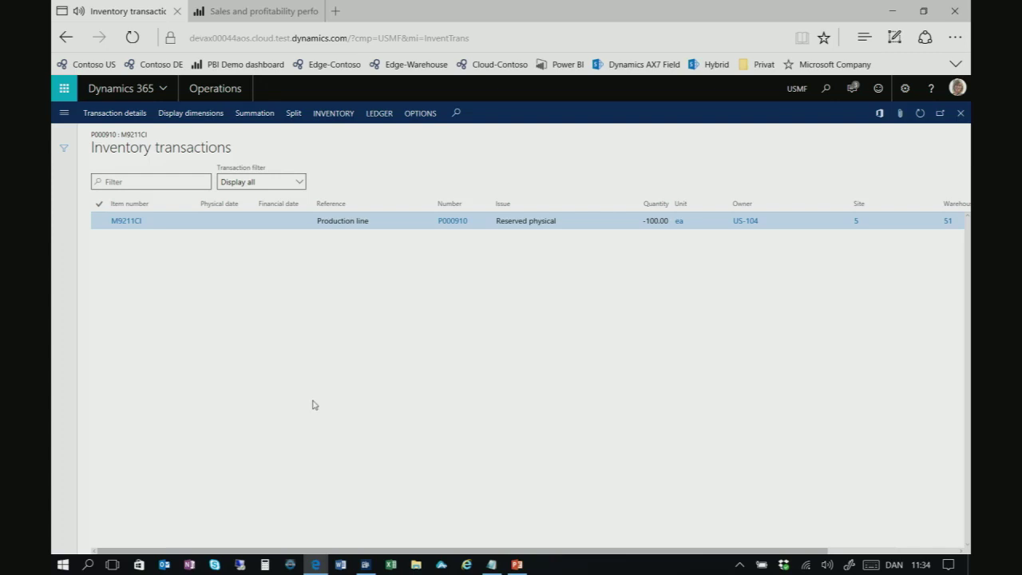
click(64, 115)
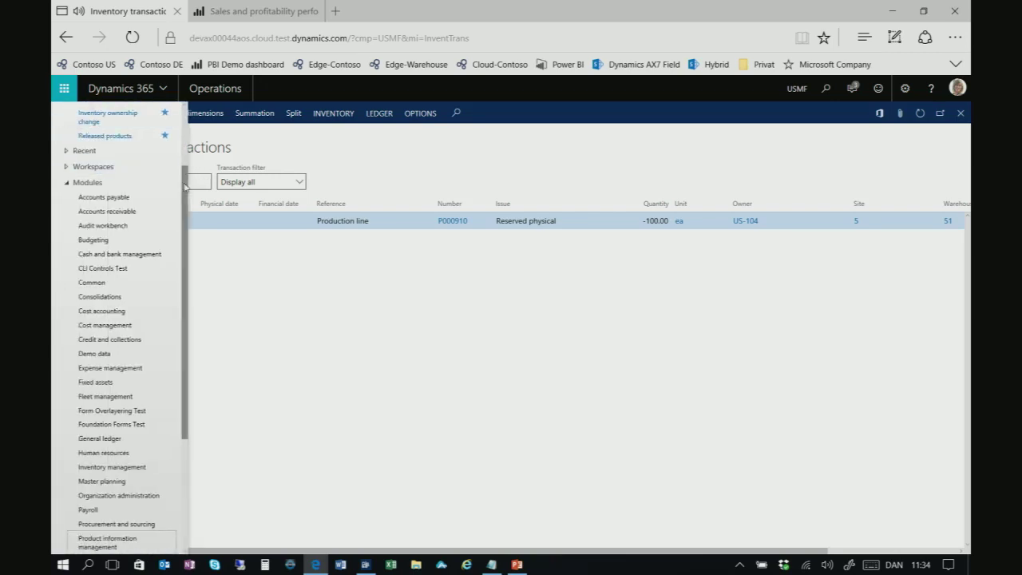
Create a new inventory ownership change journal 00151 with the IOwner journal name
scroll(146, 179, up, 2)
click(131, 198)
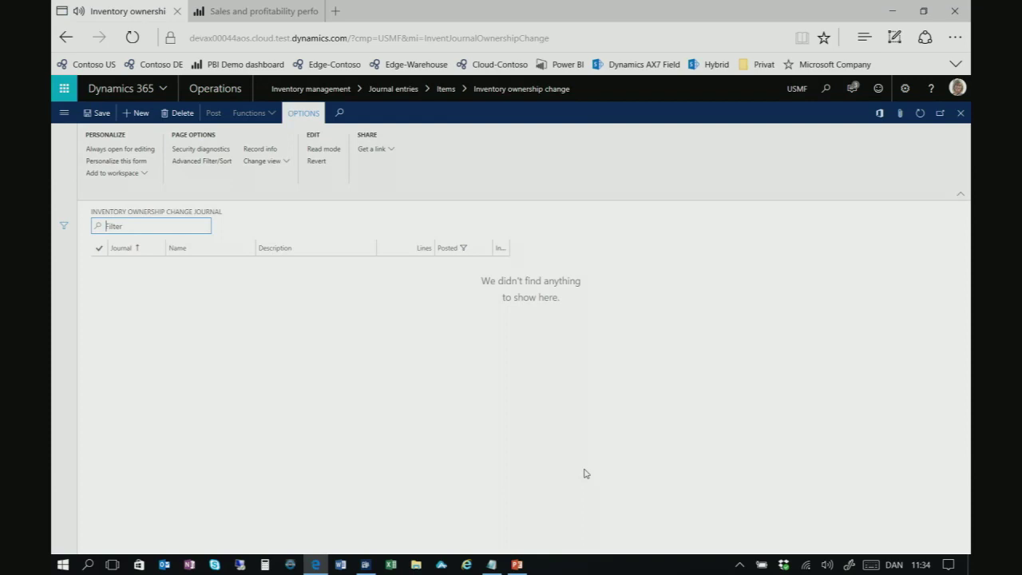
click(140, 114)
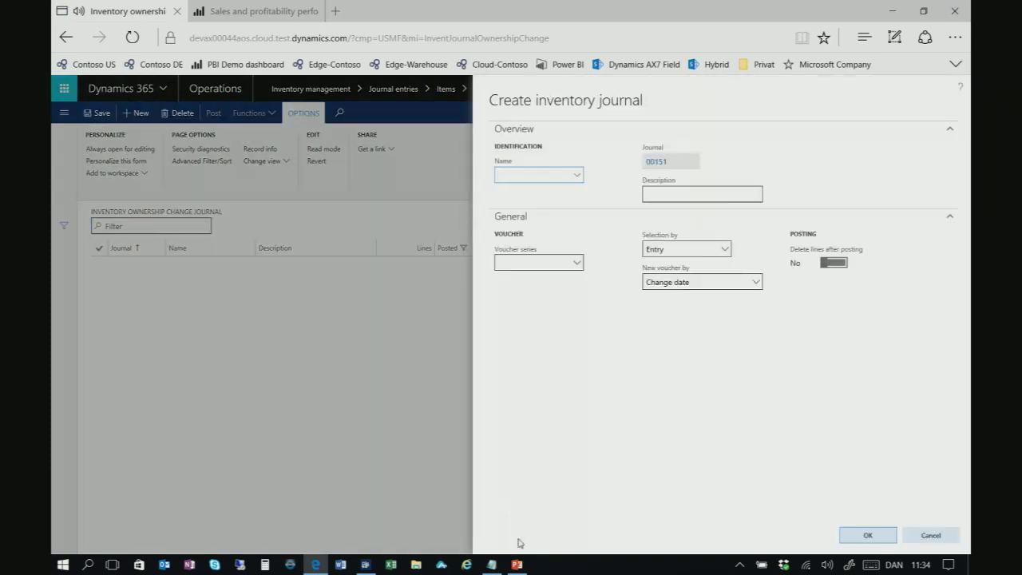
text(Iowner)
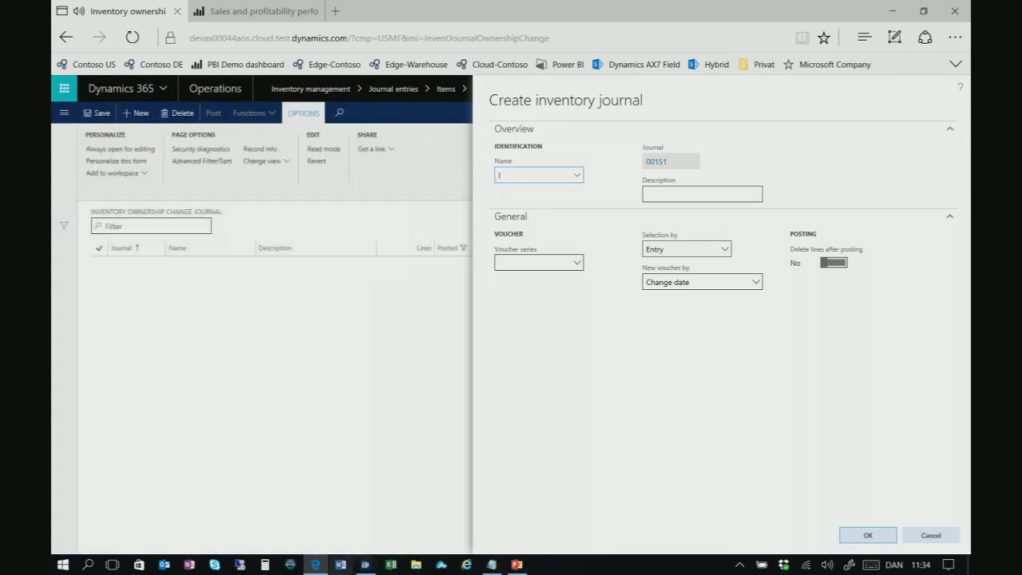
key(Return)
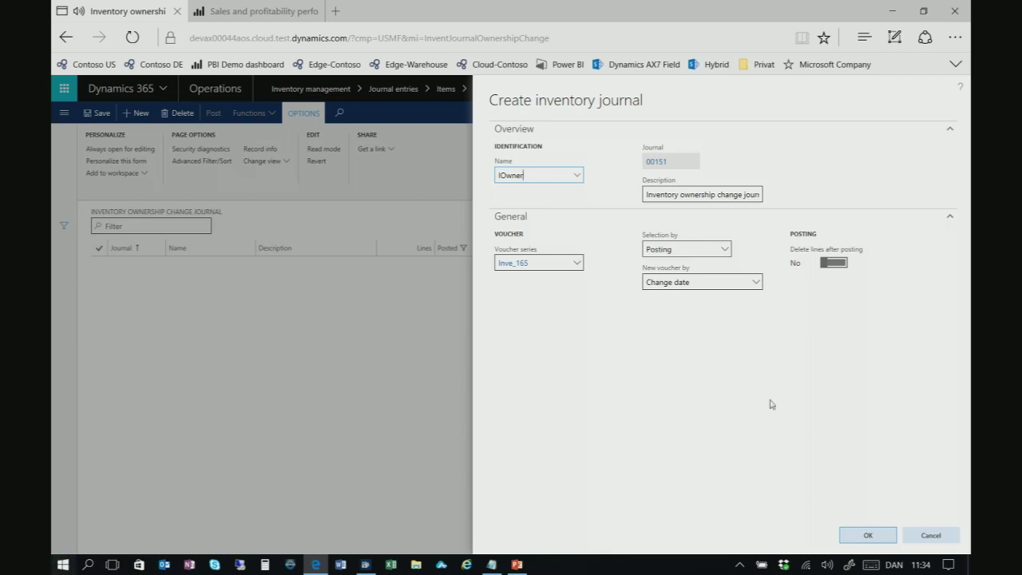
click(867, 534)
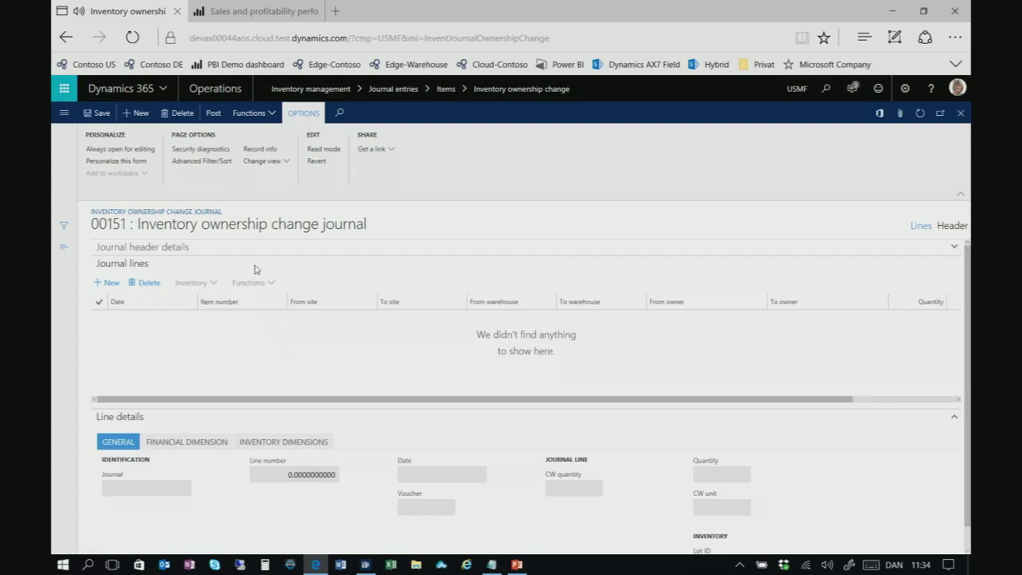
Generate journal lines from production orders for Picked and Reserved physical issues
click(267, 113)
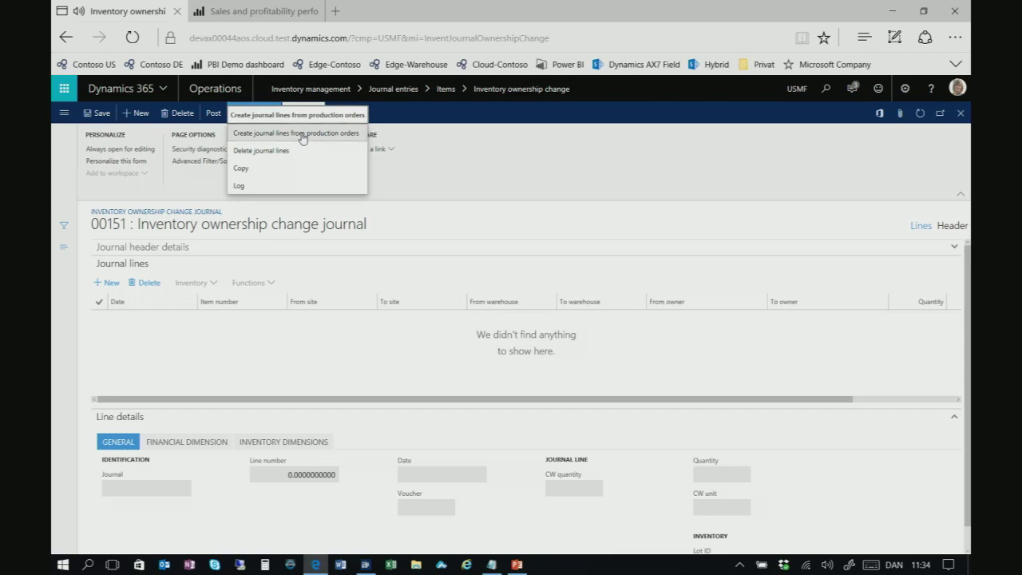
click(303, 135)
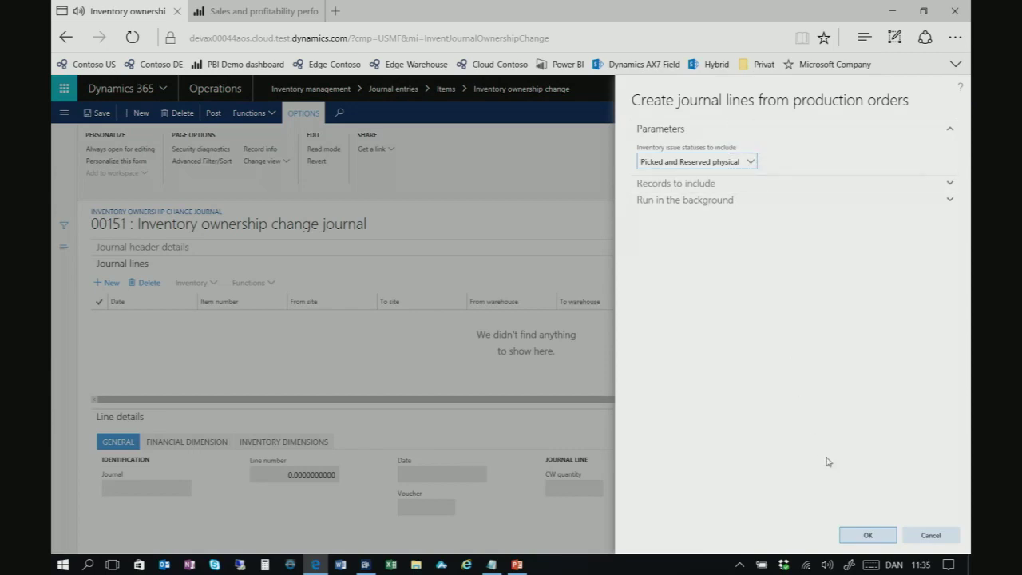
click(851, 539)
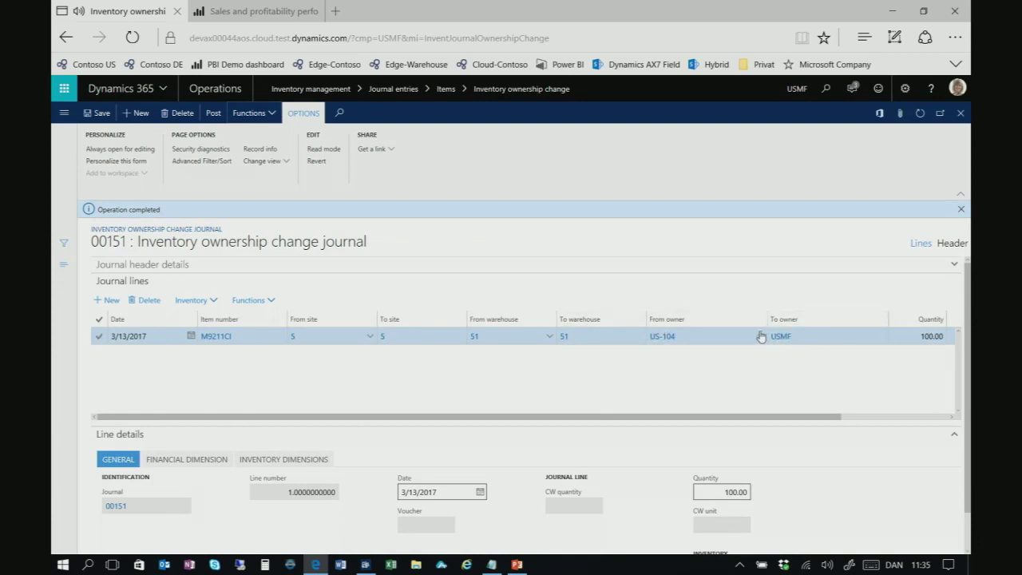
Post journal 00151 and bring up the navigation pane
click(212, 113)
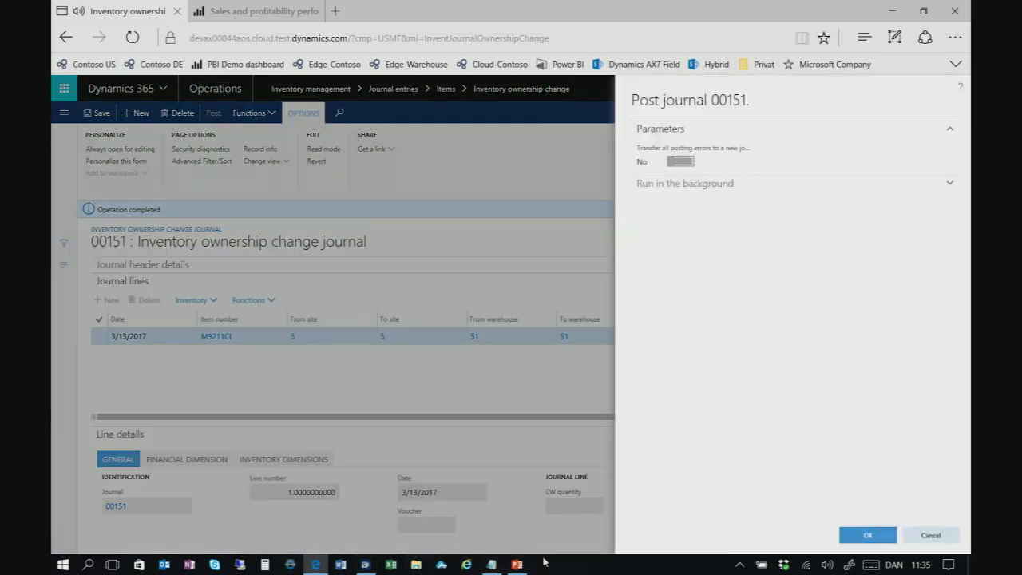
click(869, 536)
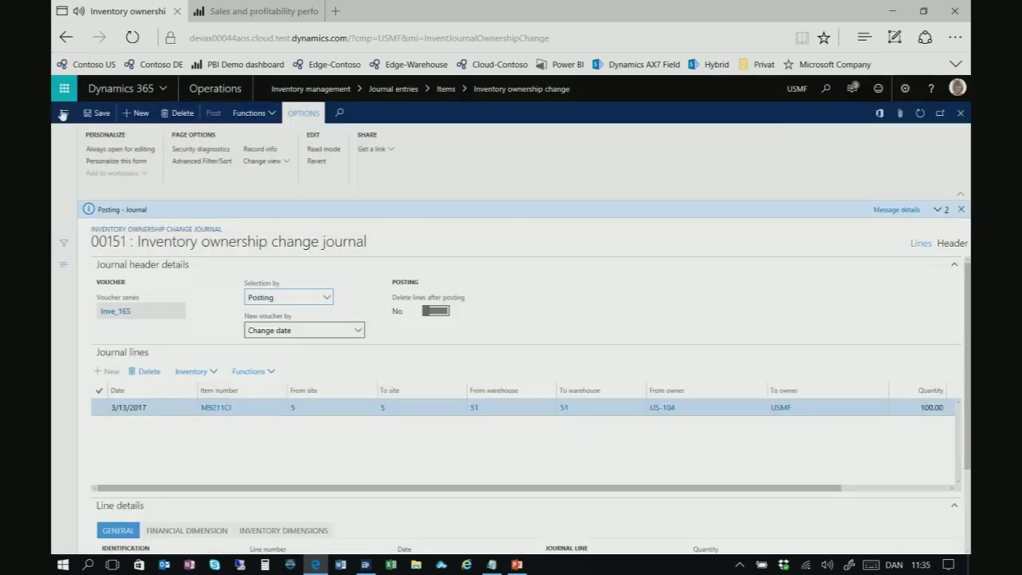
click(62, 114)
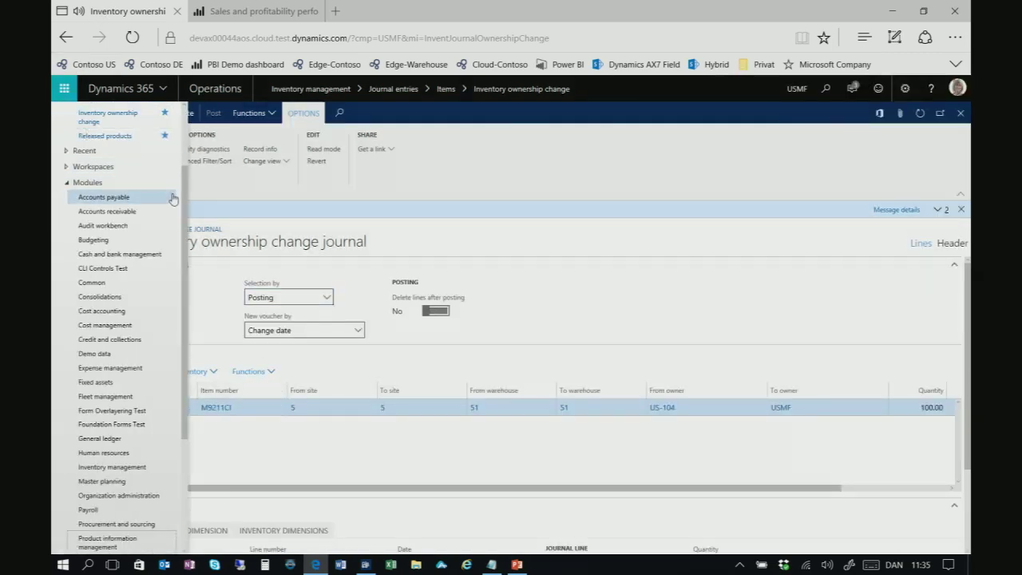
Start production order P000910 from All production orders, then go back to the dashboard
scroll(159, 184, up, 2)
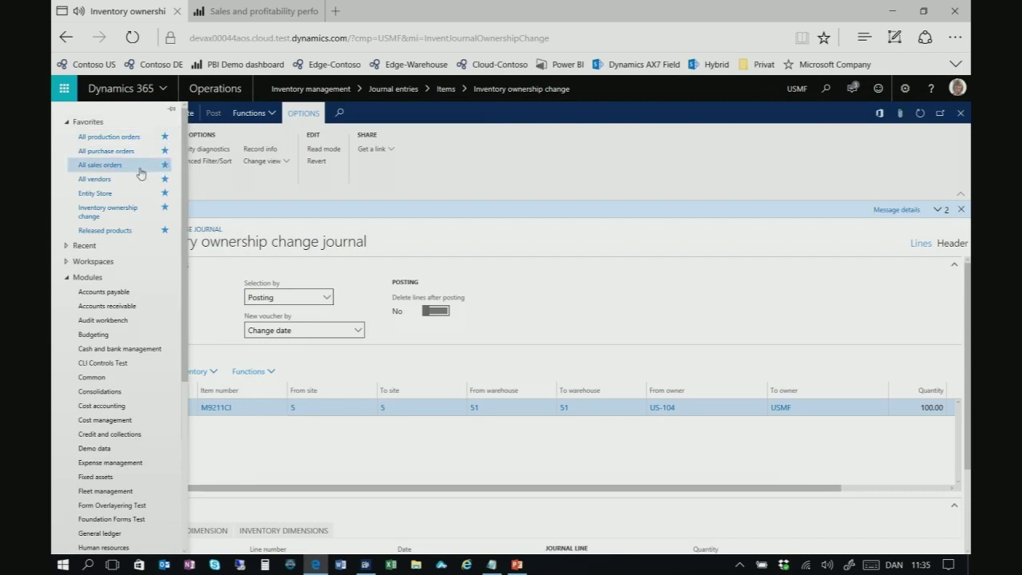
click(119, 135)
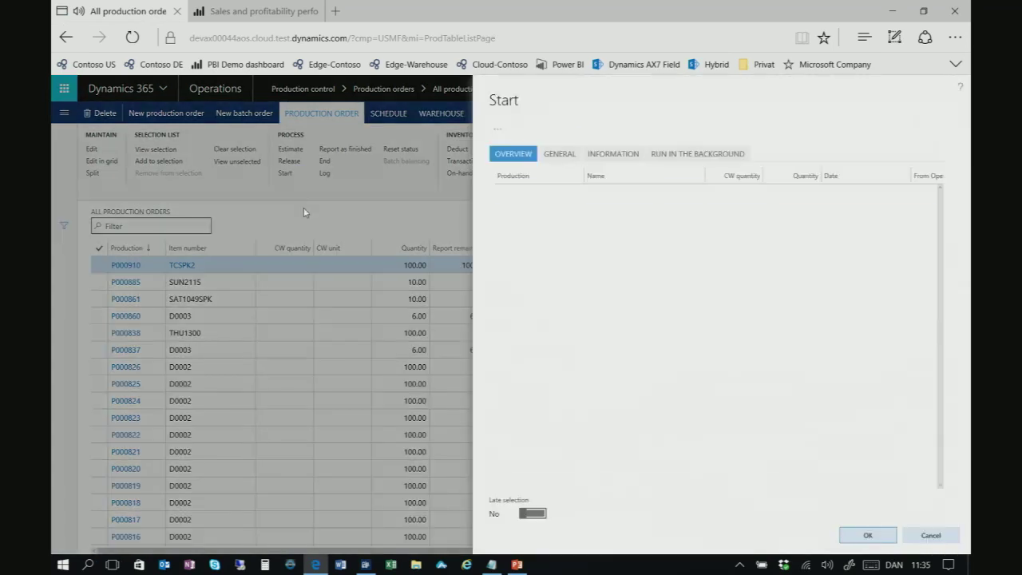
click(861, 536)
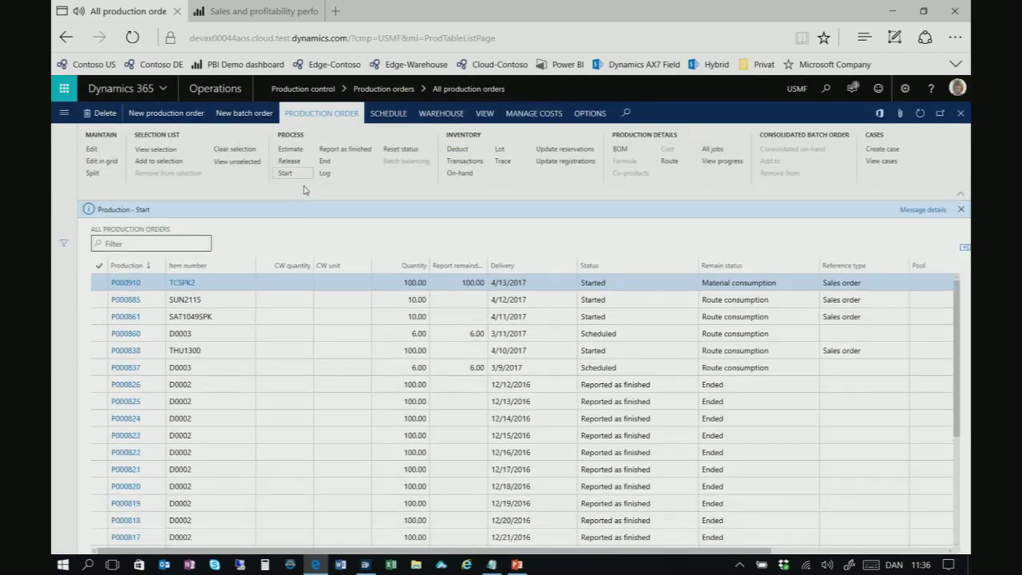
click(241, 90)
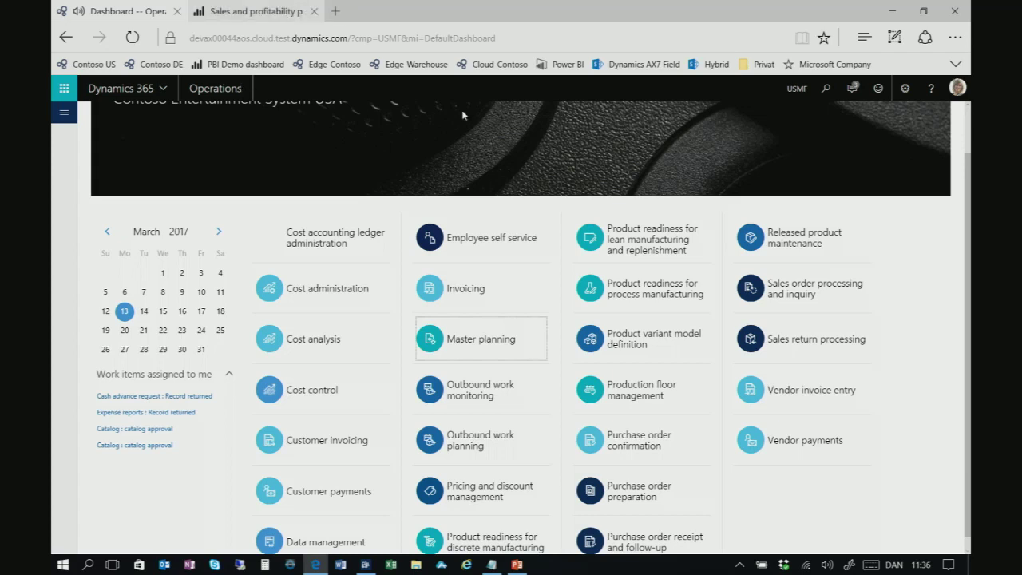
Open unconfirmed sales order 001185 for Cave Wholesales from Sales order processing and inquiry
click(760, 294)
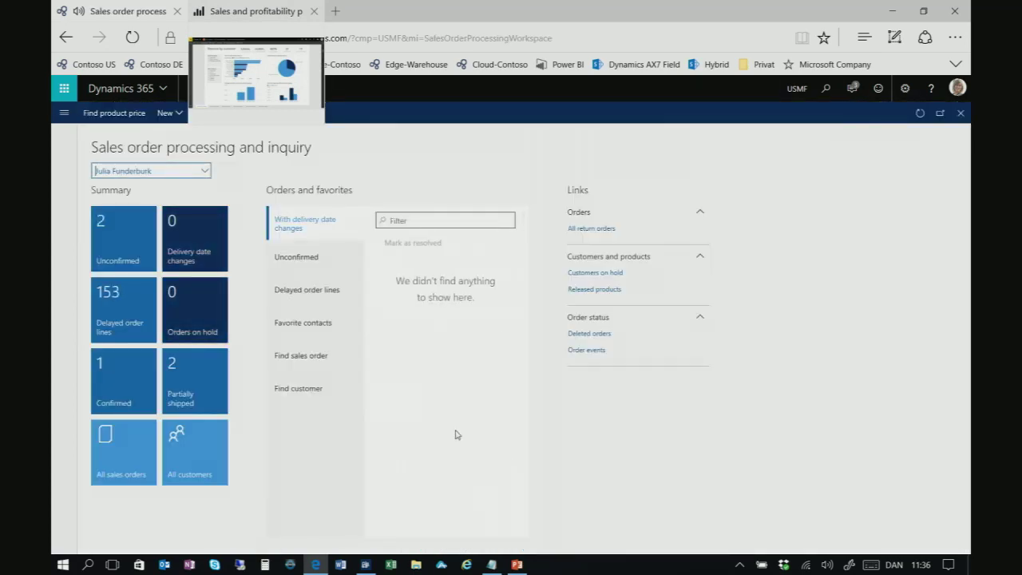
click(319, 263)
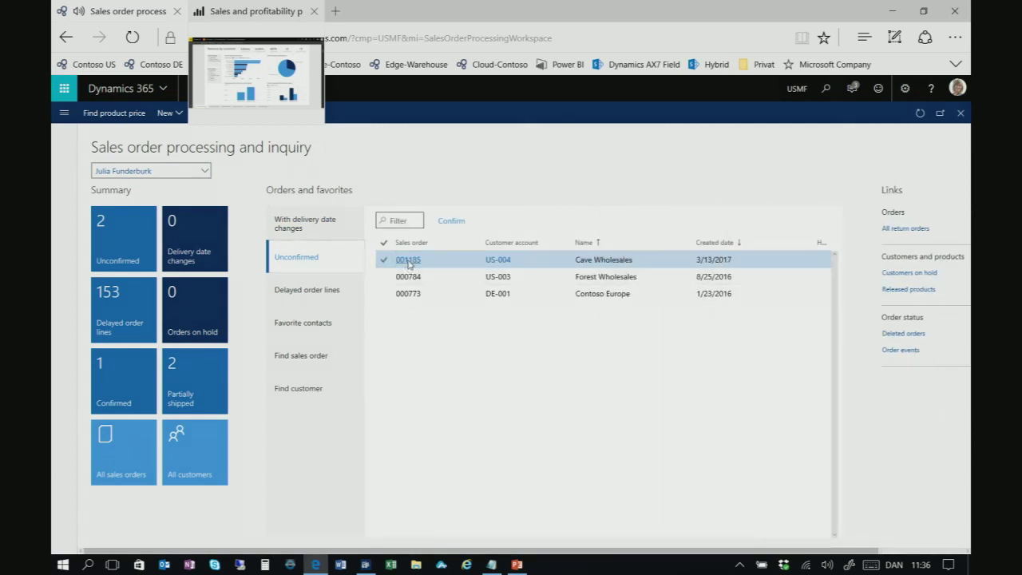
click(558, 260)
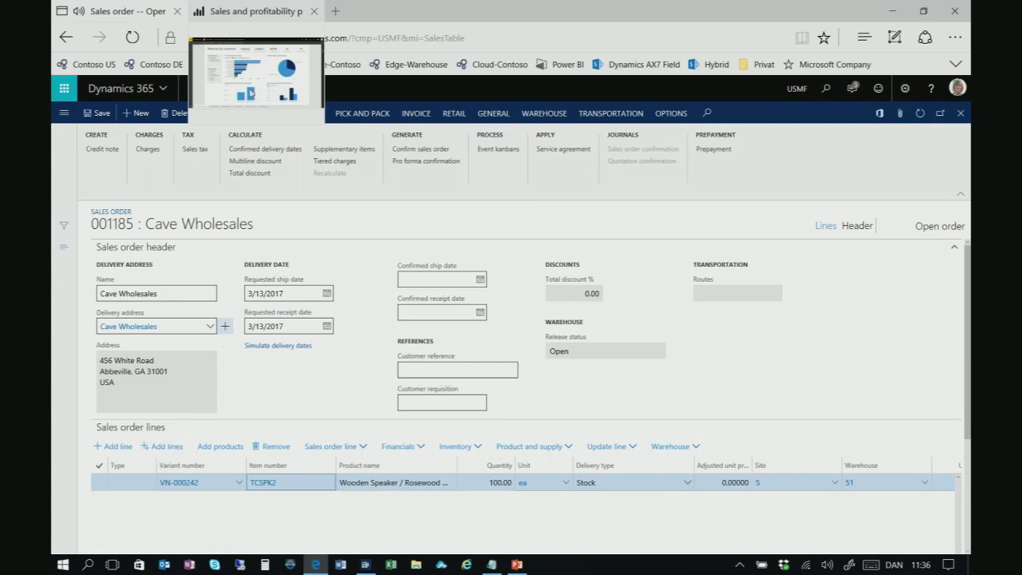
click(124, 10)
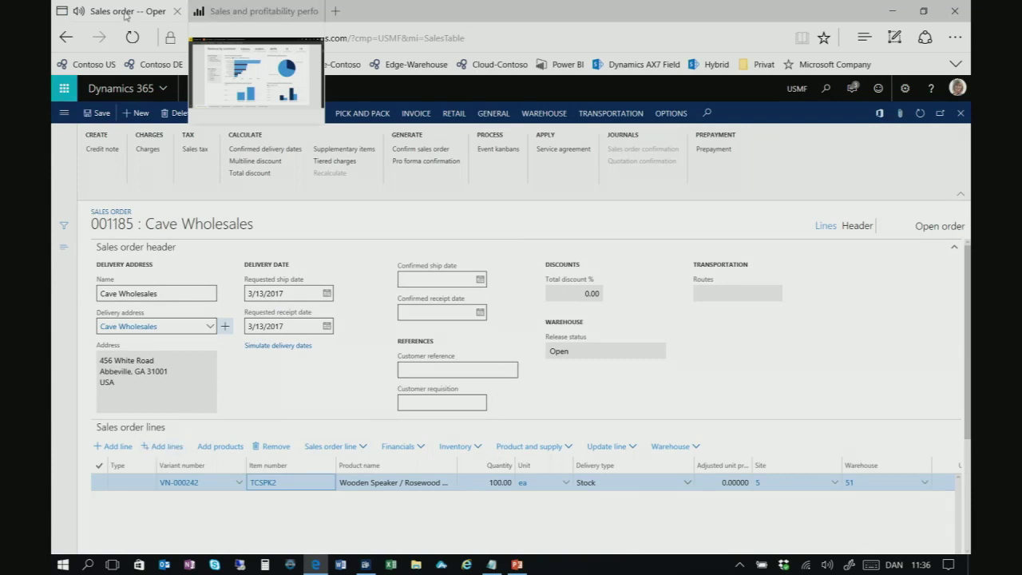
click(216, 11)
click(119, 11)
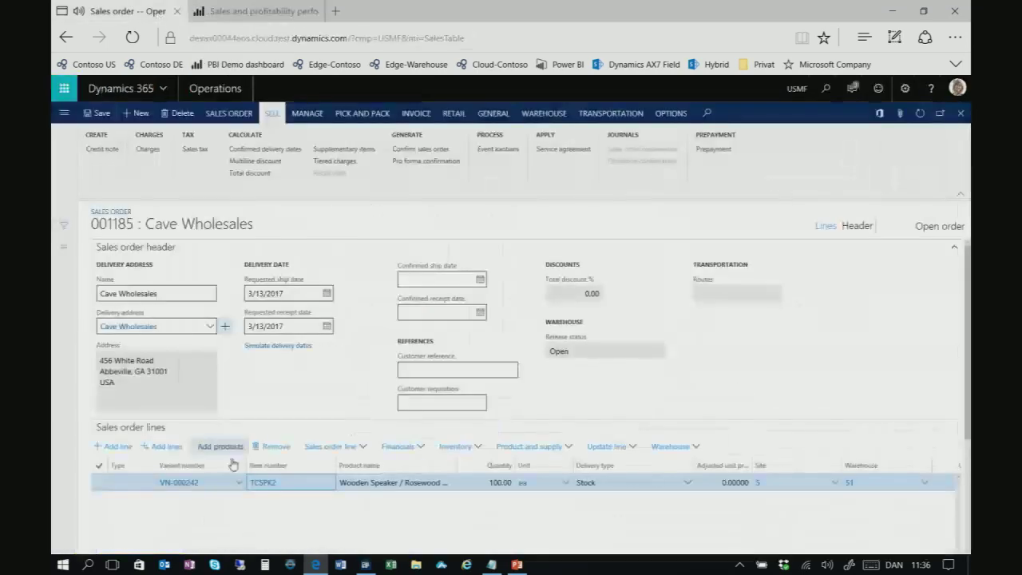
Add a sales line for 100 ea of T0051 Television Model 4K OLED
click(117, 447)
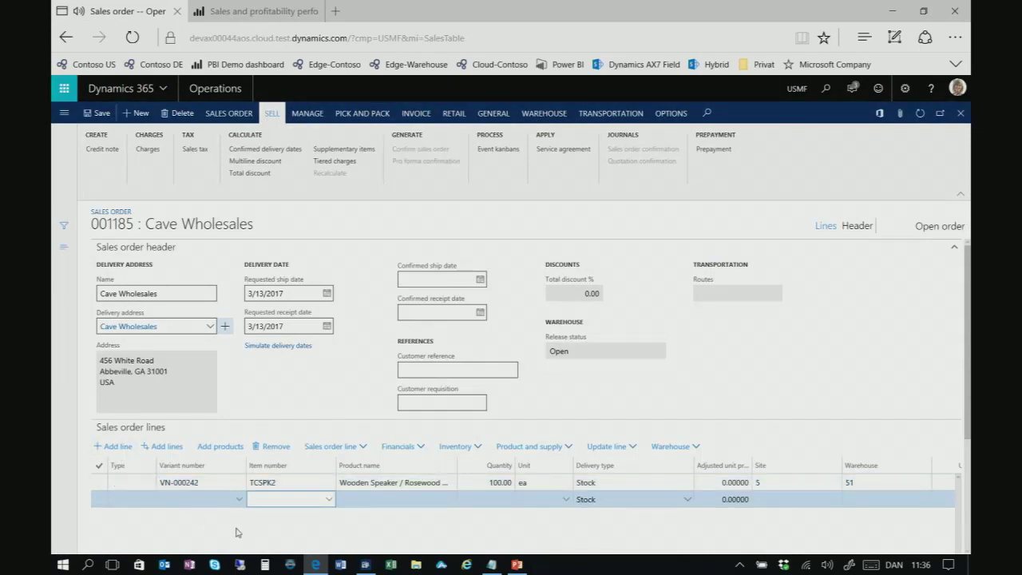
text(OLED)
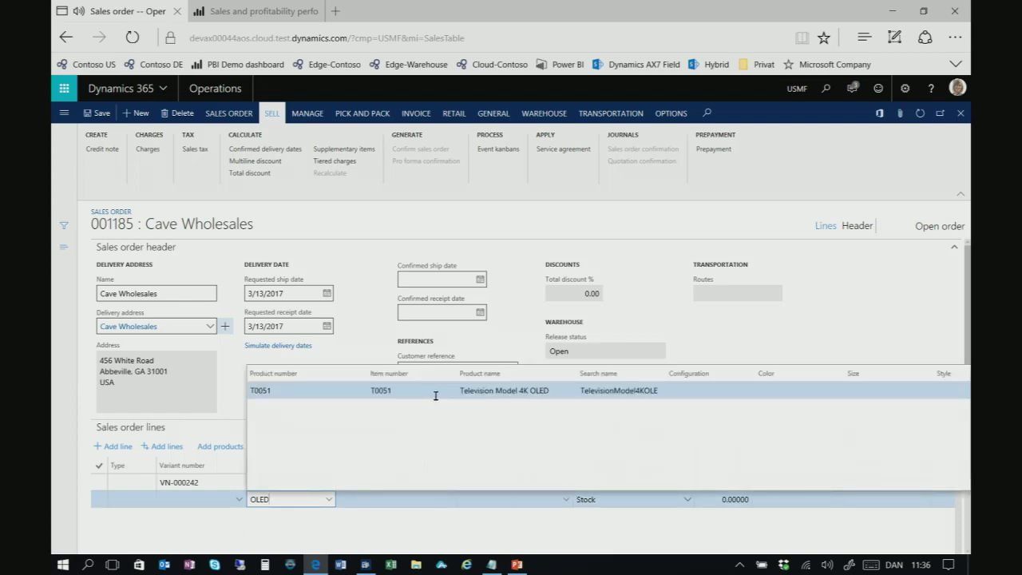
click(533, 391)
key(Tab)
key(Tab)
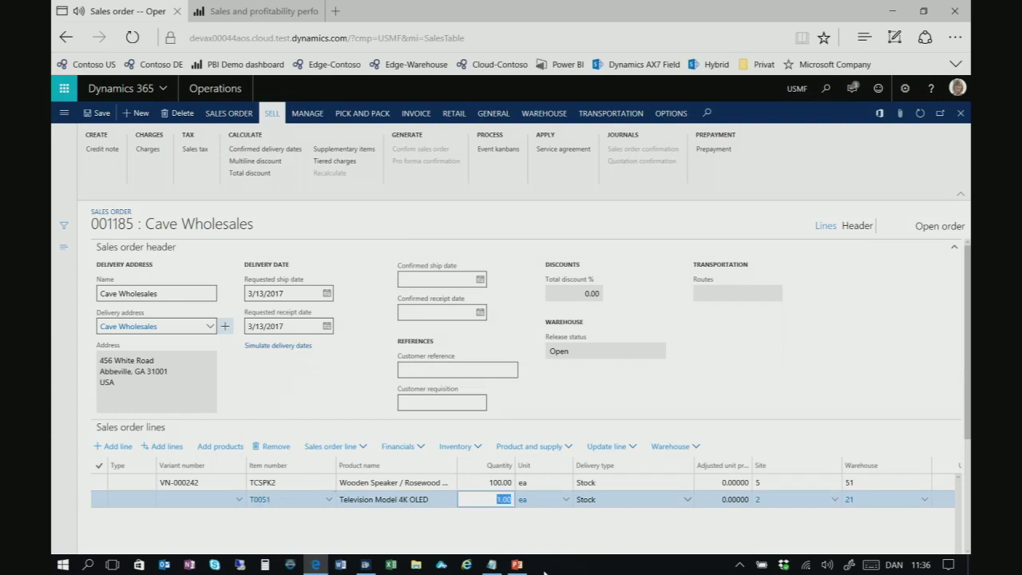
text(100)
key(Tab)
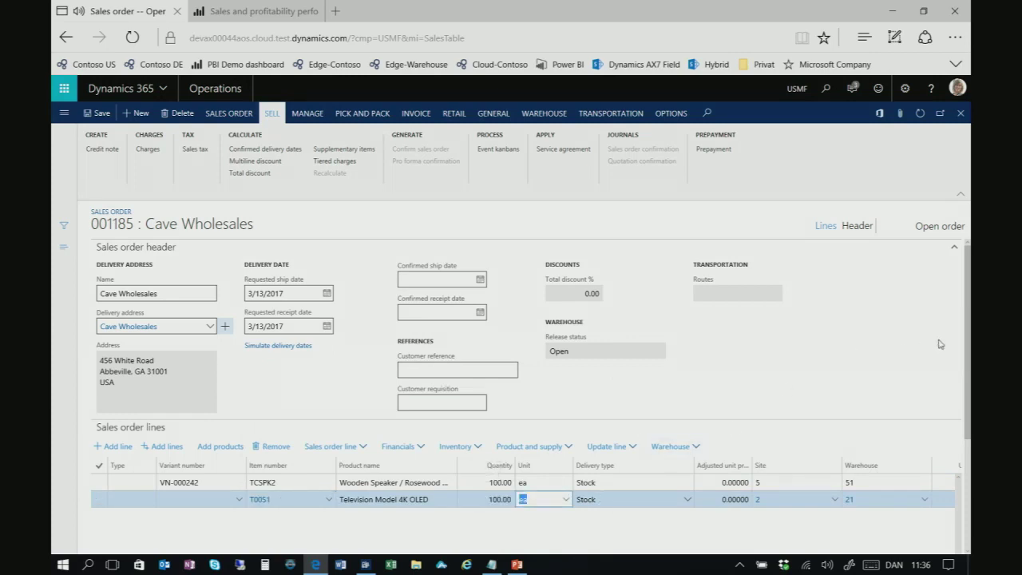
scroll(968, 343, down, 3)
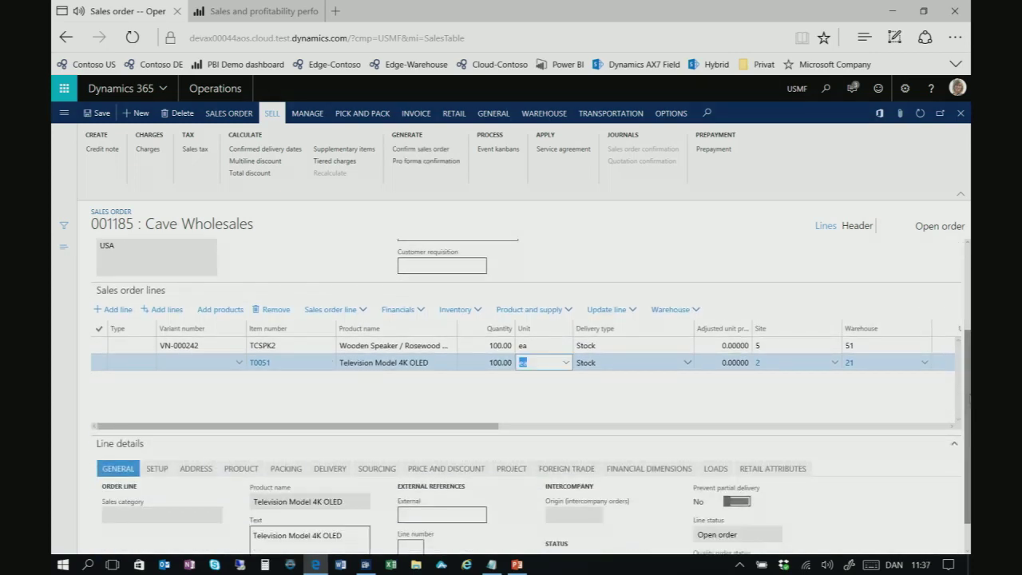
scroll(958, 447, down, 1)
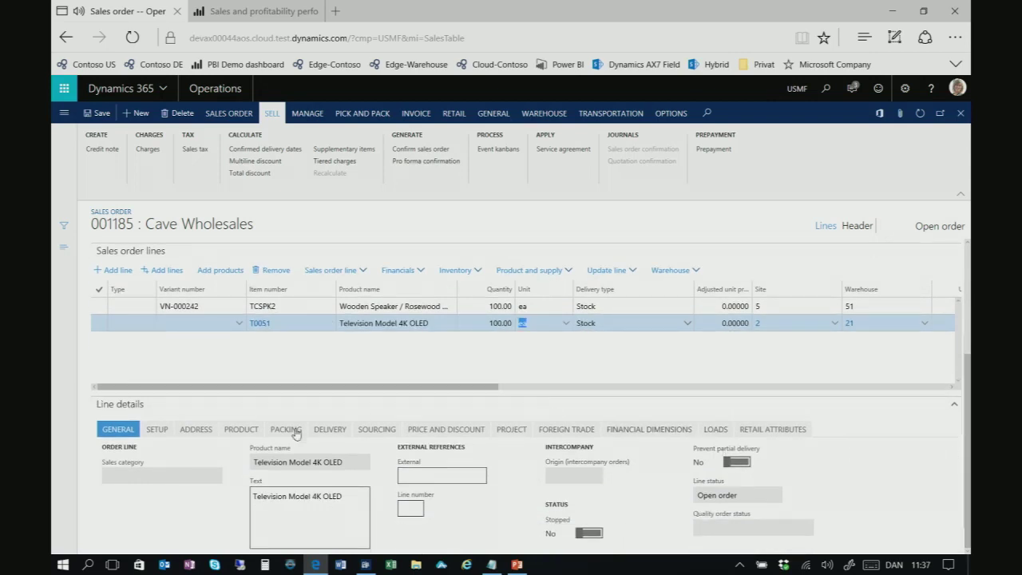
Review T0051 availability, then show the alternative's impact: 100.00 ea shipping 4/14/2017, 5.00 available
click(330, 431)
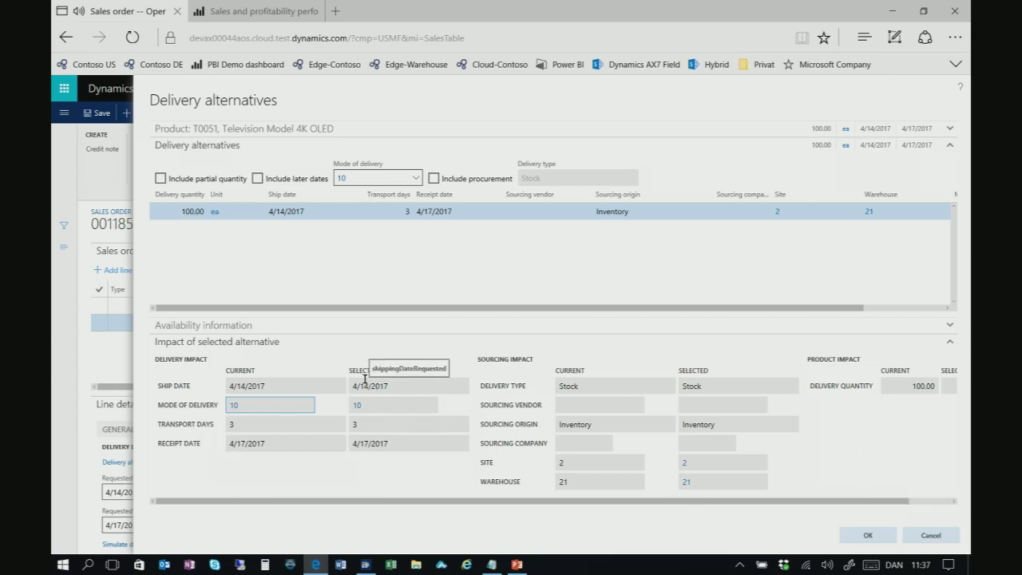
click(322, 329)
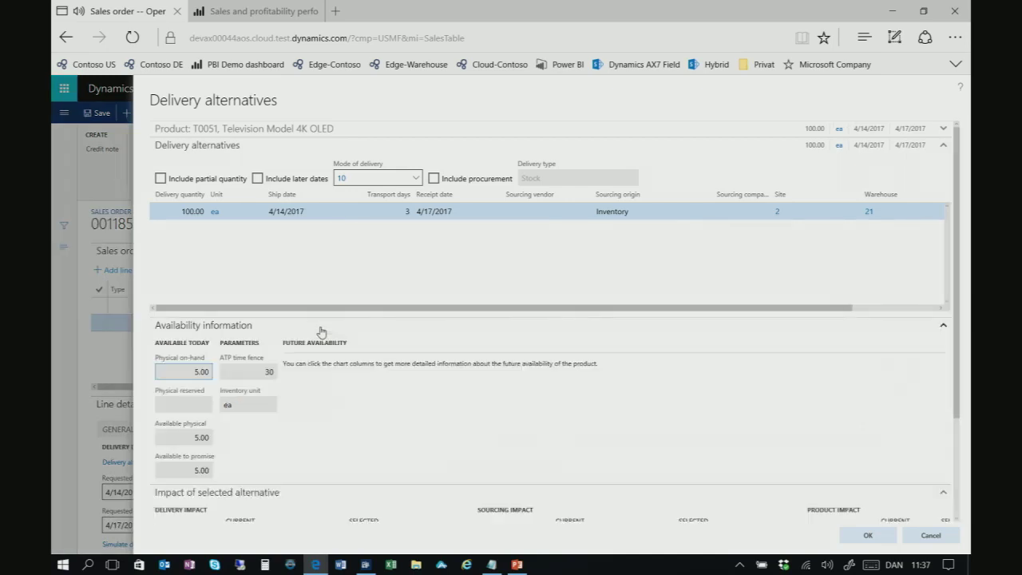
scroll(960, 285, down, 2)
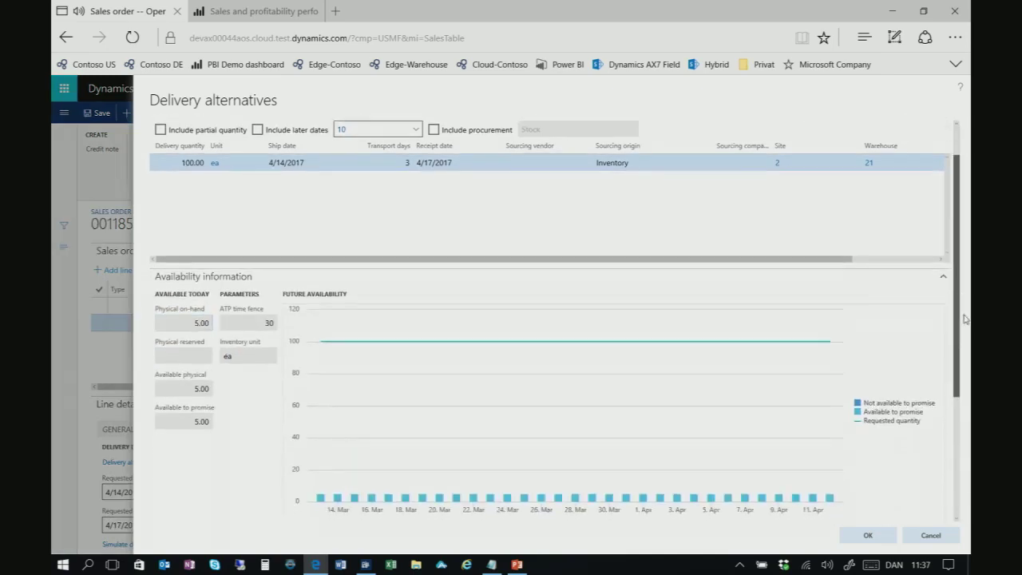
mouse_move(322, 453)
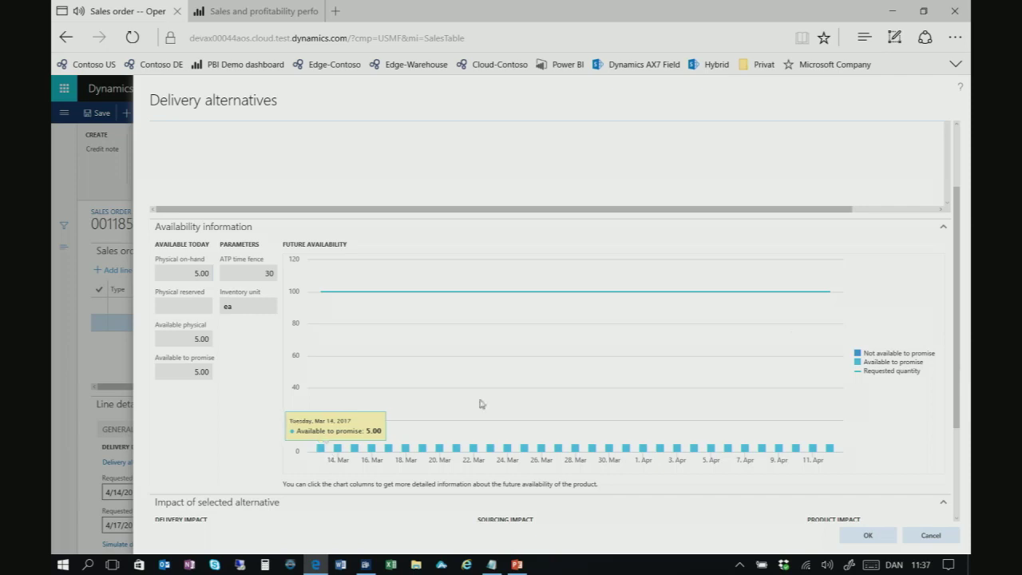
scroll(956, 328, up, 2)
scroll(956, 329, up, 1)
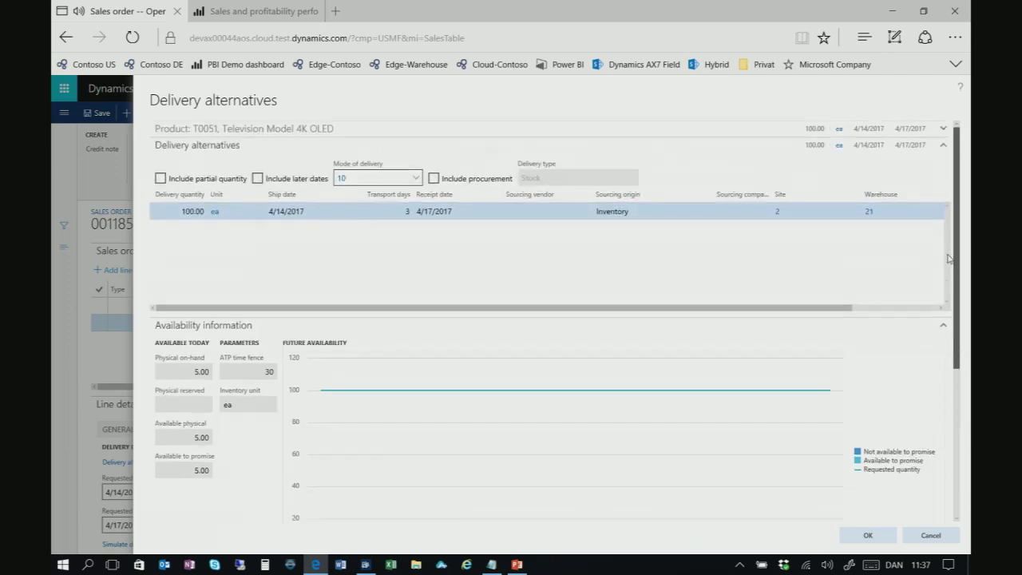
click(403, 328)
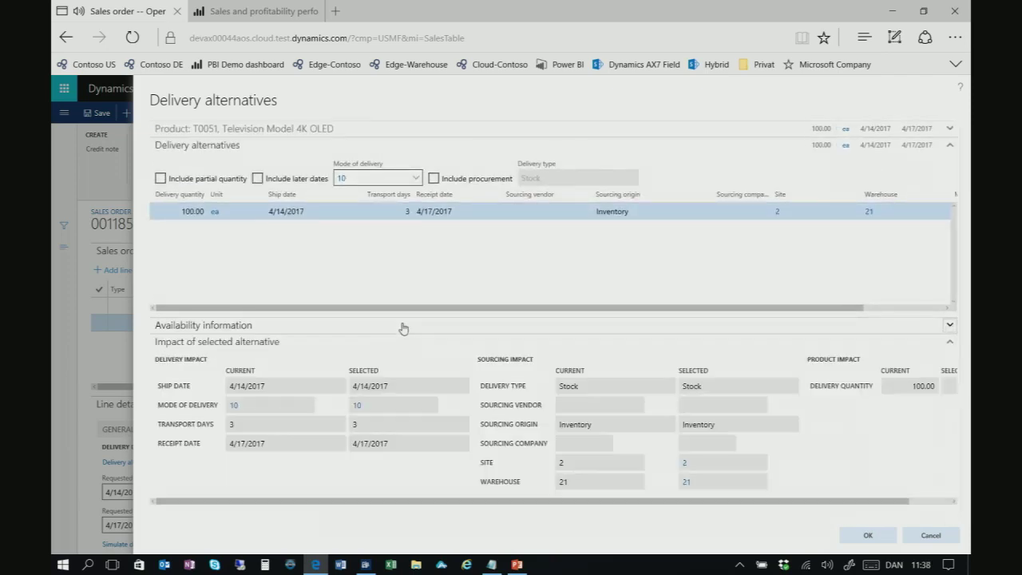
Leave partial quantity off and include procurement, revealing the DE-001 intercompany option shipping 4/7/2017
click(161, 179)
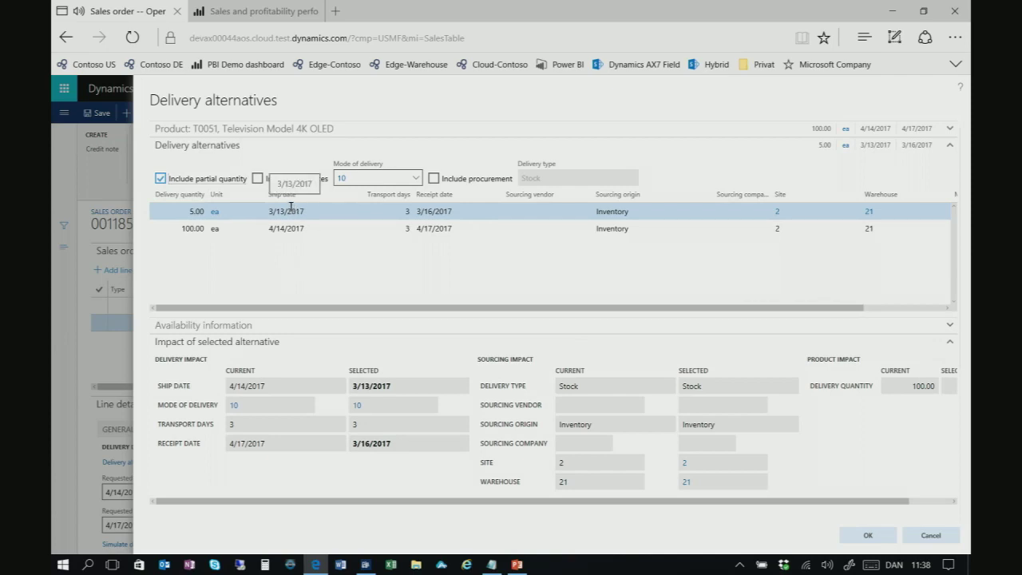
click(161, 178)
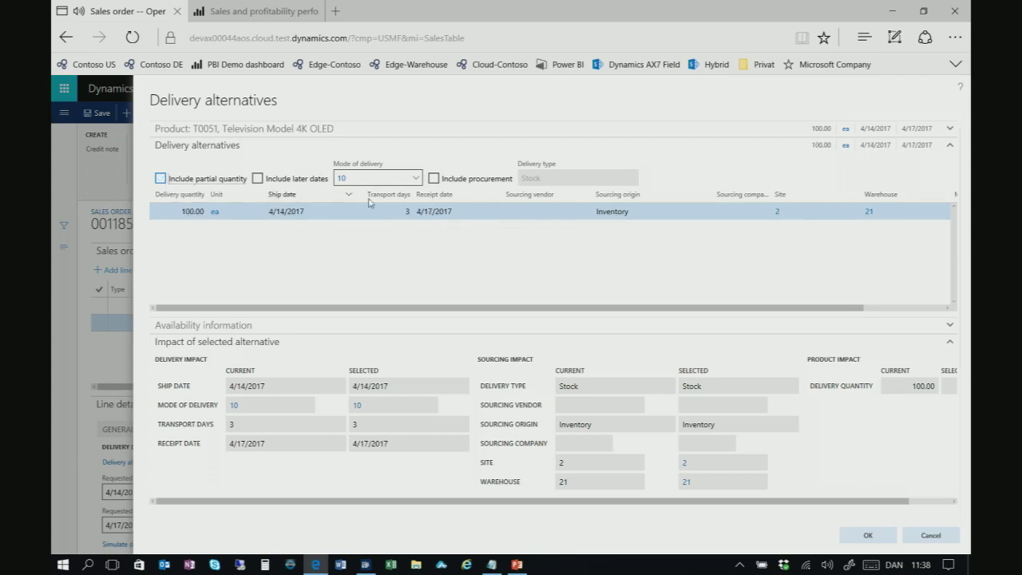
click(434, 178)
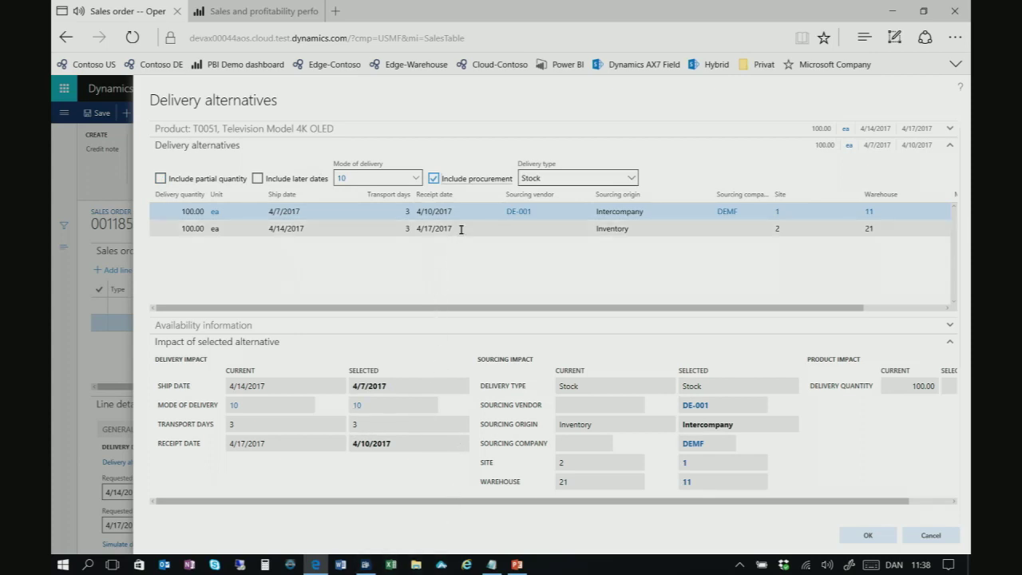
drag(459, 229, 498, 214)
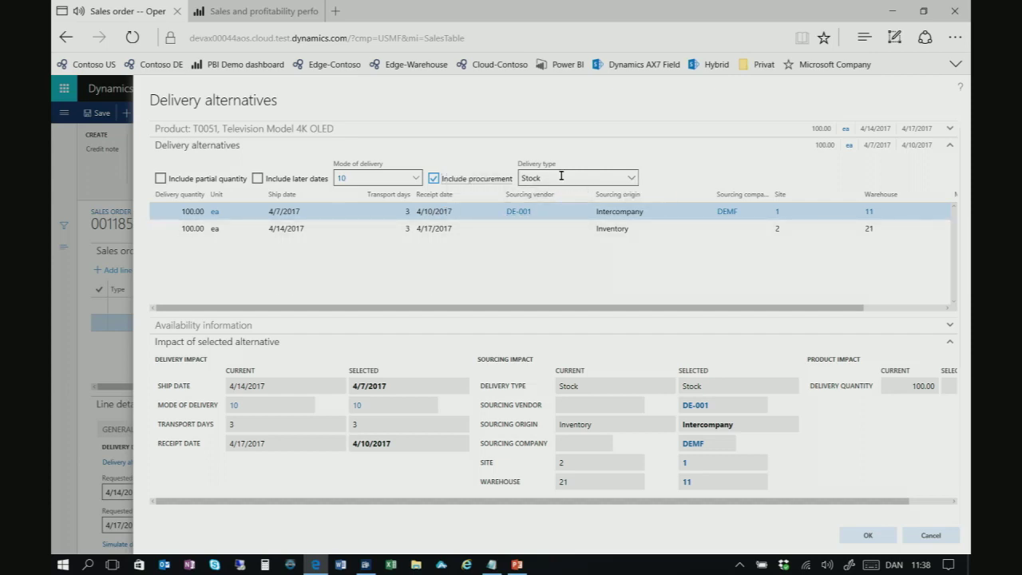
Preview the Direct delivery alternative and its availability chart, then cancel without applying it
click(632, 181)
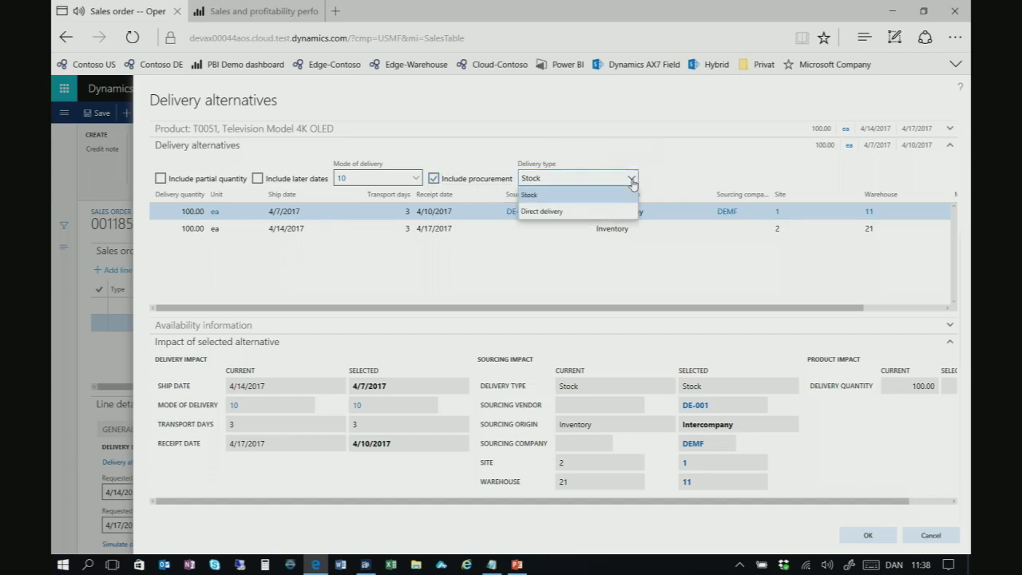
click(553, 212)
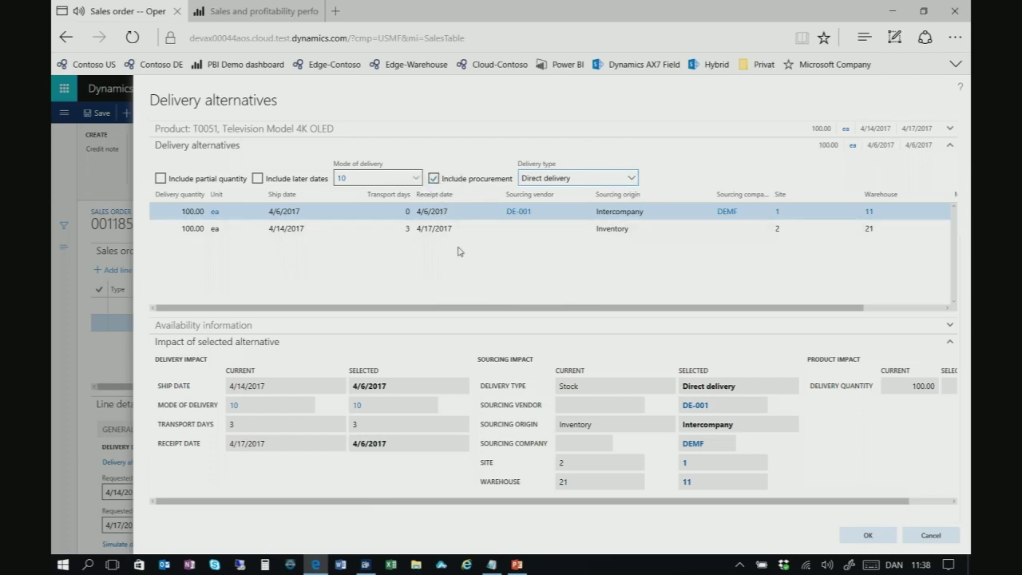
click(440, 329)
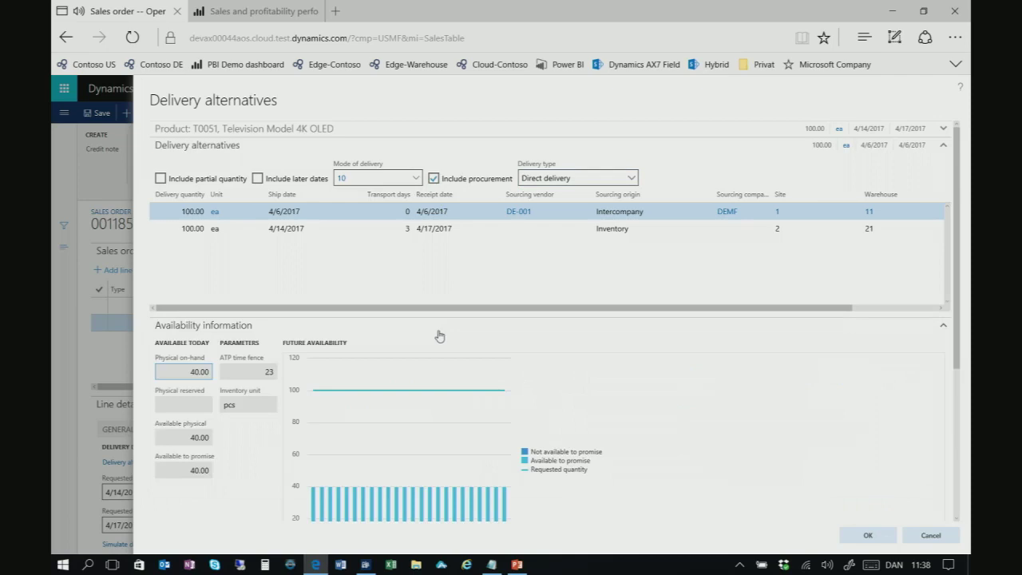
scroll(439, 335, down, 3)
mouse_move(368, 399)
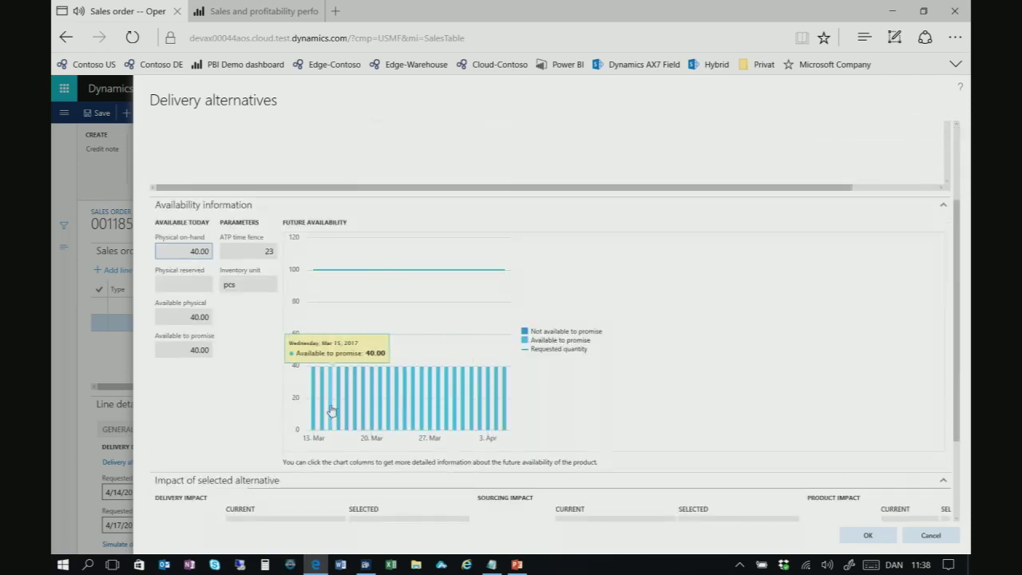
mouse_move(314, 392)
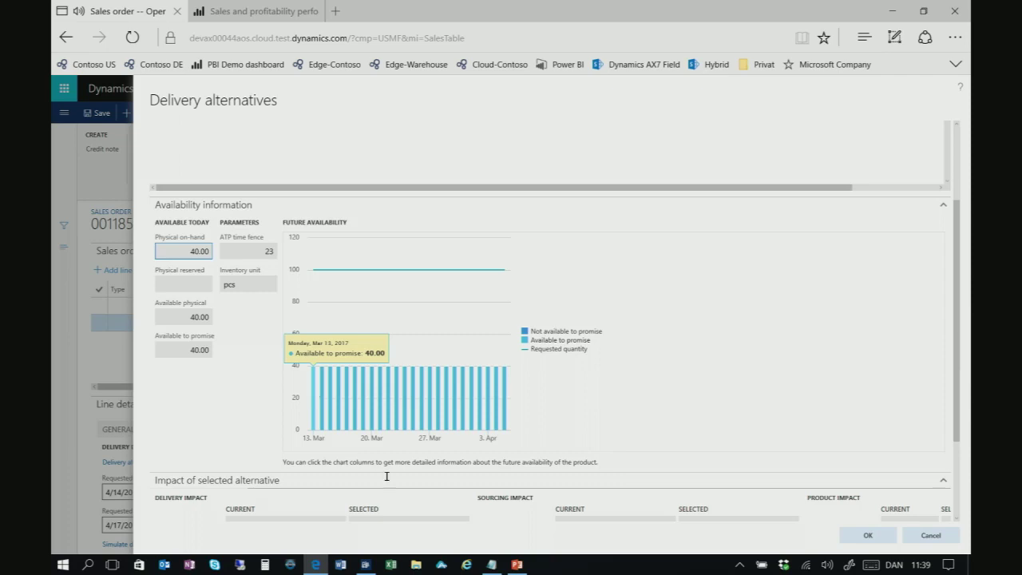
click(931, 535)
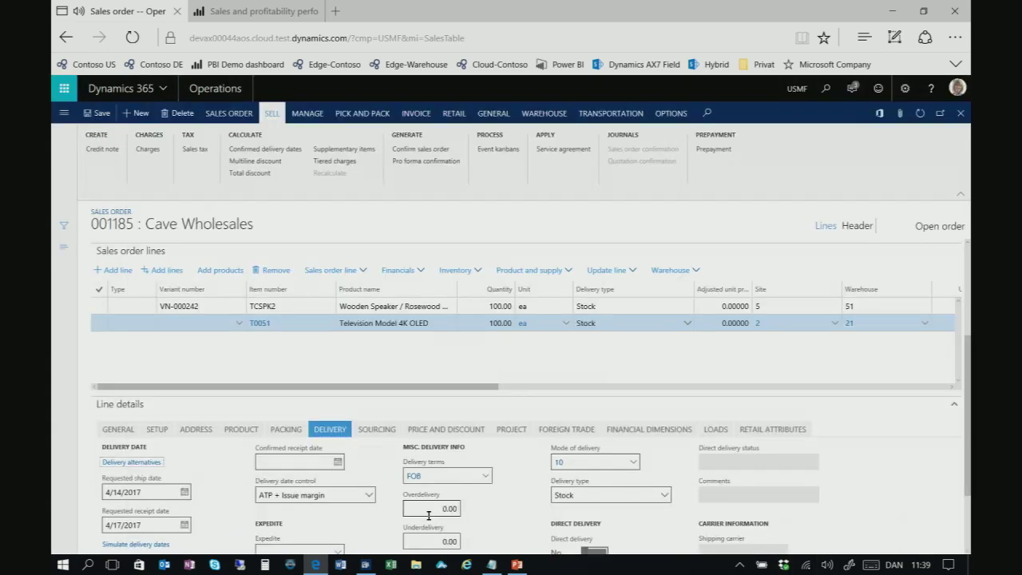
Change the television line's quantity from 100.00 to 40
click(486, 323)
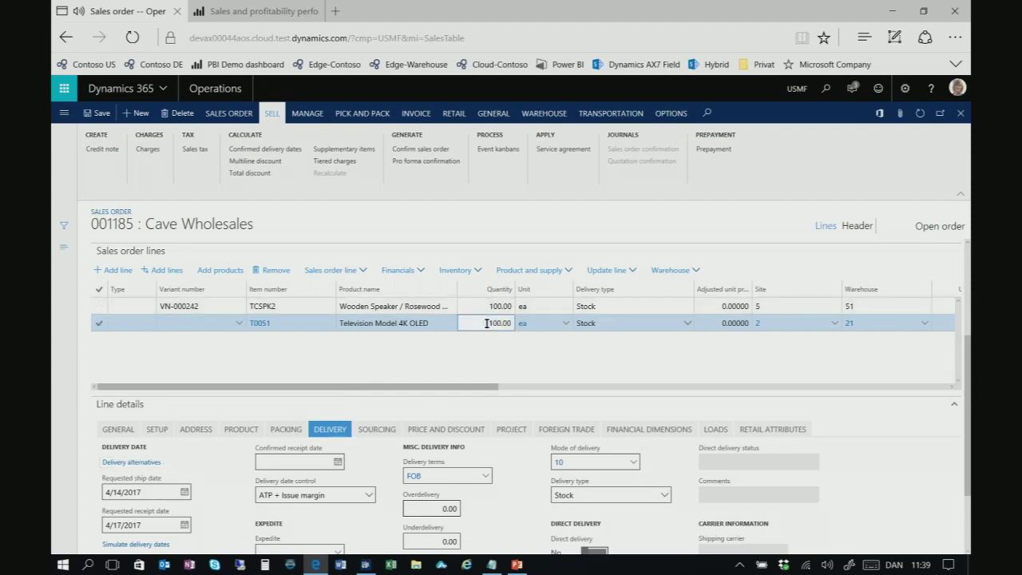
drag(487, 323, 520, 322)
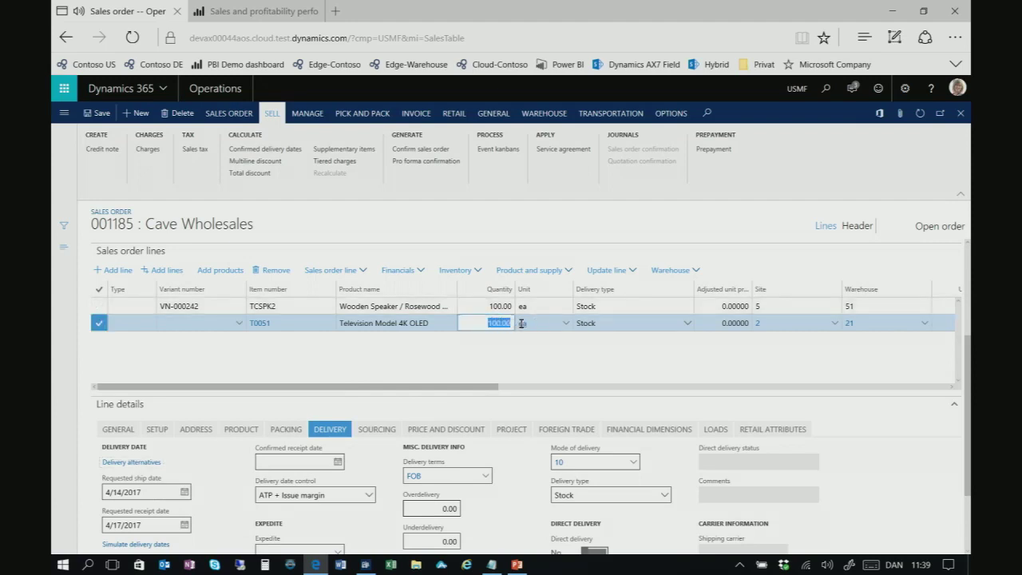
text(40)
key(Tab)
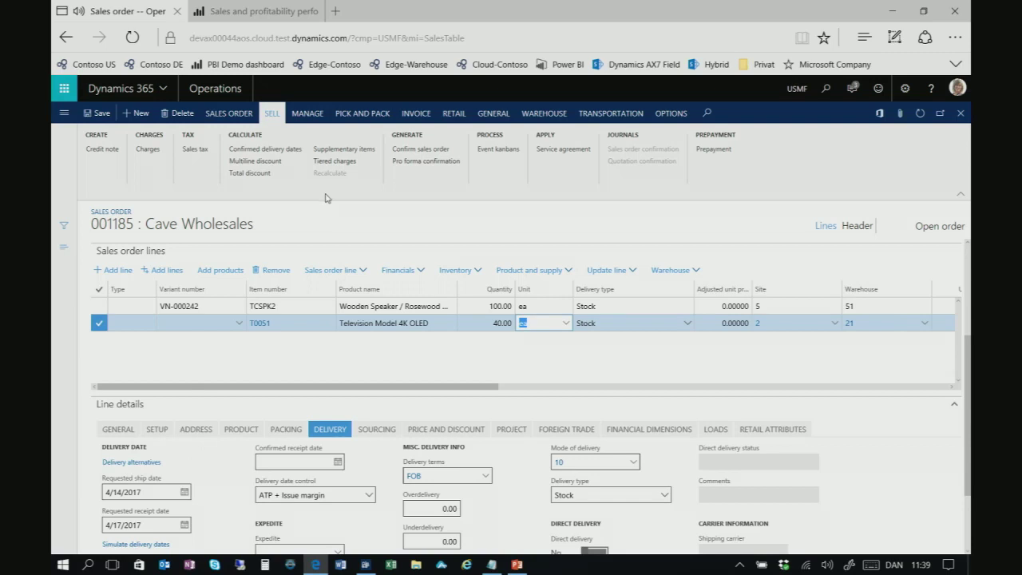
In the line's delivery alternatives, include procurement and choose Direct delivery
click(140, 463)
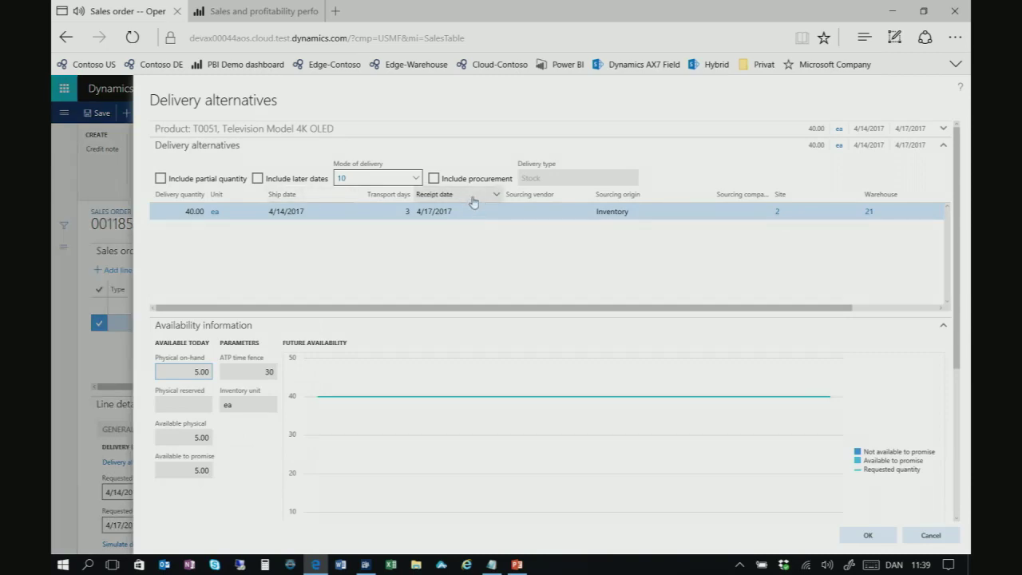
click(433, 178)
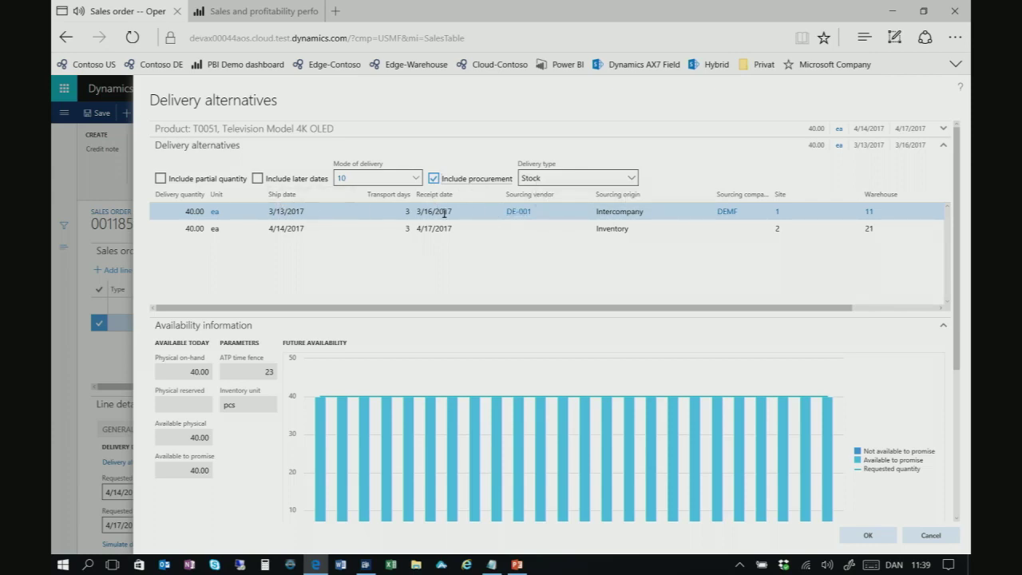
click(630, 177)
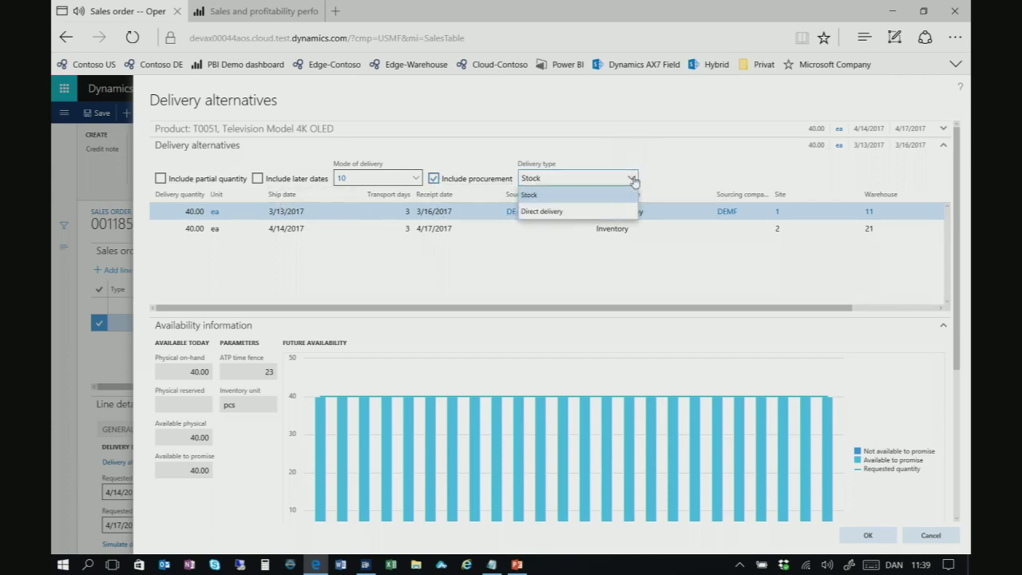
click(567, 212)
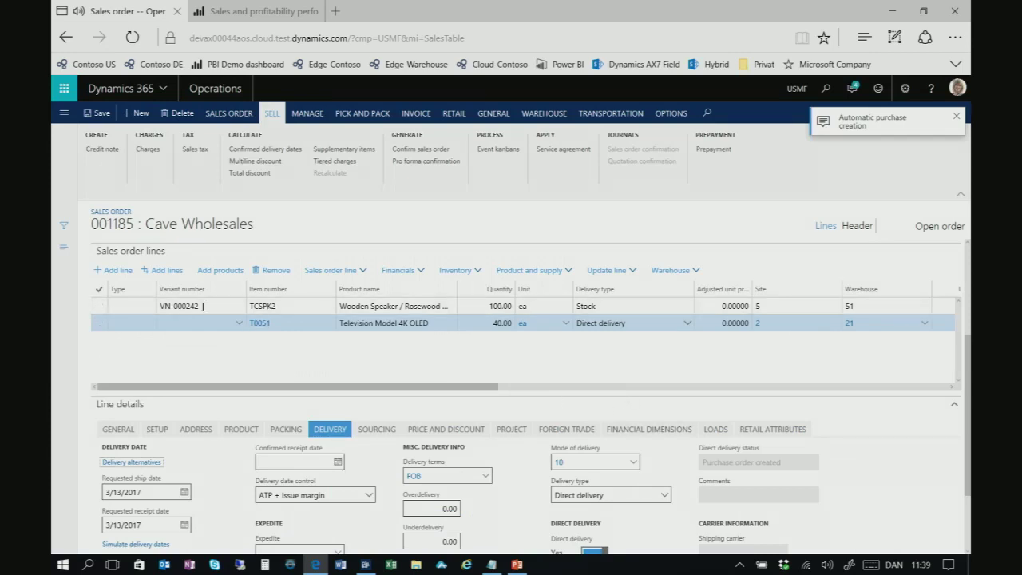
Add a new order line for item T0051 with quantity 60
click(122, 273)
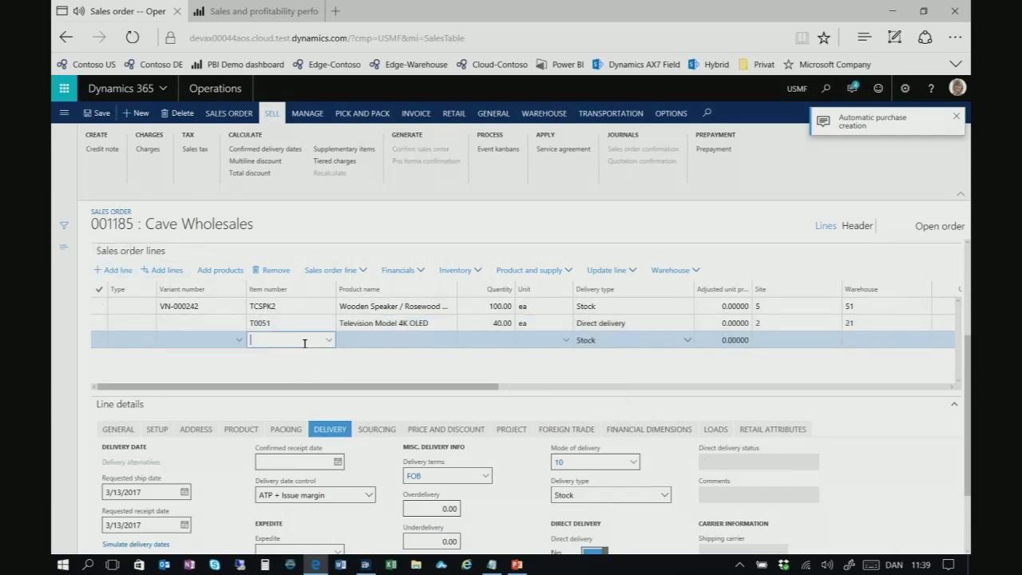
text(T00)
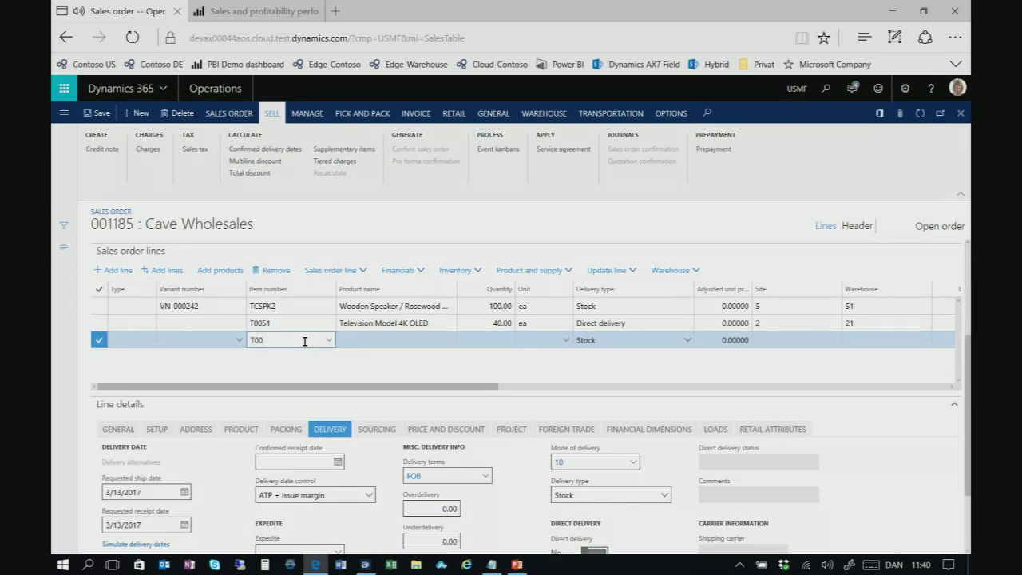
text(051)
key(Tab)
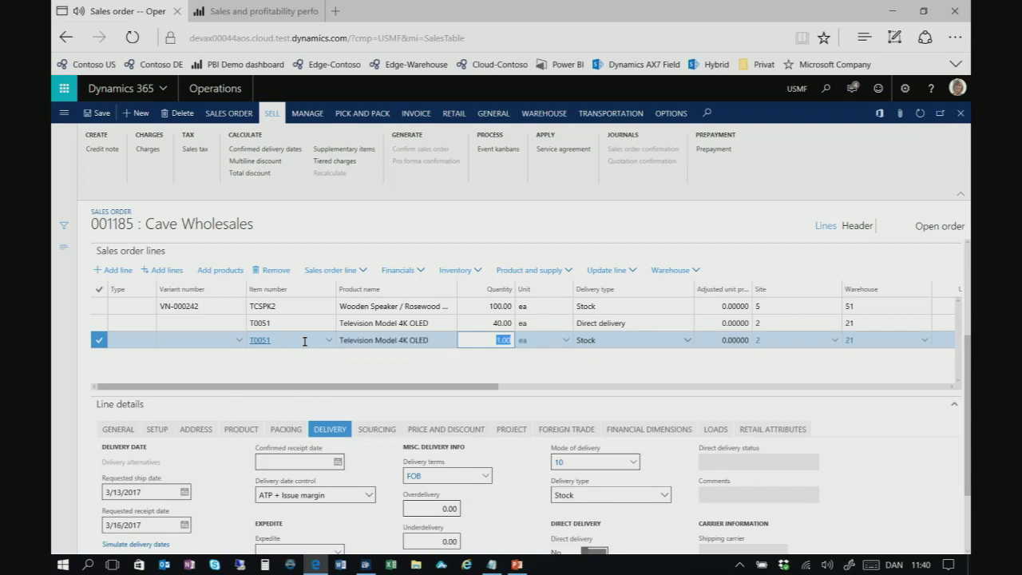
text(60)
key(Tab)
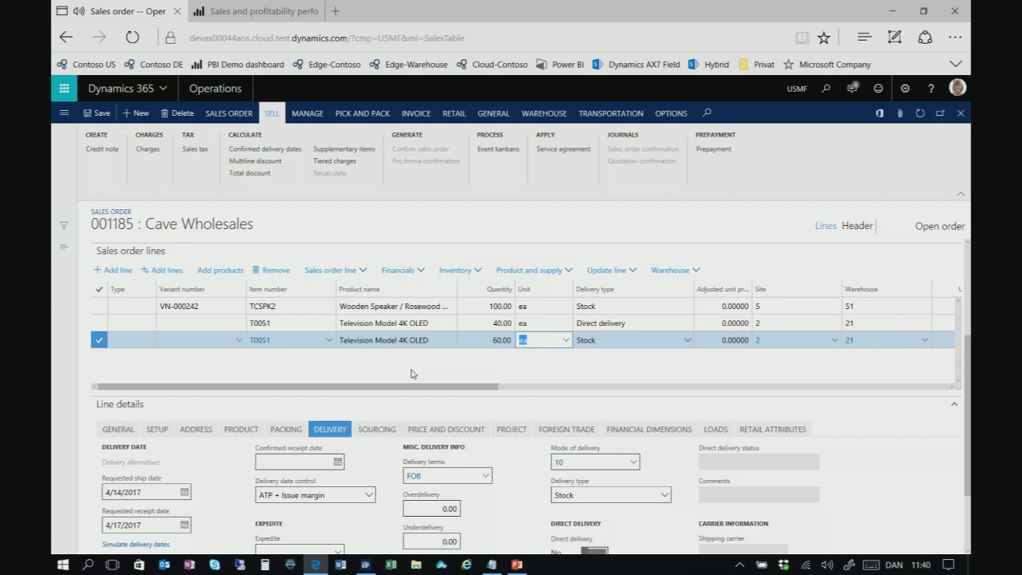
Set the new 60-unit line to Direct delivery and review its delivery details
click(688, 341)
click(645, 373)
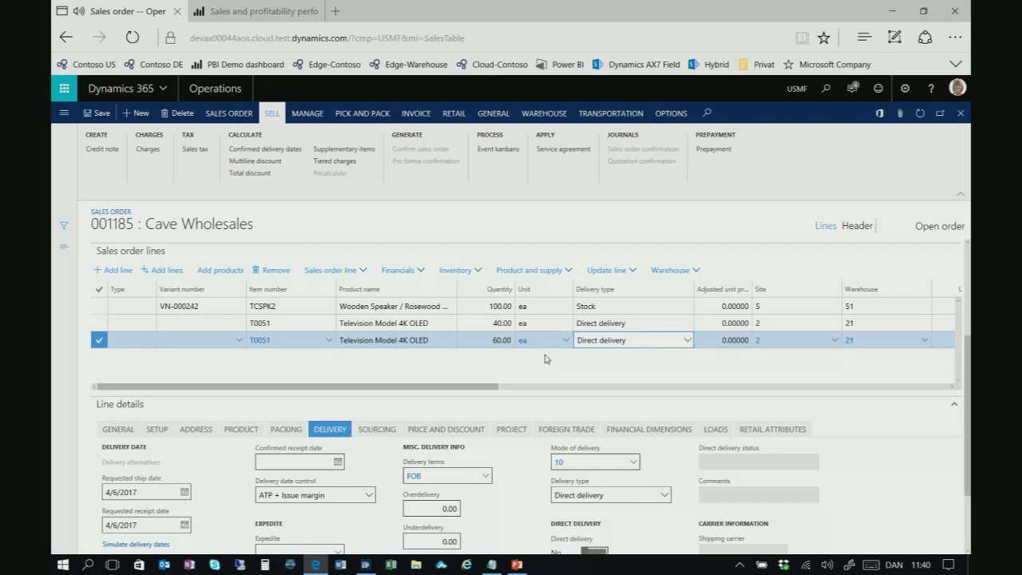
click(333, 431)
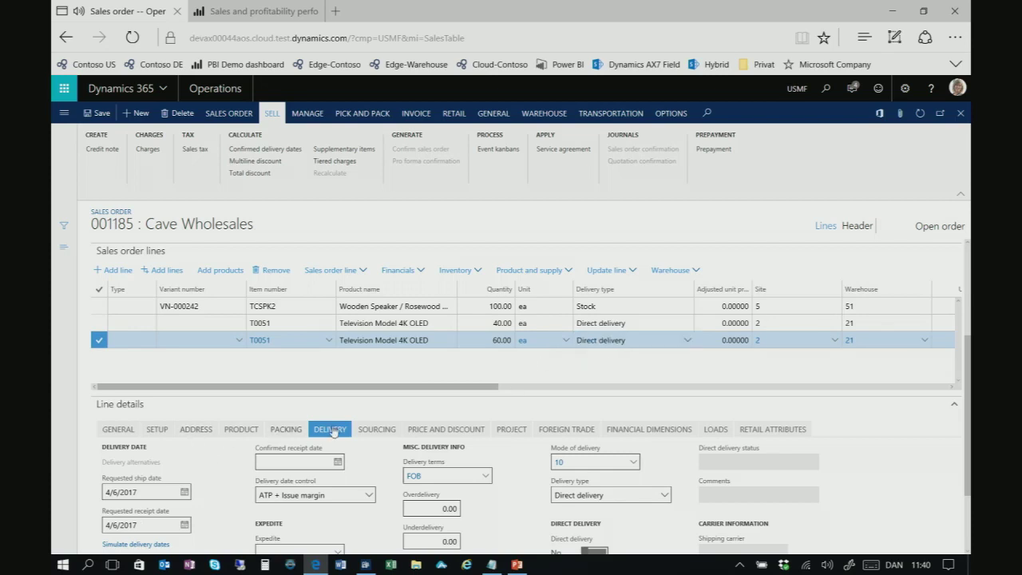
scroll(238, 483, down, 1)
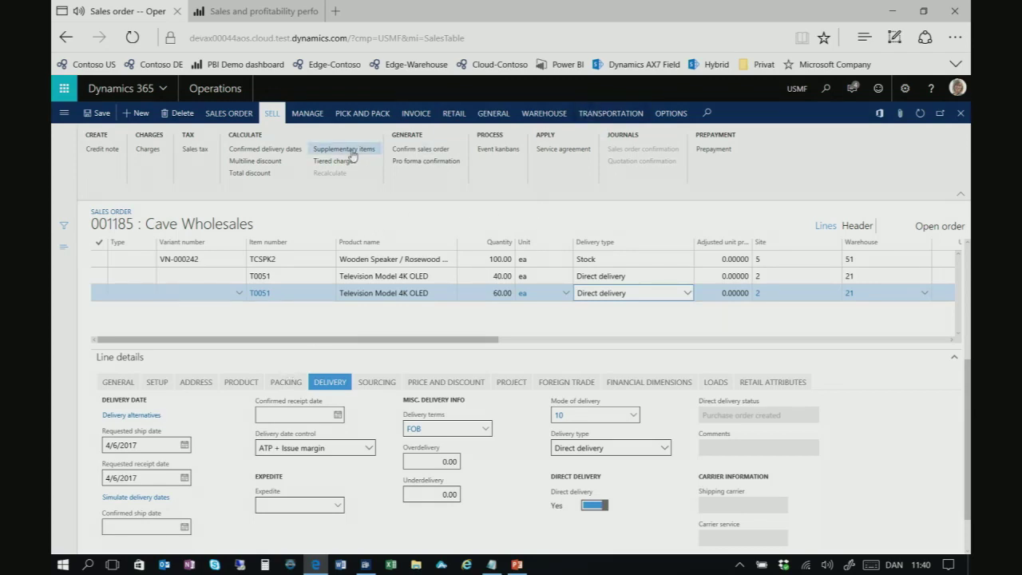
From the line's sourcing details, open intercompany sales order 000258 in DEMF
click(305, 113)
click(301, 116)
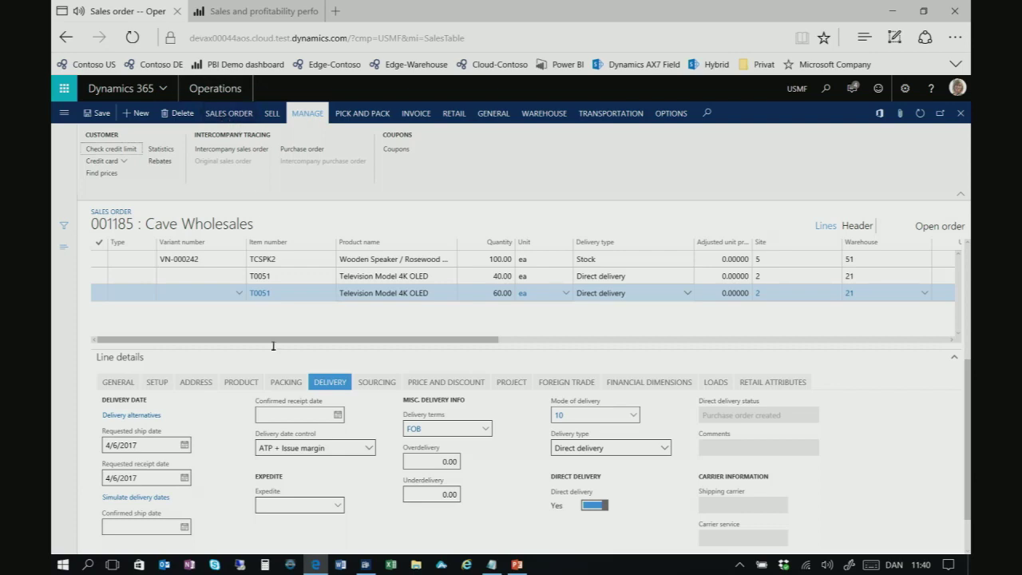
click(376, 382)
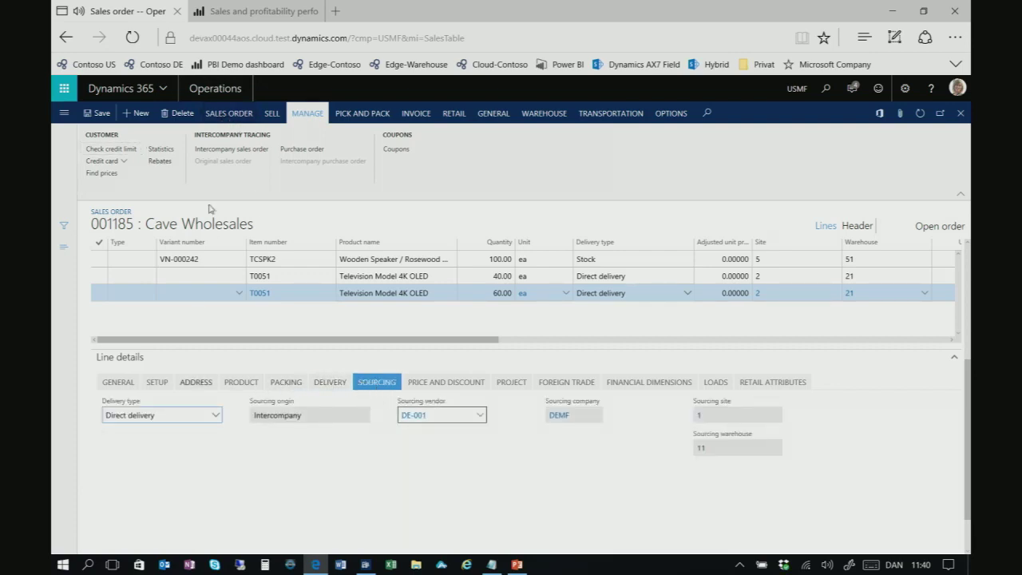
click(230, 149)
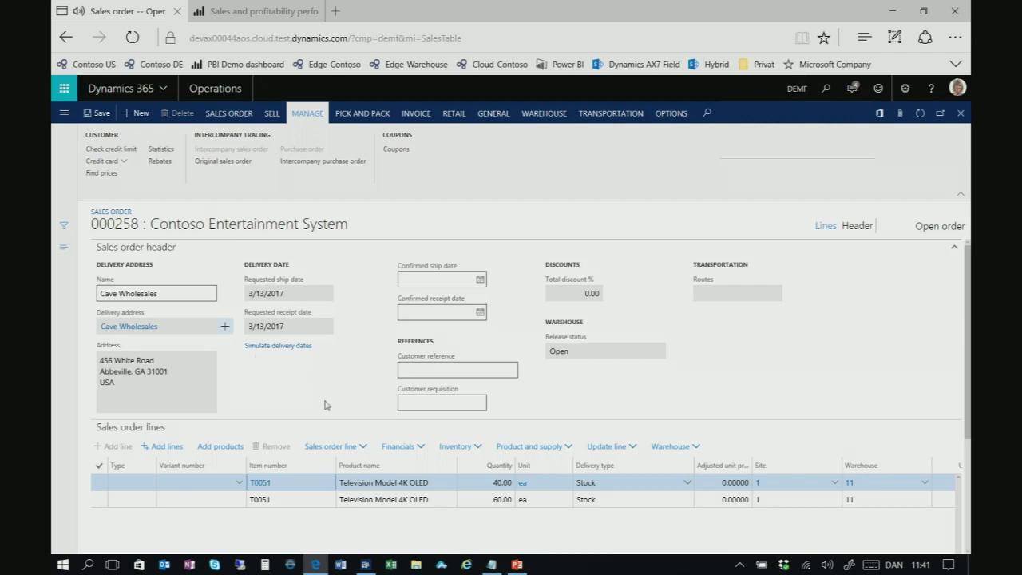
Set order 000258's 60.00 ea T0051 line to Direct delivery and check its sourcing details
scroll(375, 463, down, 1)
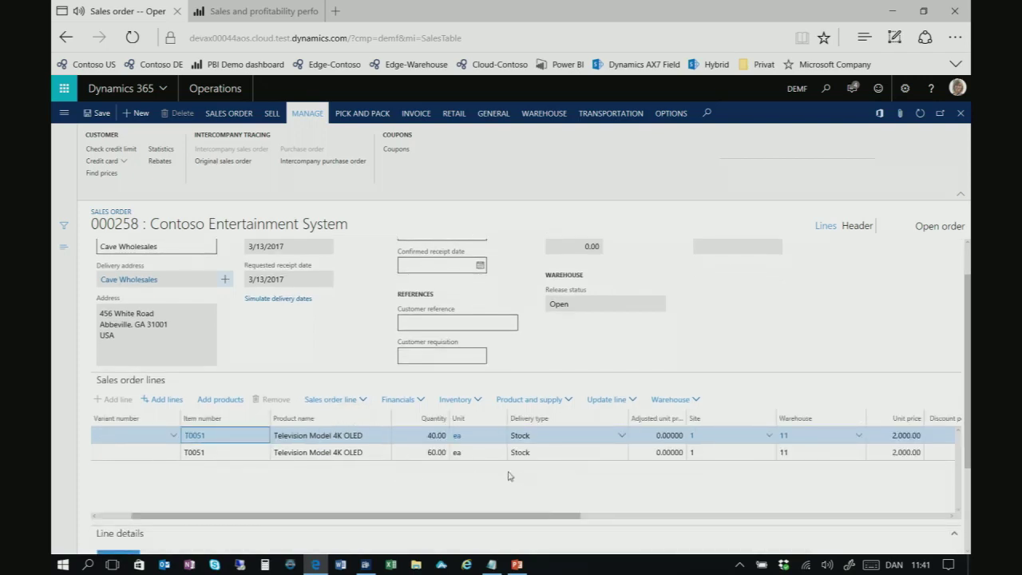
click(432, 451)
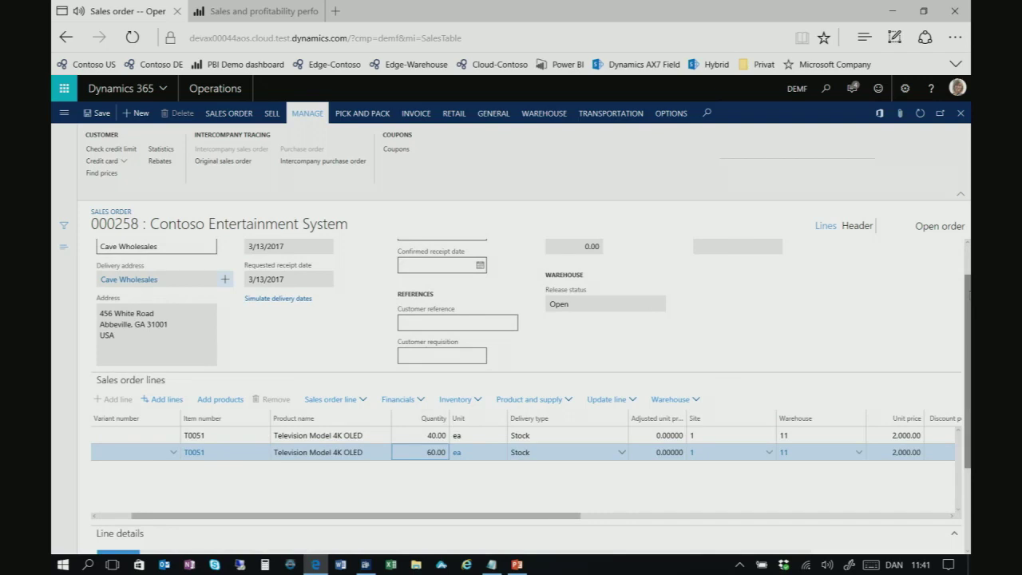
drag(967, 294, 969, 364)
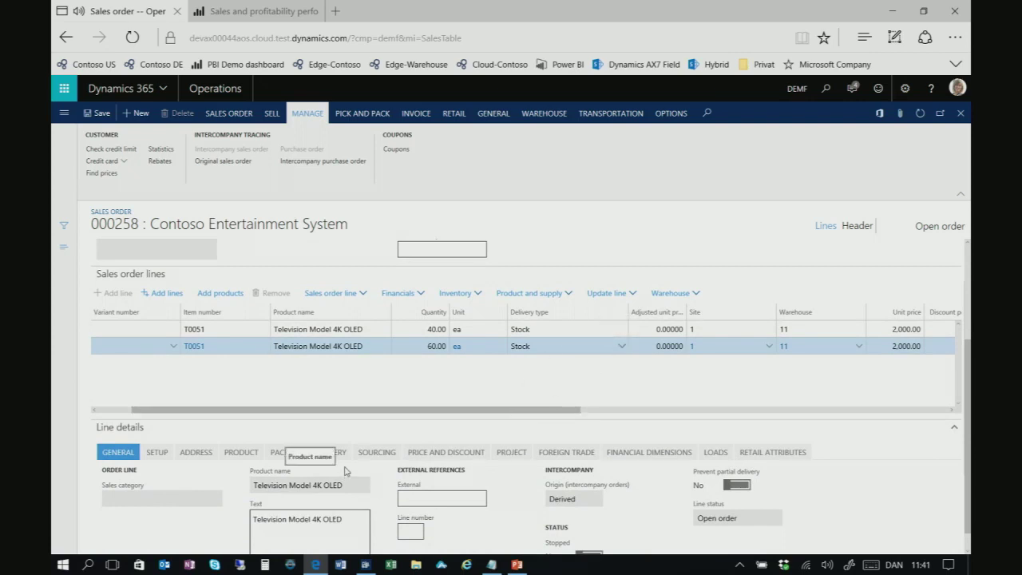
click(622, 346)
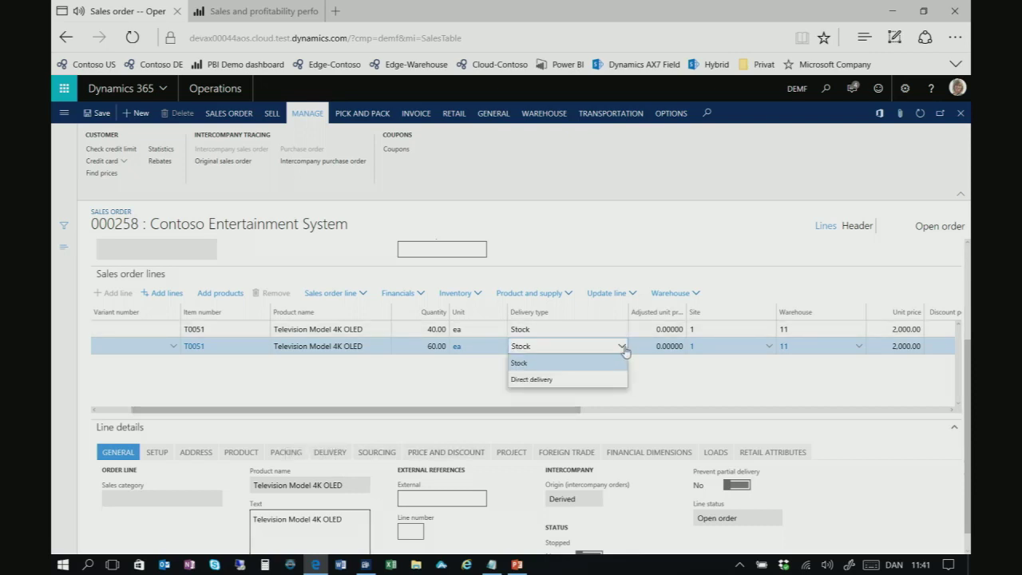
click(574, 380)
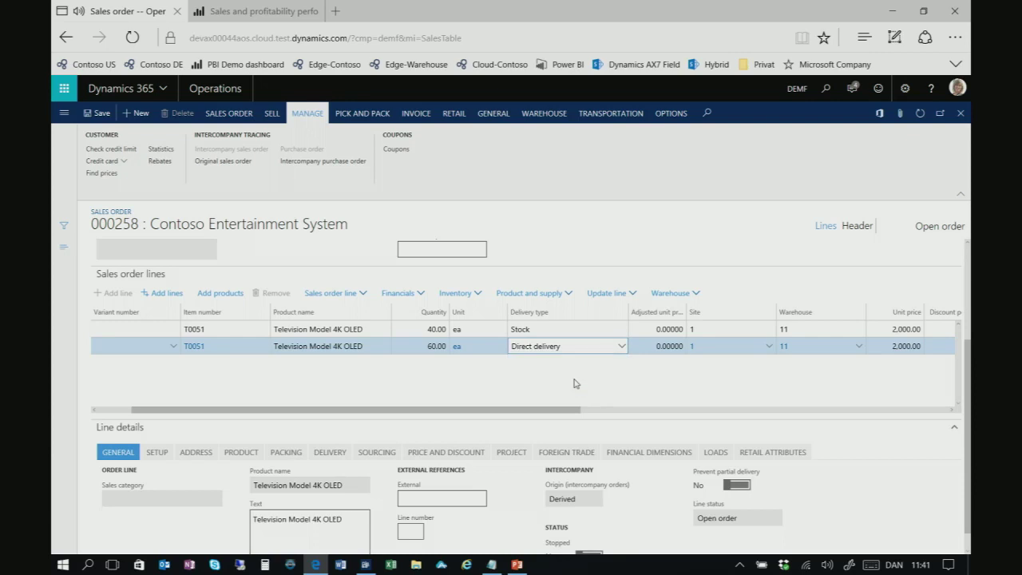
click(376, 453)
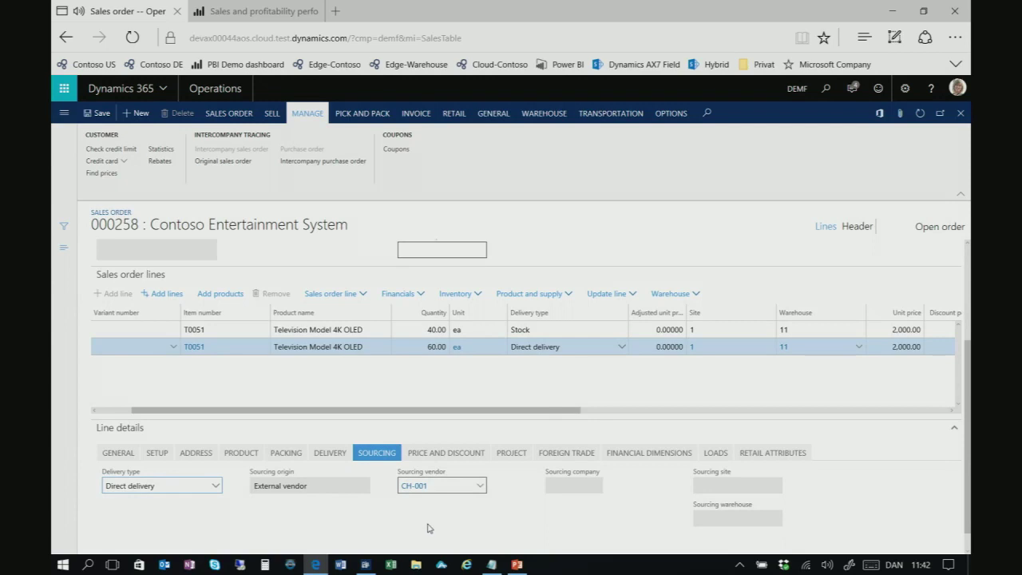
click(495, 117)
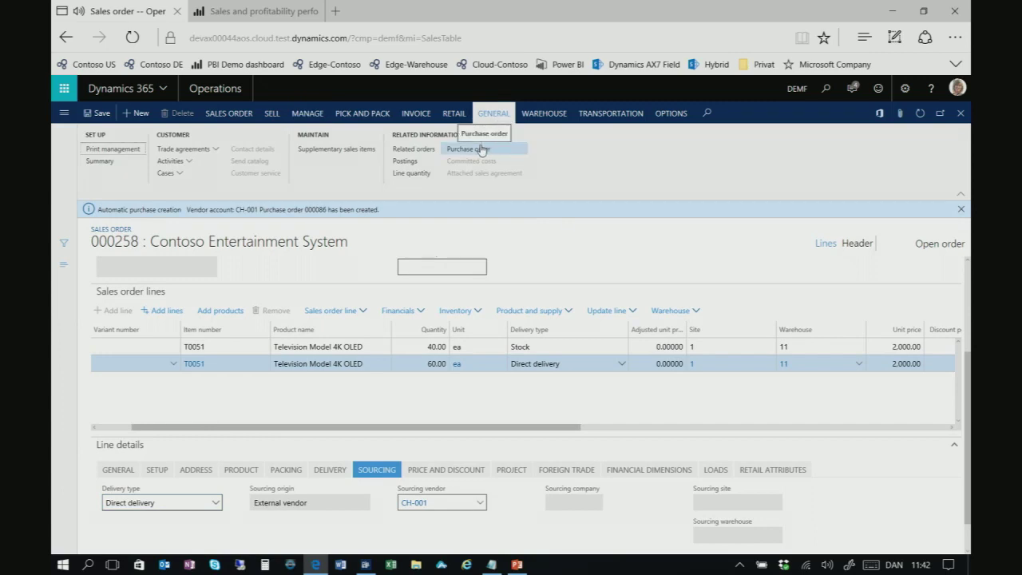
Open purchase order 000086 and set its line's confirmed delivery date to 3/20/2017
click(481, 150)
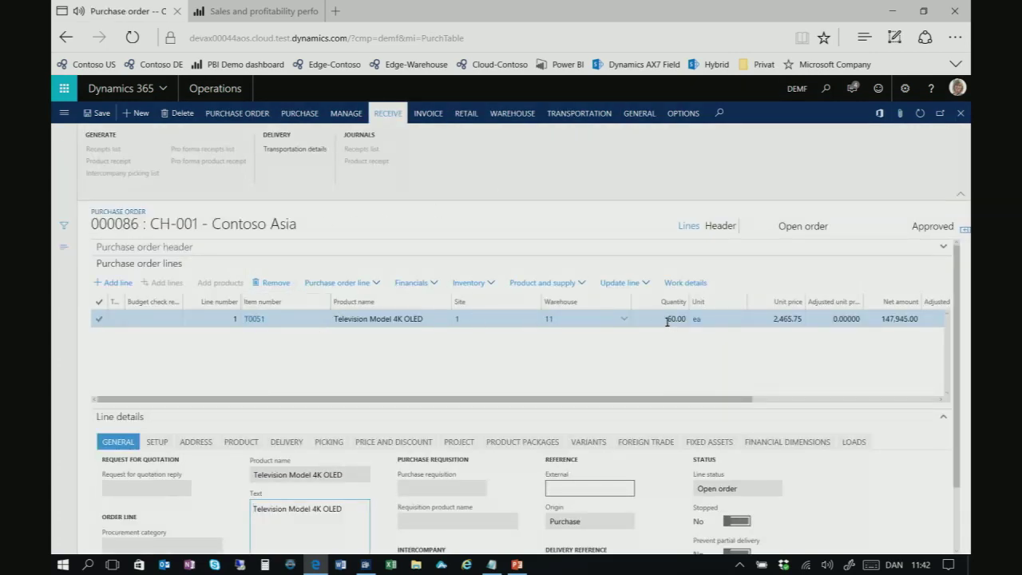
click(285, 442)
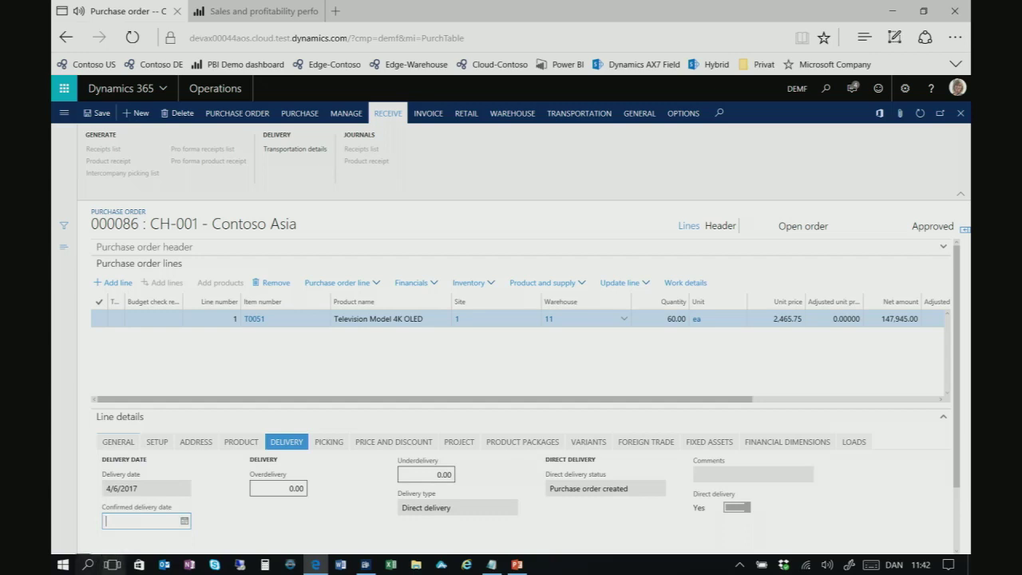
click(183, 521)
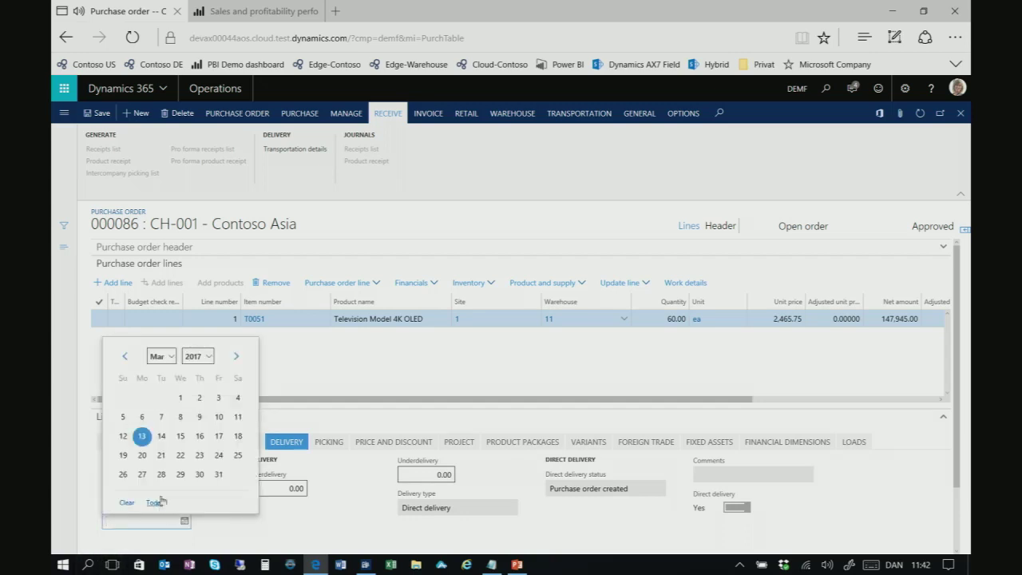
click(142, 455)
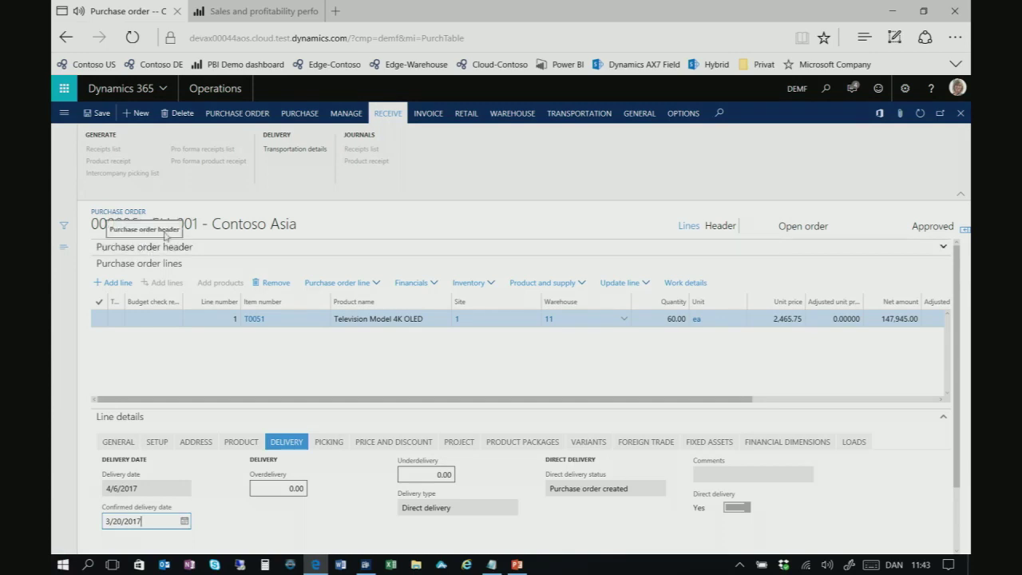
Browse the purchase order's General and Purchase action tabs
click(638, 115)
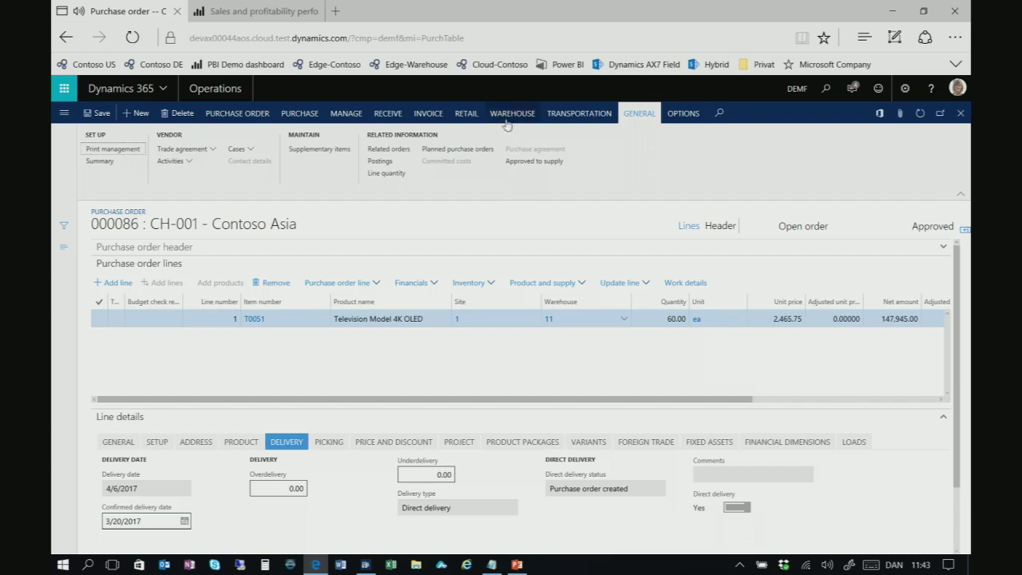
click(263, 118)
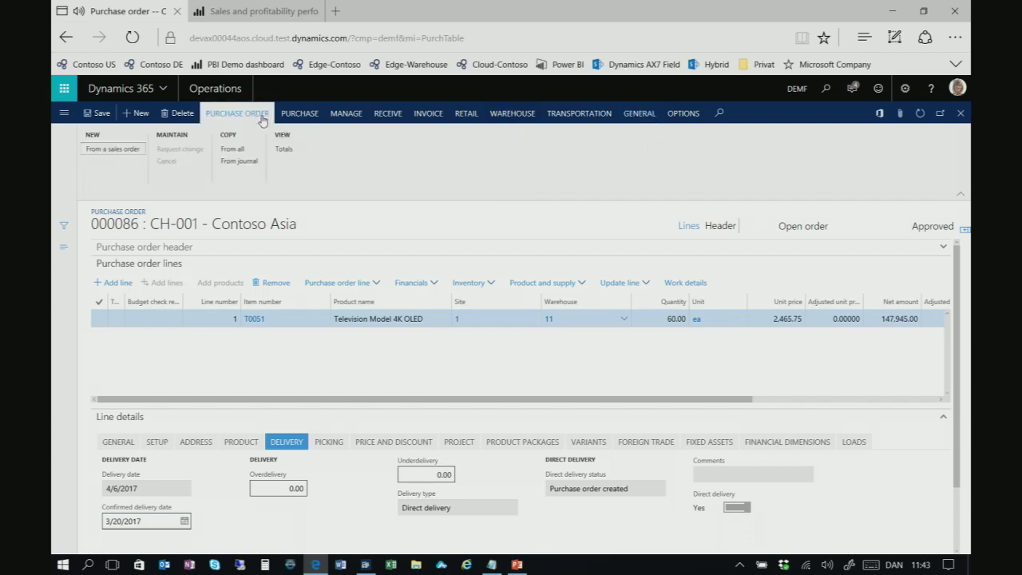
click(307, 116)
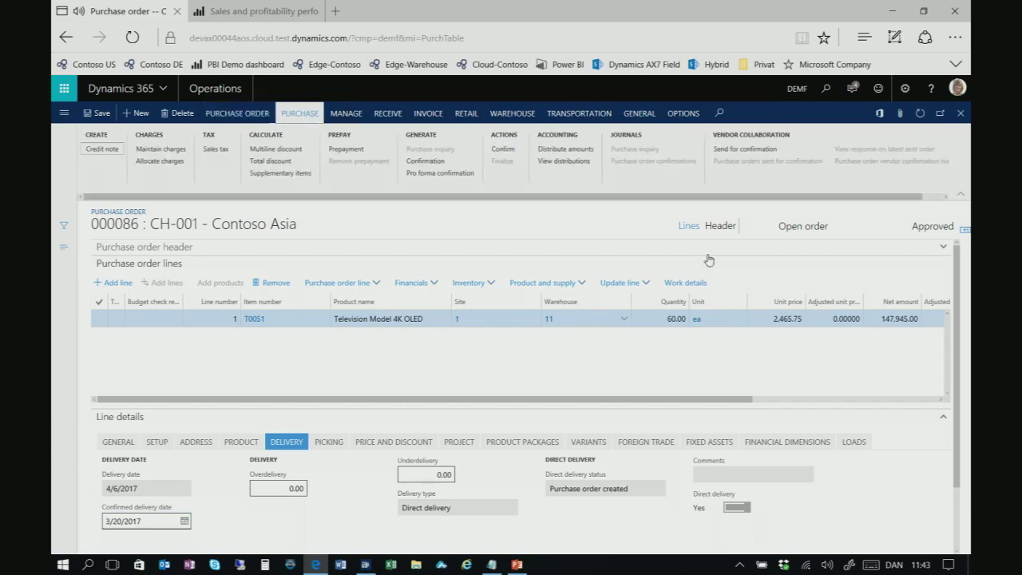
Send purchase order 000086 to the vendor for confirmation
click(753, 150)
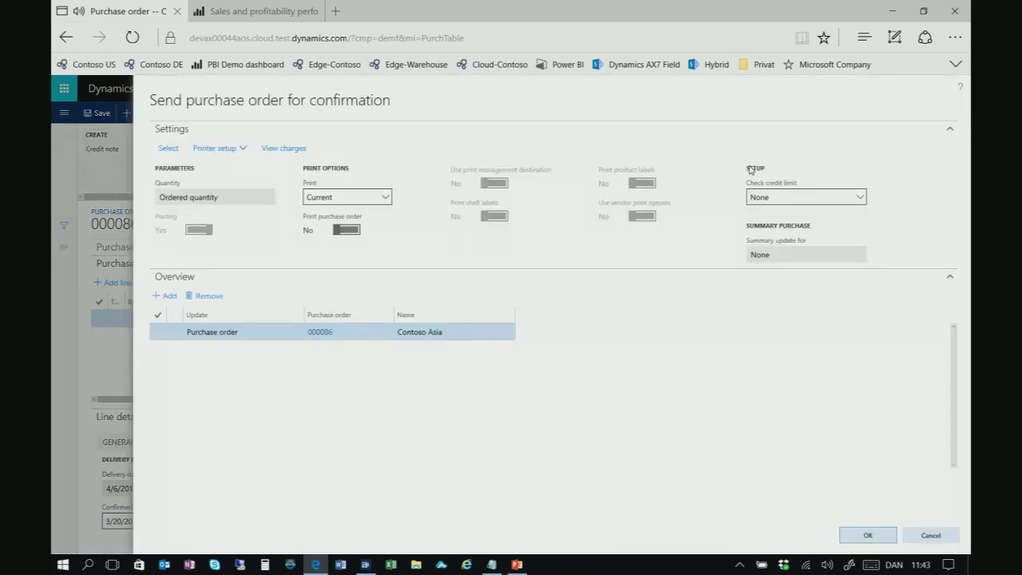
click(859, 535)
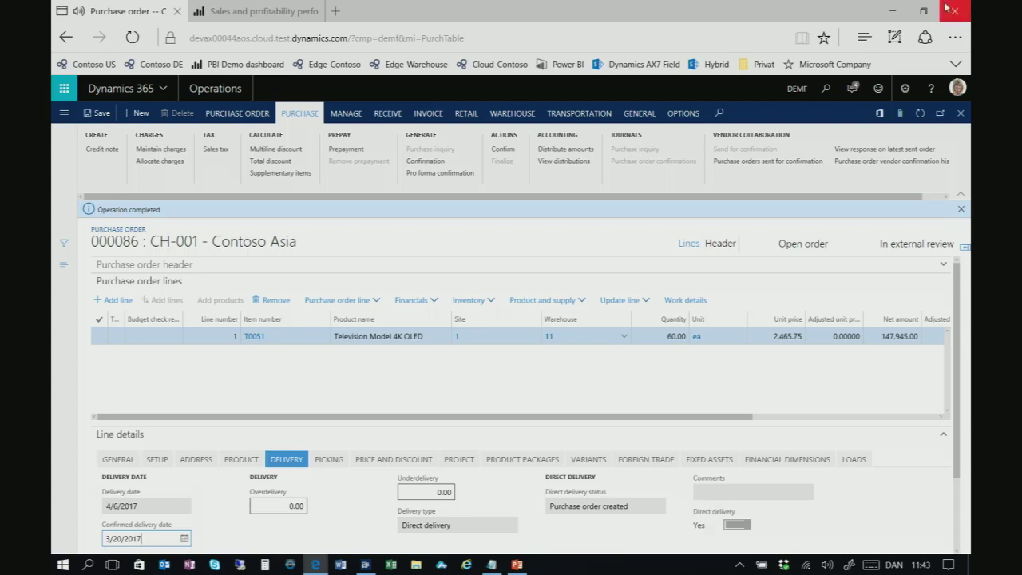
click(951, 39)
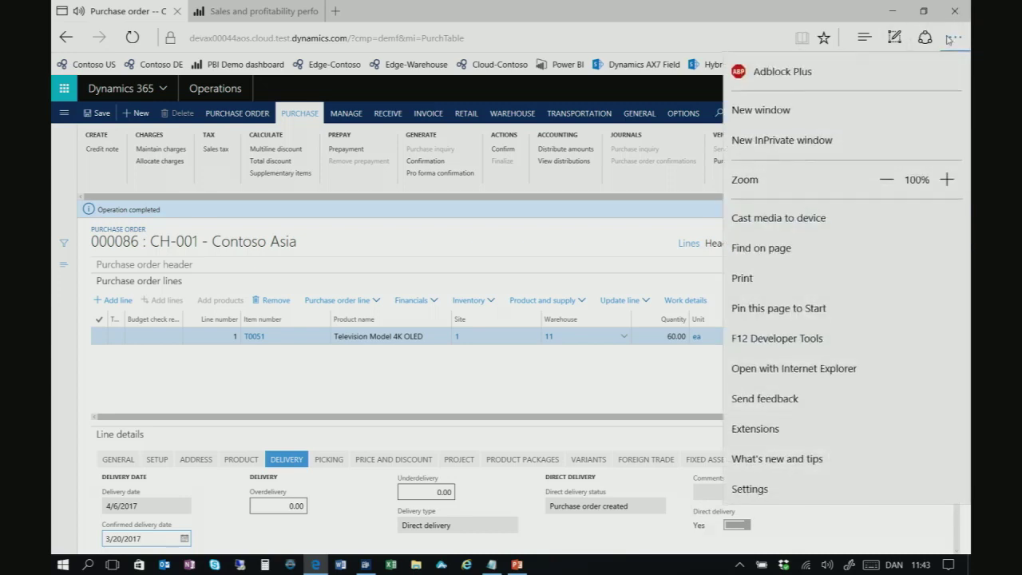
Open a new InPrivate window and load the pasted Operations dashboard address
click(798, 140)
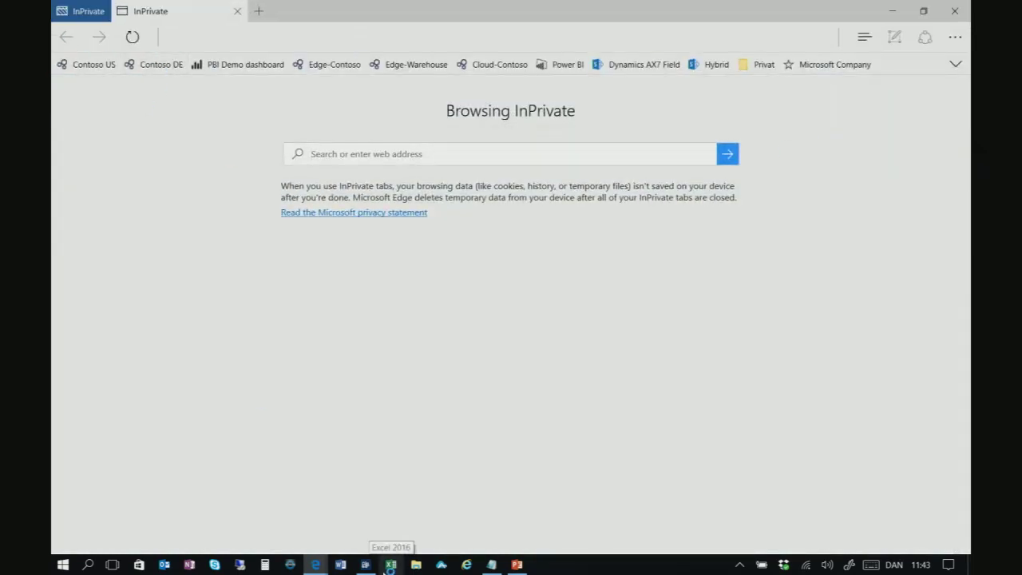
text(devax00044aos.cloud.test.dynamics.com/?cmp=demf&mi=defaultdashboard)
key(Return)
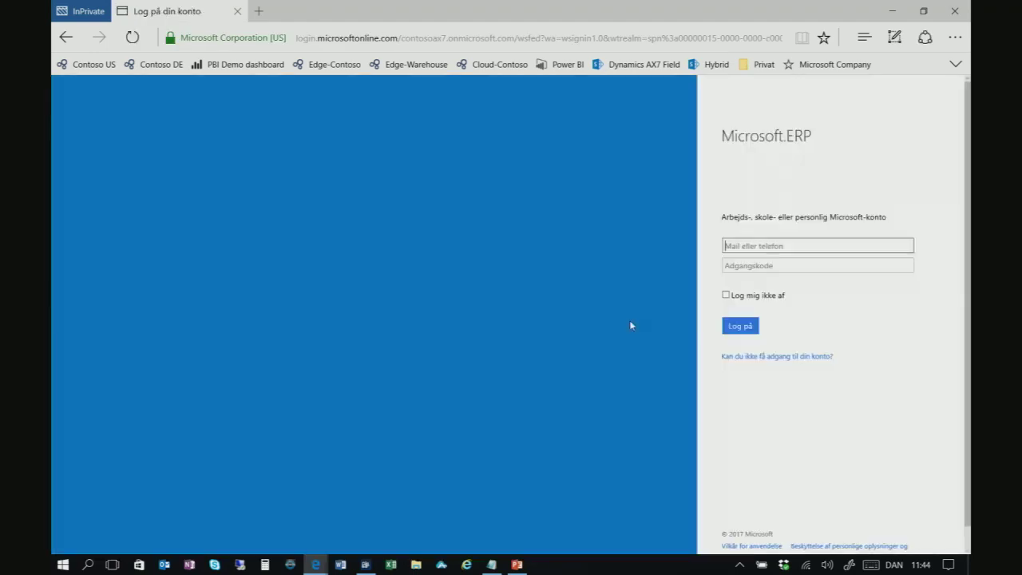
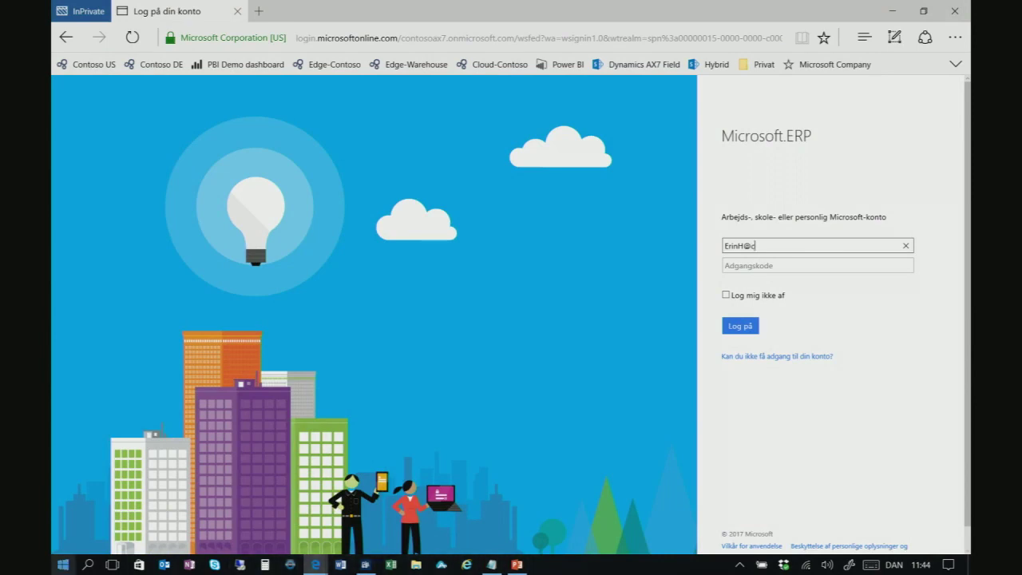
Sign in to the private window with the vendor user's e-mail address and password
key(Tab)
text(•••••••••)
key(Return)
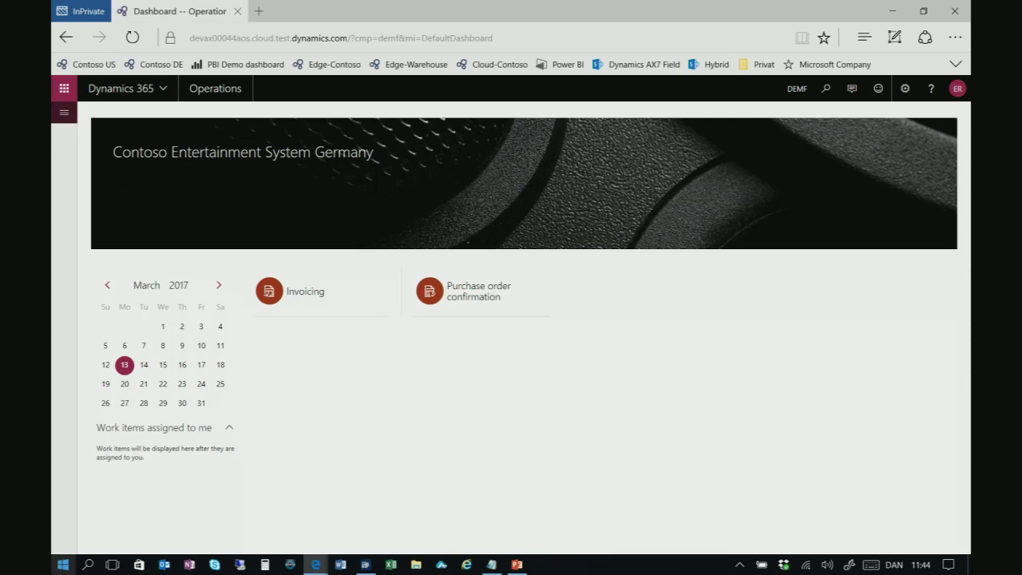
Open the Purchase order confirmation workspace and view the details of received order 000086
click(471, 291)
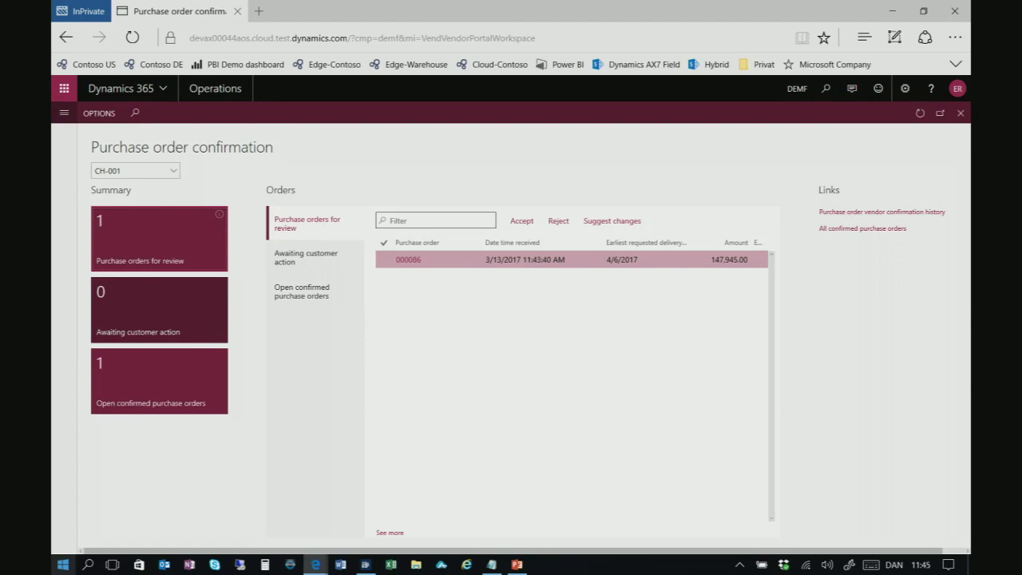
click(409, 259)
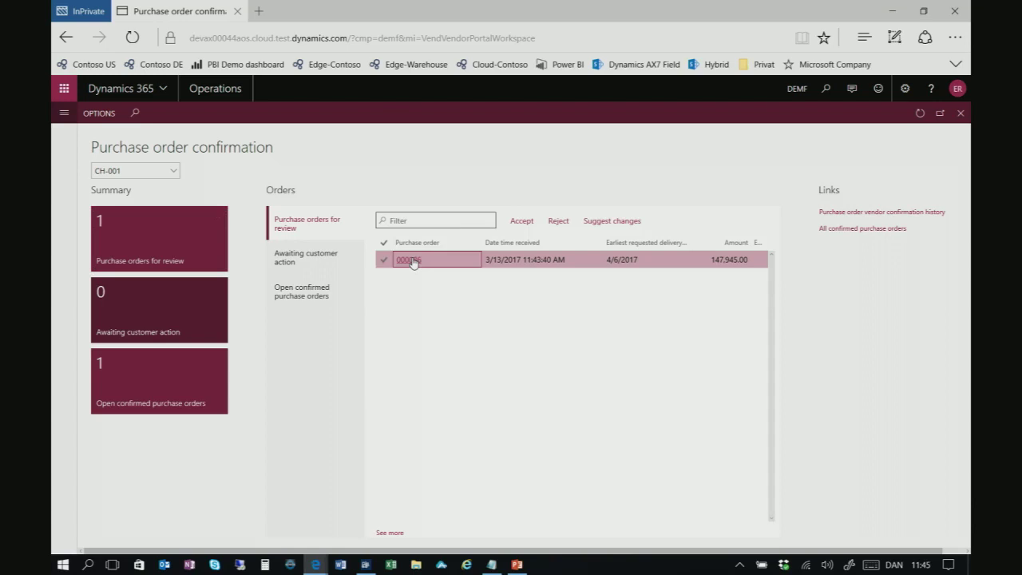
click(408, 259)
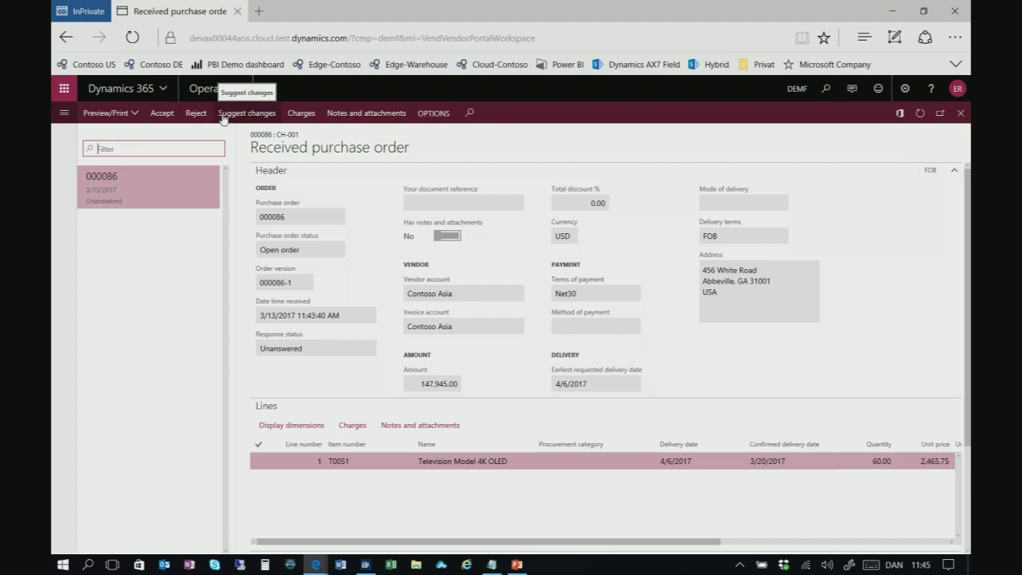
Accept purchase order 000086 with the note 'I will do my very best'
key(Escape)
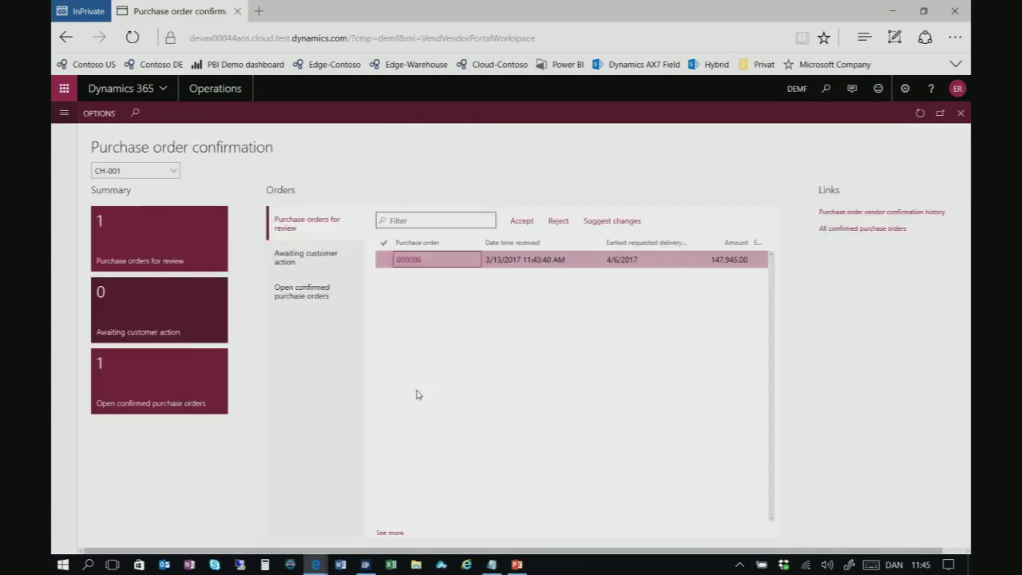
click(522, 221)
click(522, 221)
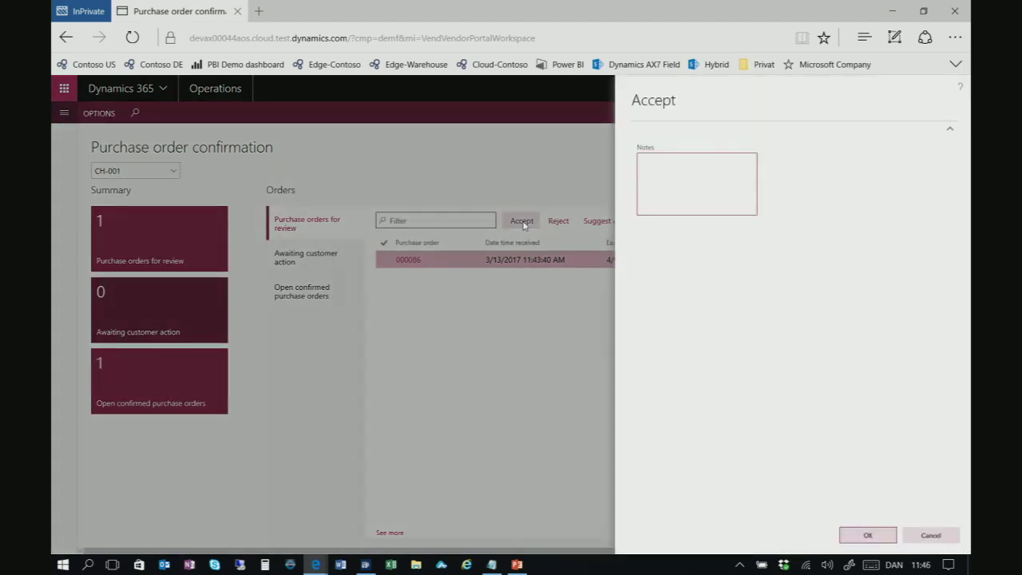
text(I will do my very best)
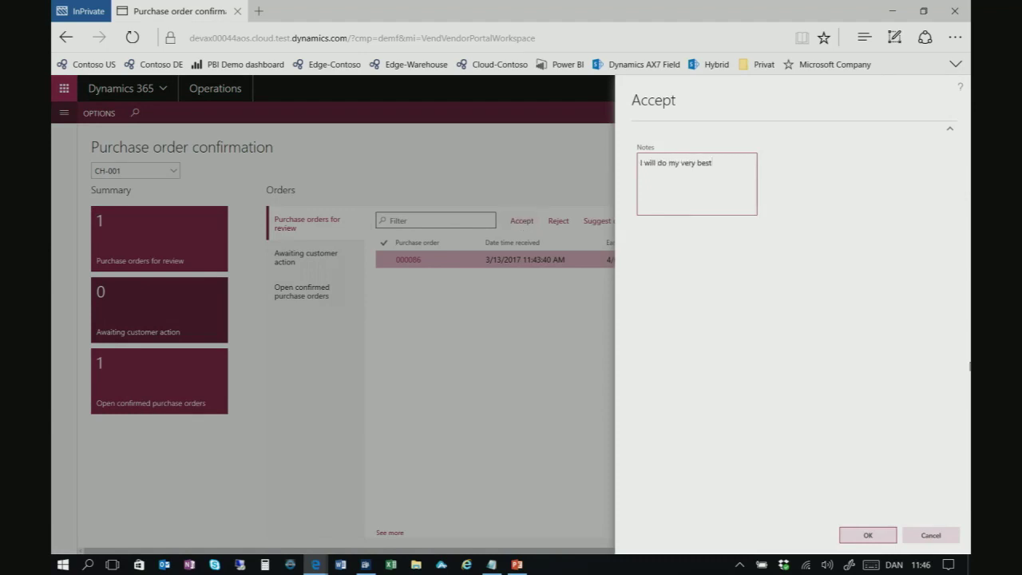
click(868, 535)
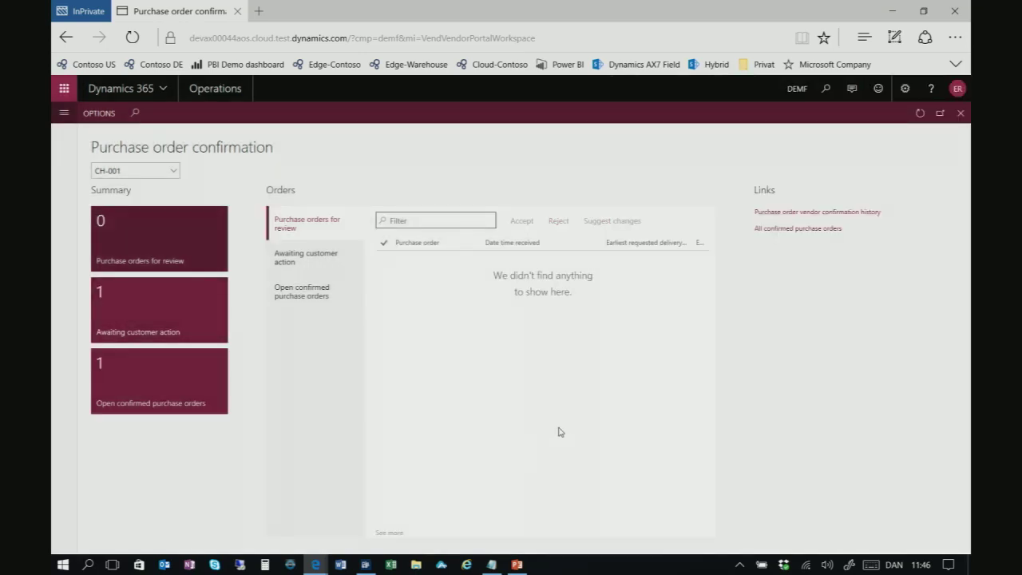
Close the private window and show USMF purchase orders in external review requiring action
click(955, 12)
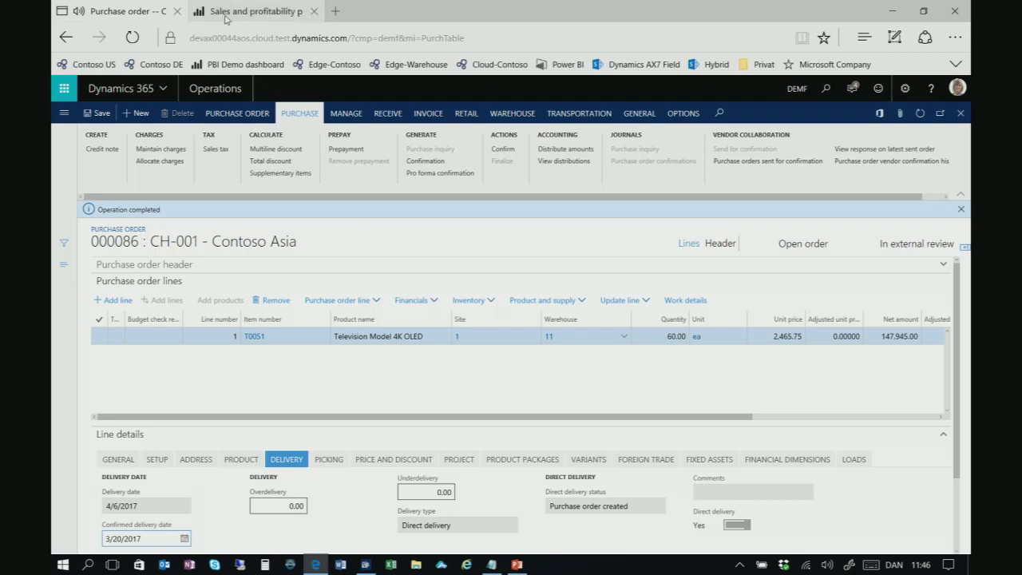
click(214, 89)
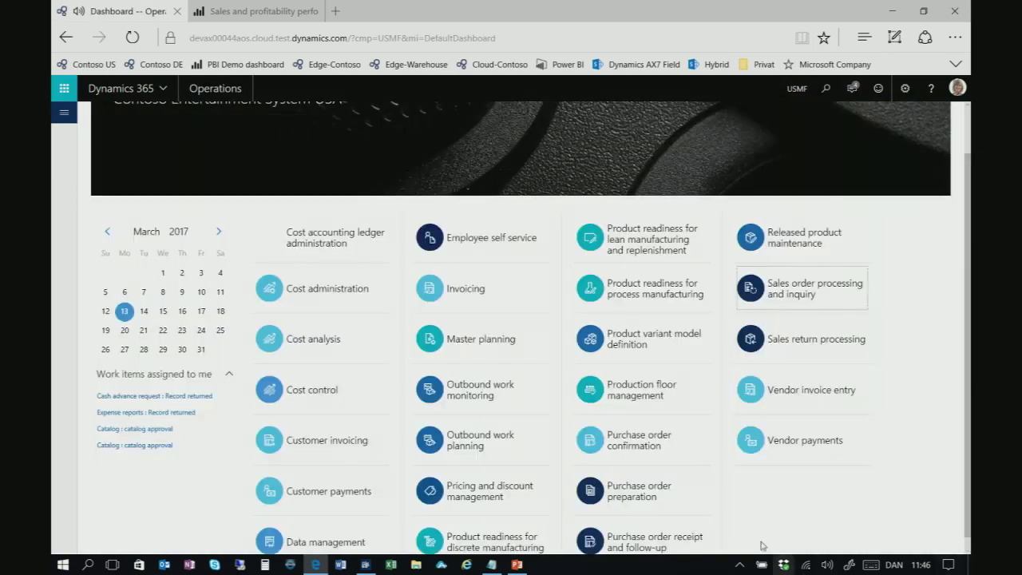
scroll(677, 361, down, 1)
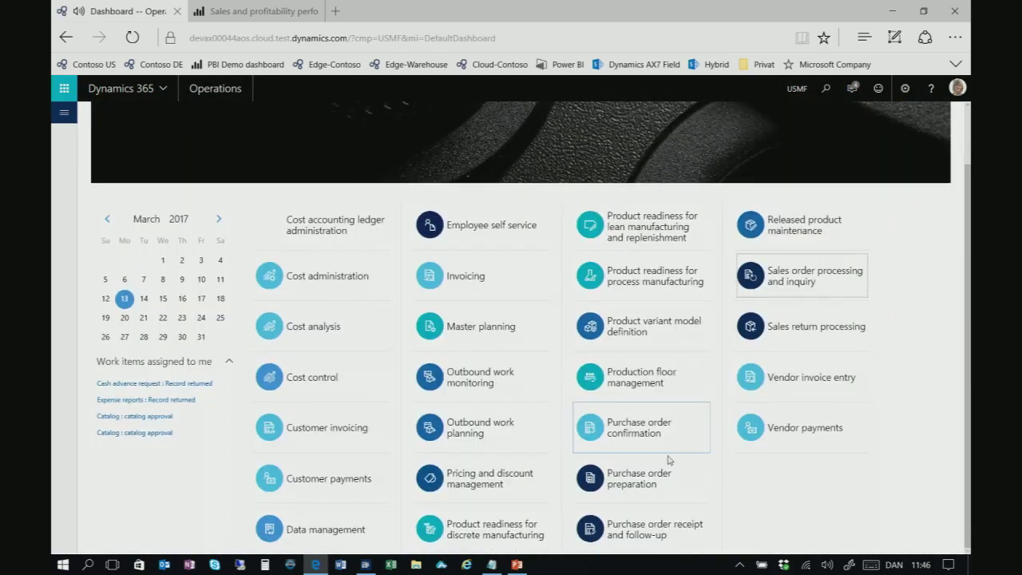
click(635, 479)
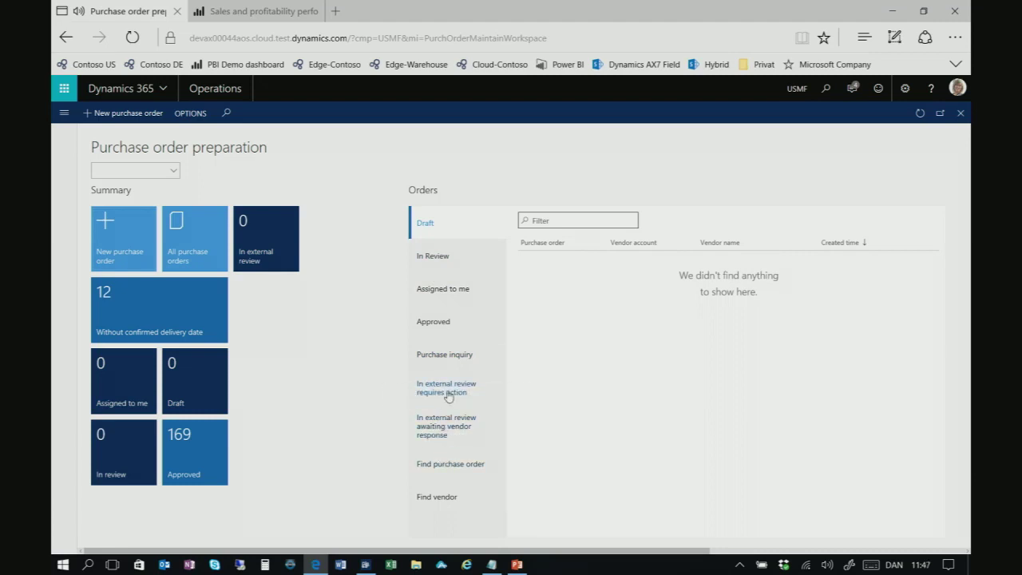
click(448, 389)
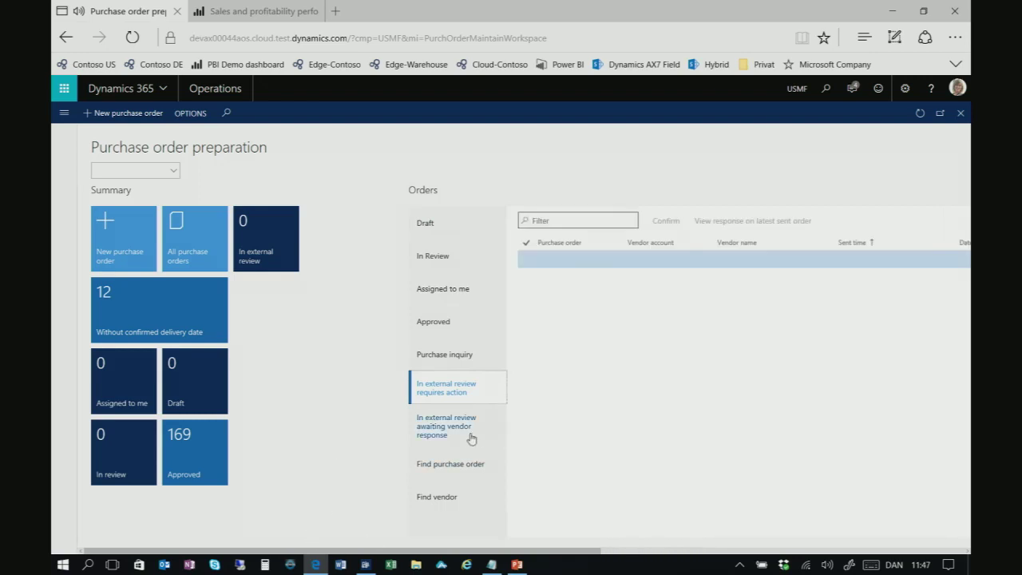
Switch to the Contoso DE company (DEMF) and open its Purchase order preparation workspace
click(790, 91)
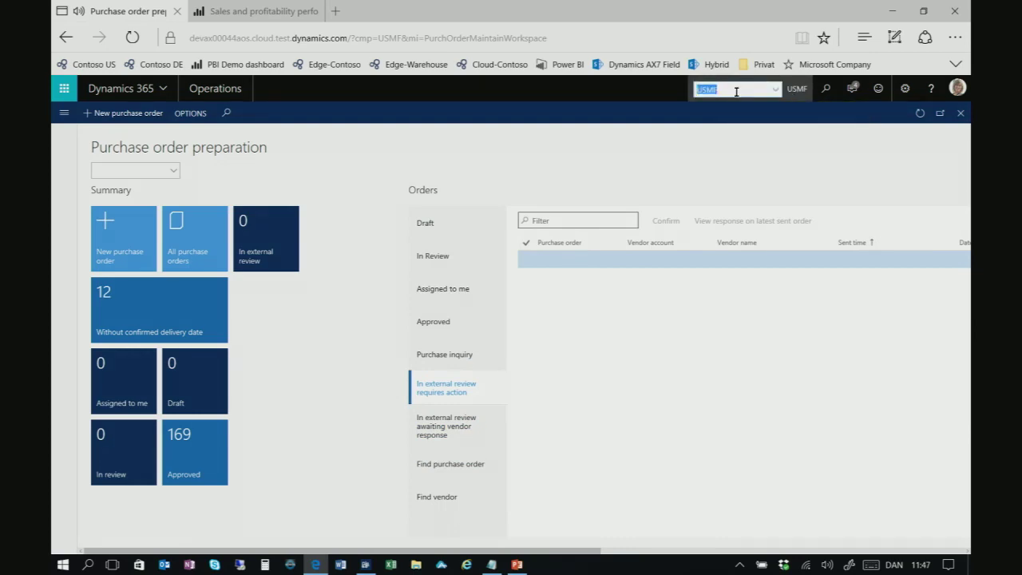
click(156, 64)
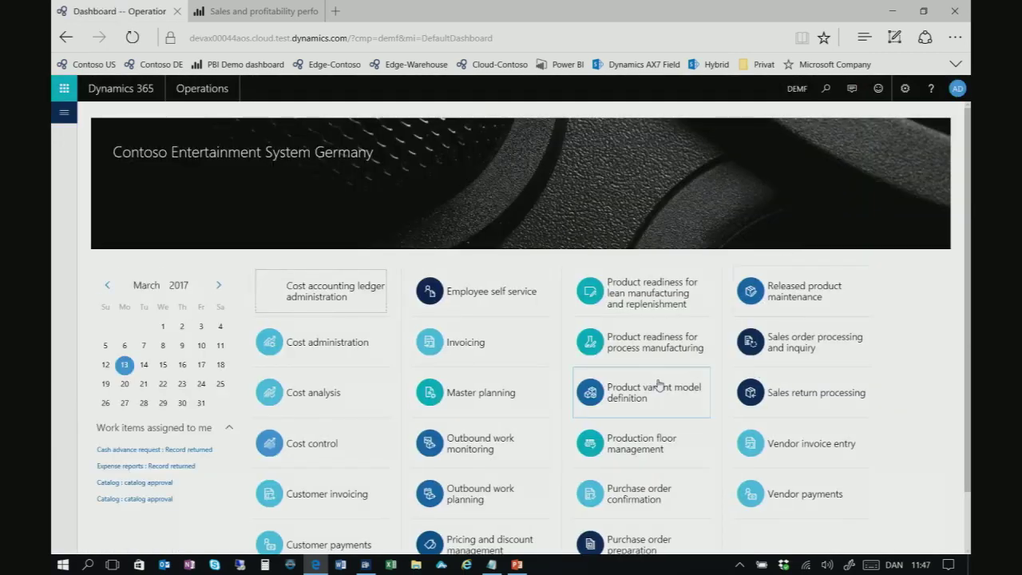
scroll(655, 386, down, 1)
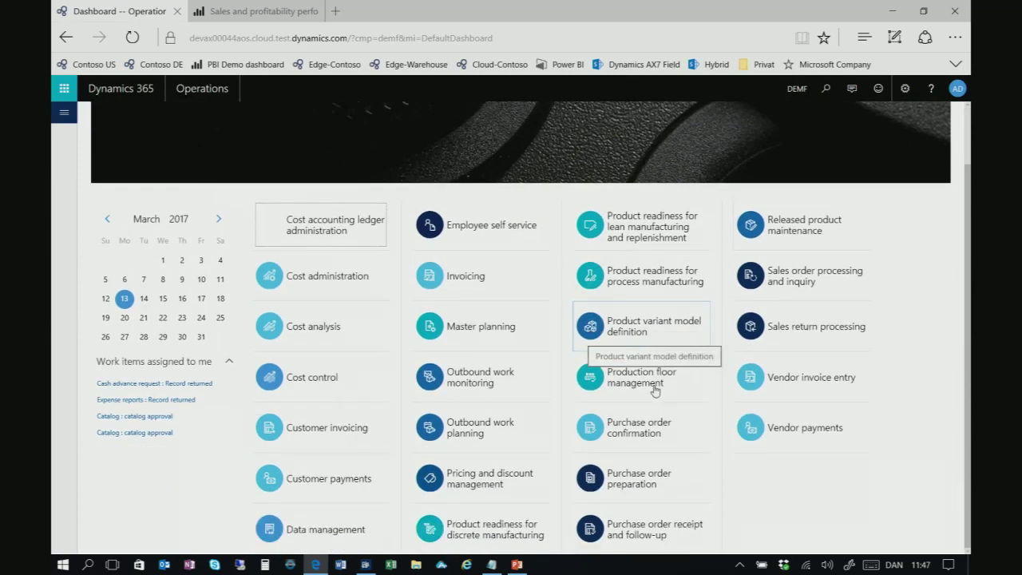
click(637, 437)
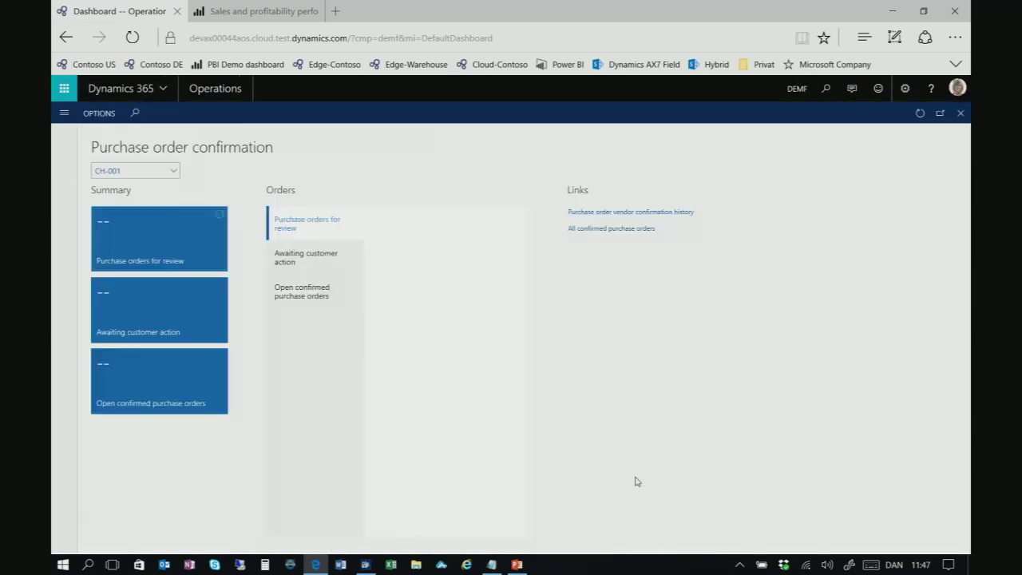
click(67, 37)
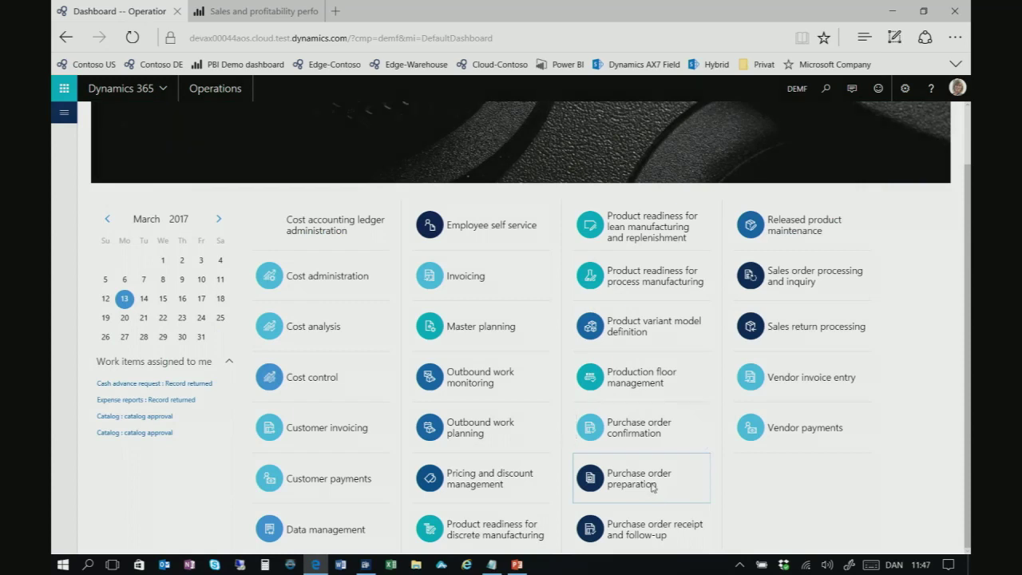
click(656, 479)
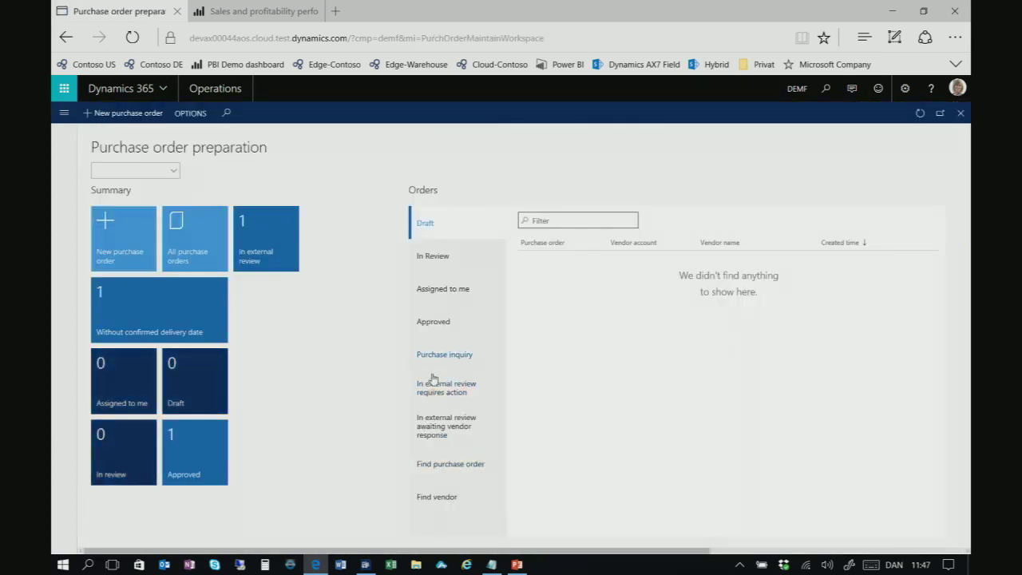
List orders in external review requiring action and check the vendor's note on order 000086
click(452, 397)
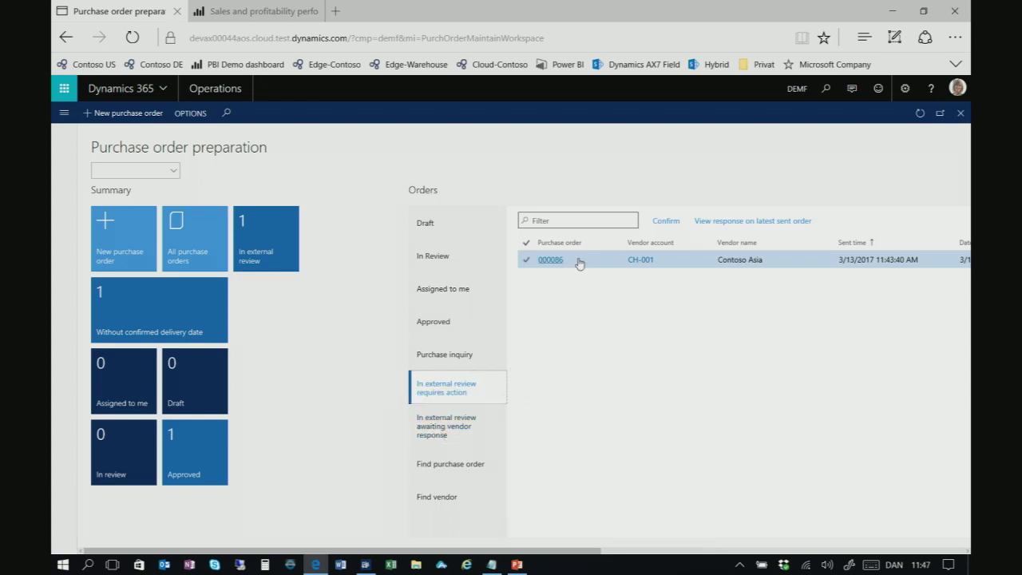
mouse_move(580, 263)
click(765, 226)
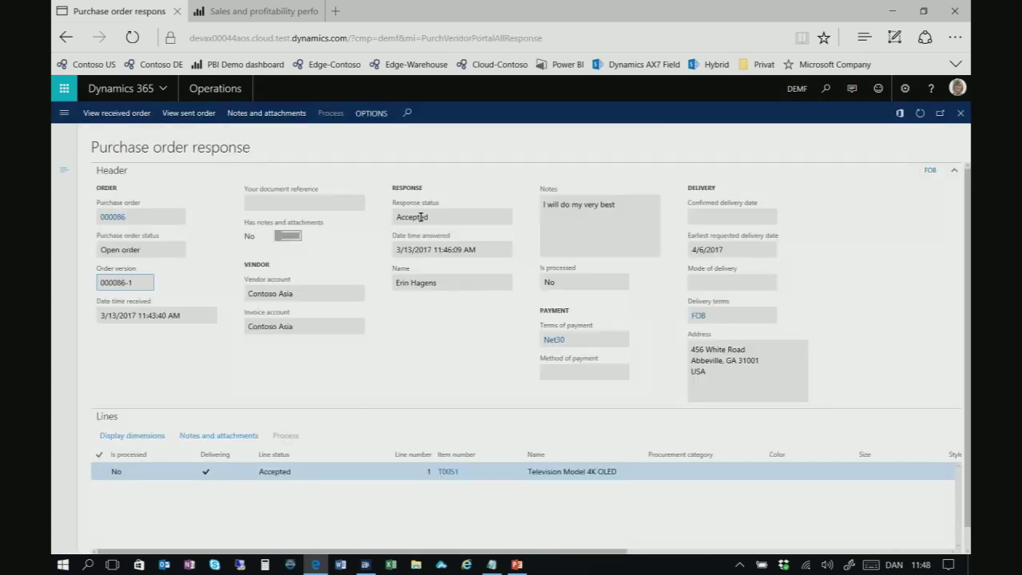
drag(634, 205, 531, 216)
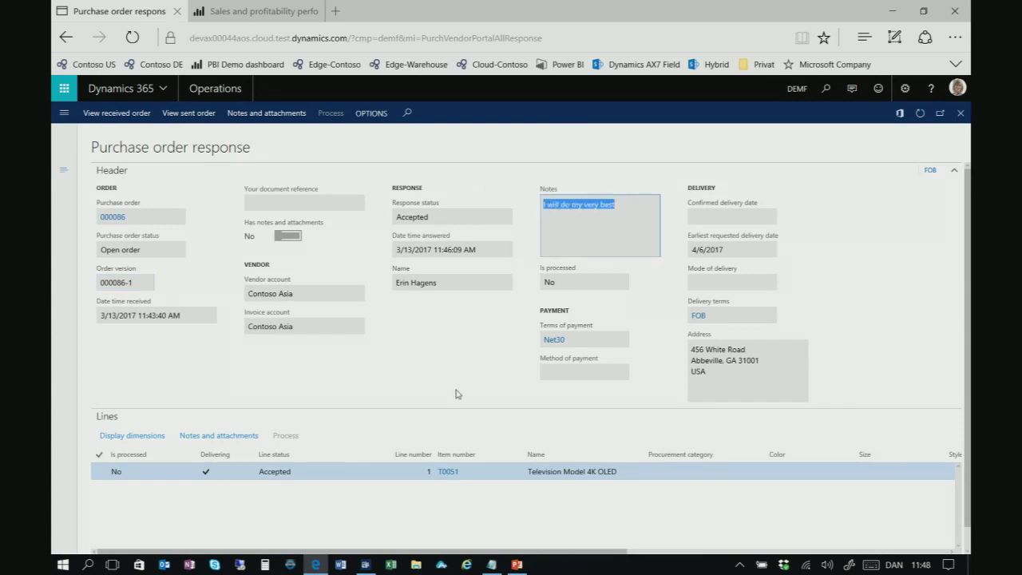
key(Escape)
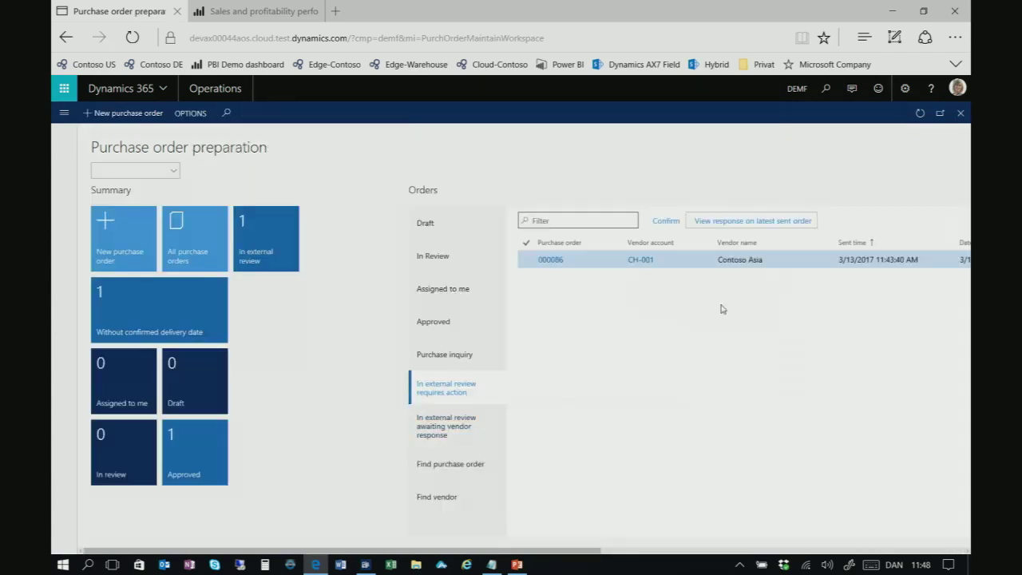
Confirm purchase order 000086 and return to the DEMF dashboard
click(663, 221)
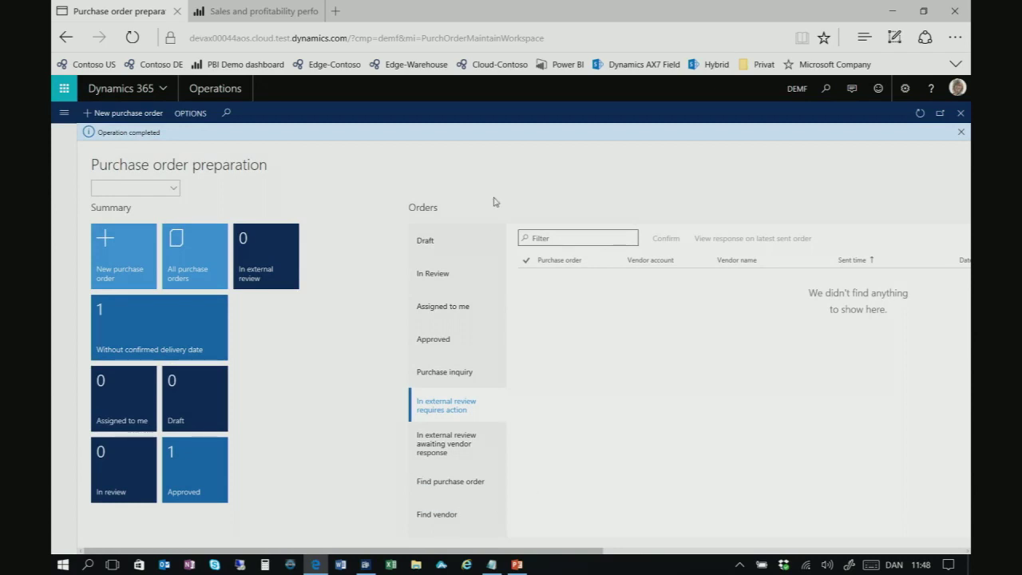
click(215, 89)
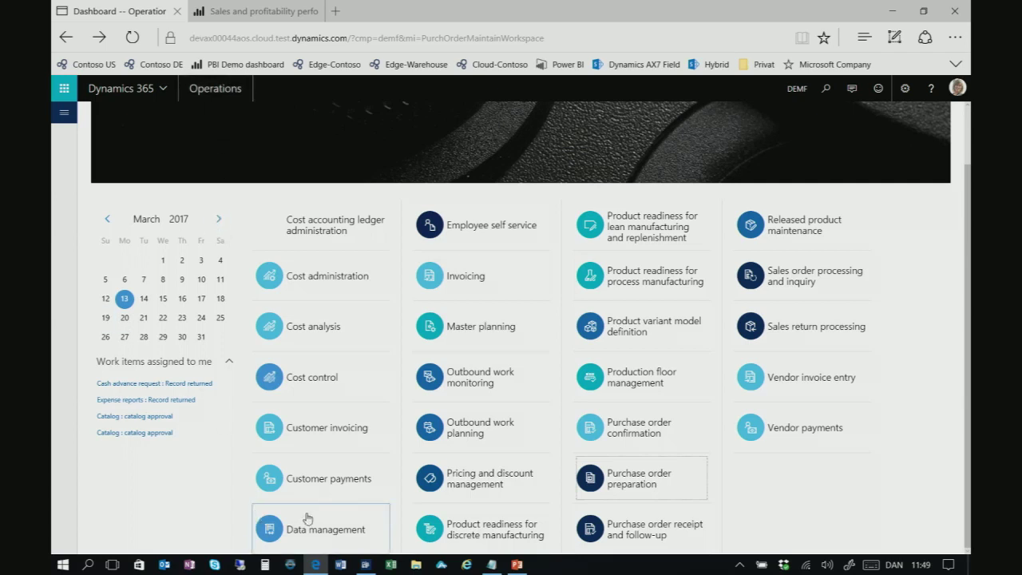
Dismiss AirMore's connection-failed error and check the PC is on the D365TechConf network
click(441, 564)
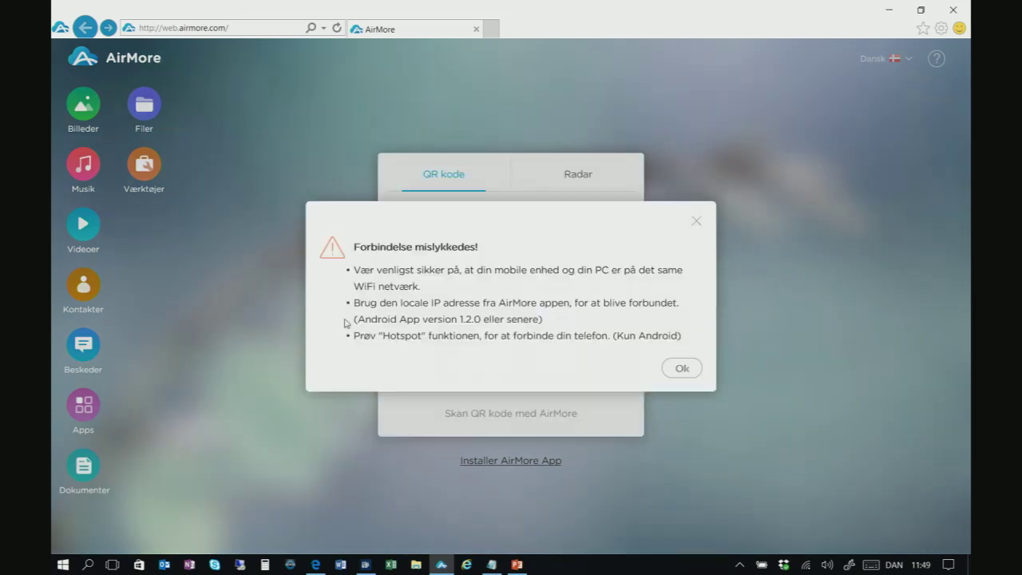
click(683, 369)
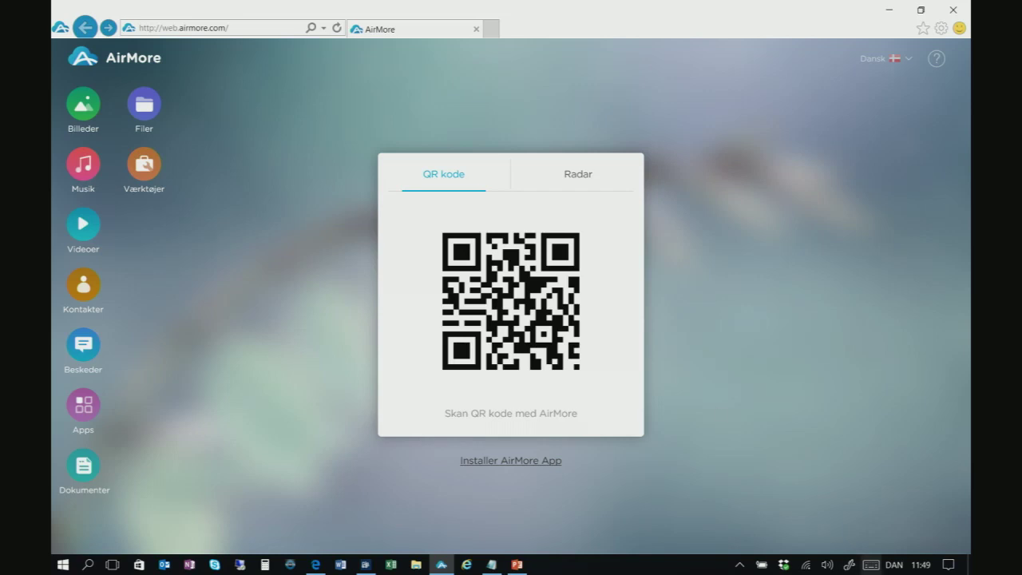
click(806, 567)
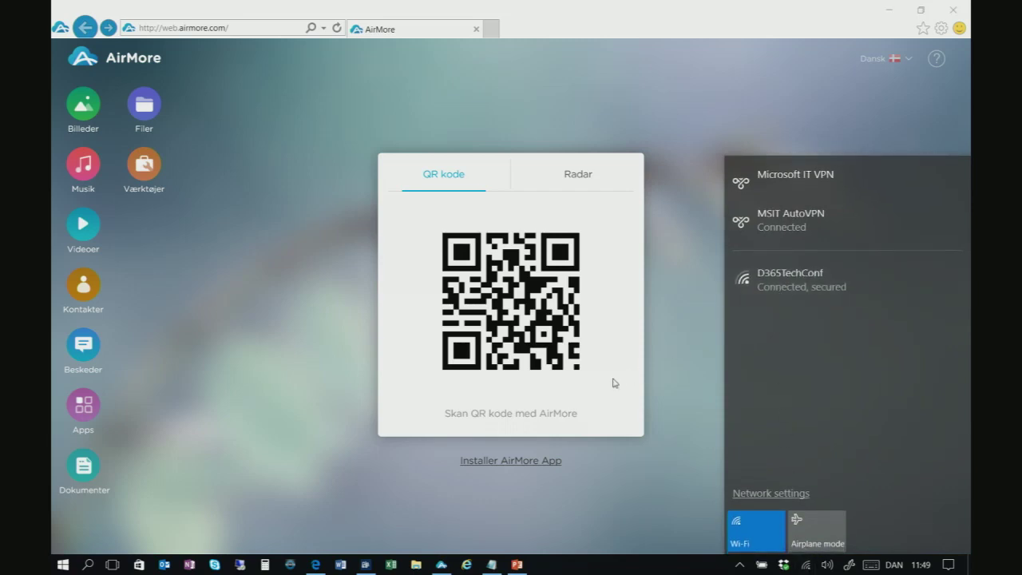
Close the network list, dismiss the repeated AirMore error and minimize AirMore
click(414, 495)
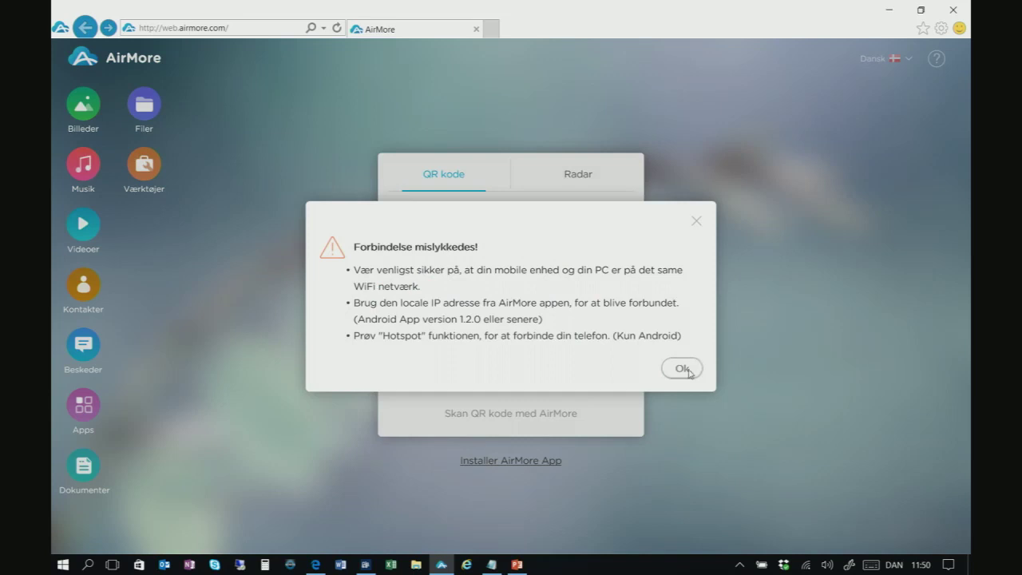
click(682, 370)
click(888, 14)
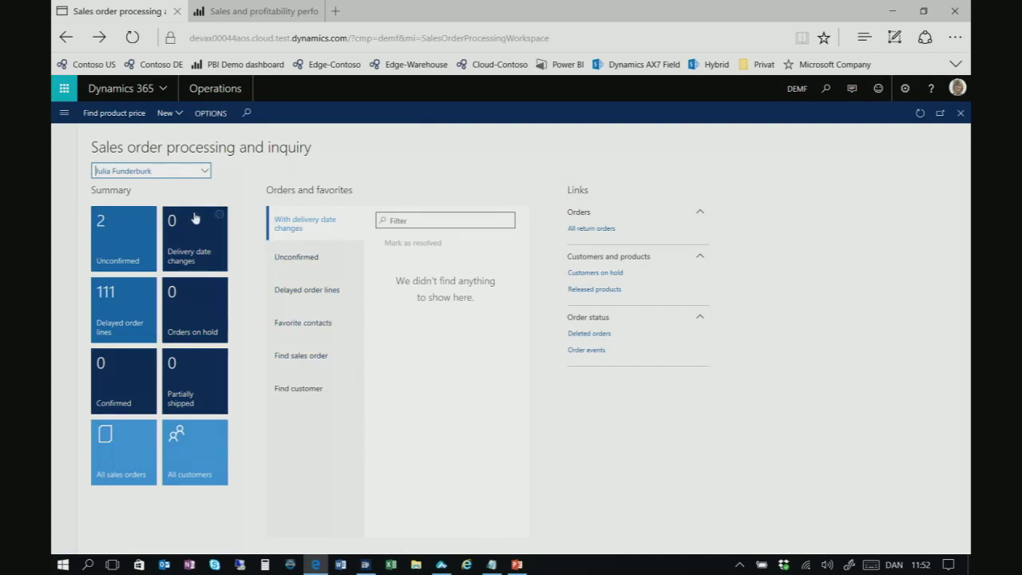
Filter the unconfirmed sales orders by customer name 'Cave', then switch to Contoso US
click(296, 265)
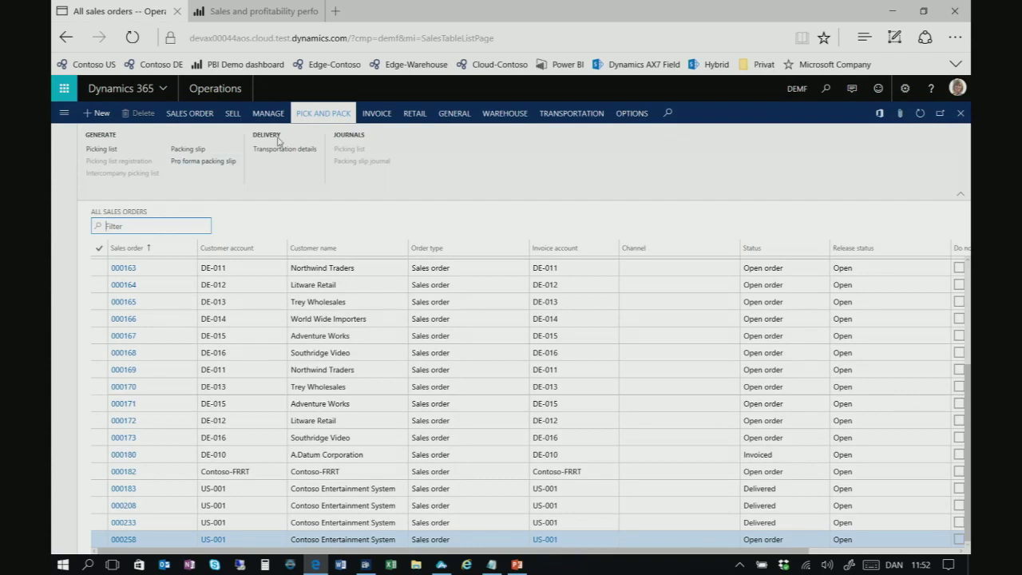
text(Cave)
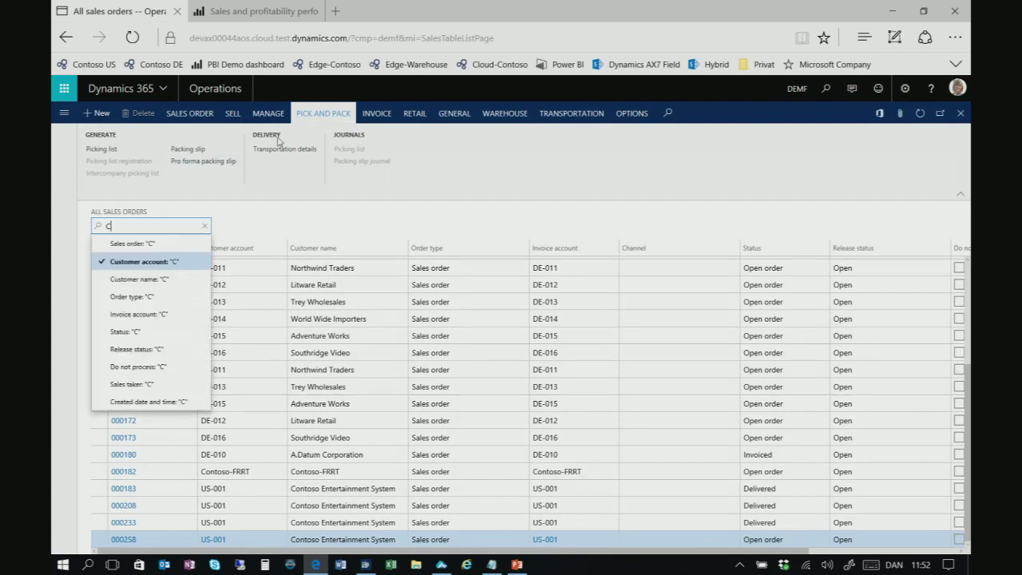
click(119, 280)
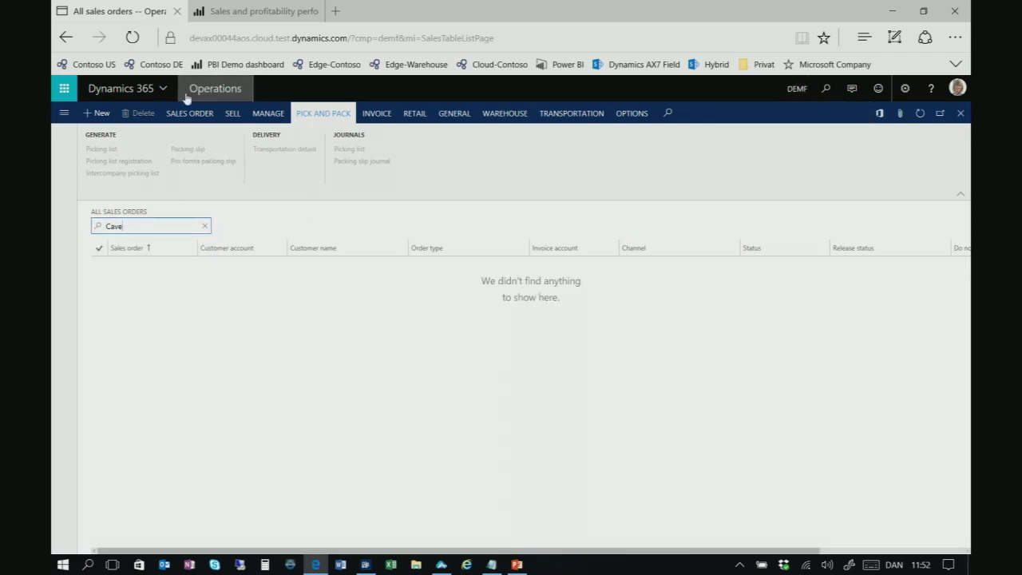
click(88, 64)
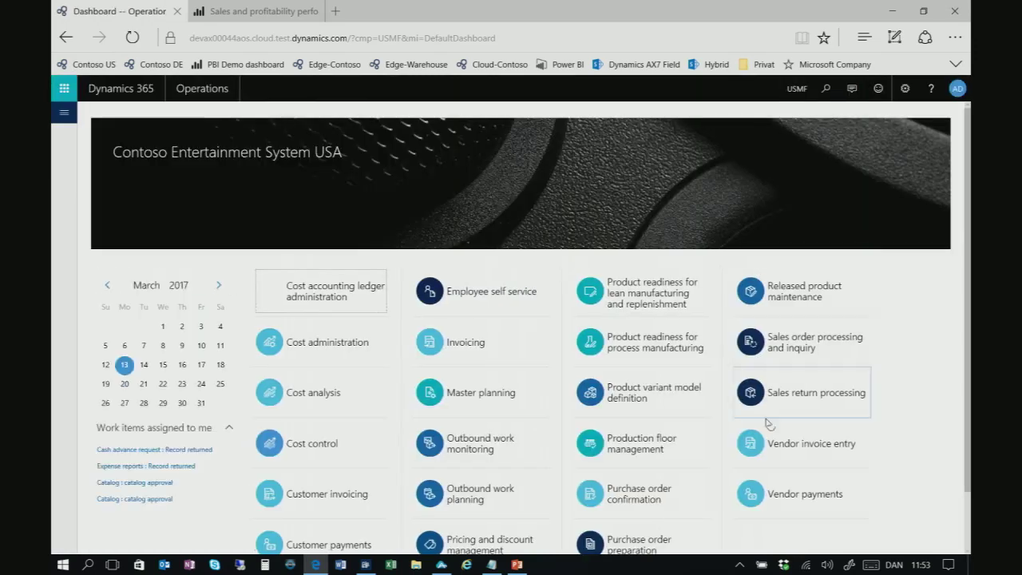
Open unconfirmed sales order 001185 and show delivery details for its 60-unit Television Model 4K OLED line
click(787, 358)
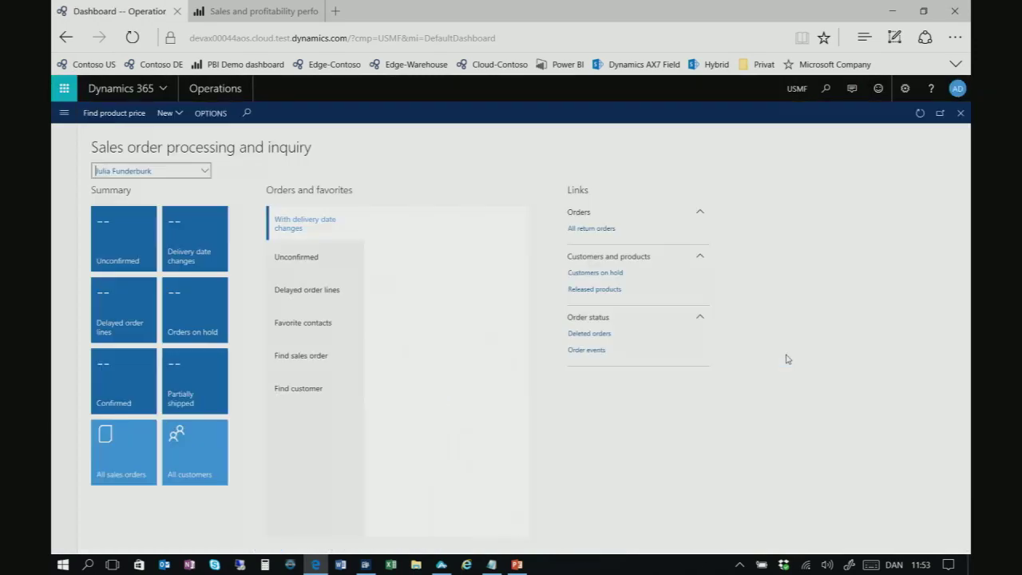
click(314, 262)
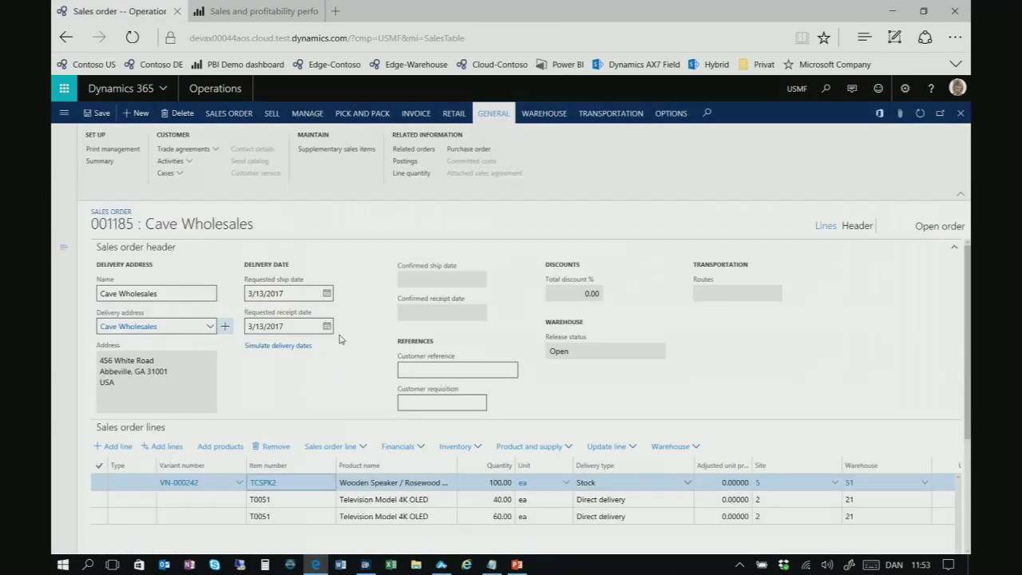
drag(968, 245, 431, 405)
click(494, 343)
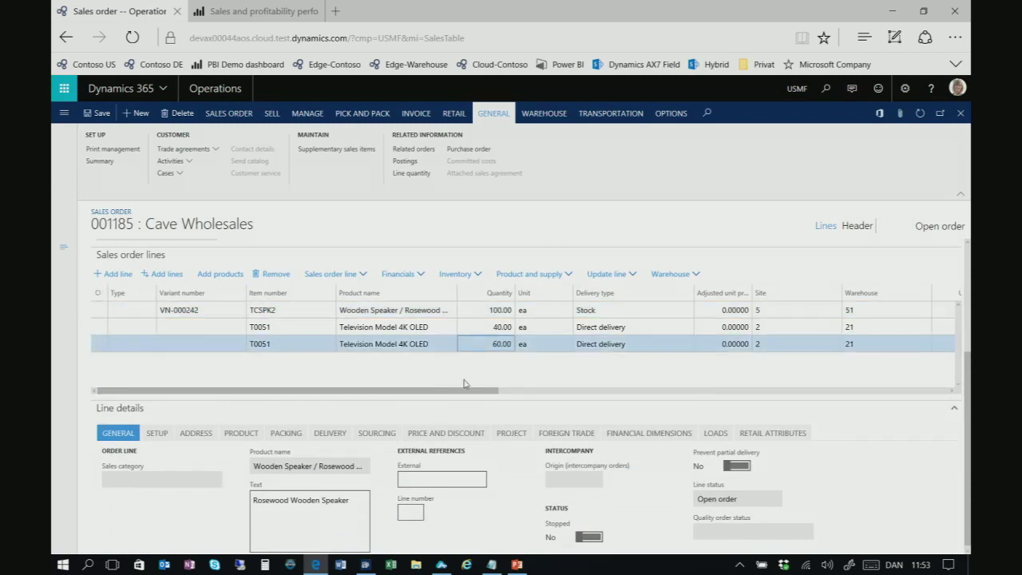
click(338, 434)
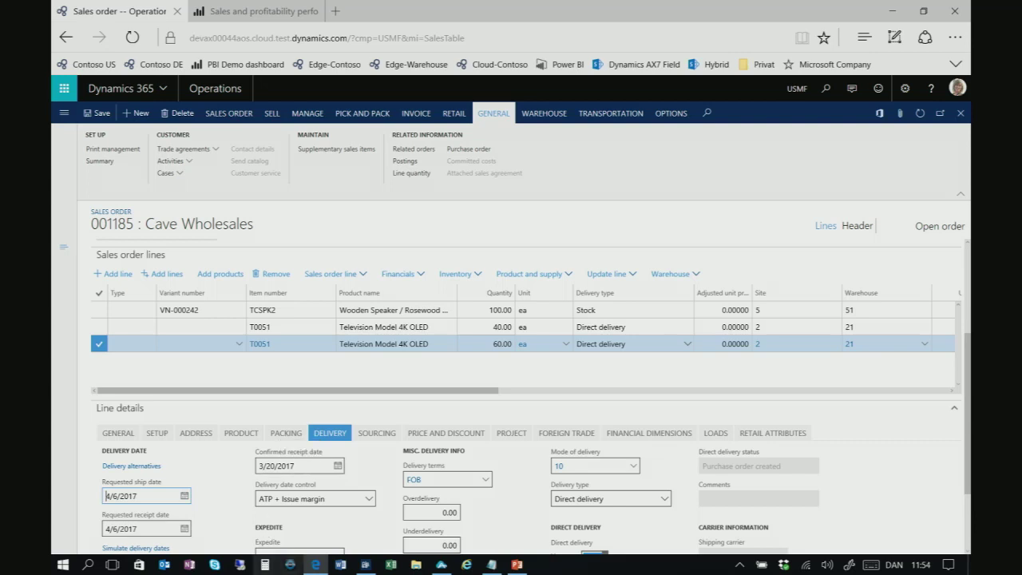
Sign in to the Warehousing app with the warehouse worker's user ID and password
click(365, 565)
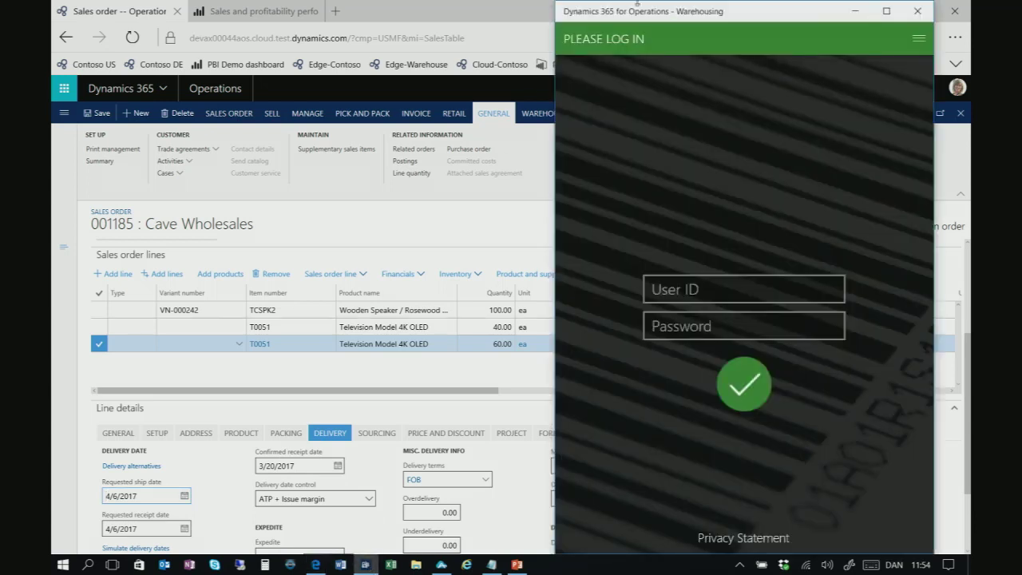
drag(715, 11, 559, 12)
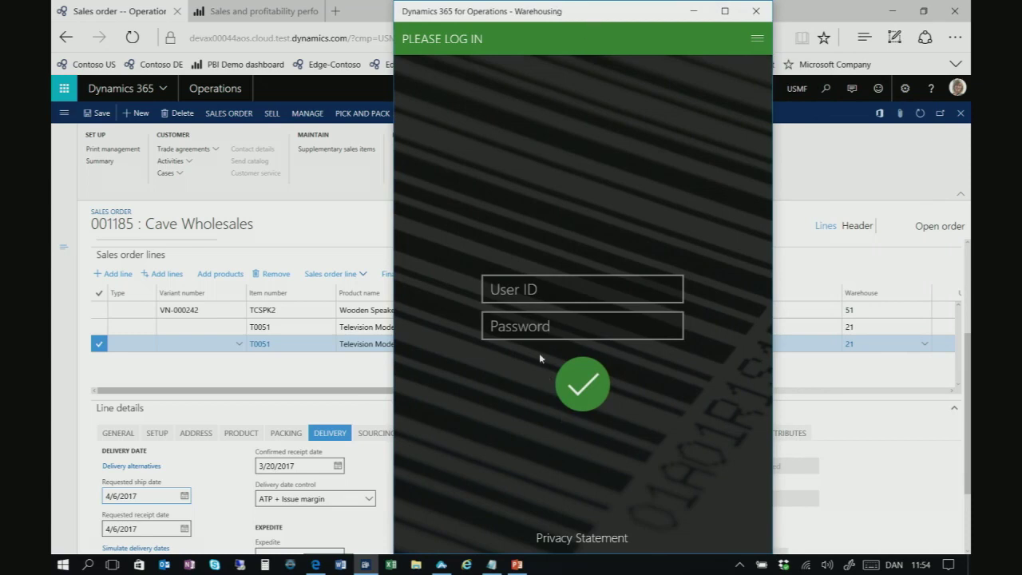
click(530, 289)
text(51)
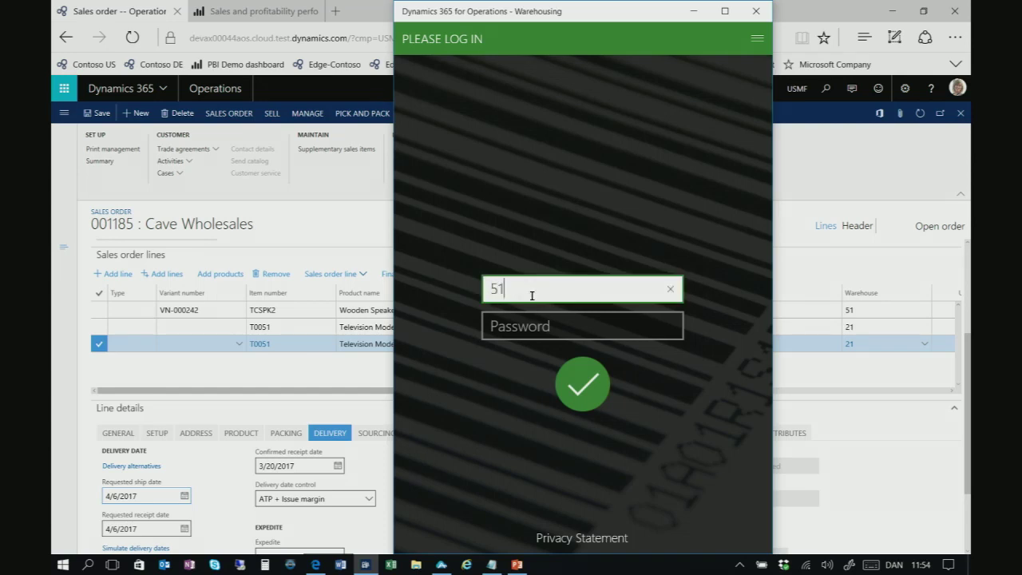
key(Tab)
text(1)
click(575, 380)
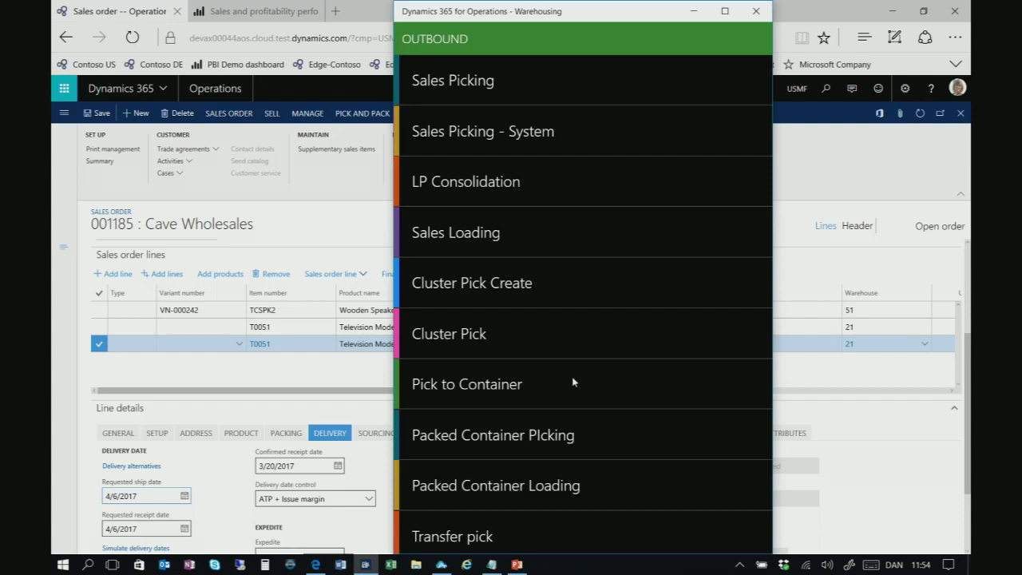
Leave Outbound and start the Production > RAFand putaway task
scroll(573, 382, down, 3)
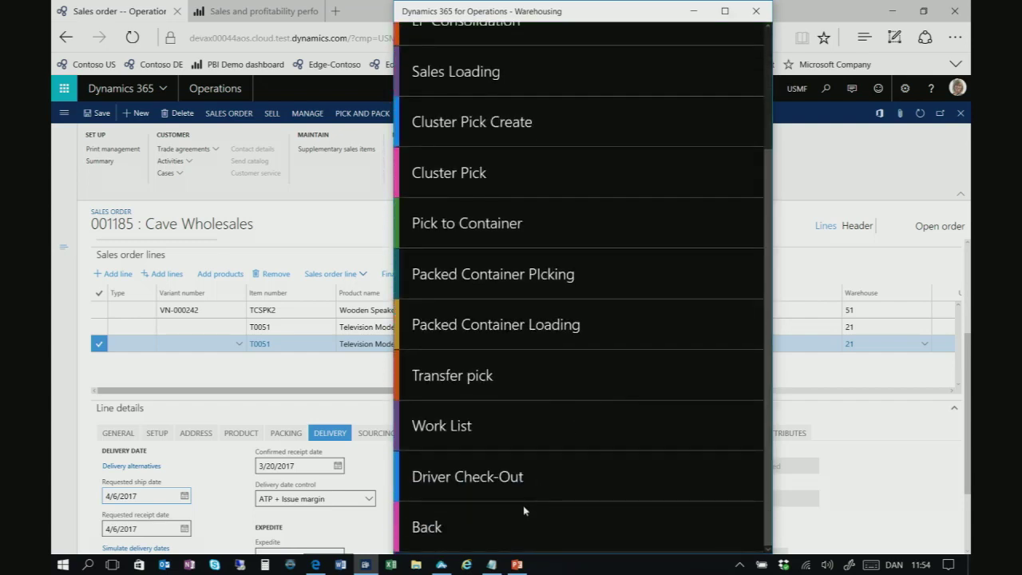
click(495, 525)
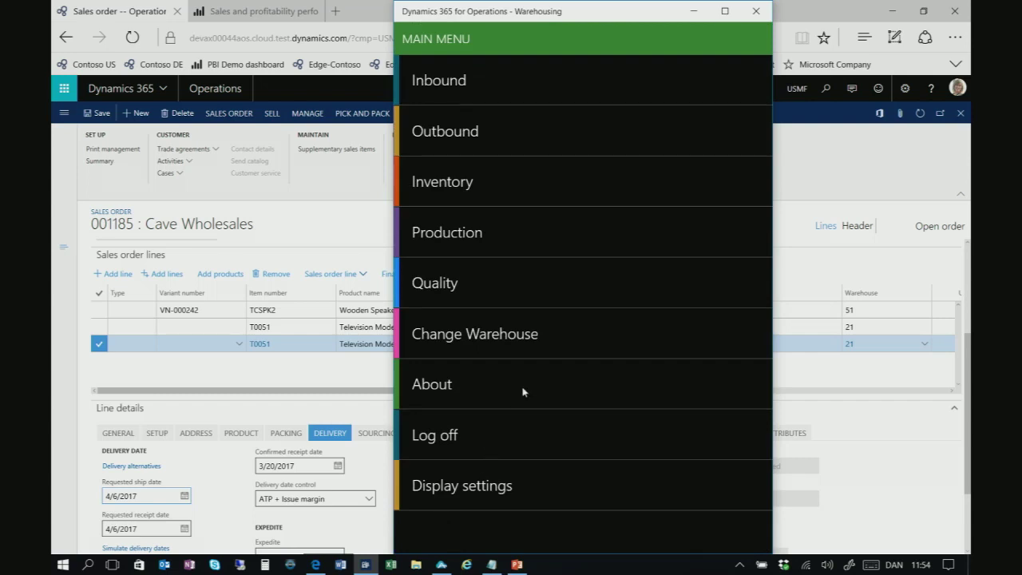
click(473, 233)
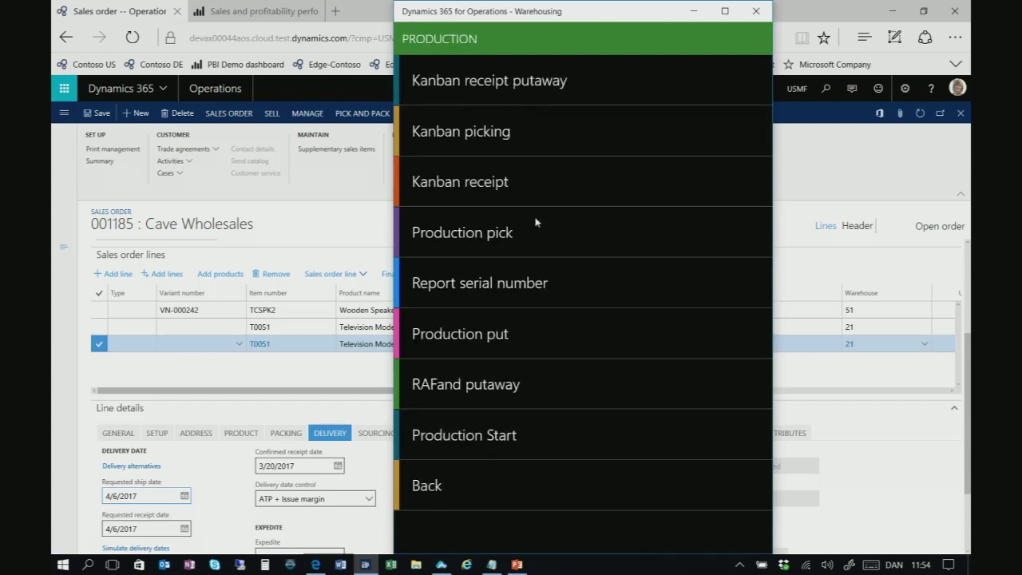
click(494, 386)
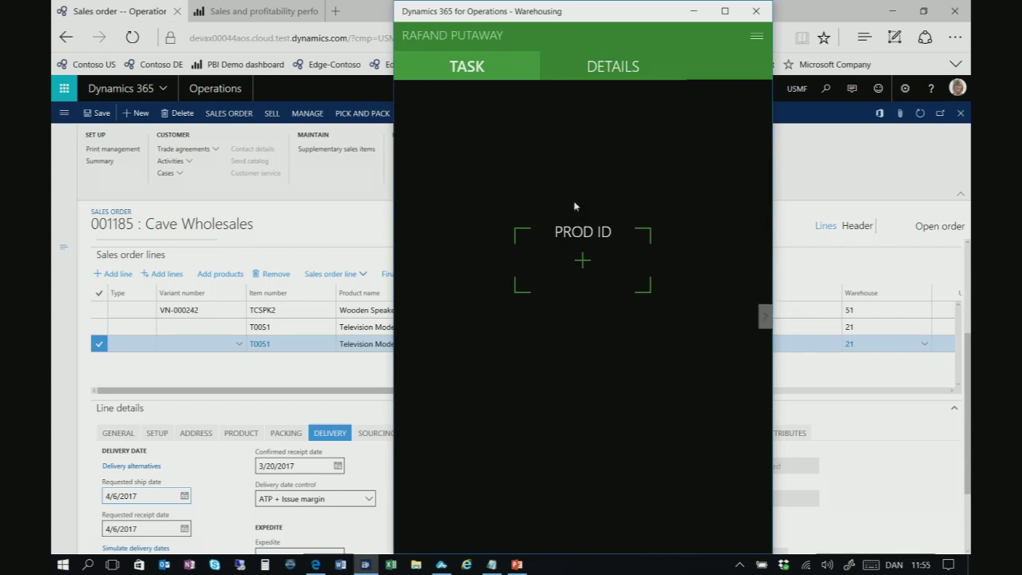
Submit production ID P000910 and review its 100 ea TCSPK2 Wooden Speaker details
click(588, 260)
text(P000910)
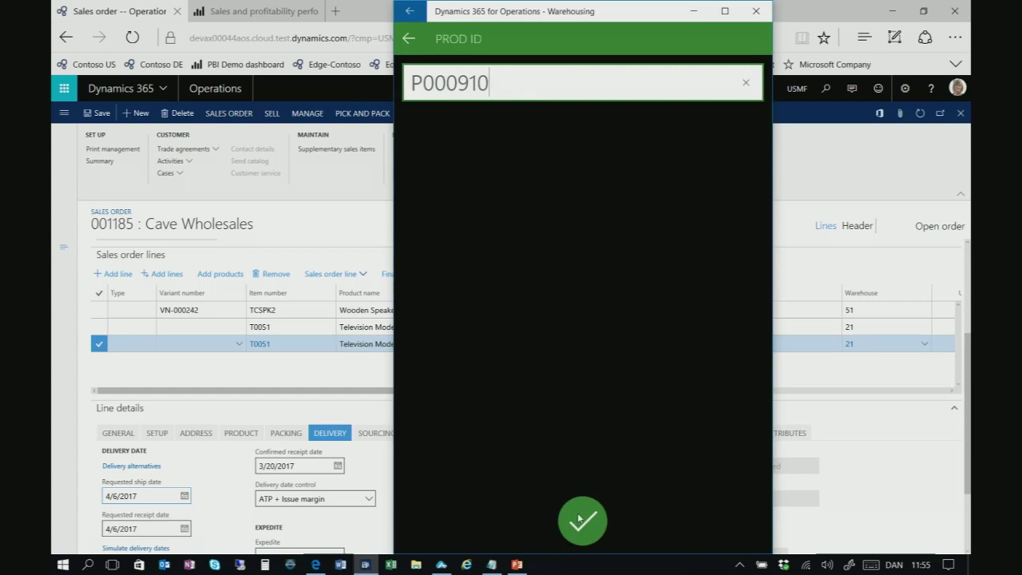
click(582, 520)
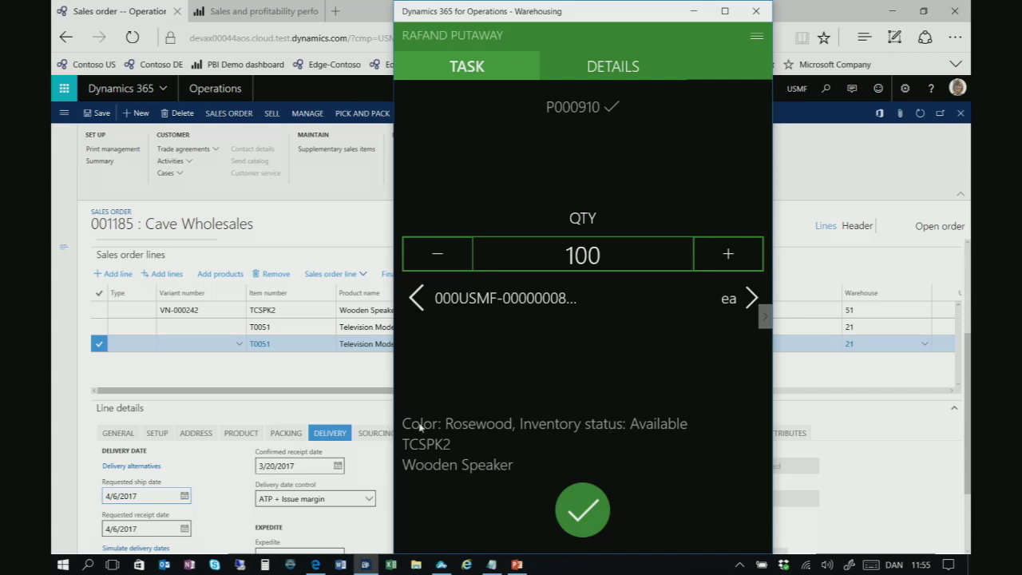
drag(395, 407, 101, 415)
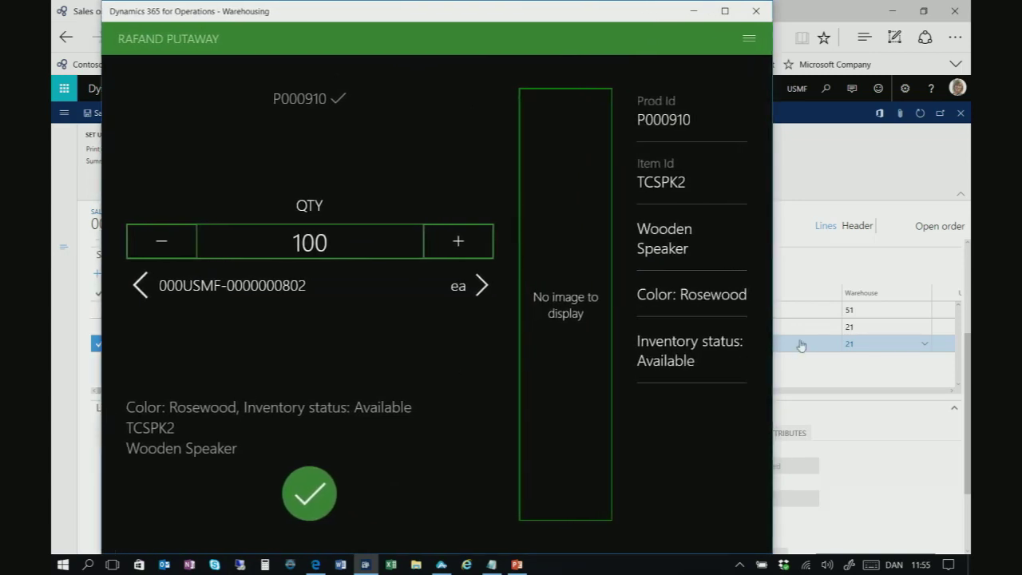
drag(773, 345, 895, 338)
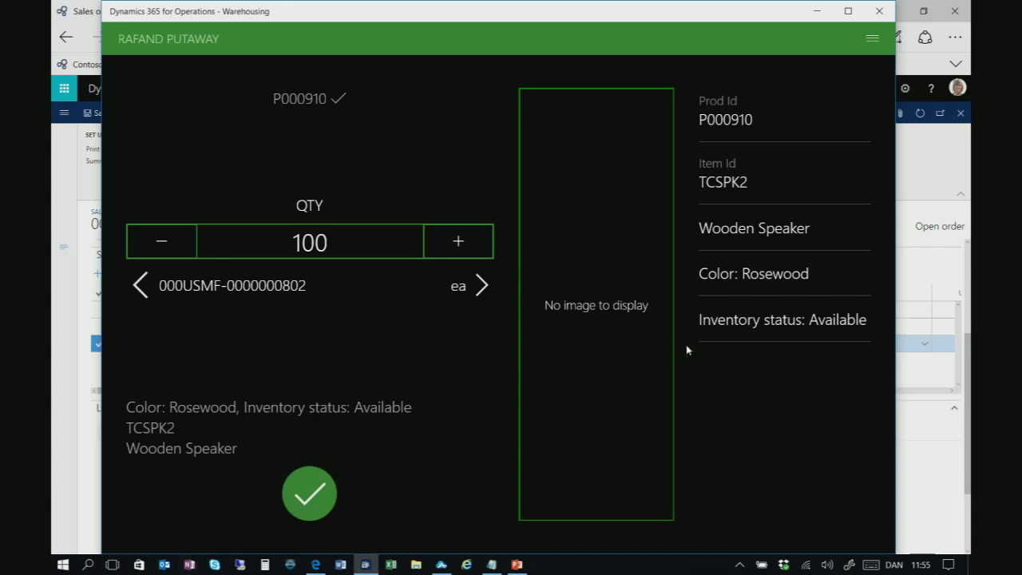
drag(897, 361, 471, 361)
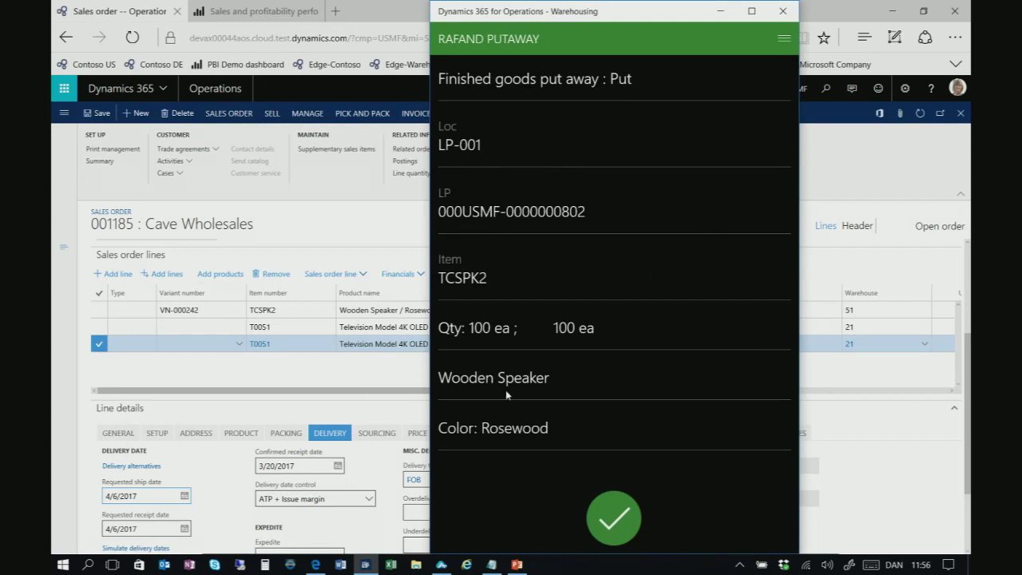
Confirm the put to LP-001, cancel back to Production, and return to sales order 001185
click(614, 519)
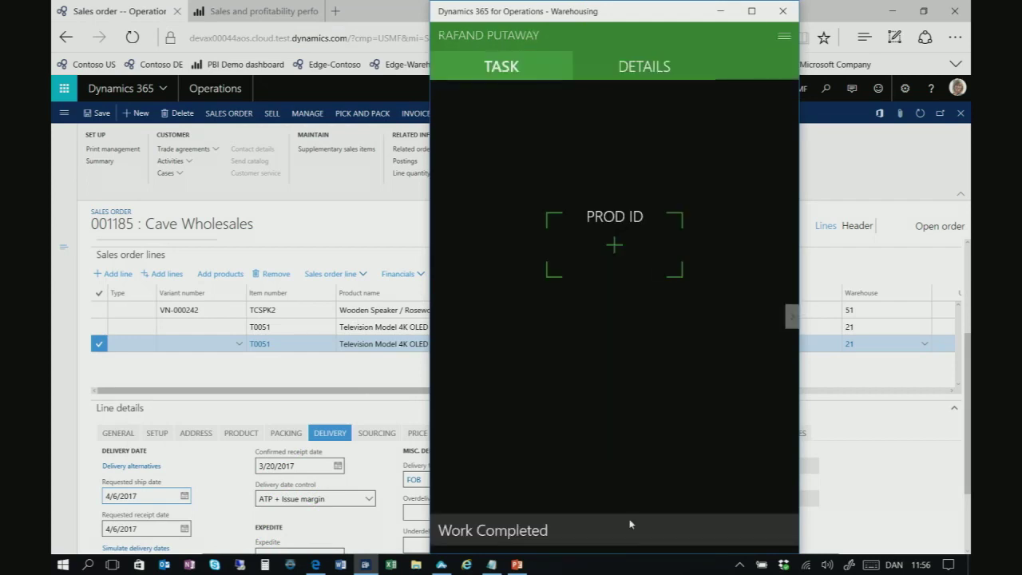
click(783, 37)
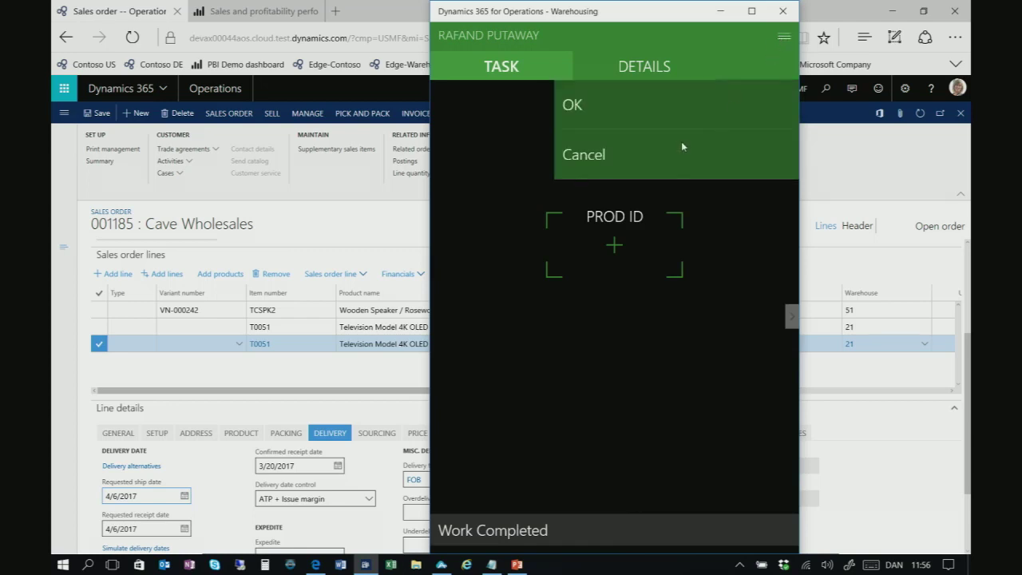
click(681, 142)
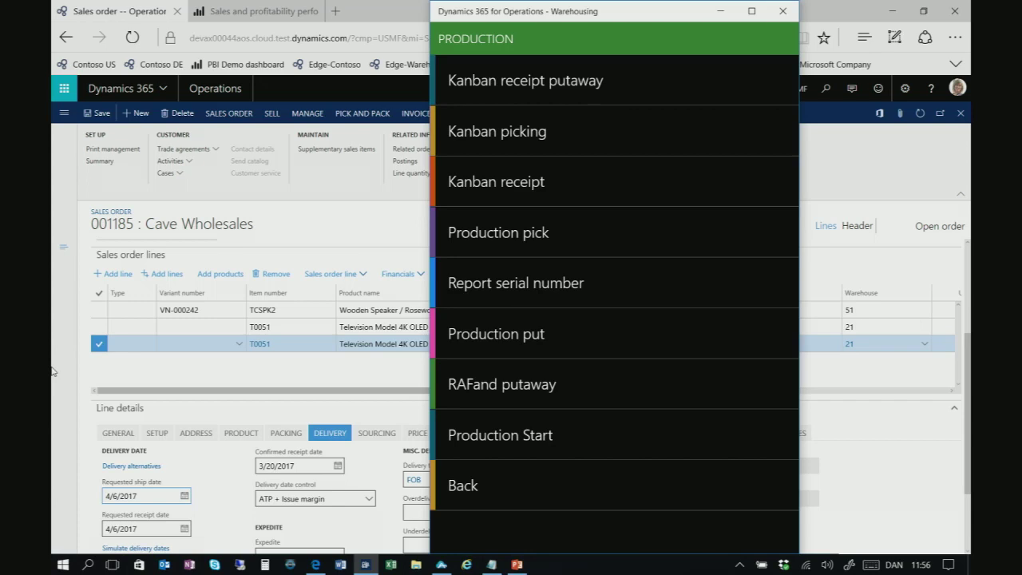
click(233, 95)
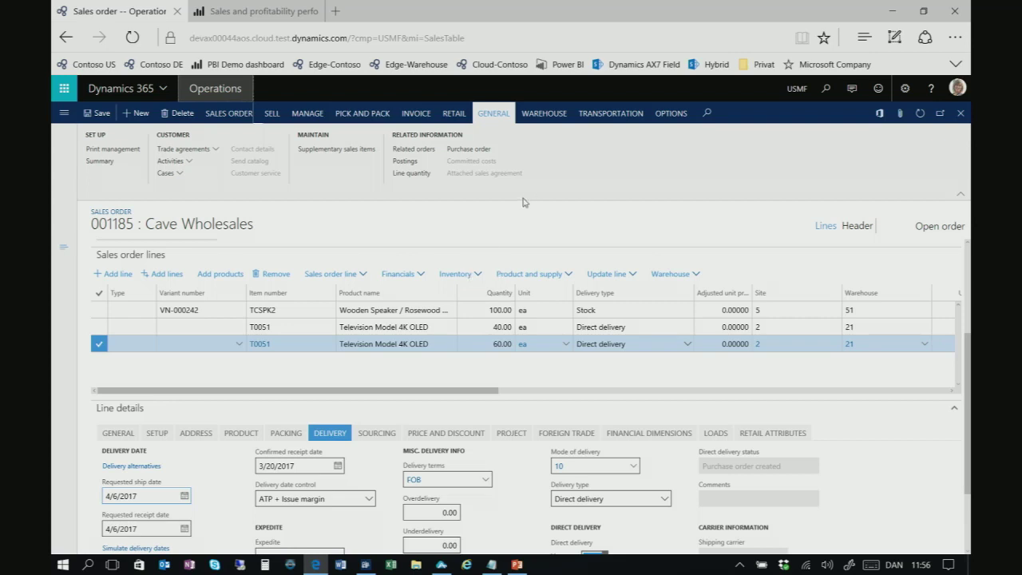
Release sales order 001185 to the warehouse, posting wave USMF-000000086, and show the lines' Warehouse options
click(542, 115)
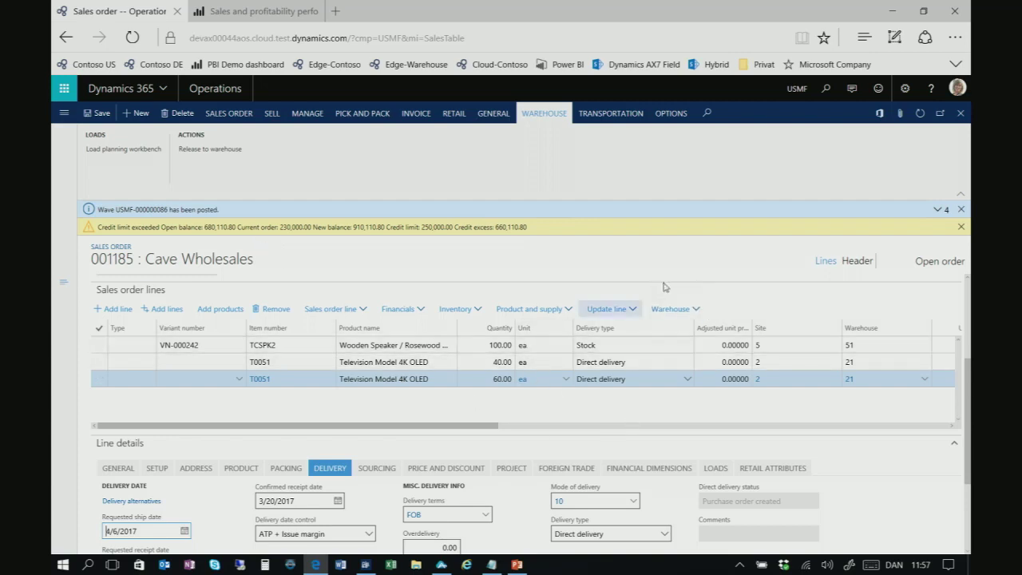
click(694, 312)
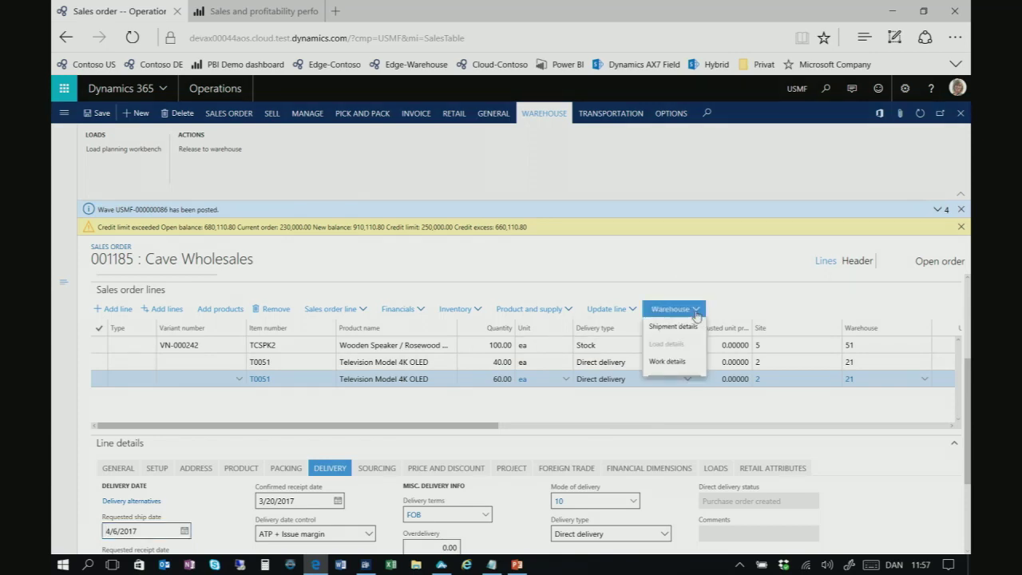
Check the T0051 line's empty work list, then open work details for the TCSPK2 line
click(656, 361)
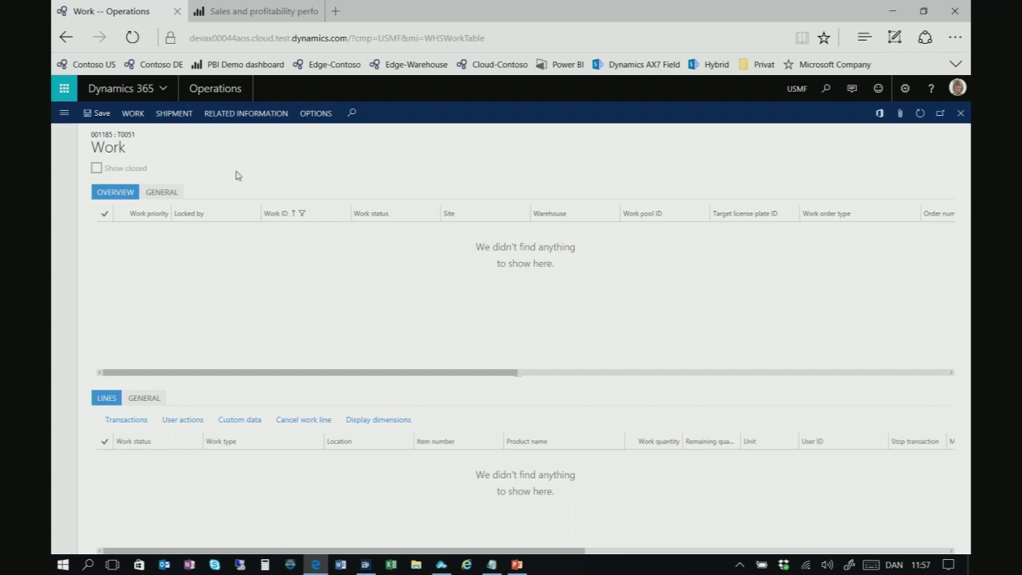
click(960, 112)
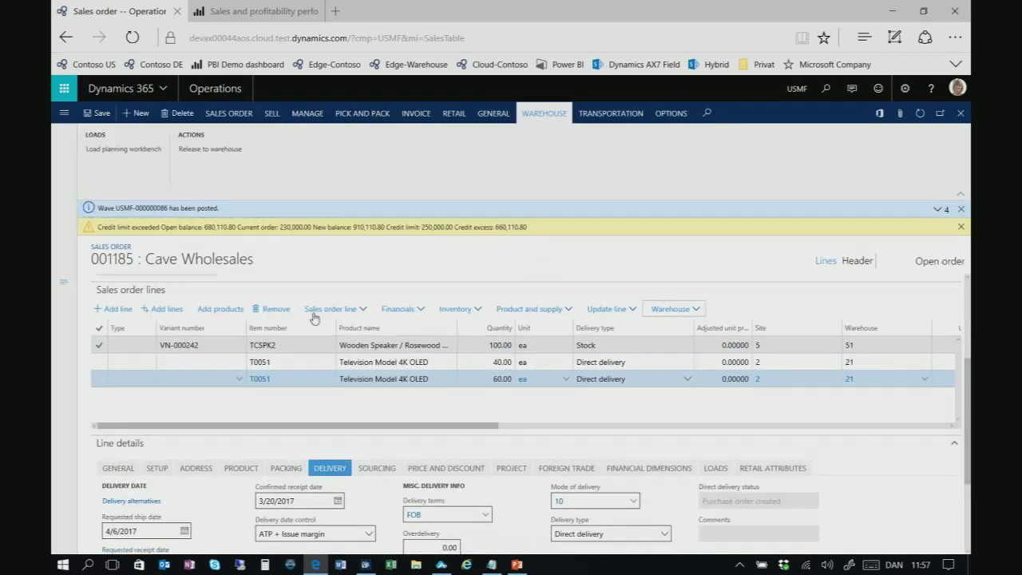
click(372, 348)
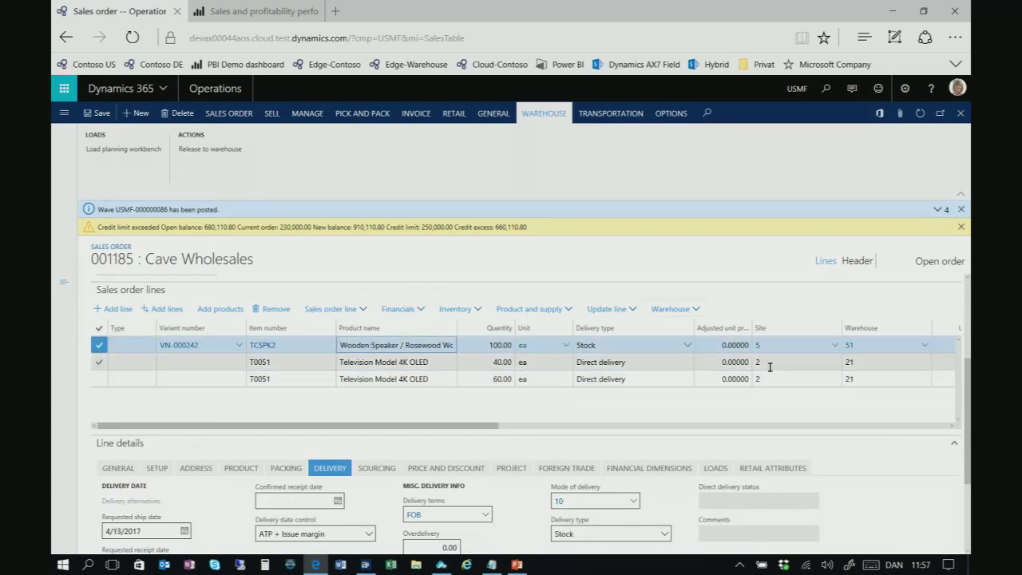
click(696, 312)
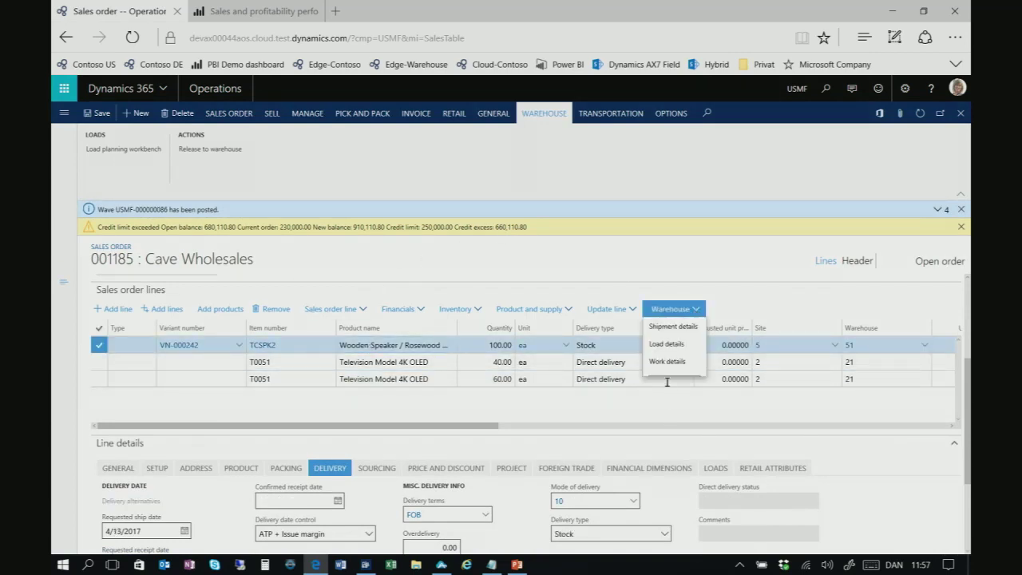
click(667, 362)
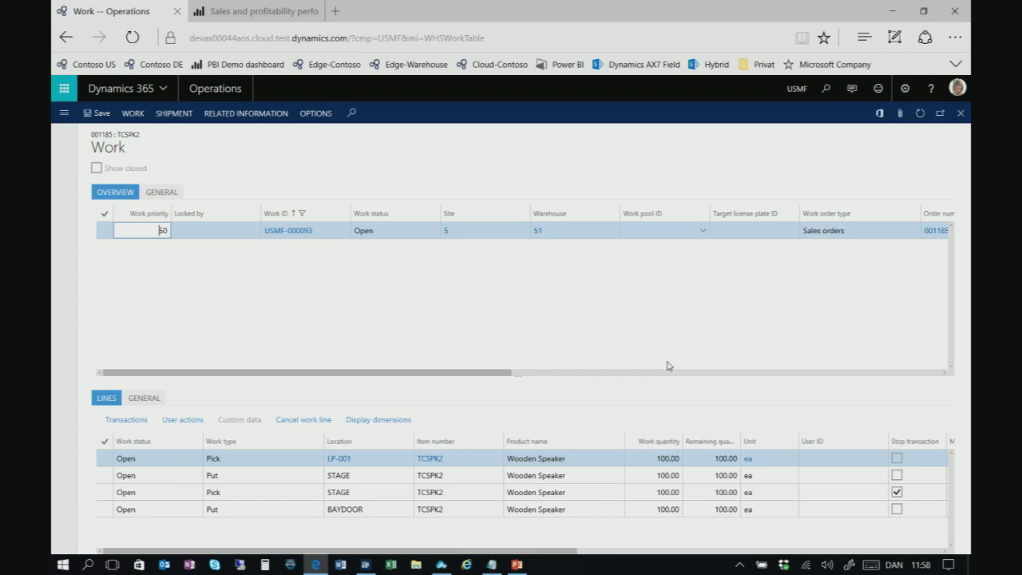
Copy work ID USMF-000093 and locate the warehousing app on the taskbar
drag(321, 233, 271, 239)
right_click(271, 239)
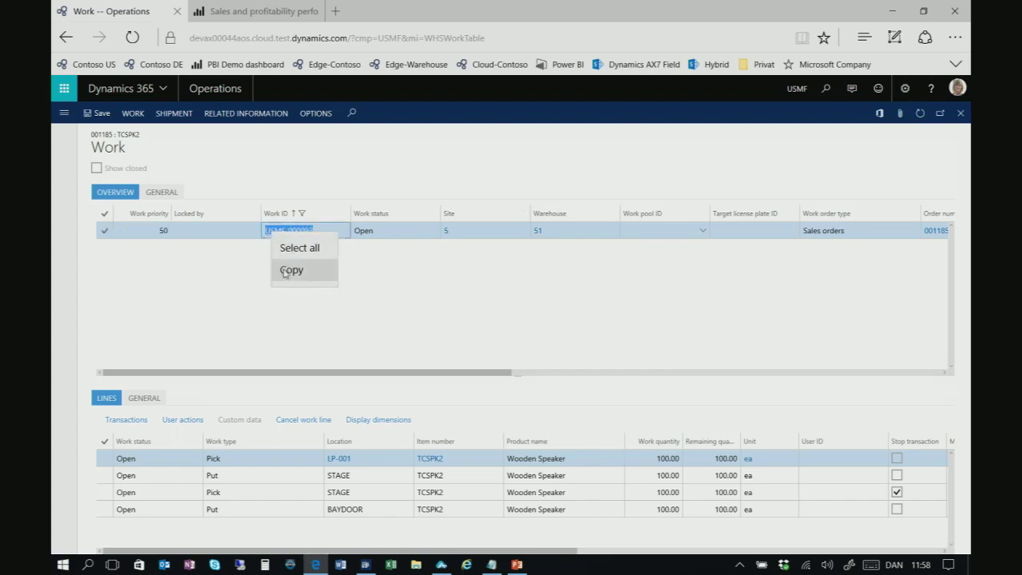
click(289, 270)
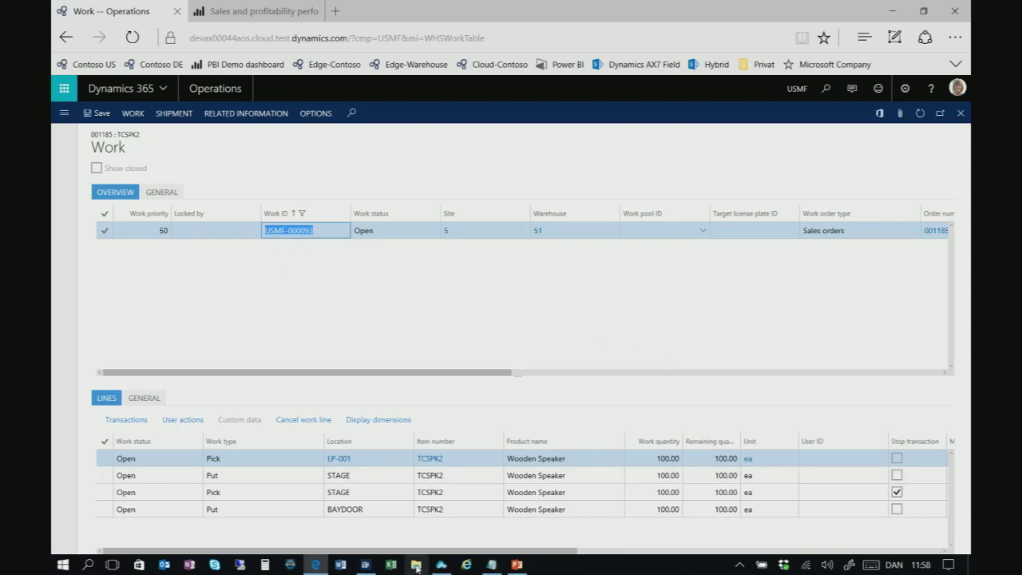
mouse_move(365, 565)
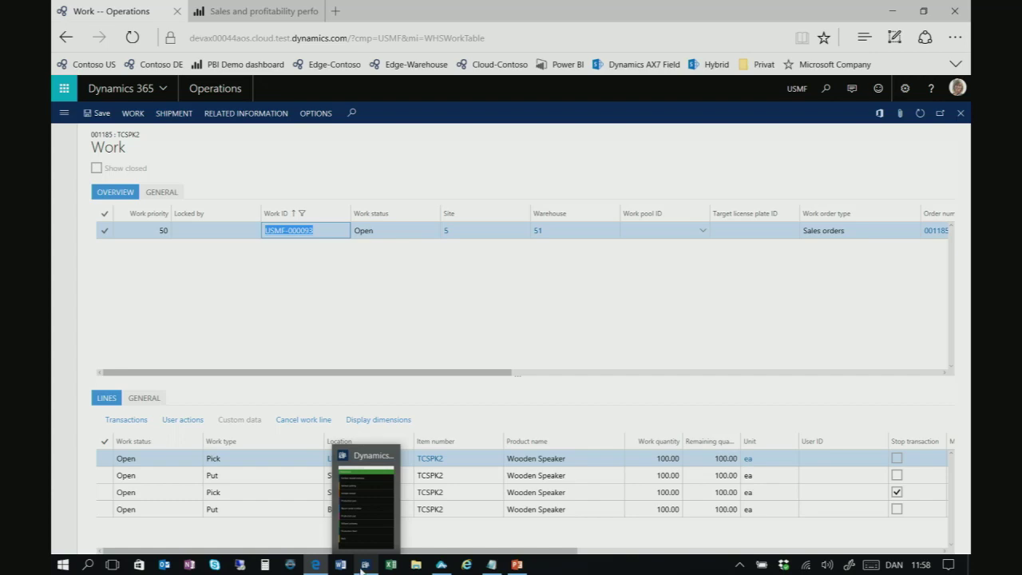
mouse_move(316, 565)
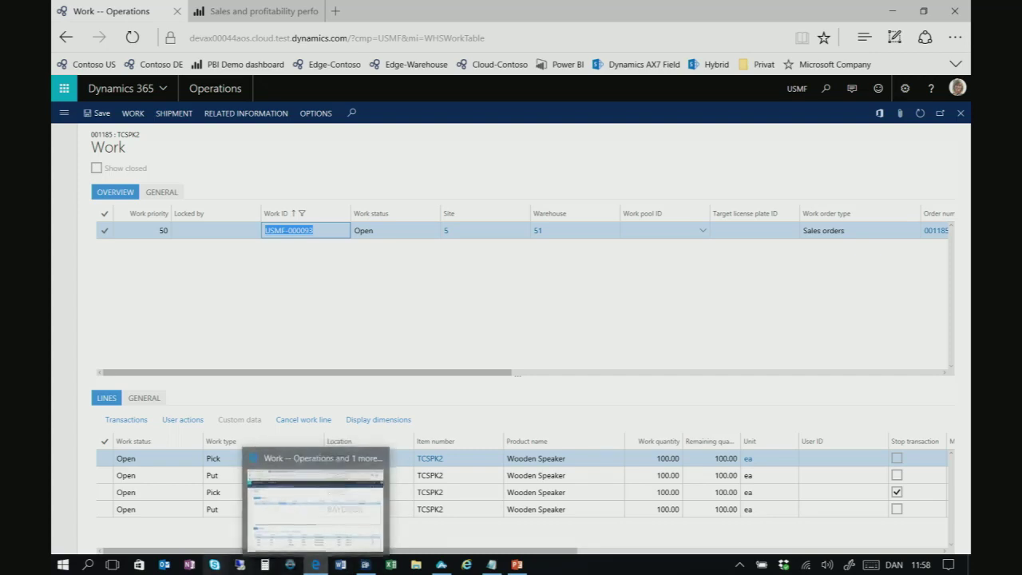
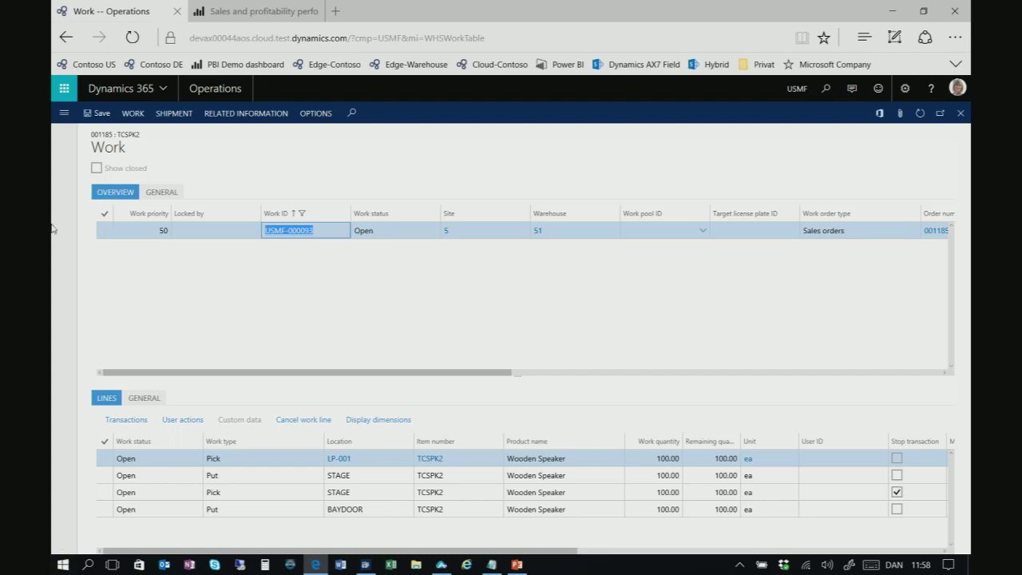
Start a Movement task from the Quality management menu in the Warehousing app
click(366, 565)
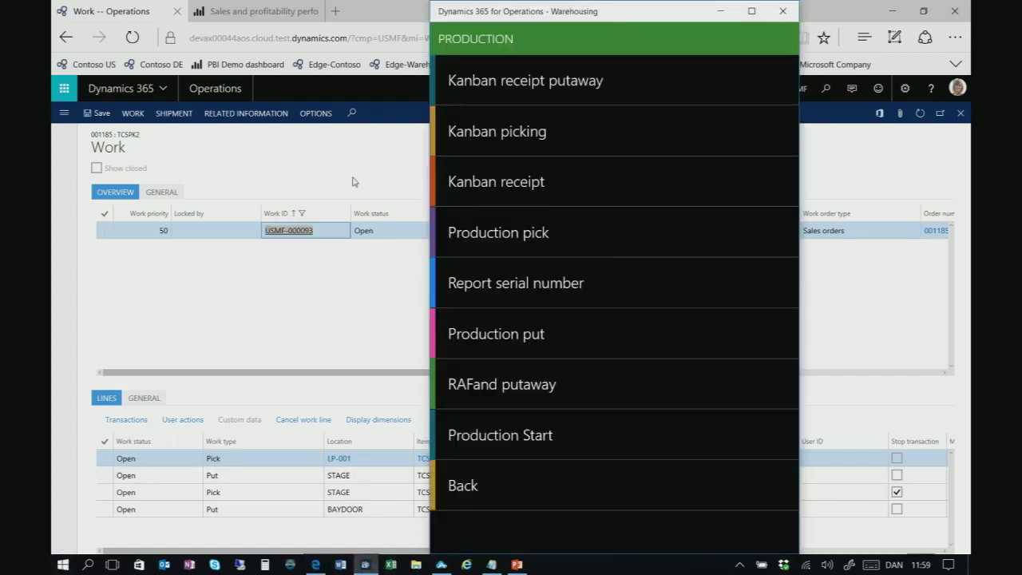
click(545, 476)
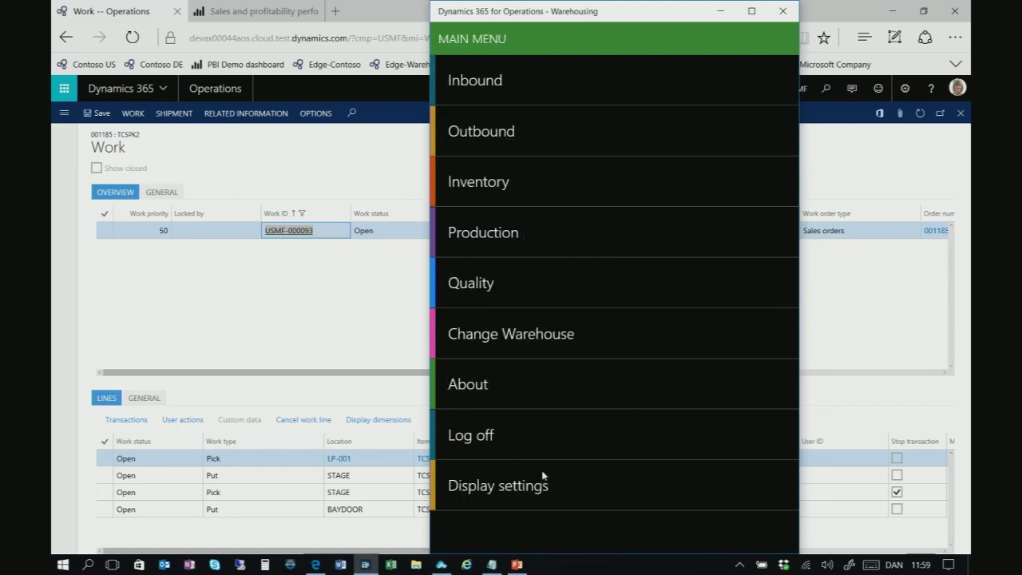
click(511, 282)
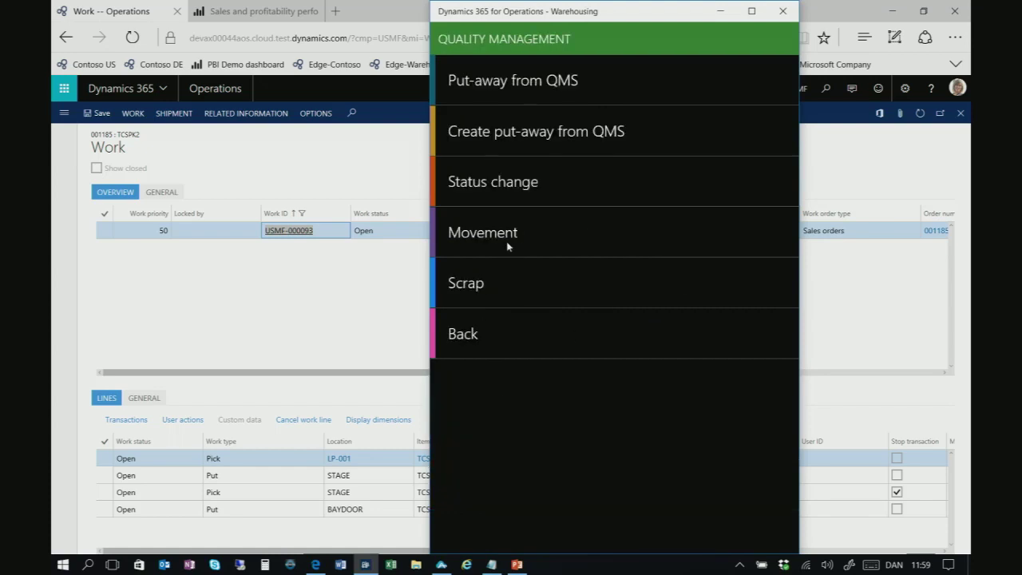
click(510, 240)
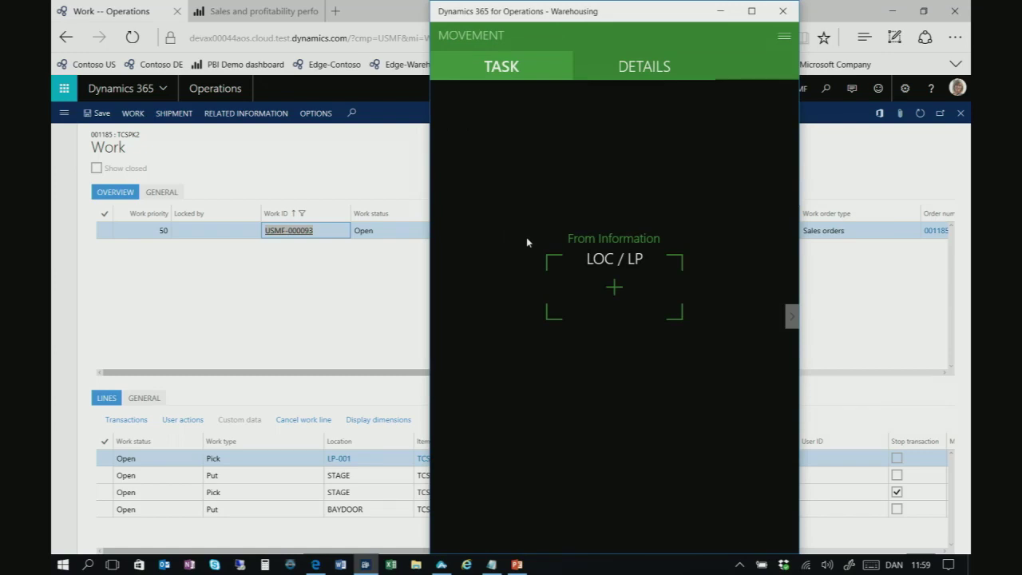
click(606, 284)
text(STAGE)
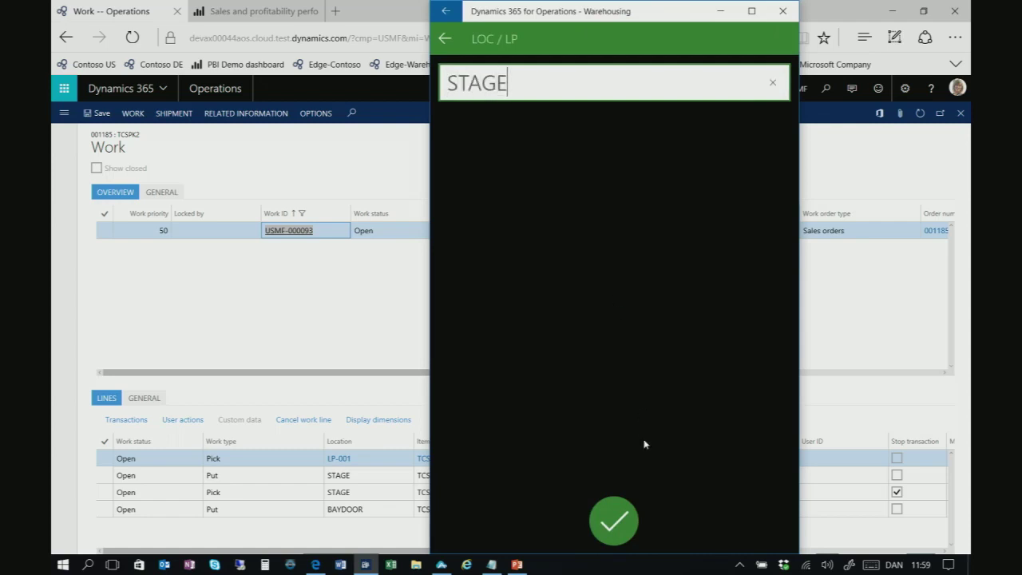
click(613, 532)
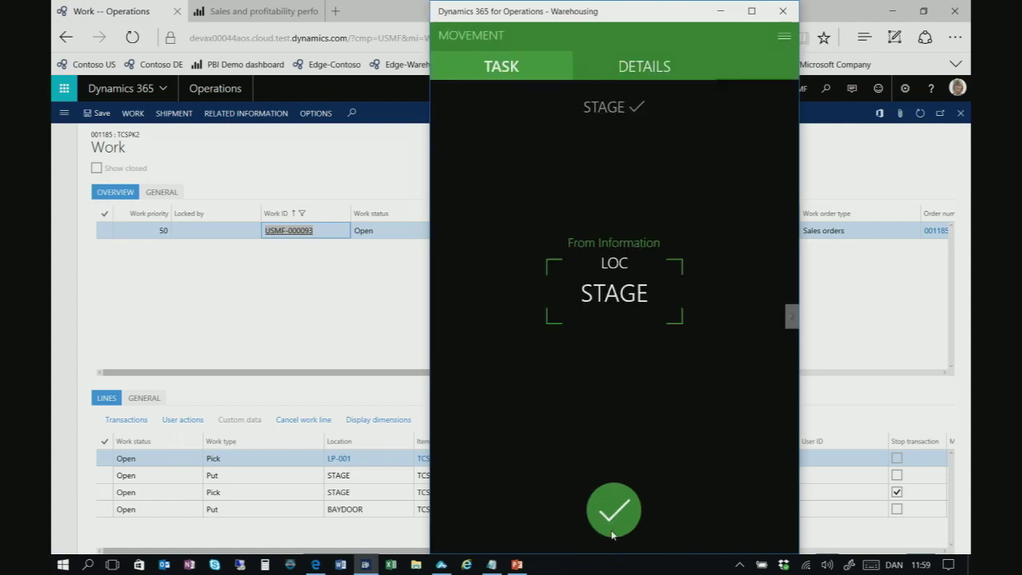
click(613, 511)
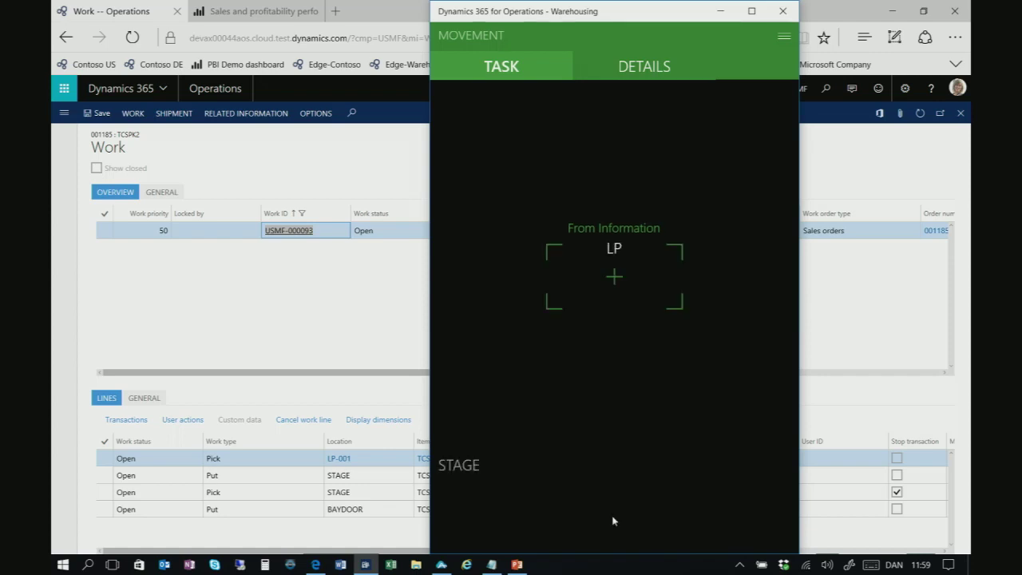
click(613, 277)
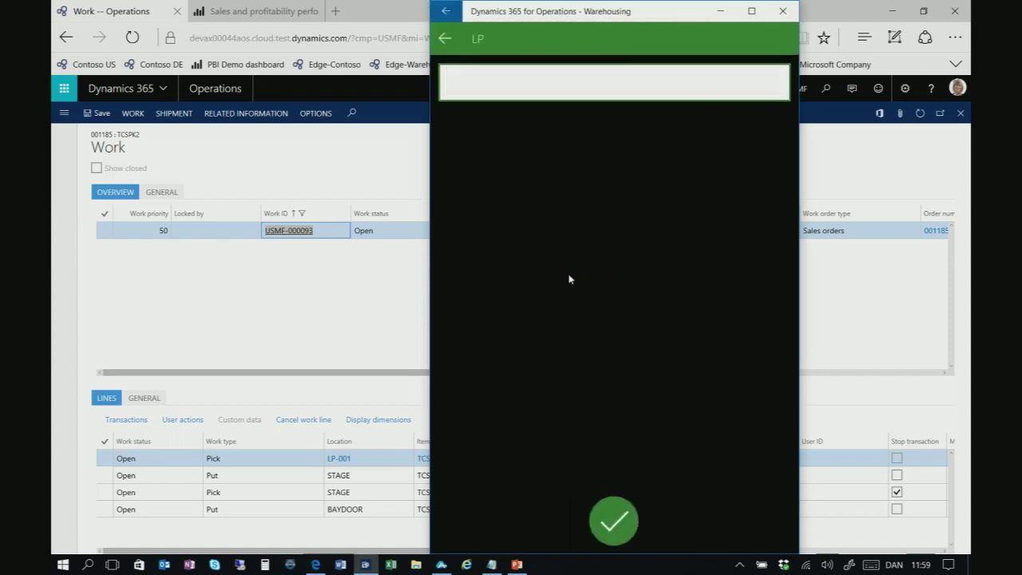
text(000US)
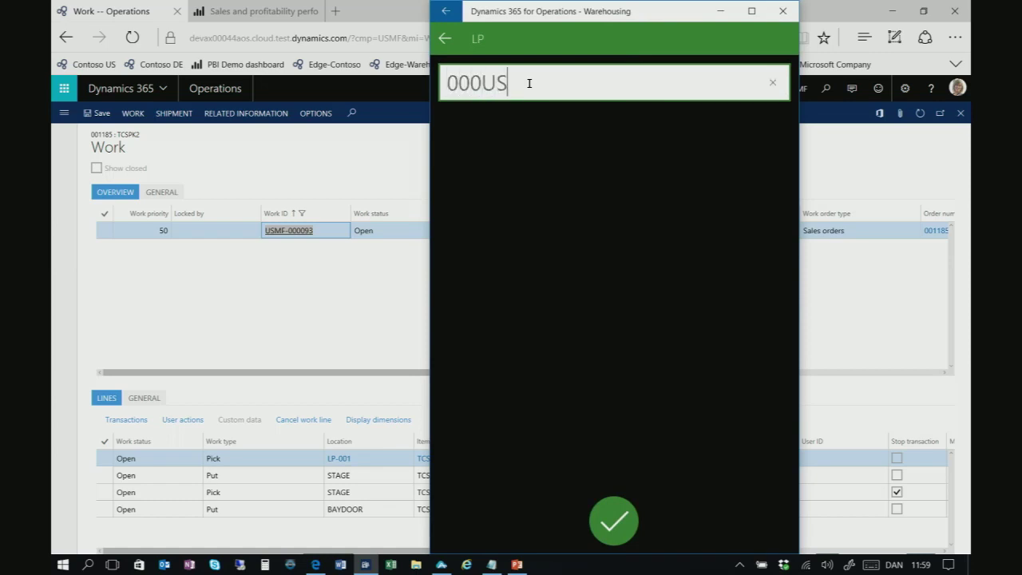
text(MF-0000000)
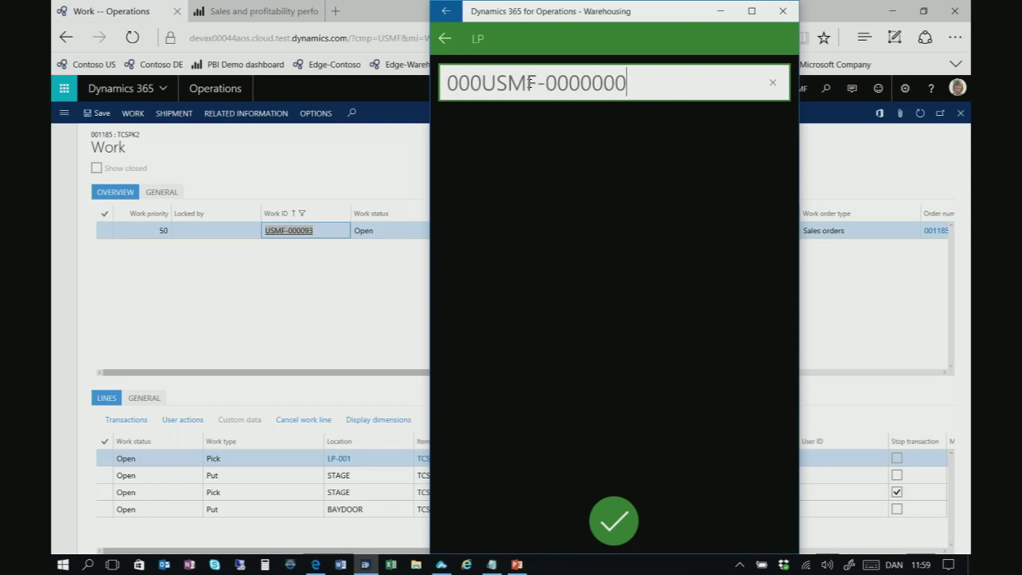
text(802)
key(Return)
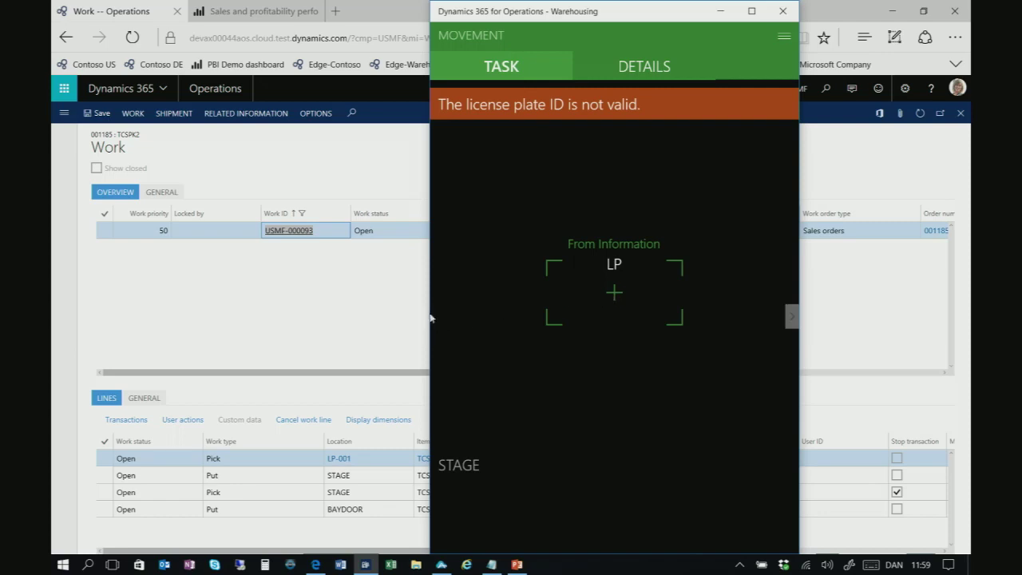
click(784, 37)
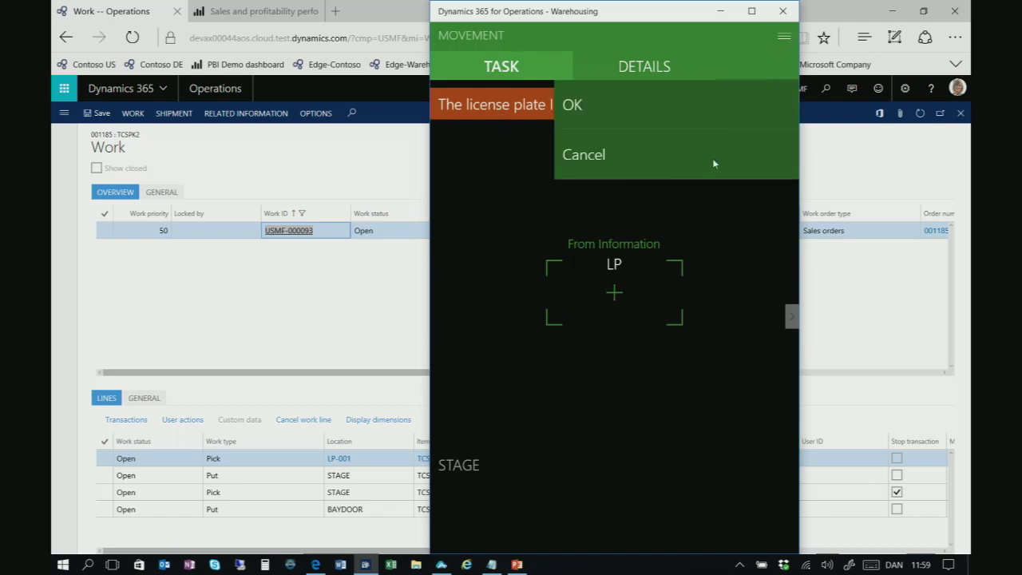
click(600, 160)
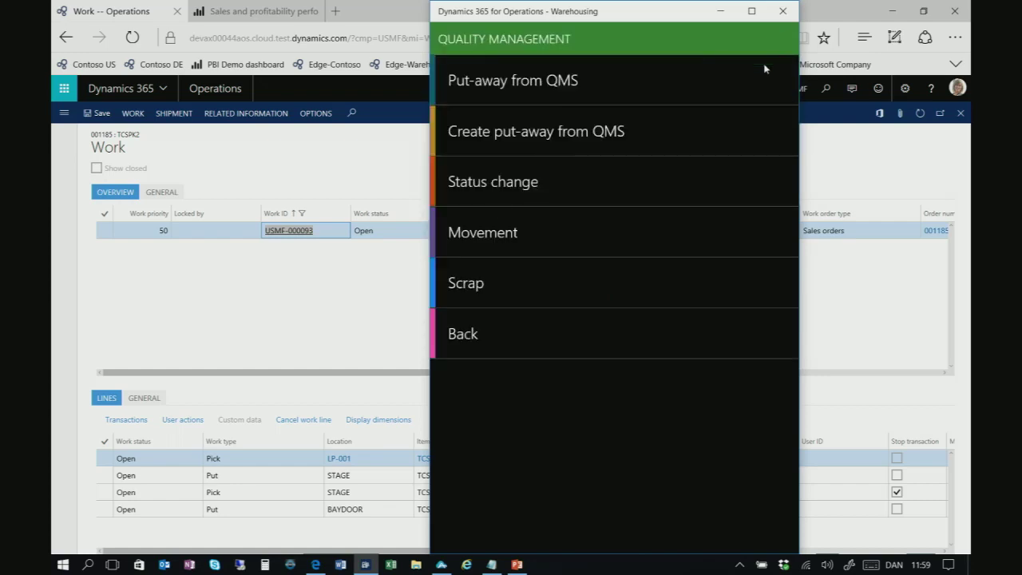
Try Outbound sales picking with ID LP-001, then cancel that attempt
click(468, 327)
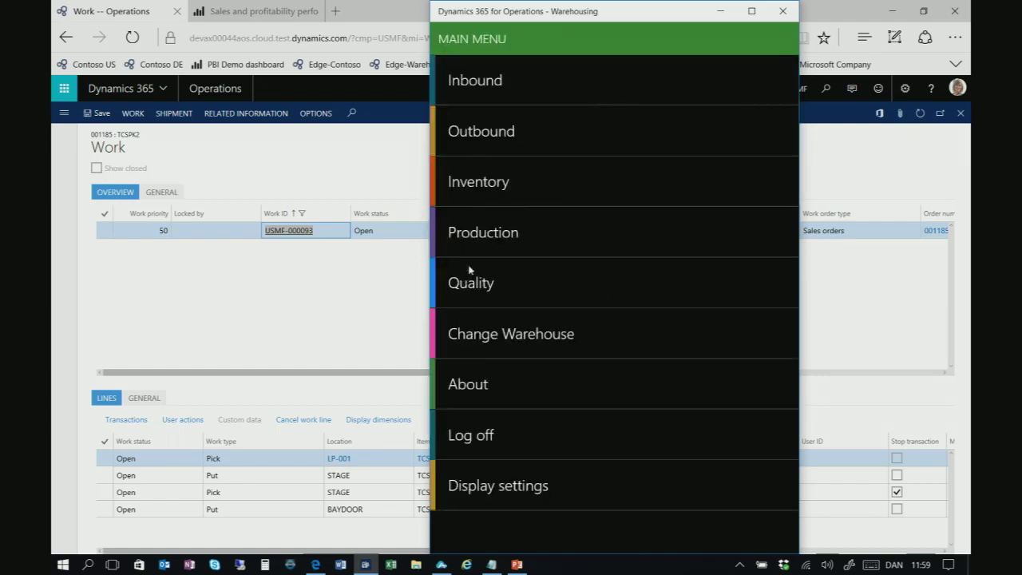
click(505, 135)
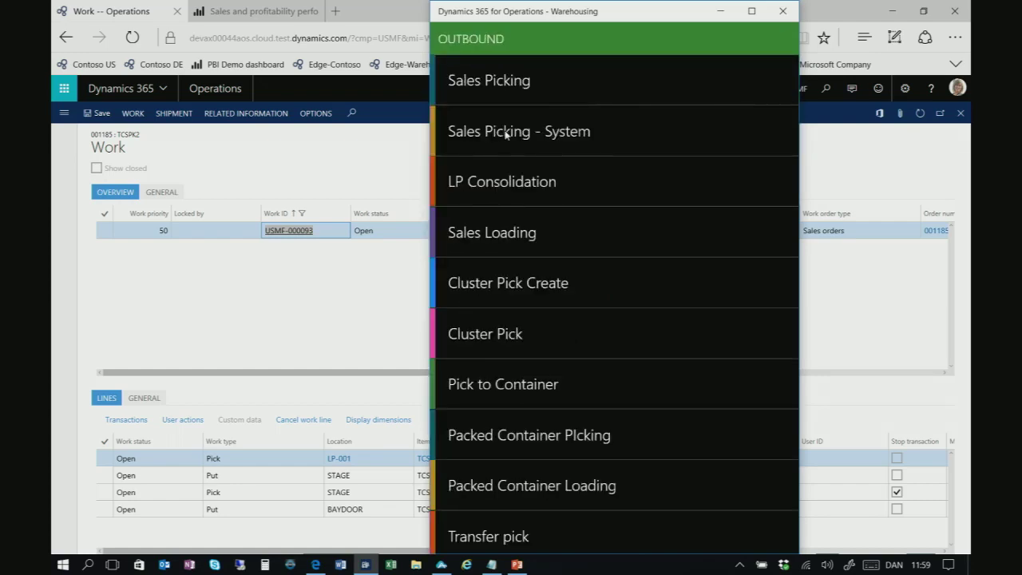
click(499, 82)
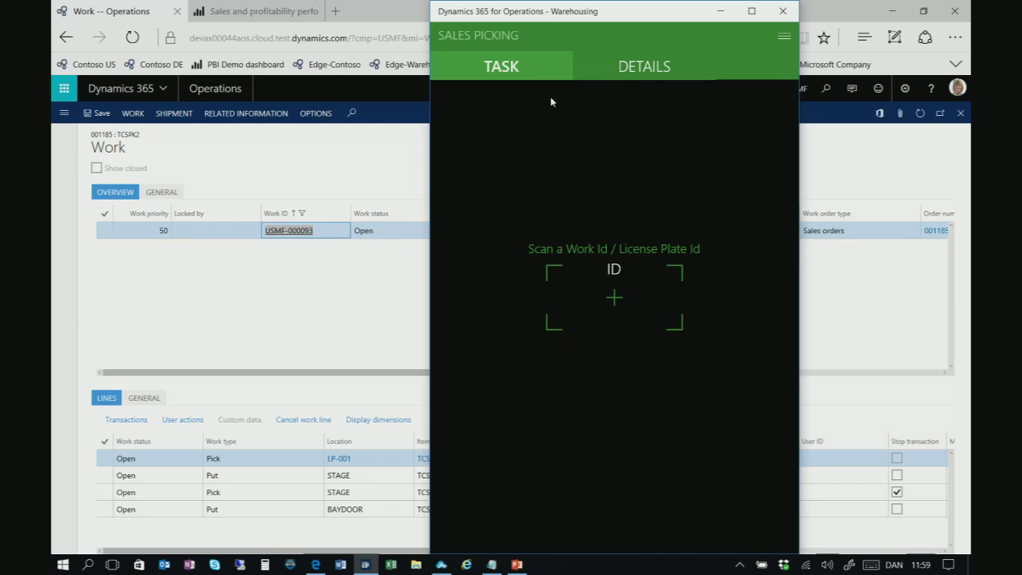
click(615, 305)
text(LP)
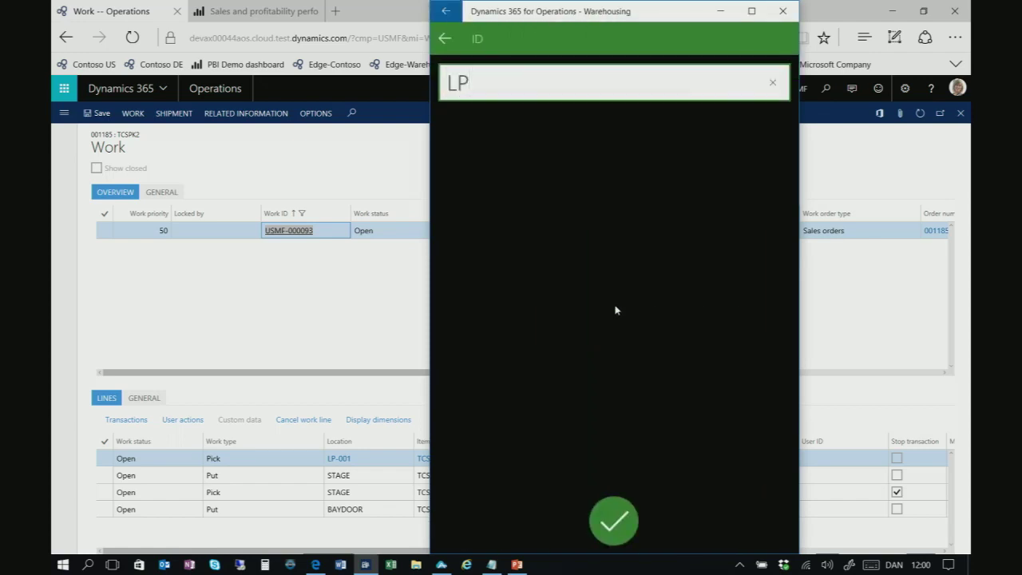
text(-001)
key(Return)
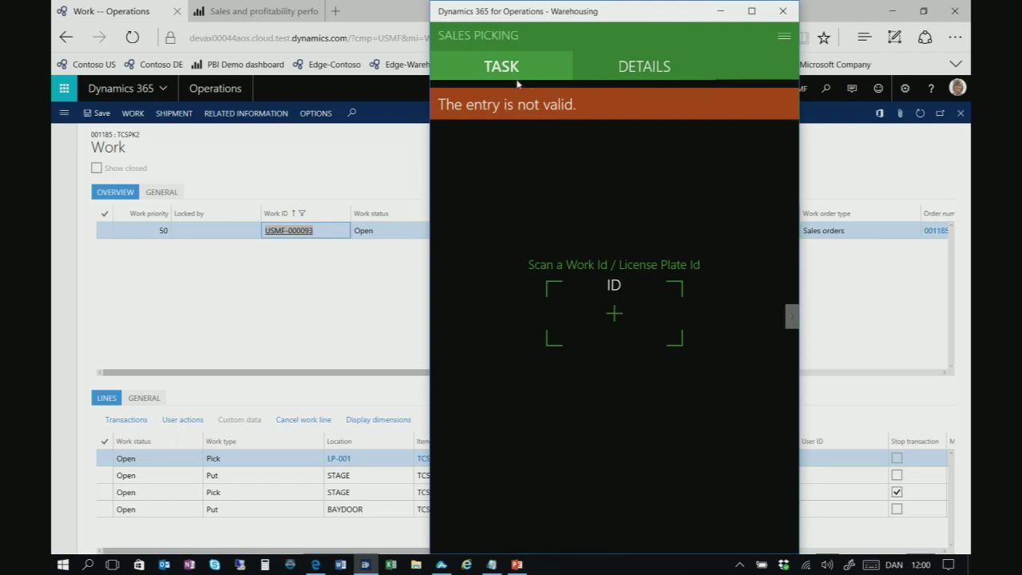
click(782, 38)
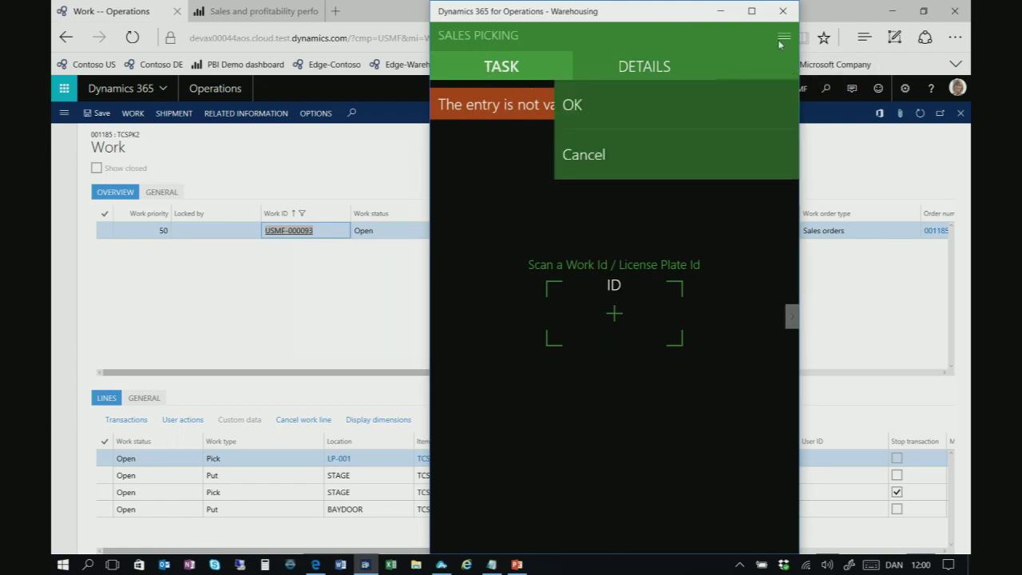
click(677, 147)
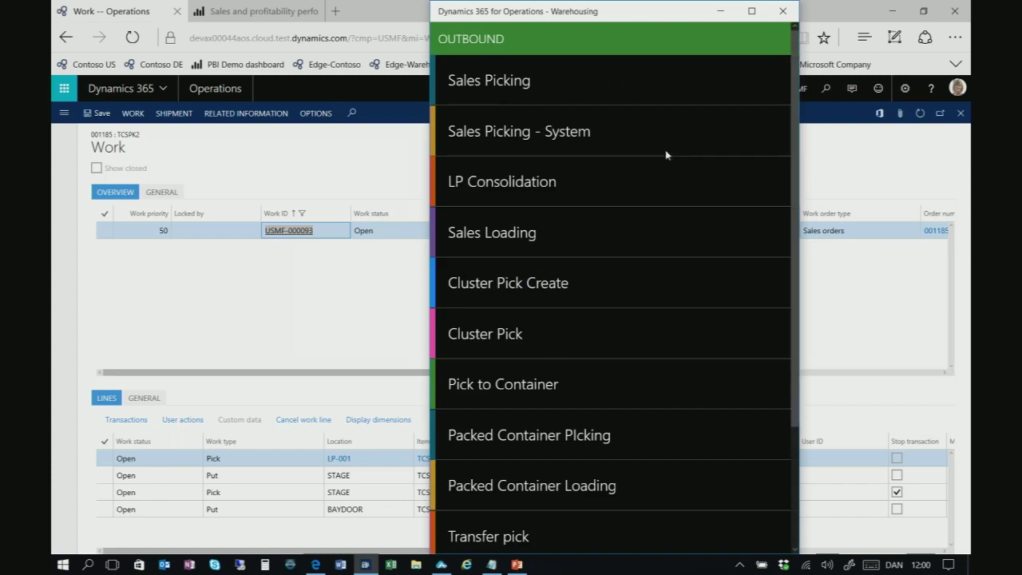
Restart sales picking and confirm work ID USMF-000093
click(535, 95)
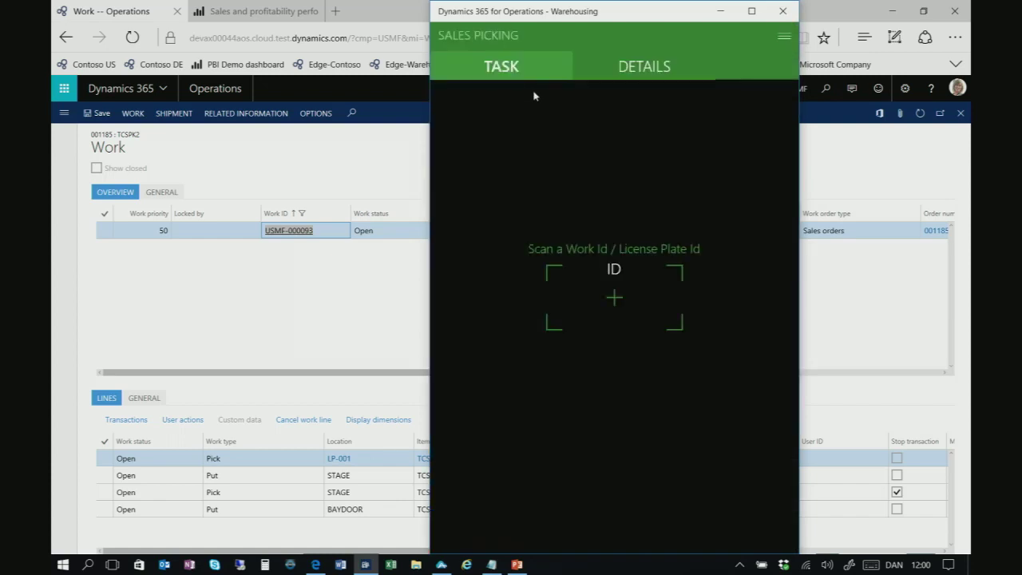
click(616, 307)
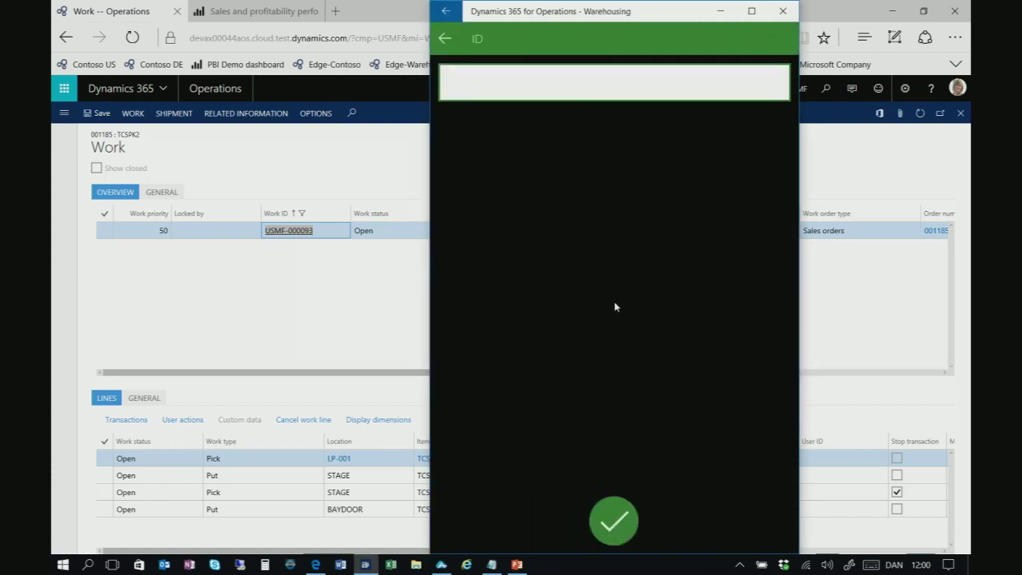
text(USMF-000093)
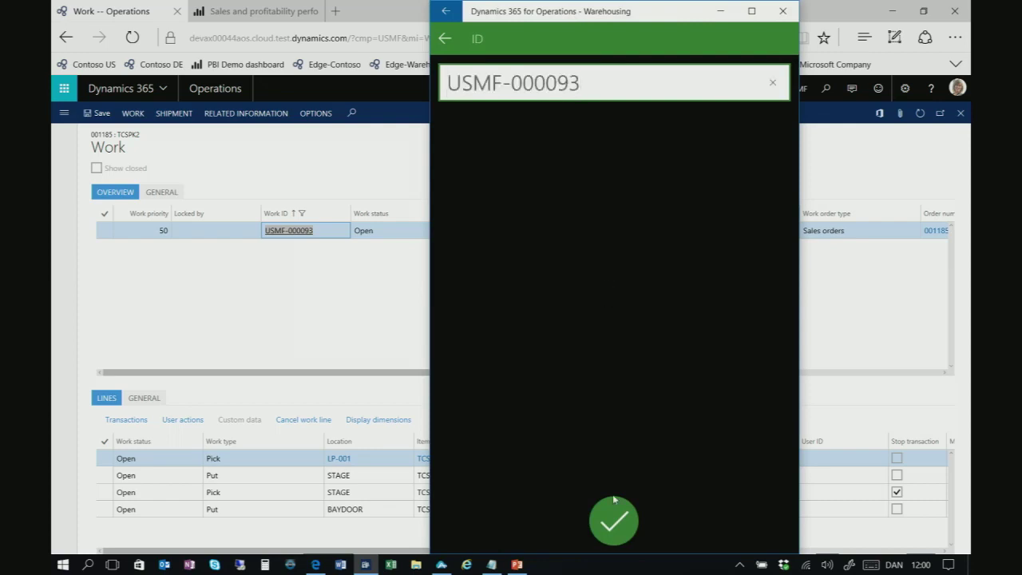
click(615, 518)
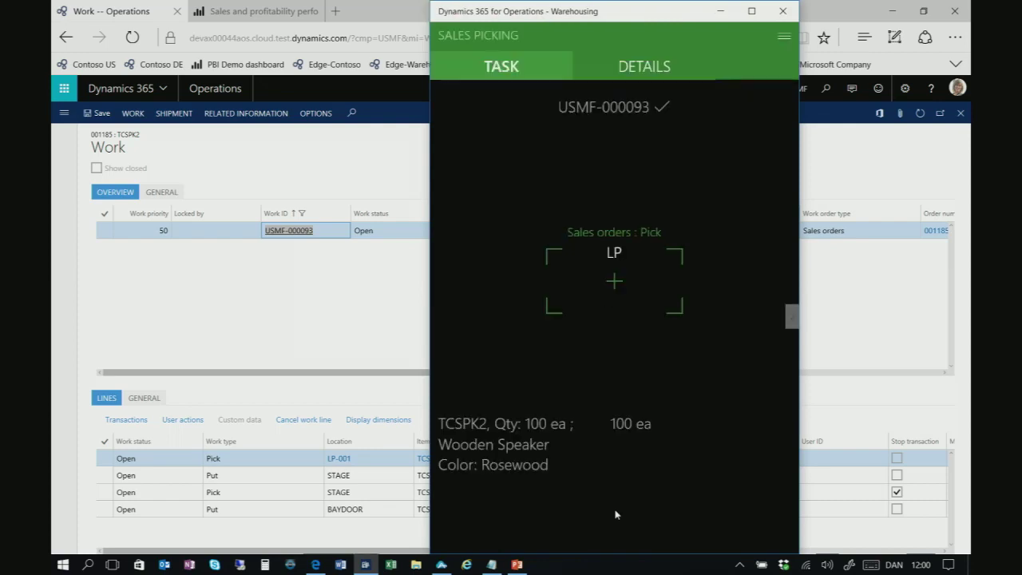
click(612, 279)
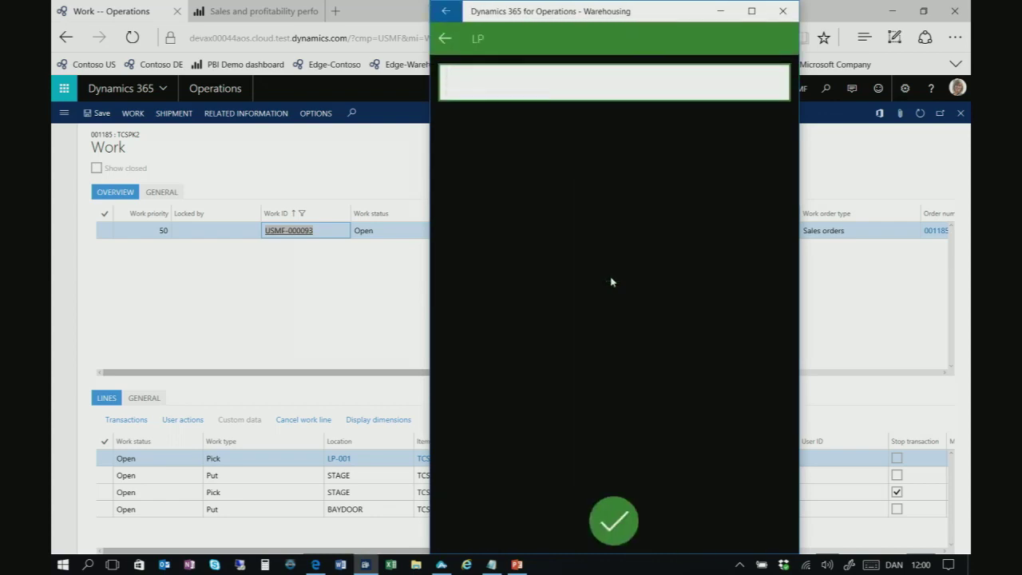
text(000USMF-0000000)
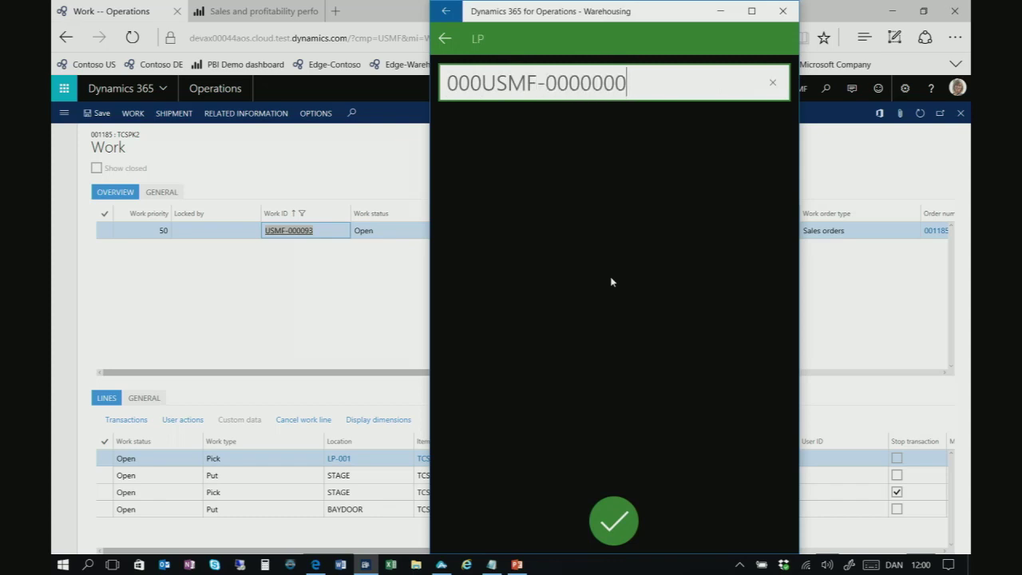
text(802)
key(Return)
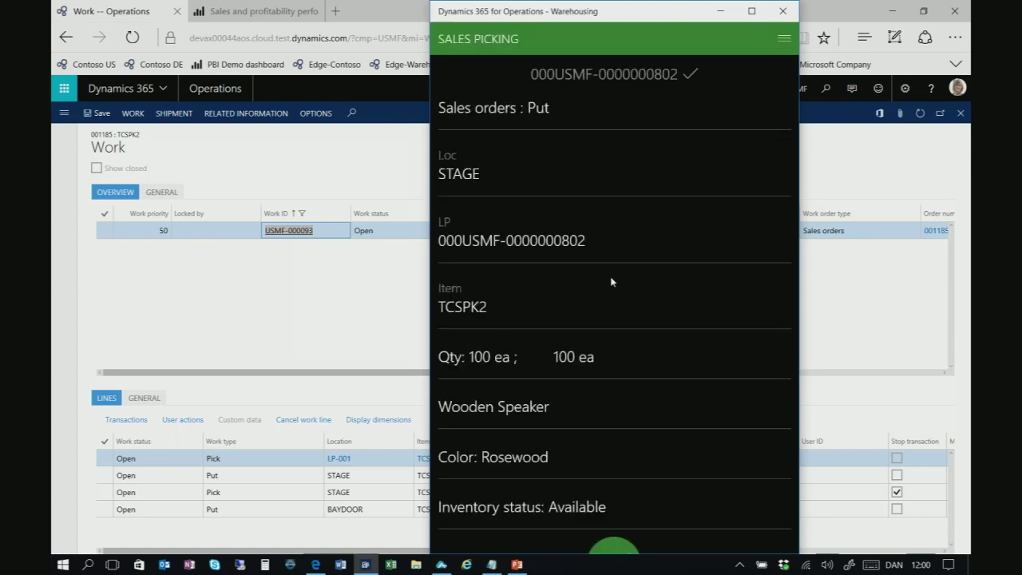
scroll(620, 355, down, 1)
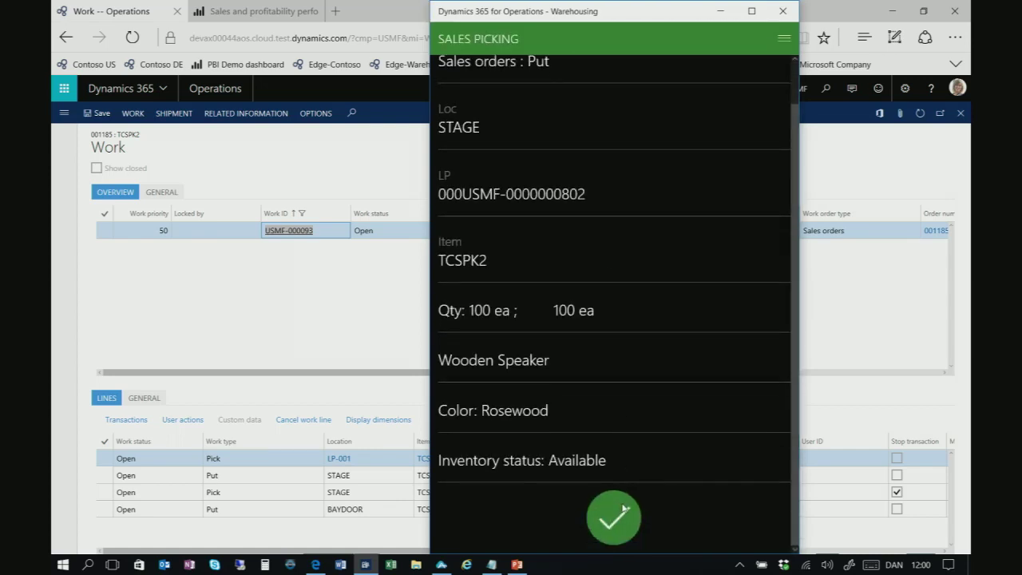
click(624, 510)
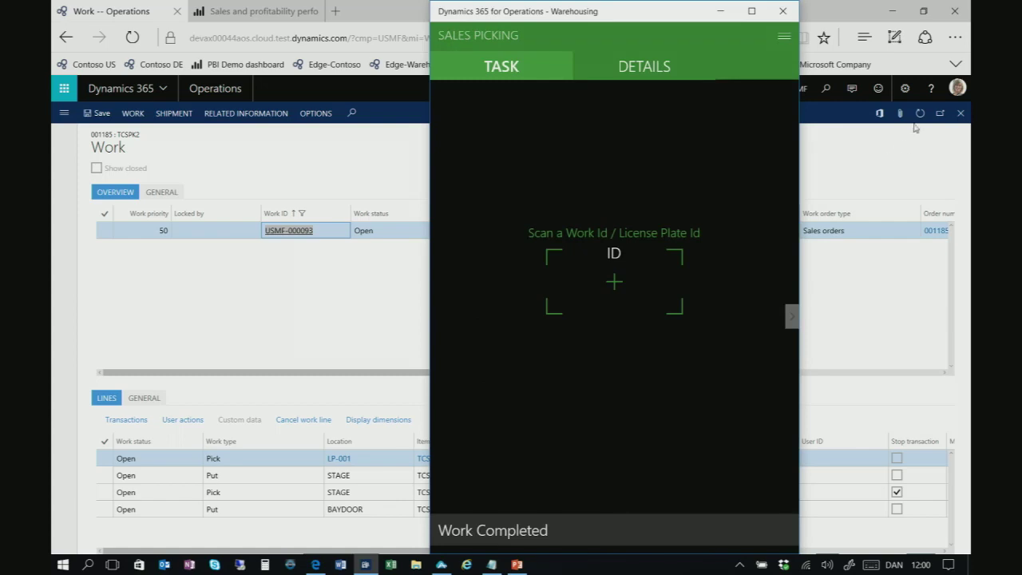
click(916, 131)
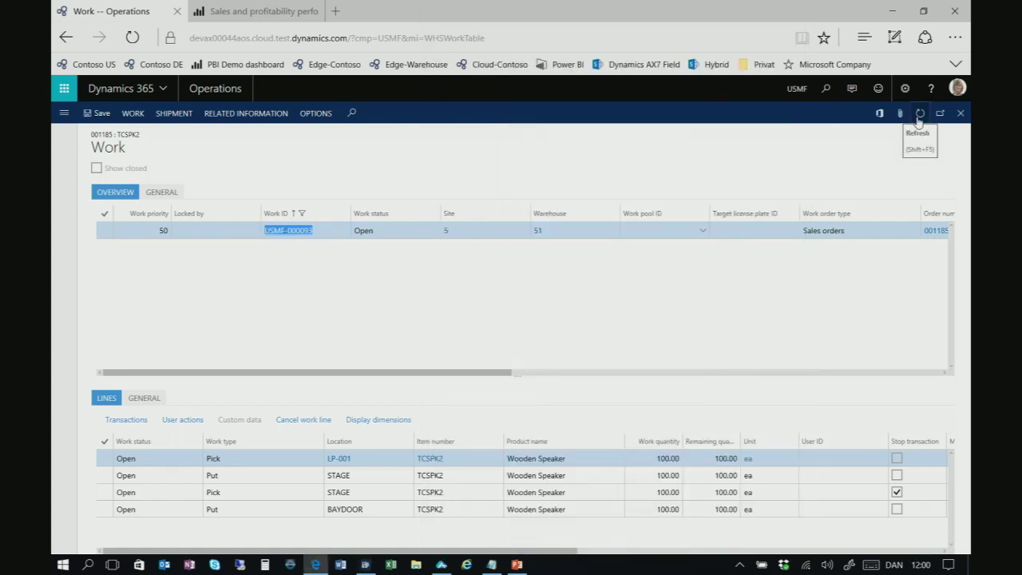
Refresh work USMF-000093 and select its Closed Put line at STAGE
click(919, 113)
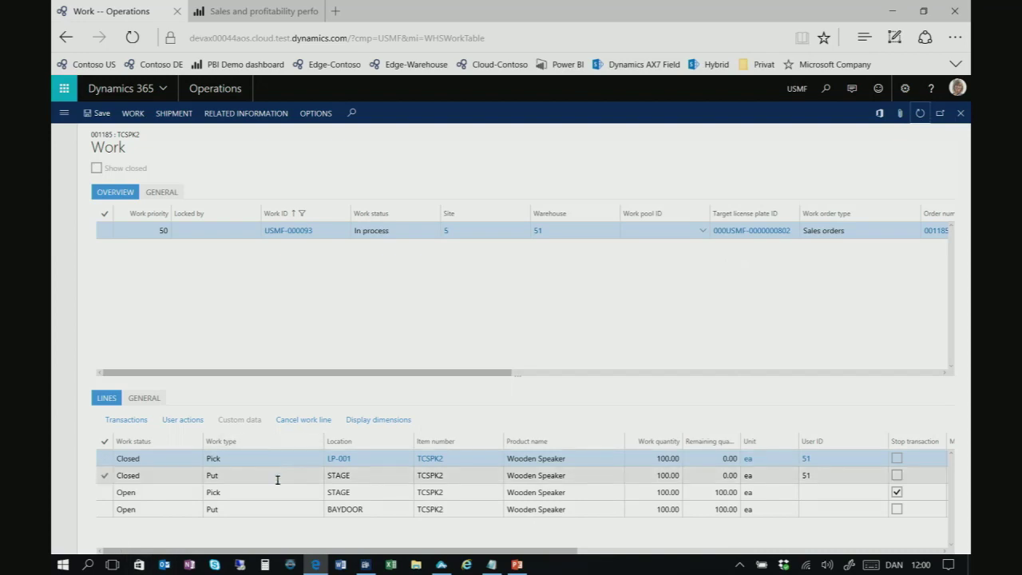
click(368, 479)
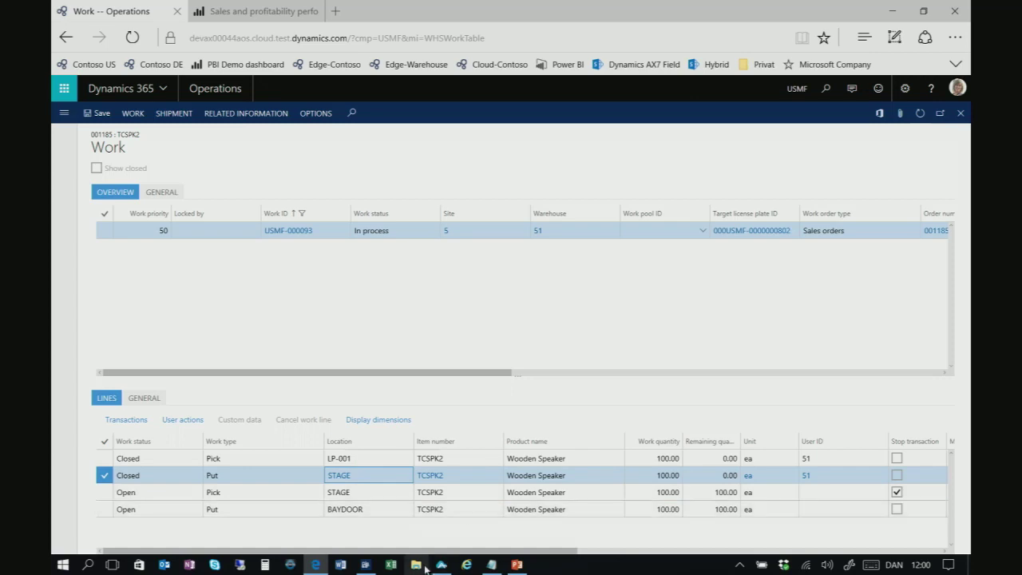
Cancel the current sales picking task and return to the main menu
click(367, 566)
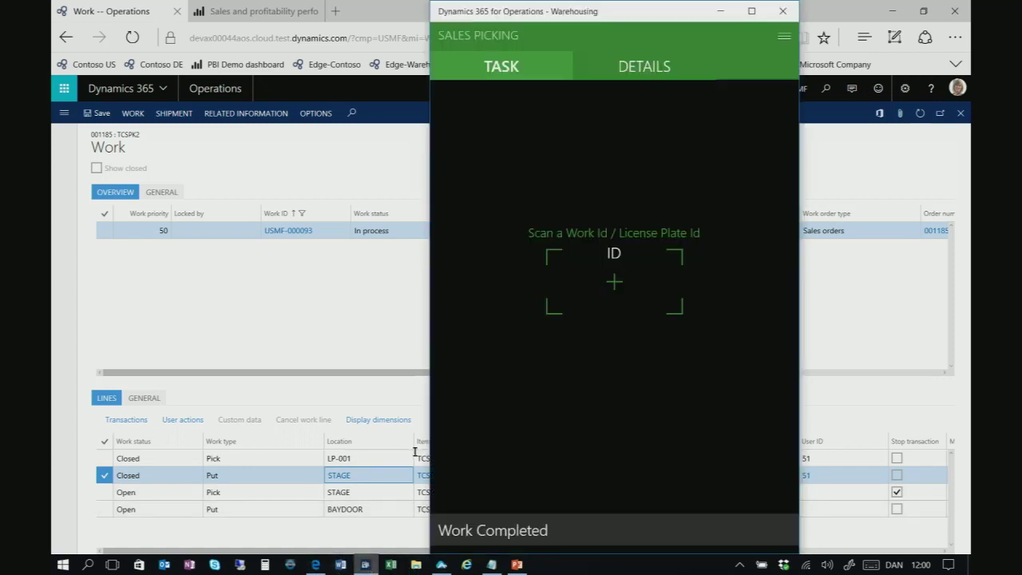
click(784, 36)
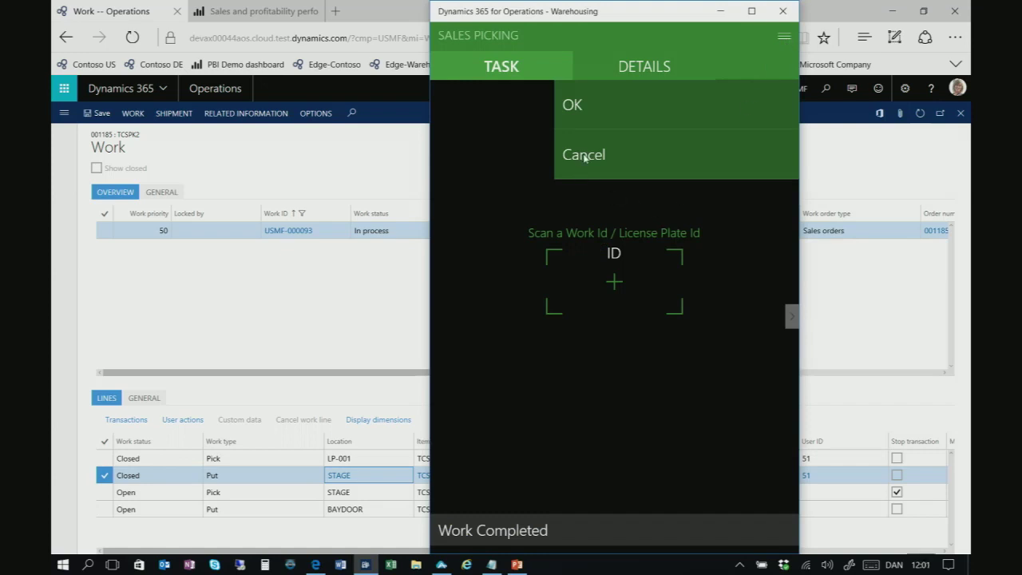
click(584, 156)
scroll(531, 516, down, 3)
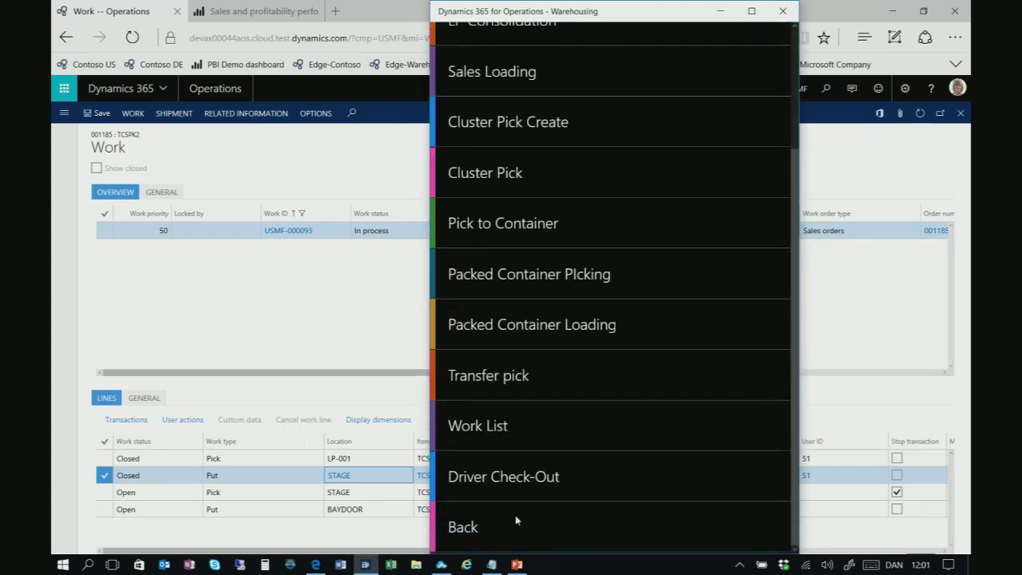
click(515, 522)
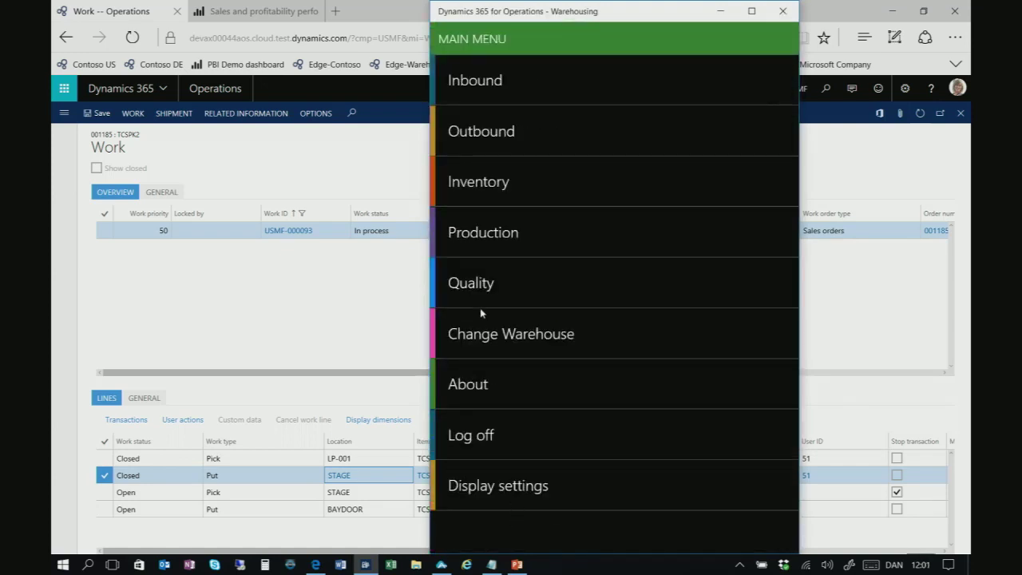
Start a Movement task from location STAGE and accept the licence plate's from details
click(494, 284)
click(500, 241)
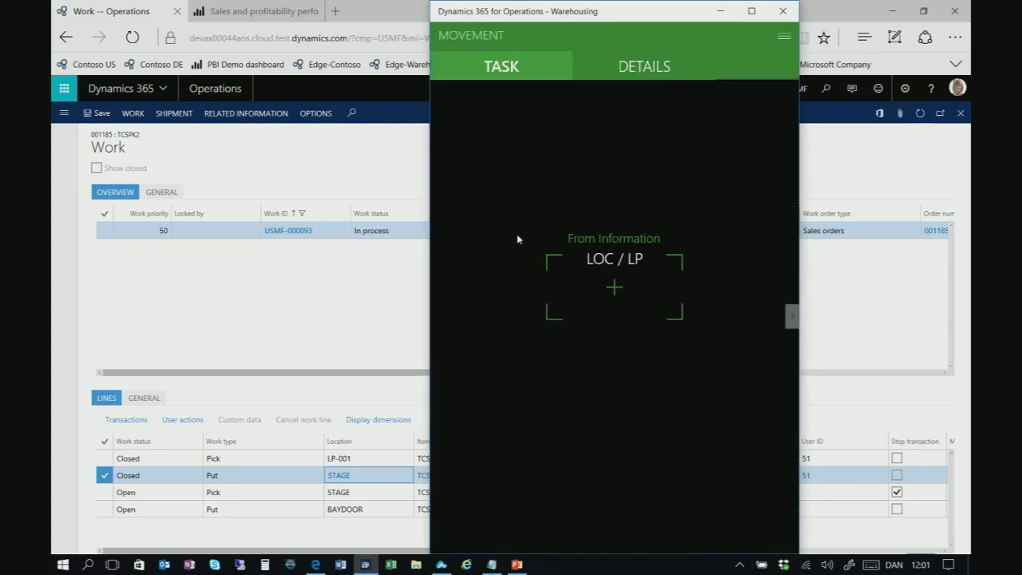
click(607, 285)
text(STAGE)
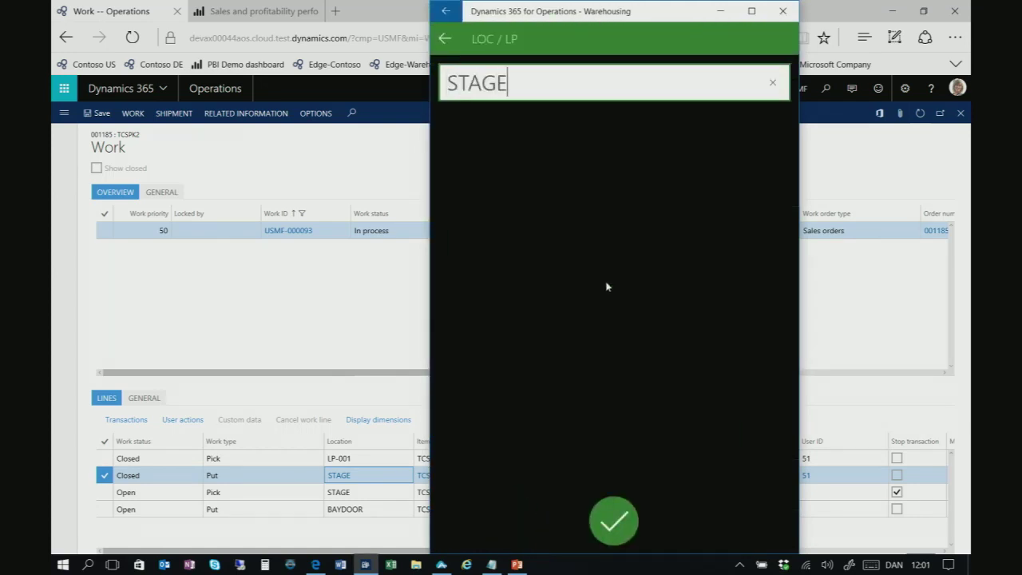
key(Return)
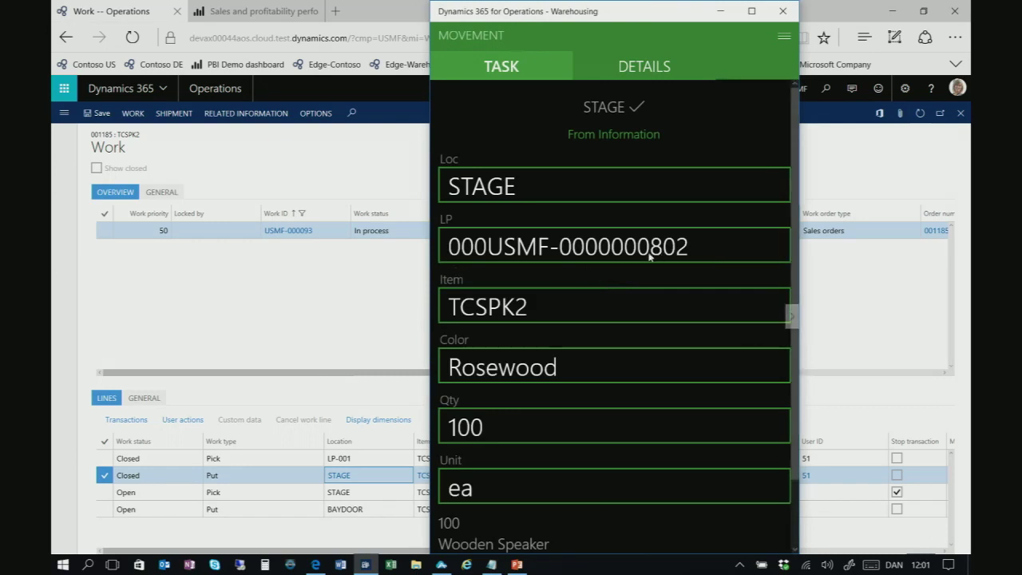
scroll(674, 391, down, 1)
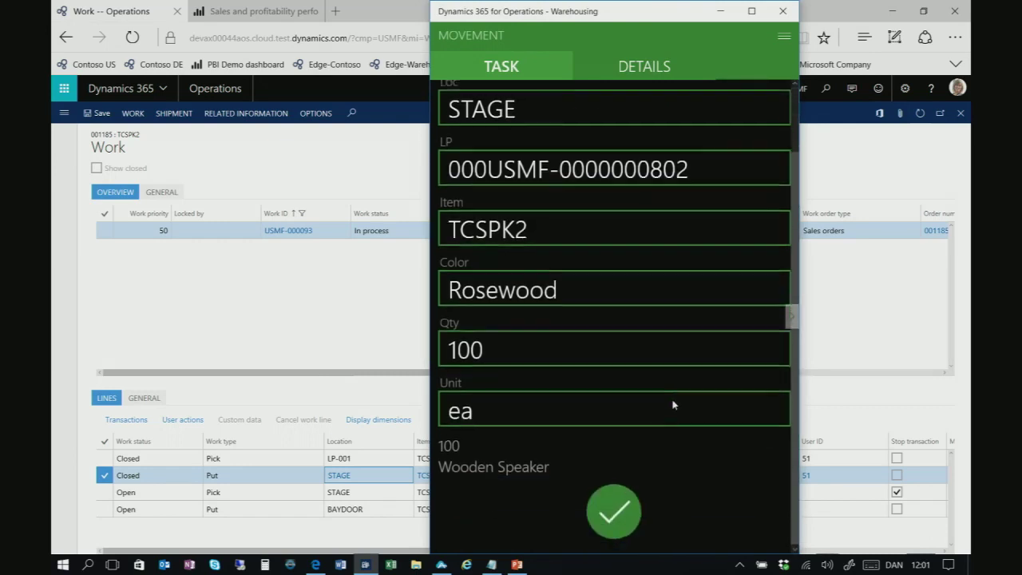
click(621, 523)
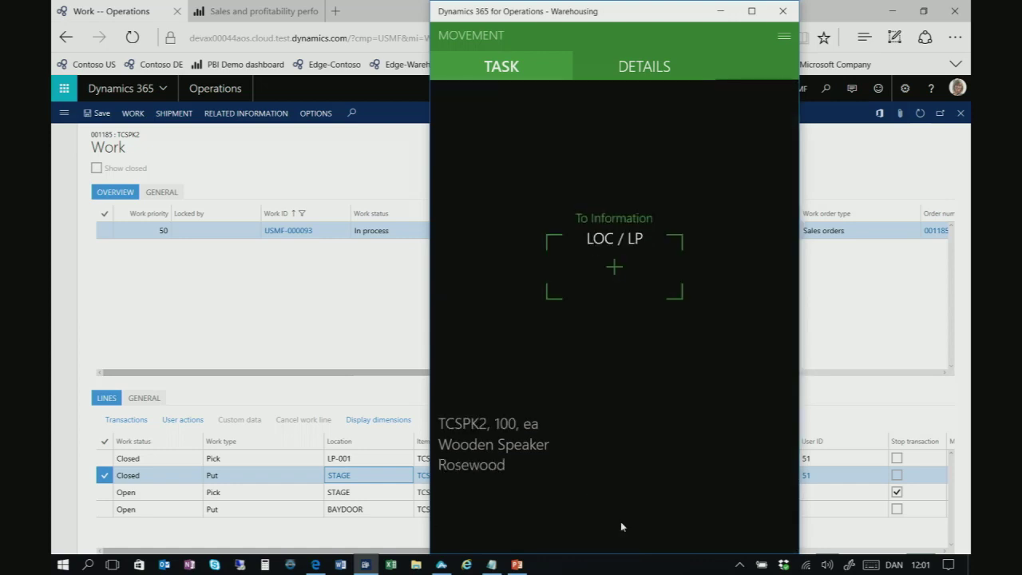
Set STAGE9 as the destination location and complete the move
click(614, 260)
text(STAGE9)
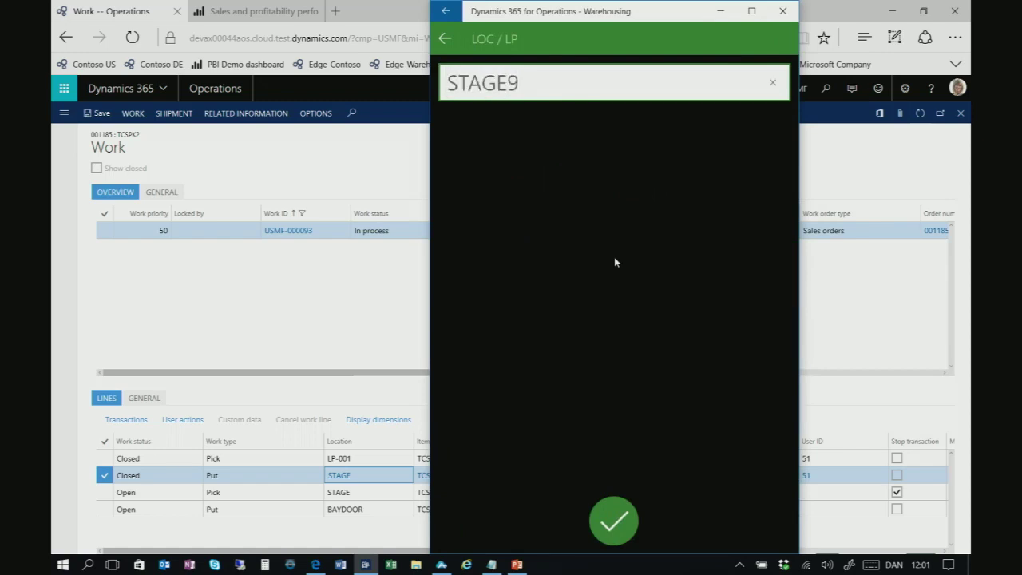
key(Return)
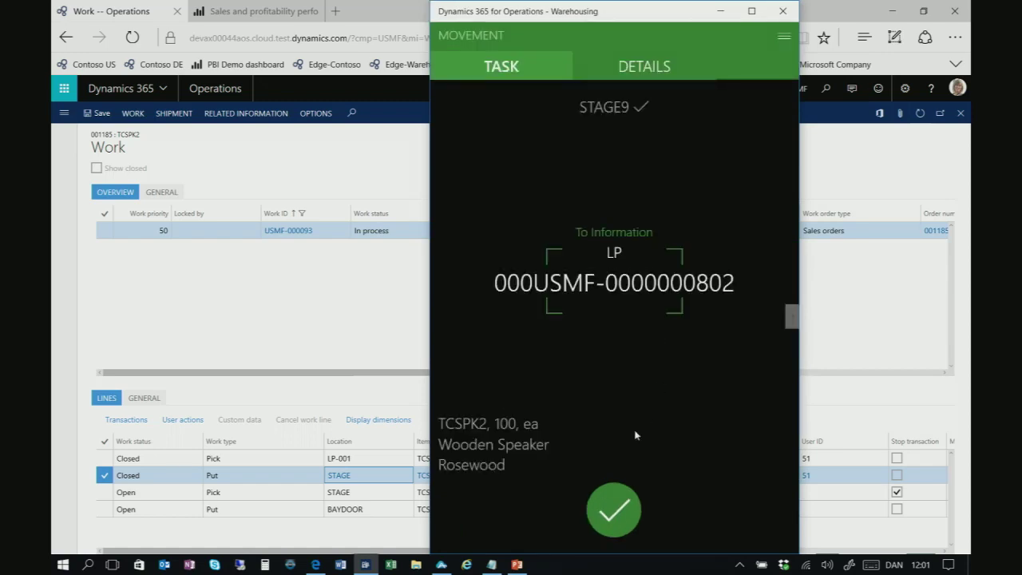
click(613, 511)
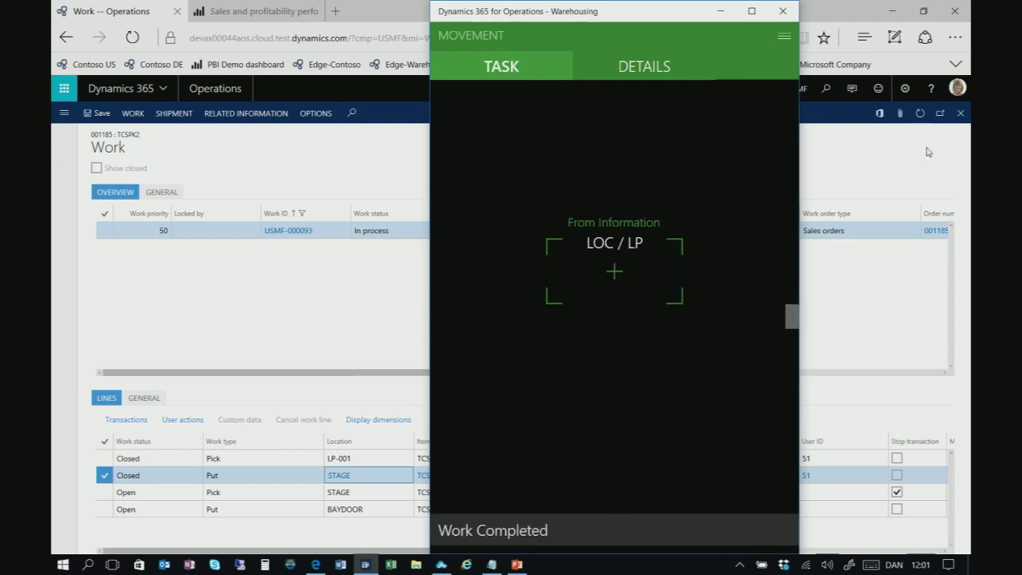
click(920, 113)
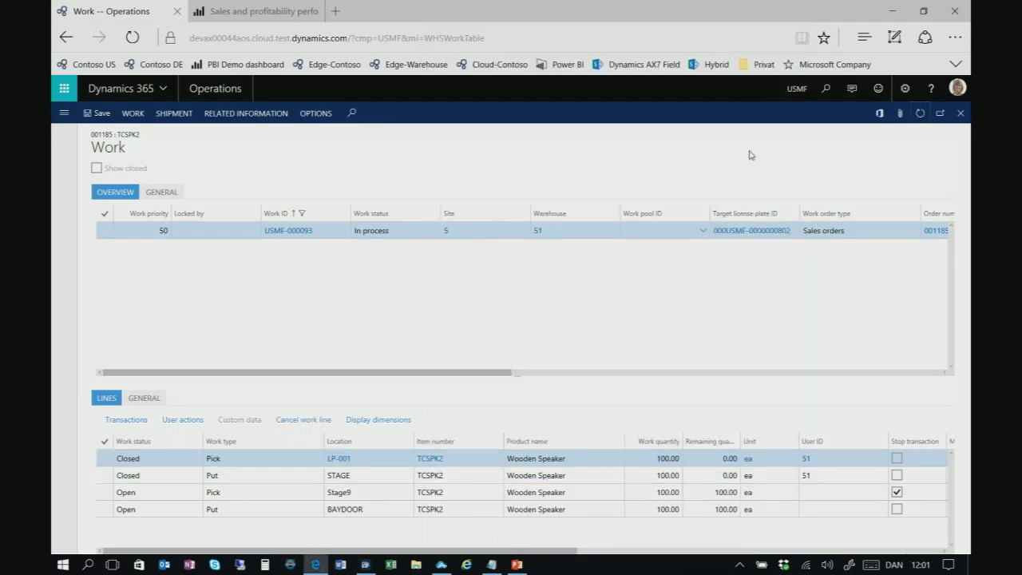
Select the open Pick line at Stage9, refresh the work lines, and minimize the browser
click(380, 495)
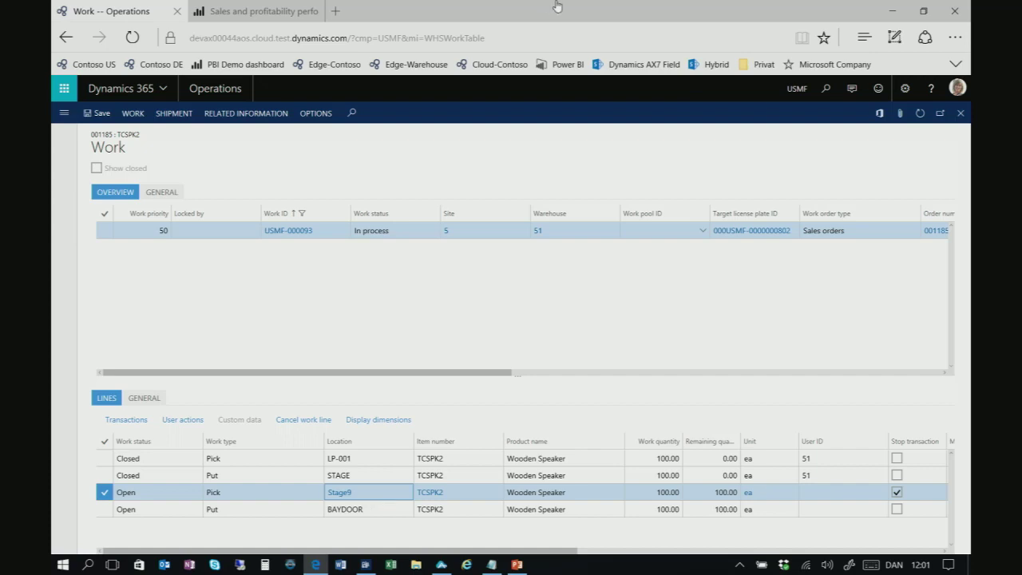
click(919, 115)
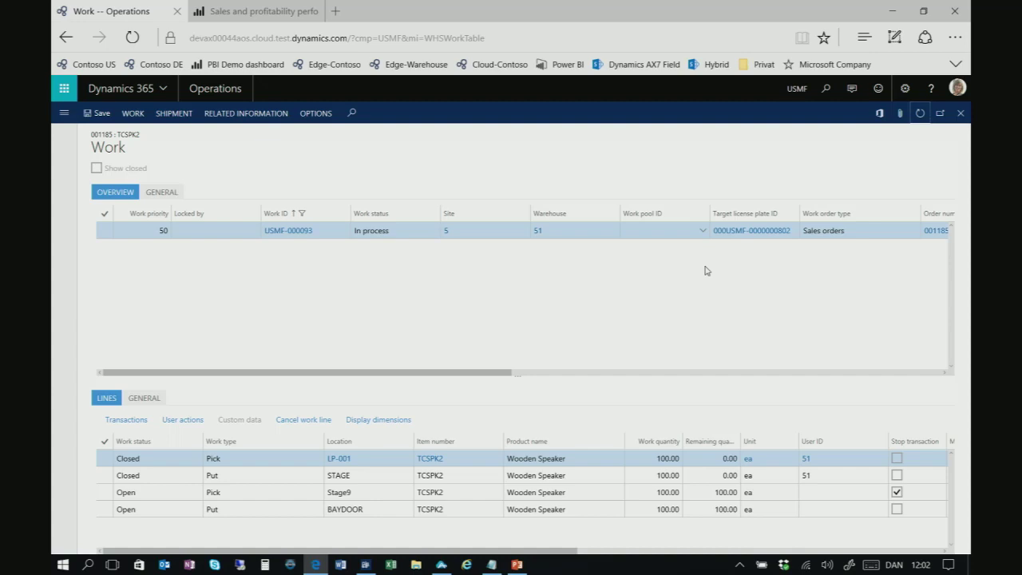
click(891, 12)
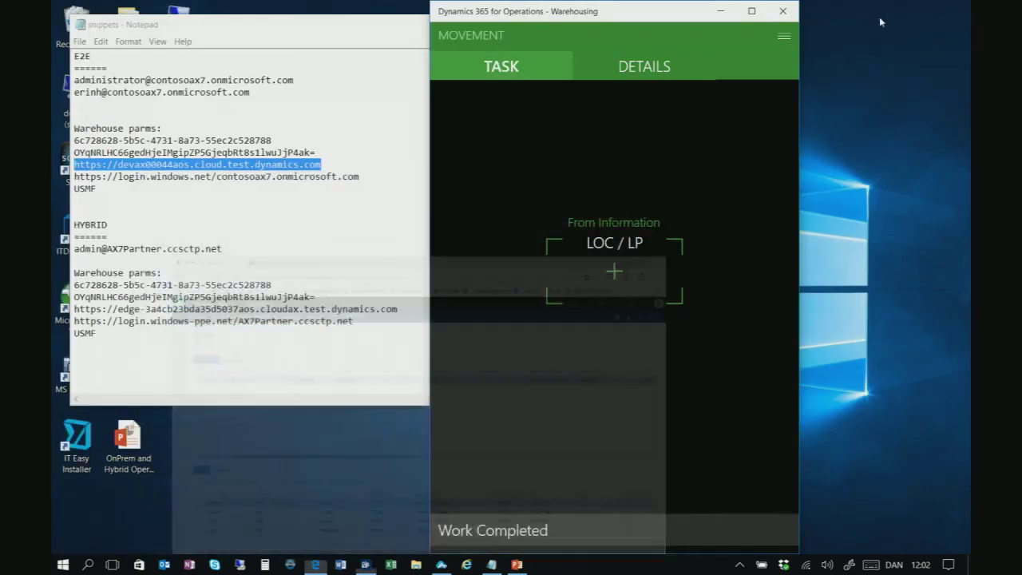
Start the PowerPoint slide show and advance to the 'Suggested Sessions – Focus on Distribution – Monday' slide
click(517, 565)
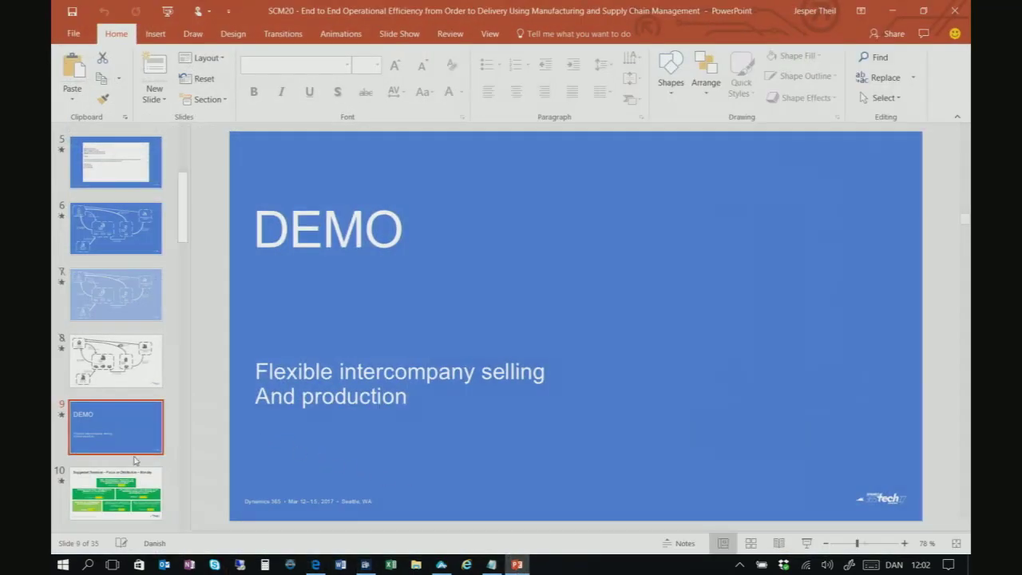
click(806, 543)
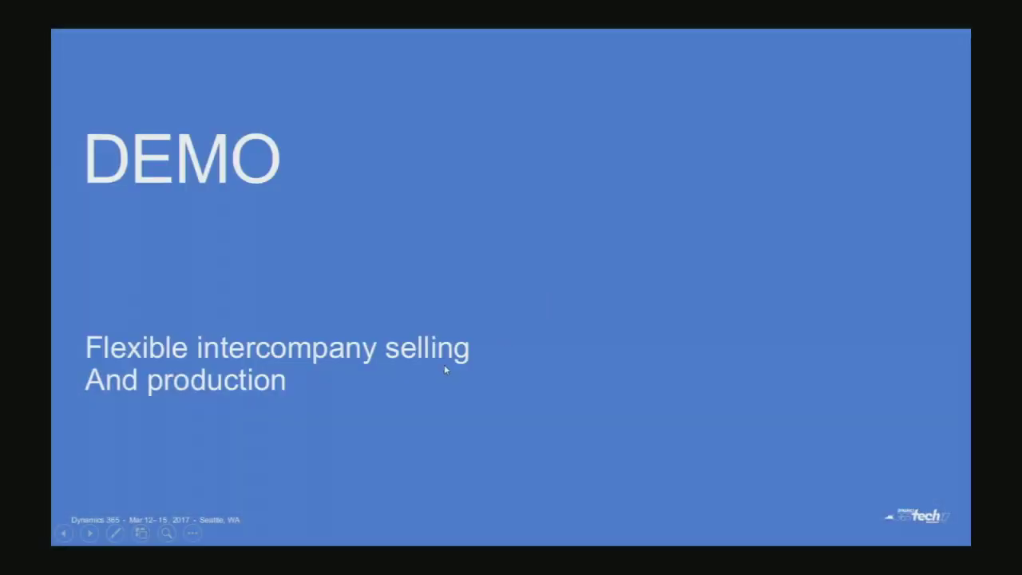
click(444, 367)
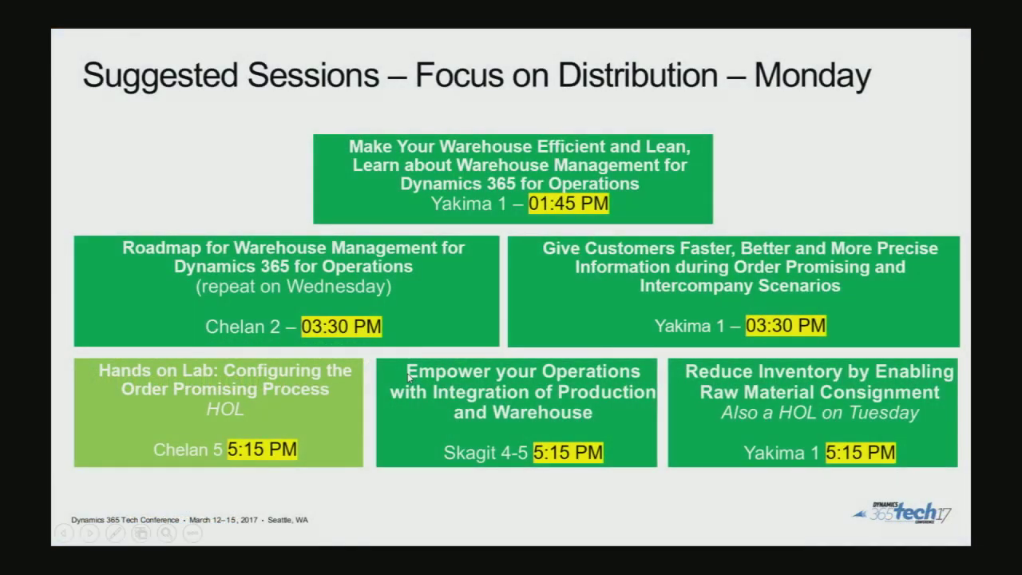